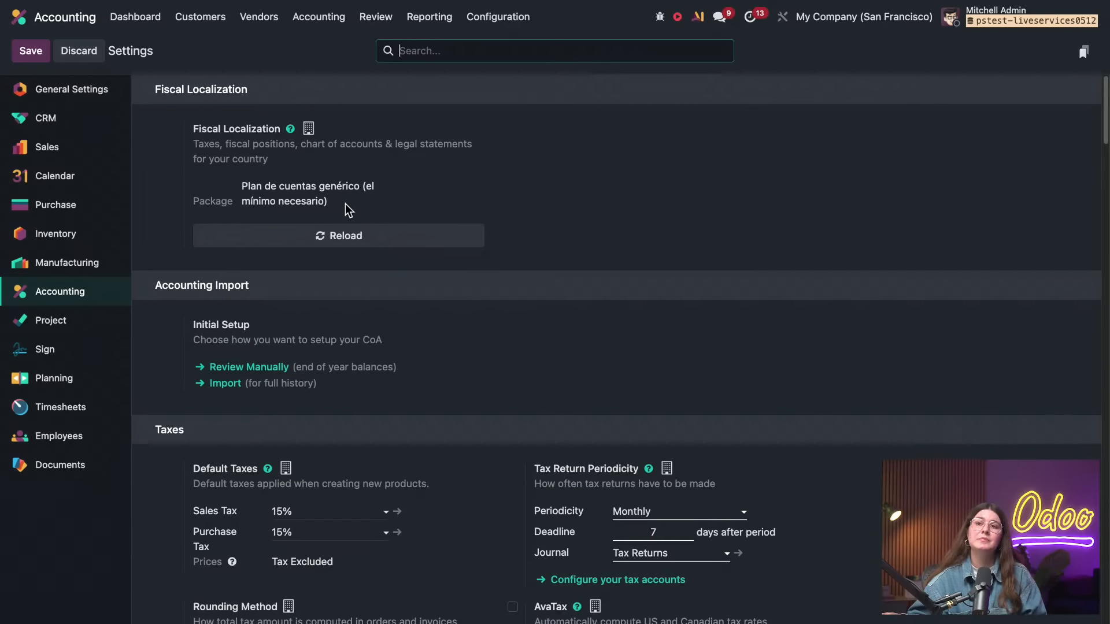
# Review the fiscal localization package in the Accounting settings and open the chart of accounts
pyautogui.moveTo(329, 203); pyautogui.dragTo(243, 188)
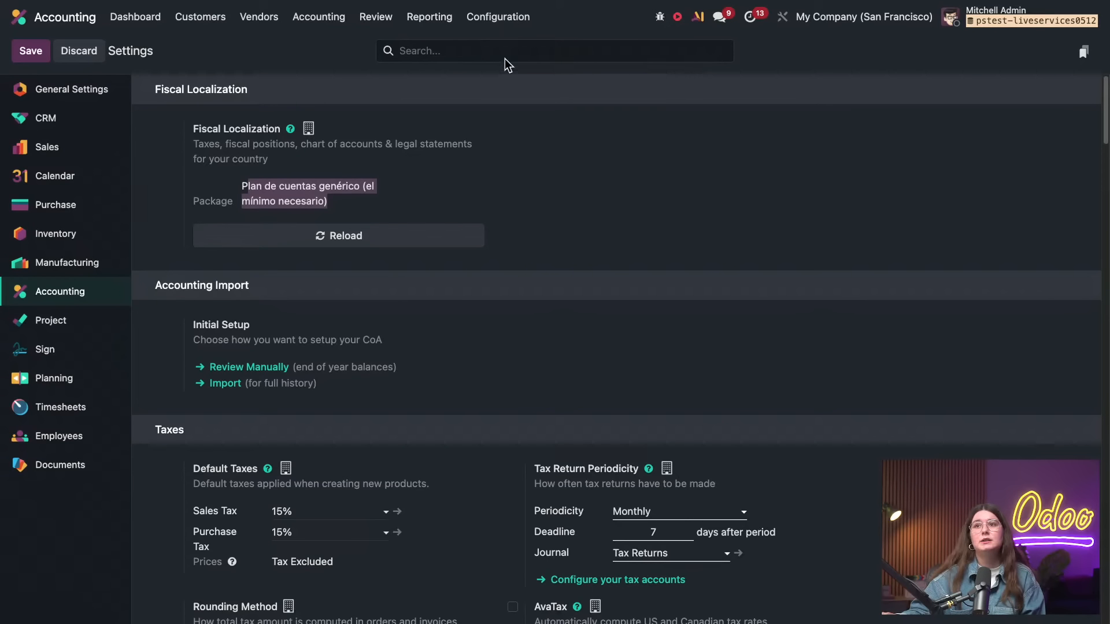
pyautogui.click(502, 21)
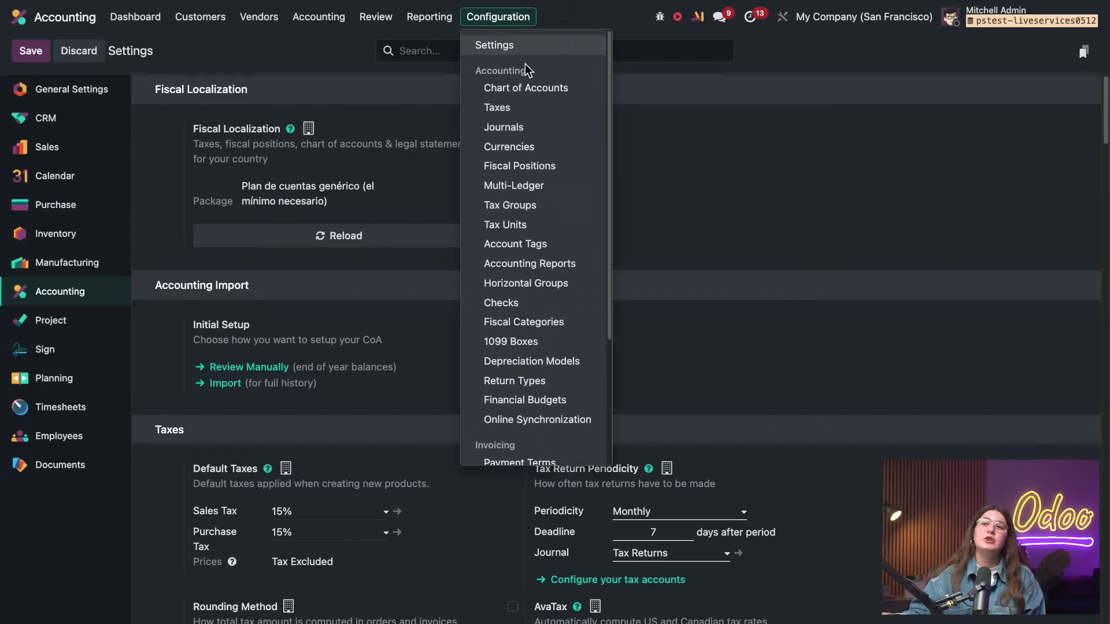
pyautogui.click(533, 88)
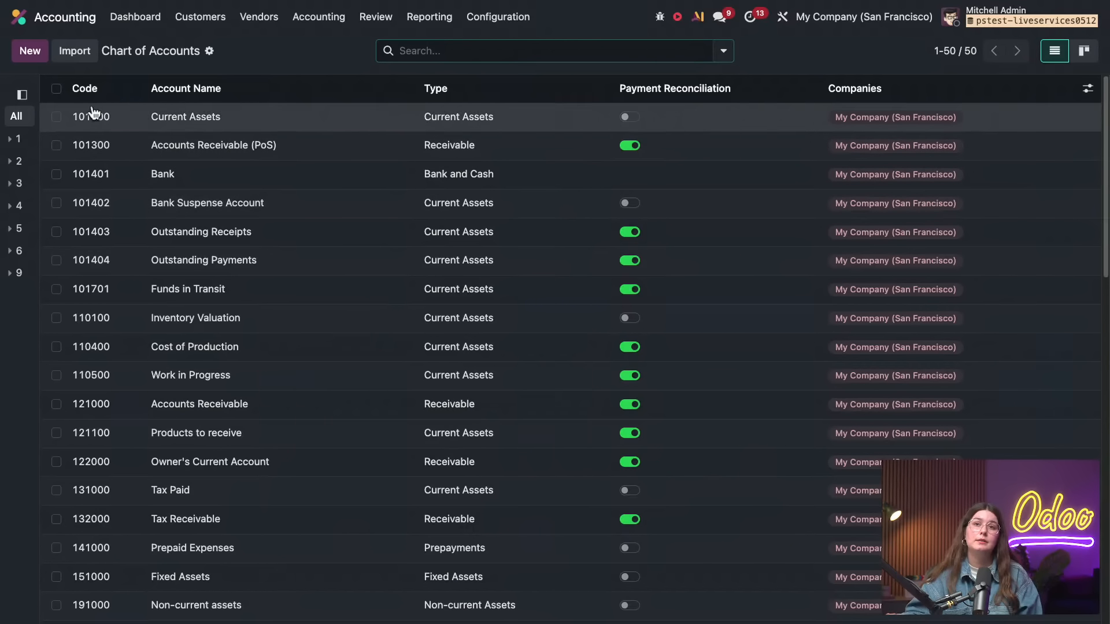
# View the bulk actions available for all accounts, and examine the type options of account 101000 Current Assets
pyautogui.click(56, 88)
pyautogui.click(595, 53)
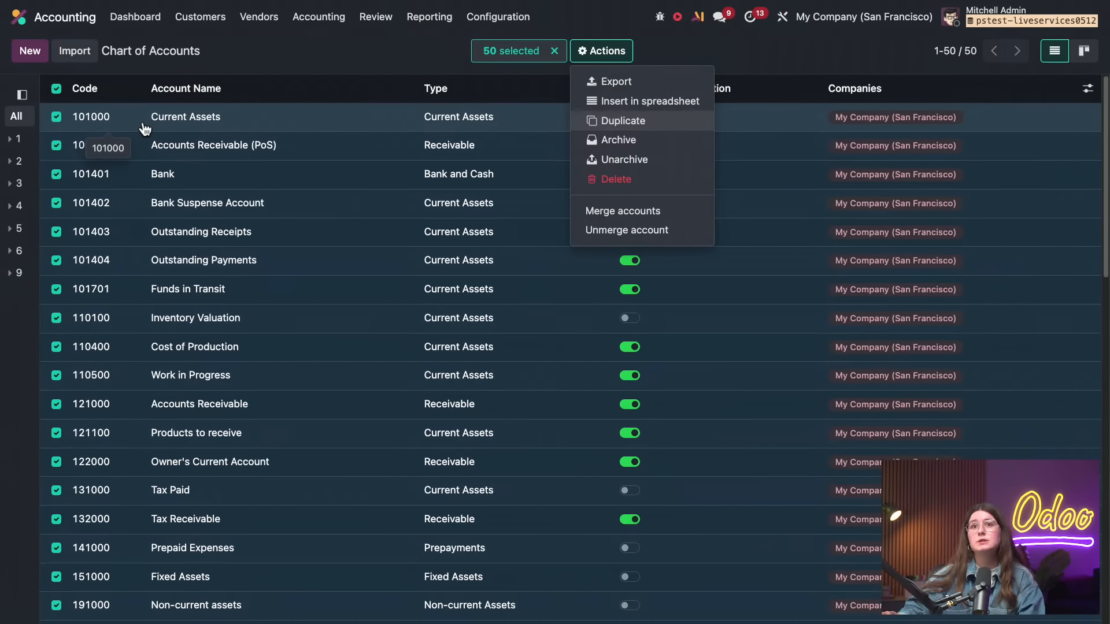
pyautogui.click(56, 89)
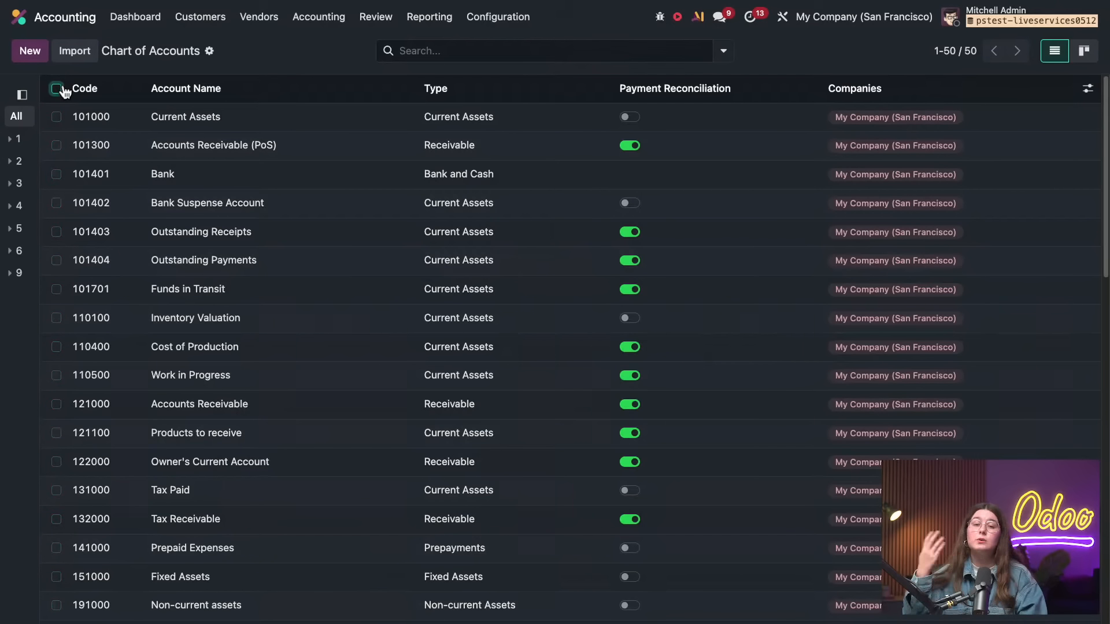
pyautogui.click(435, 116)
pyautogui.click(198, 203)
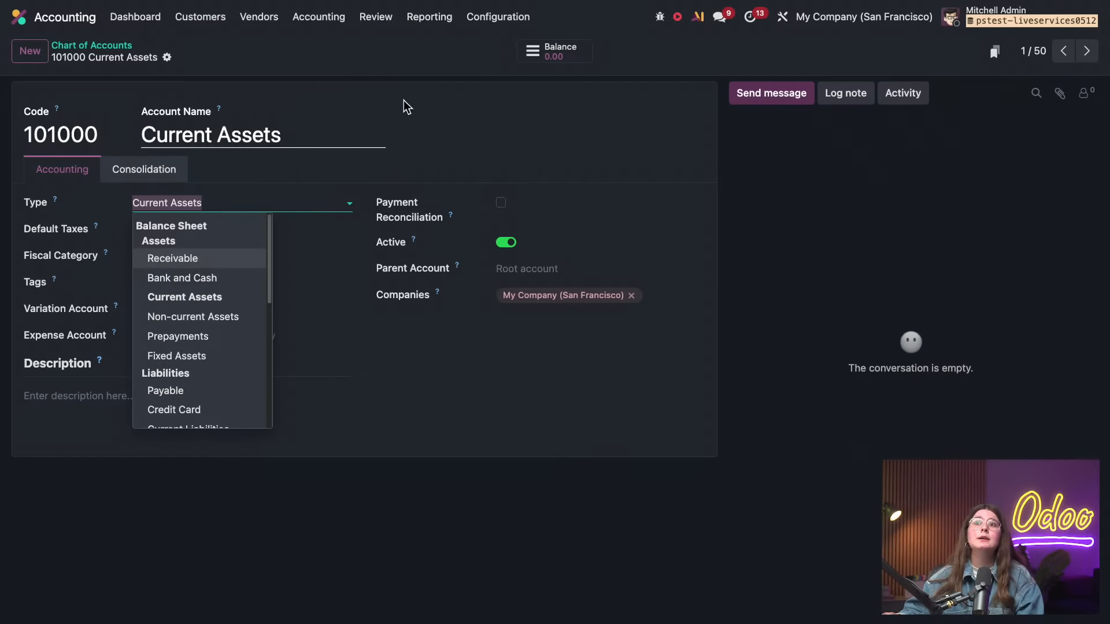
# Open the list of taxes, examine the 15% sales tax's definition, and return to the list
pyautogui.click(473, 24)
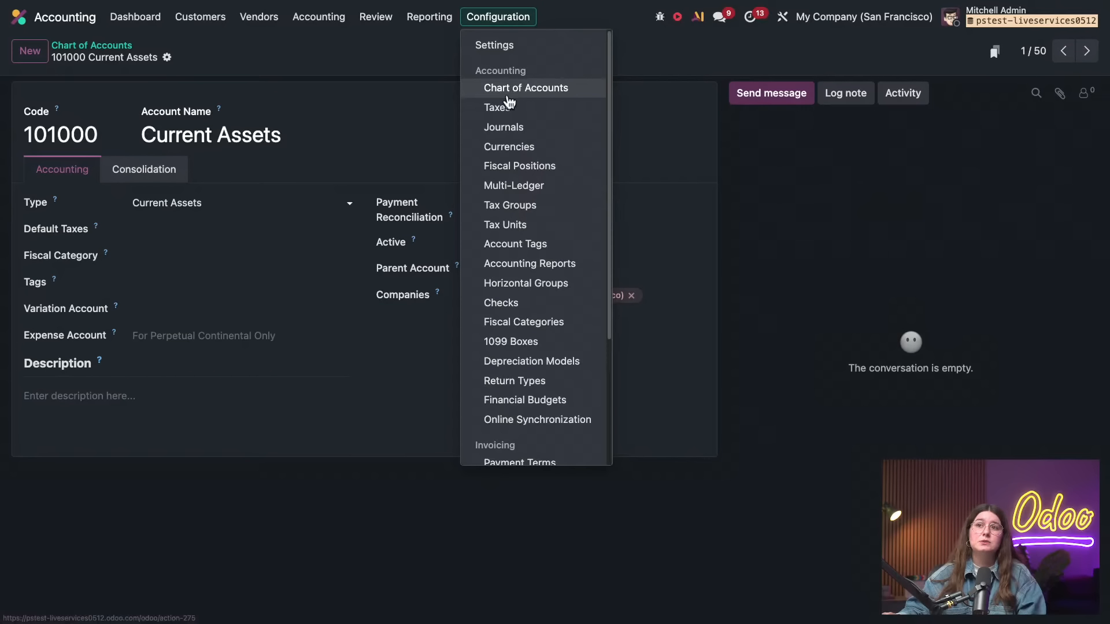
pyautogui.click(507, 107)
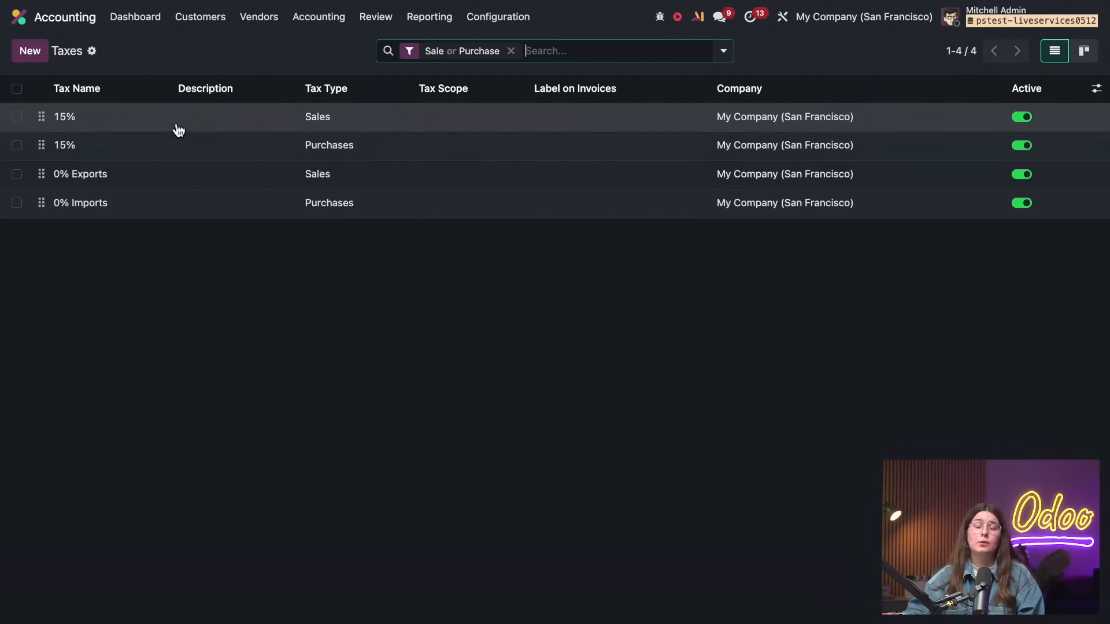
pyautogui.click(179, 128)
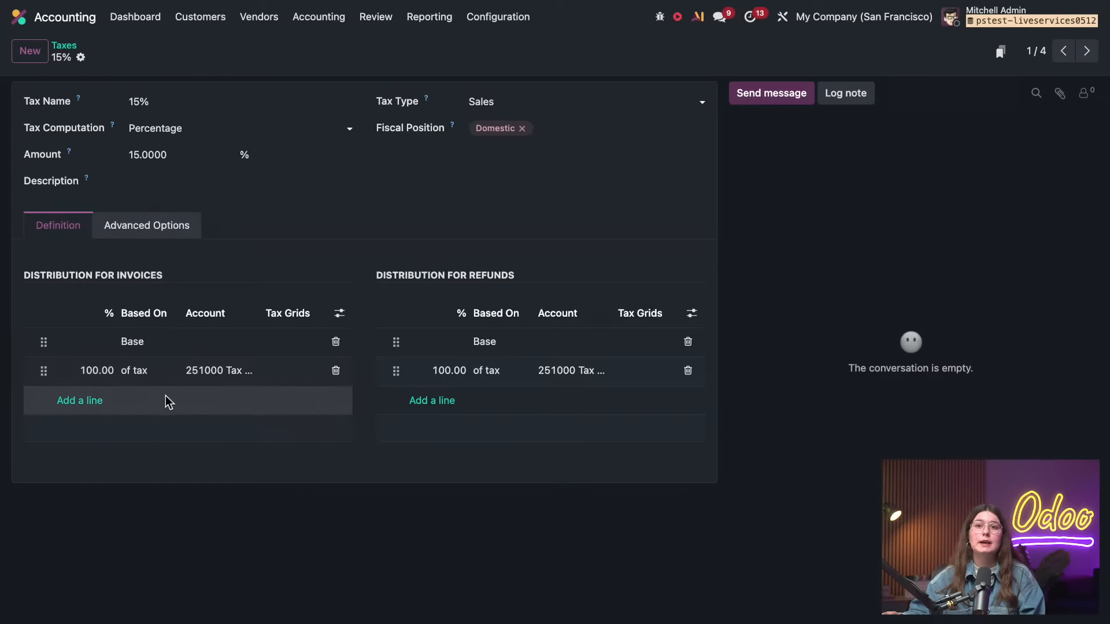
pyautogui.click(63, 47)
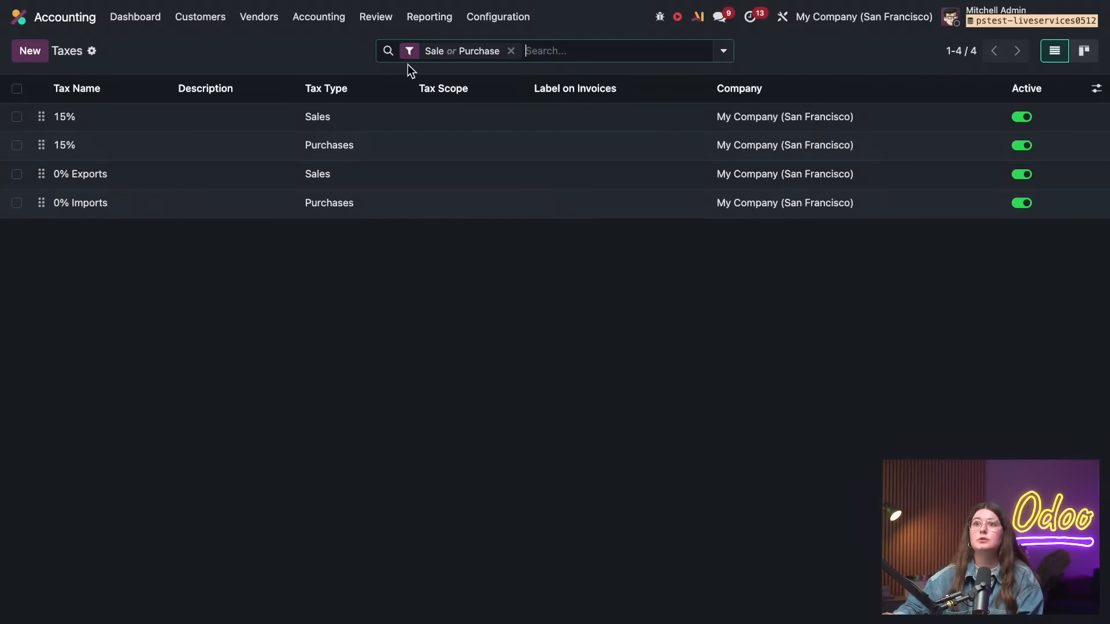
# Open the accounting journals and view the journal types offered for a new journal without creating one
pyautogui.click(474, 21)
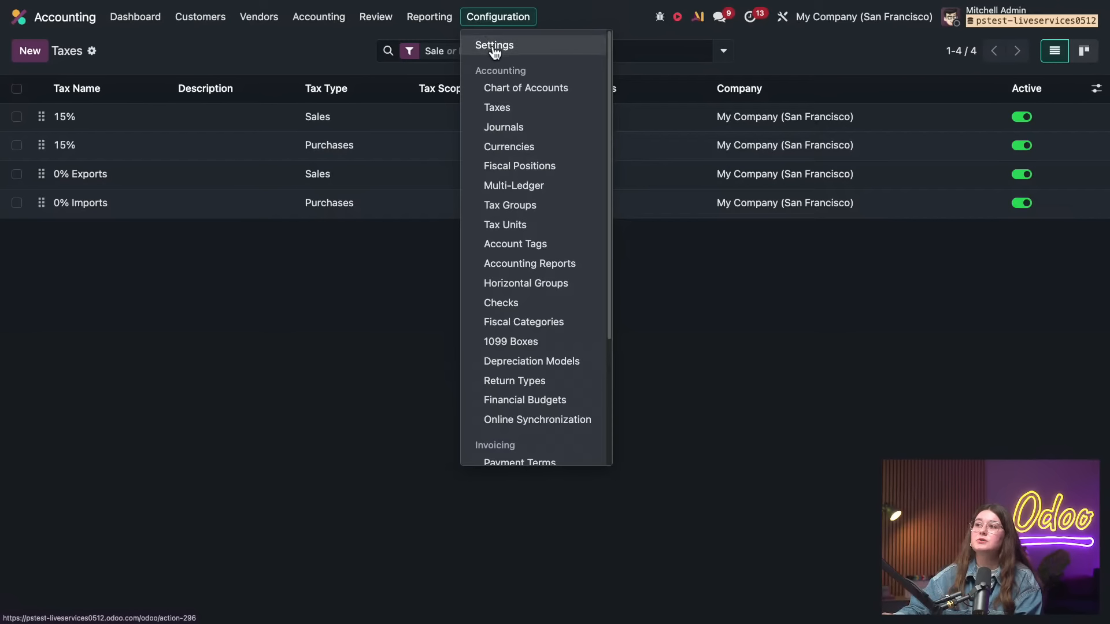
pyautogui.click(512, 127)
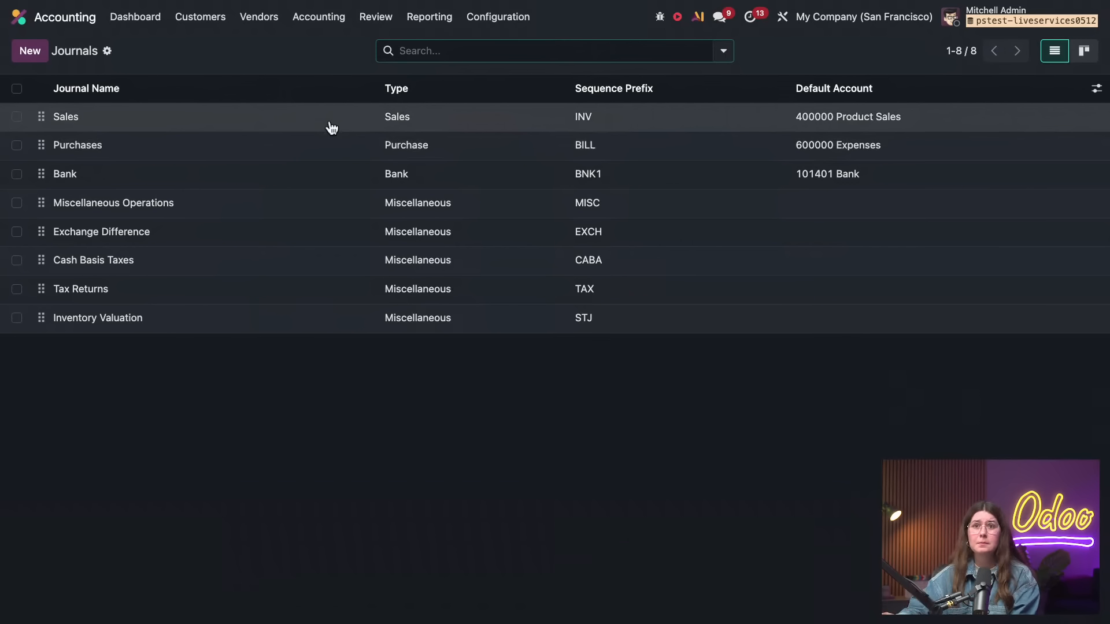
pyautogui.click(30, 52)
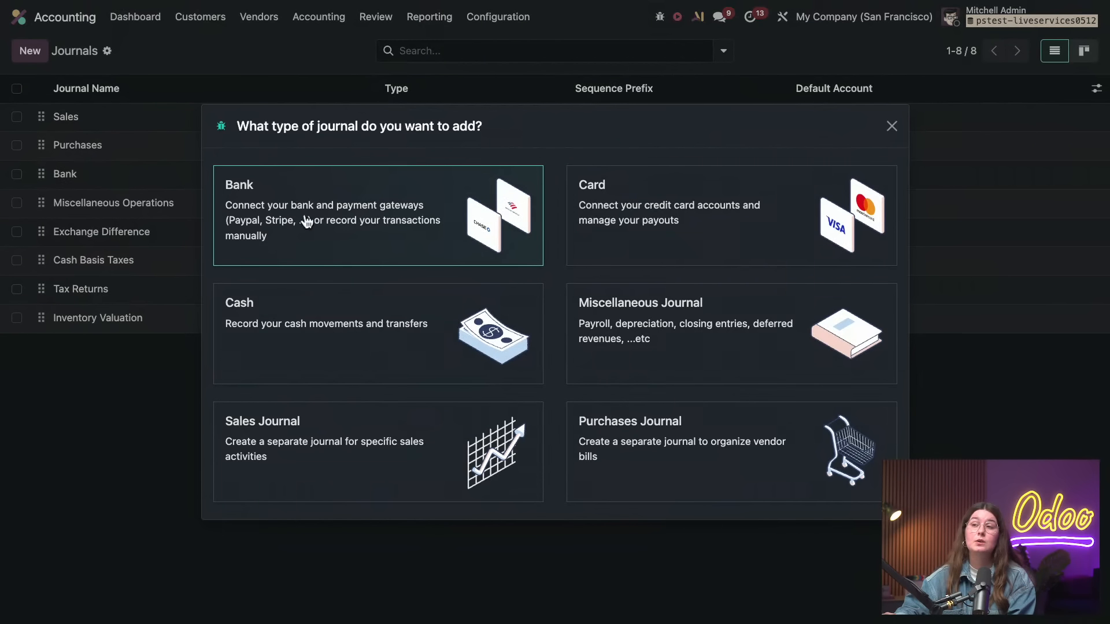
pyautogui.click(891, 126)
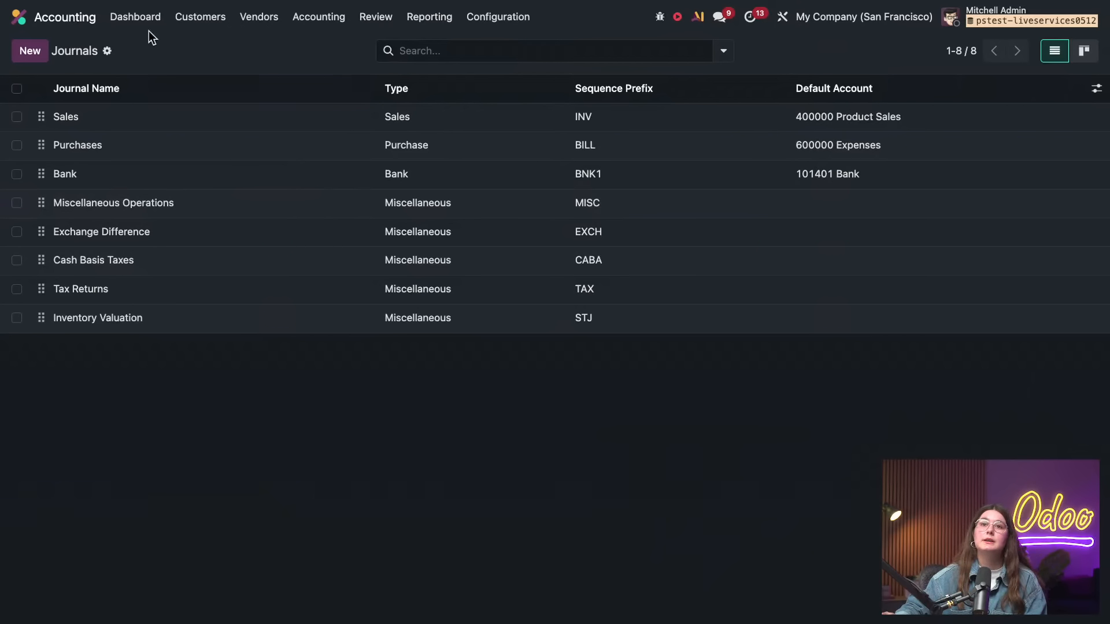
# Switch to the Manufacturing app and open its product list
pyautogui.click(19, 18)
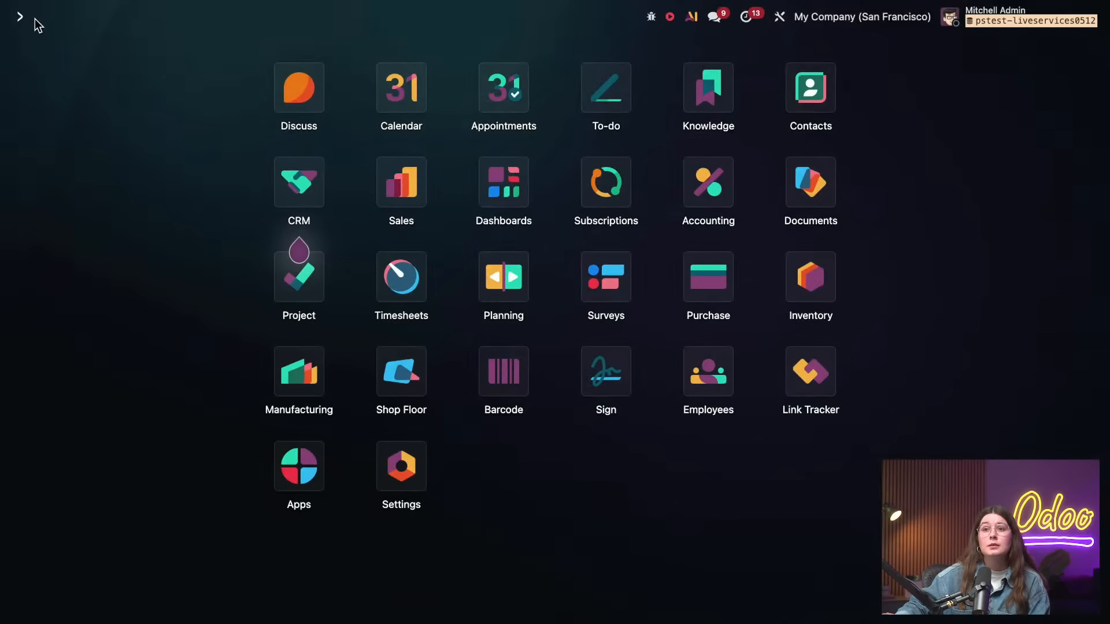
pyautogui.click(298, 373)
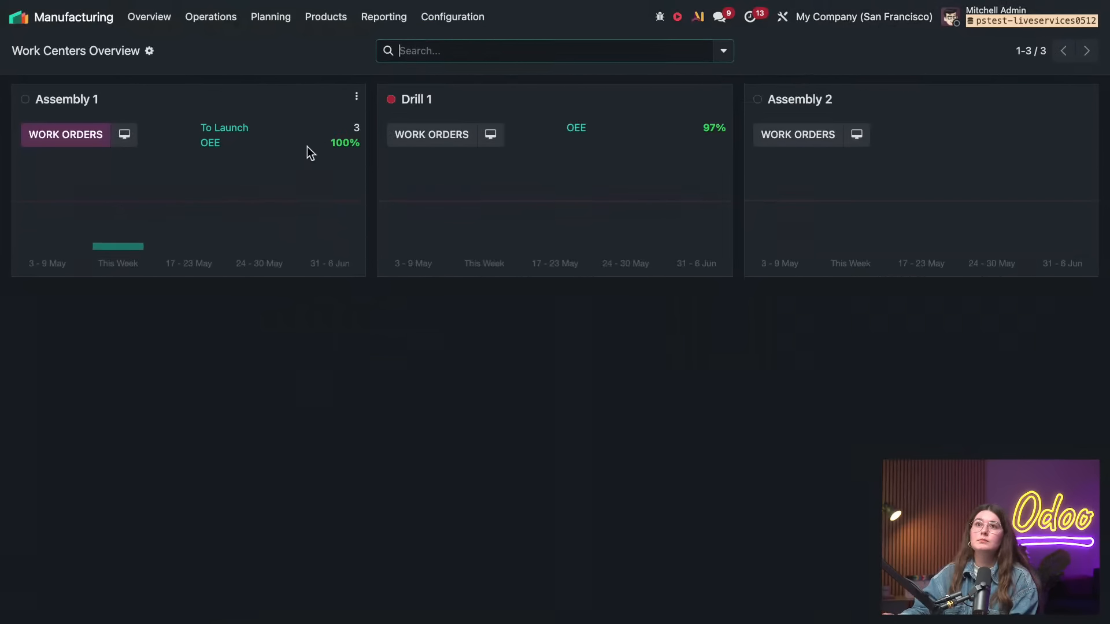
pyautogui.click(327, 18)
pyautogui.click(335, 45)
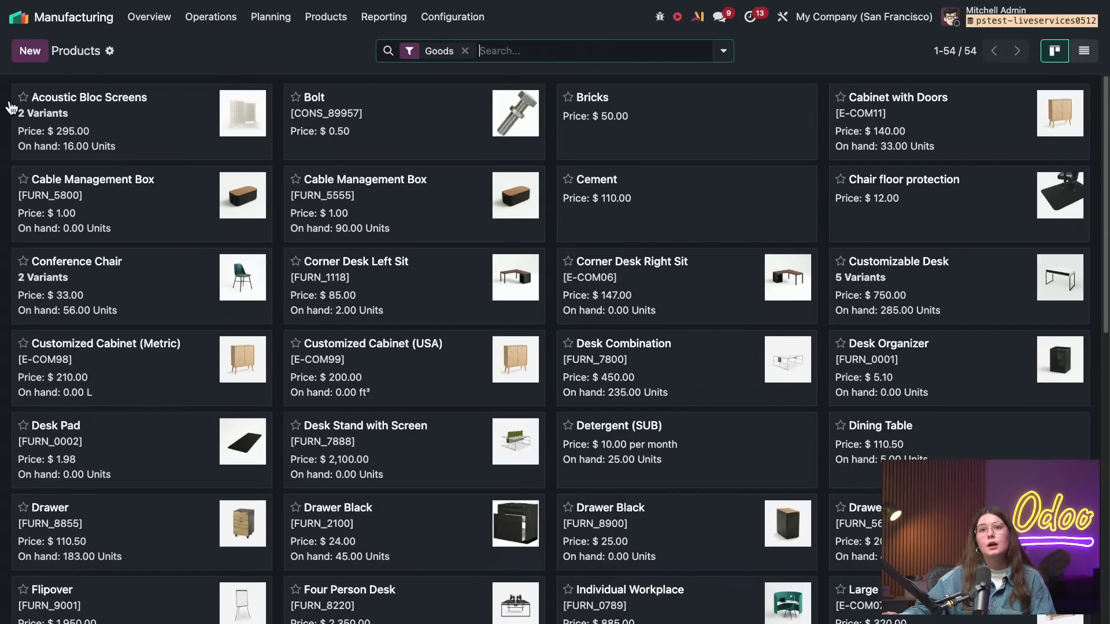
# Open the Drawer's bill of materials with reference PRIM-ASSEM from the bills of materials list
pyautogui.click(308, 23)
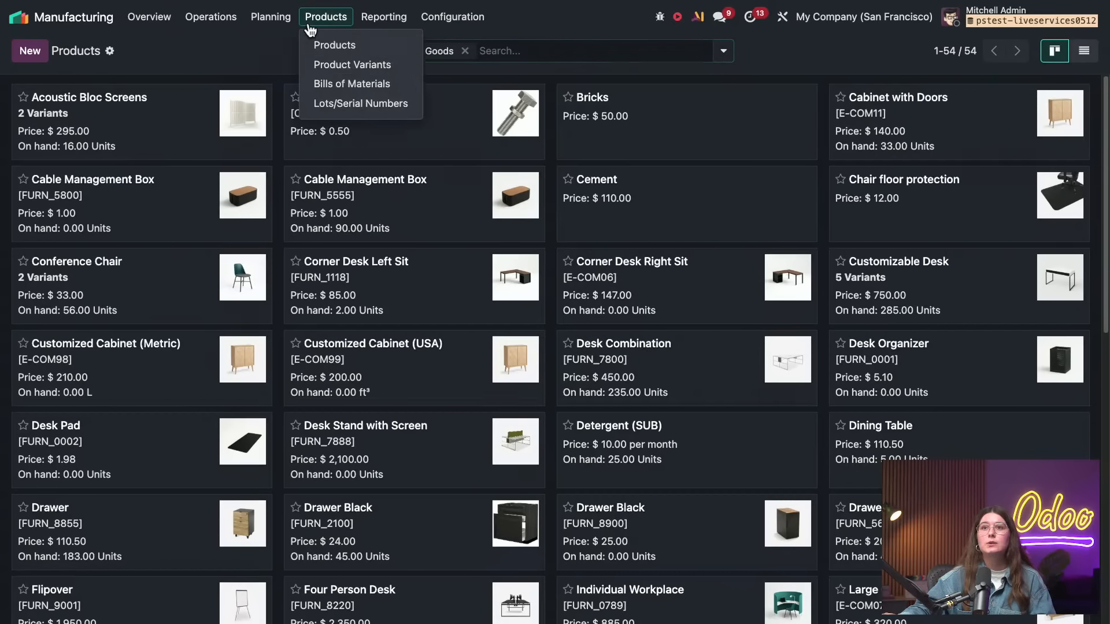
pyautogui.click(343, 83)
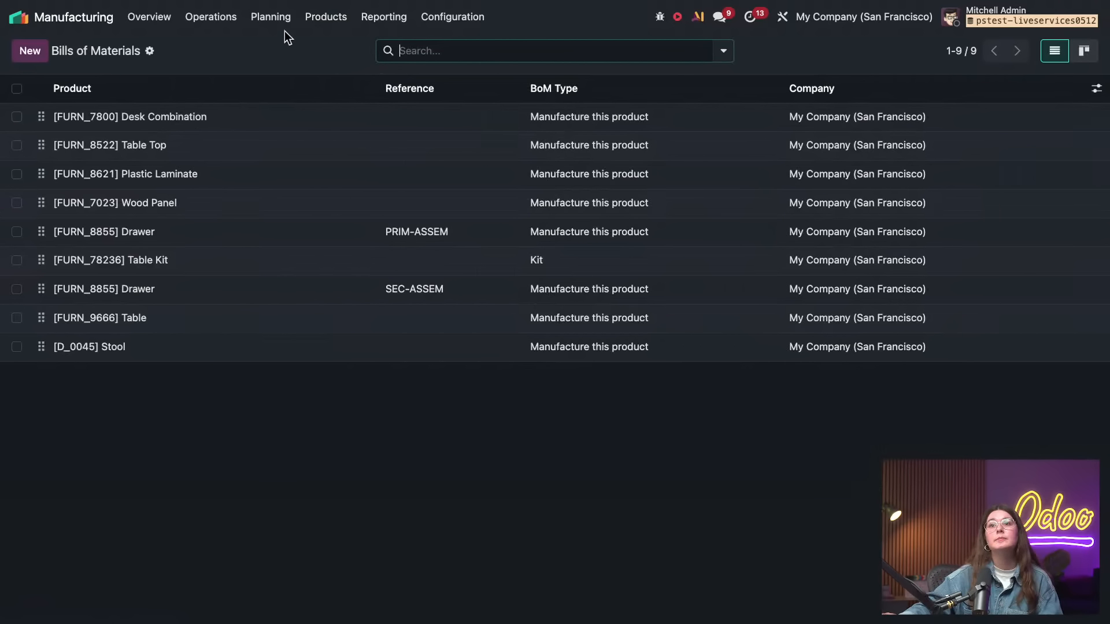
pyautogui.click(323, 18)
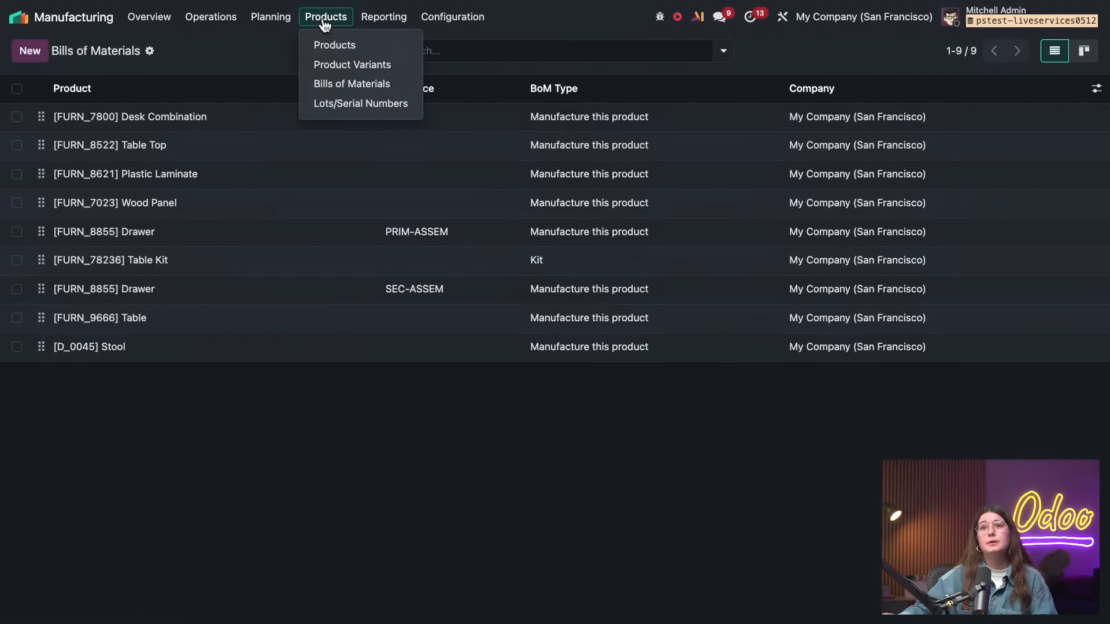
pyautogui.click(204, 54)
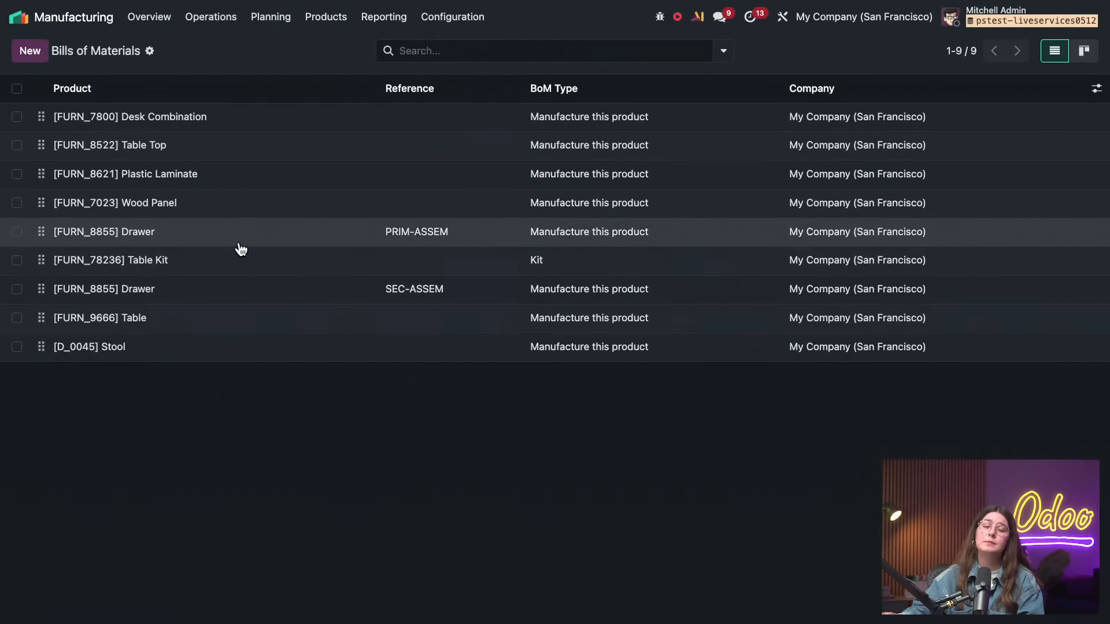
pyautogui.click(242, 239)
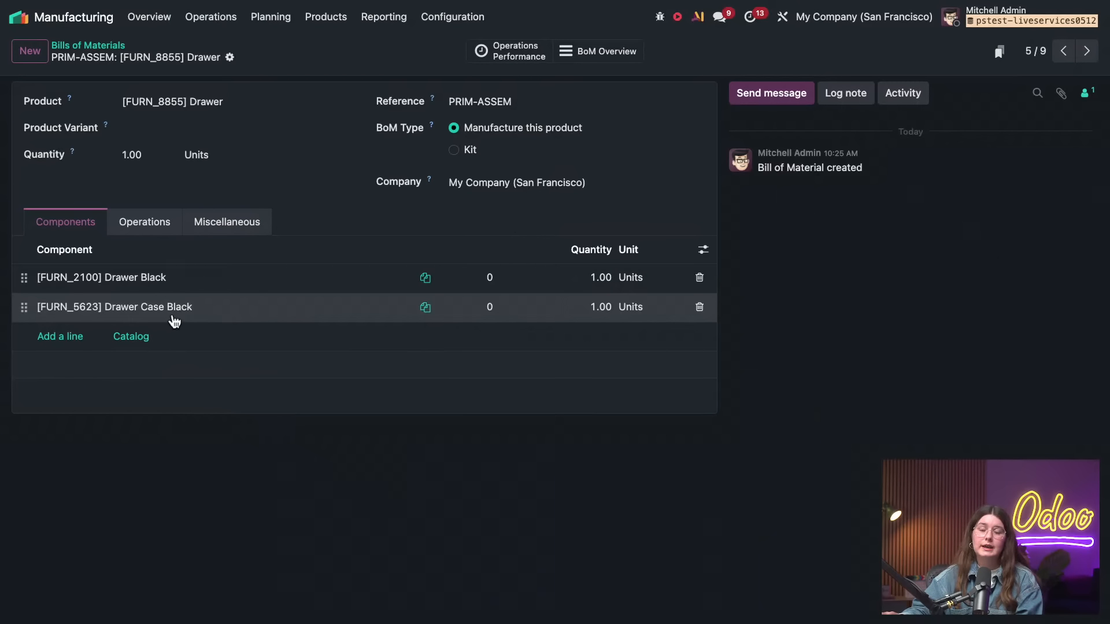
# Open the Drawer Black component's product record and examine the move history of its stock on hand
pyautogui.click(153, 282)
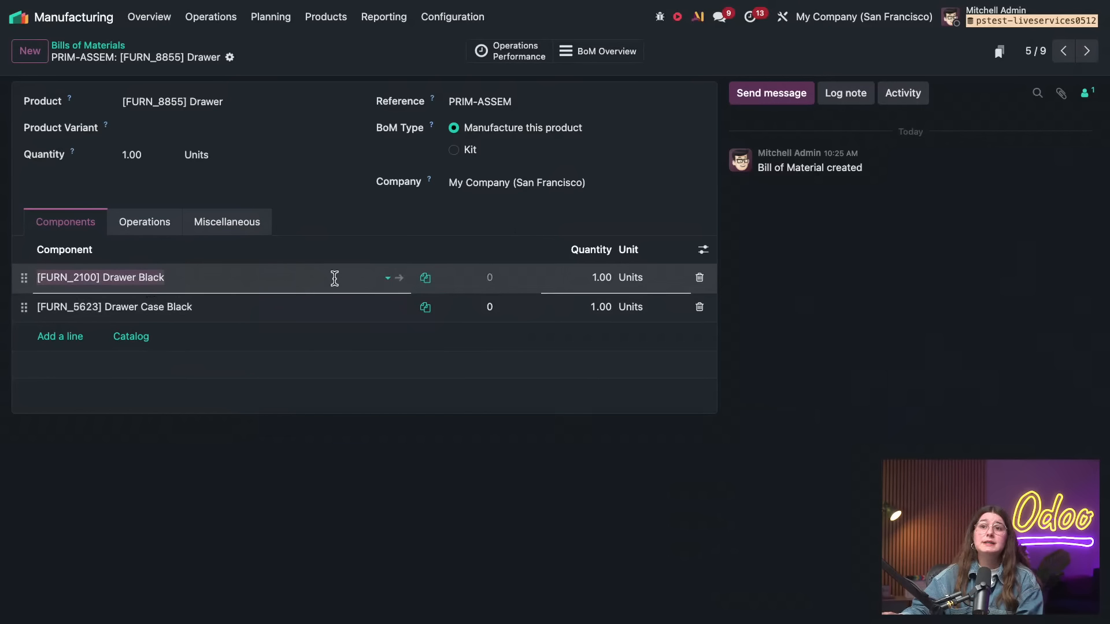
pyautogui.click(398, 280)
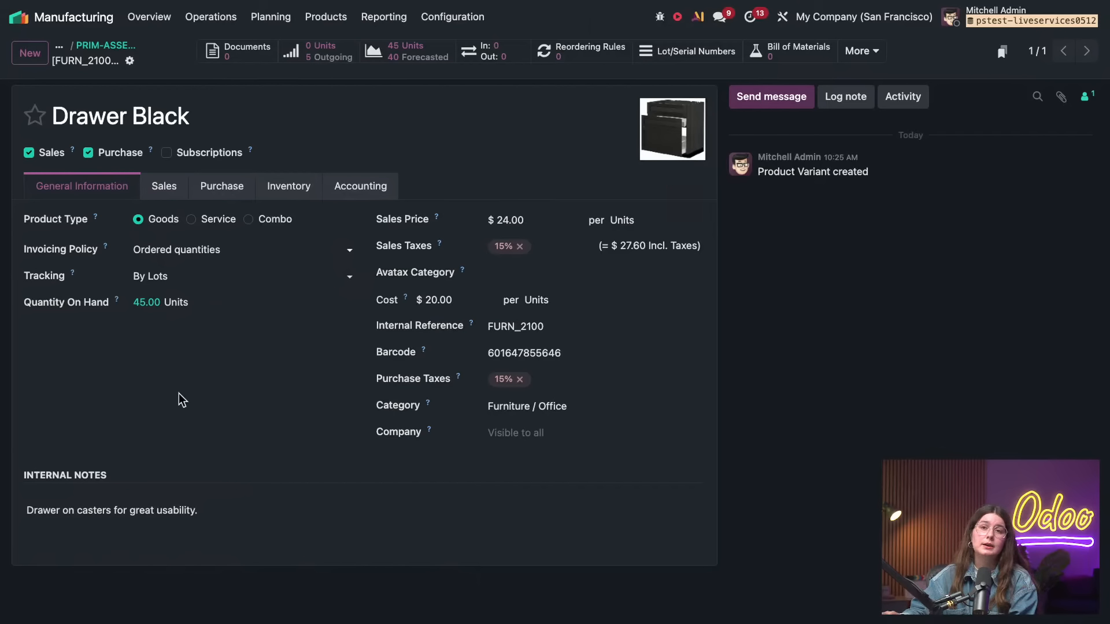
pyautogui.click(149, 305)
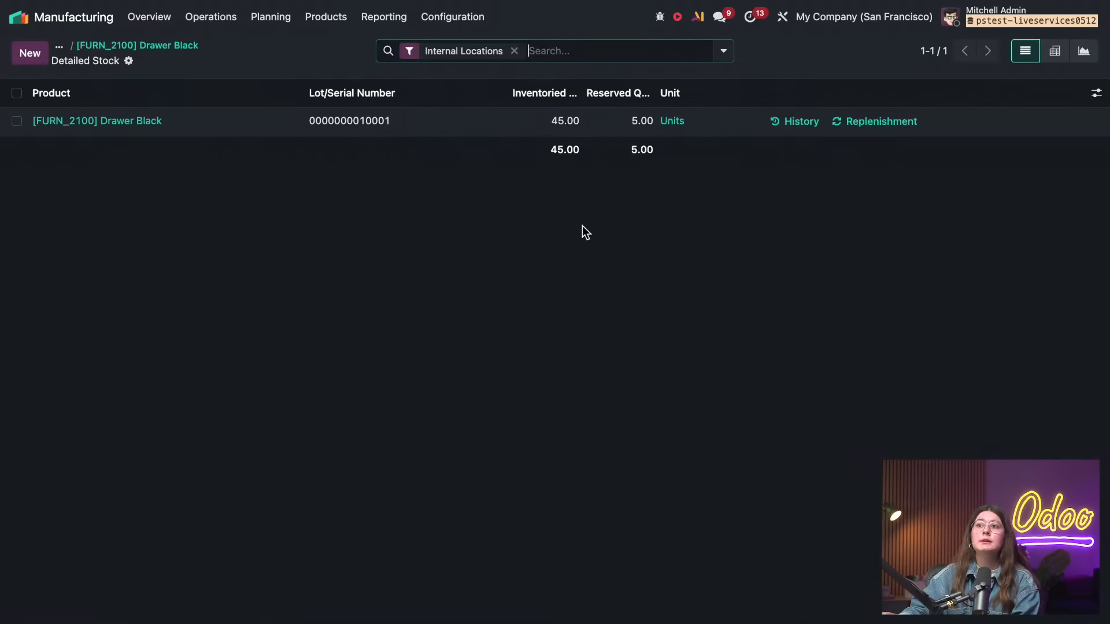
pyautogui.click(799, 122)
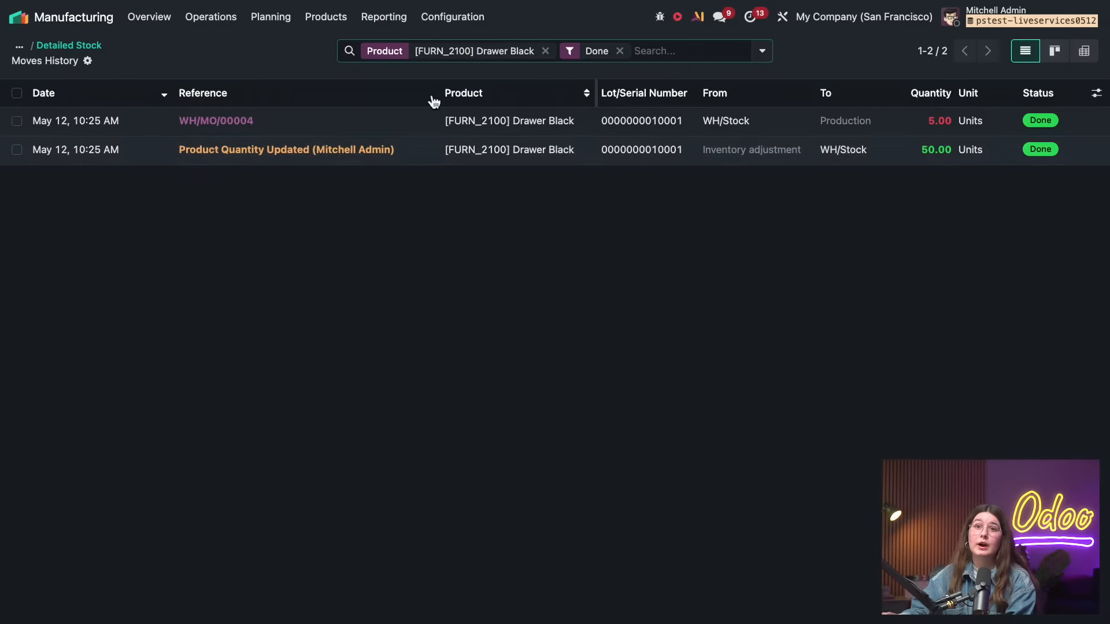
# Return to the PRIM-ASSEM bill of materials and examine the finished Drawer product's stock move history
pyautogui.click(87, 45)
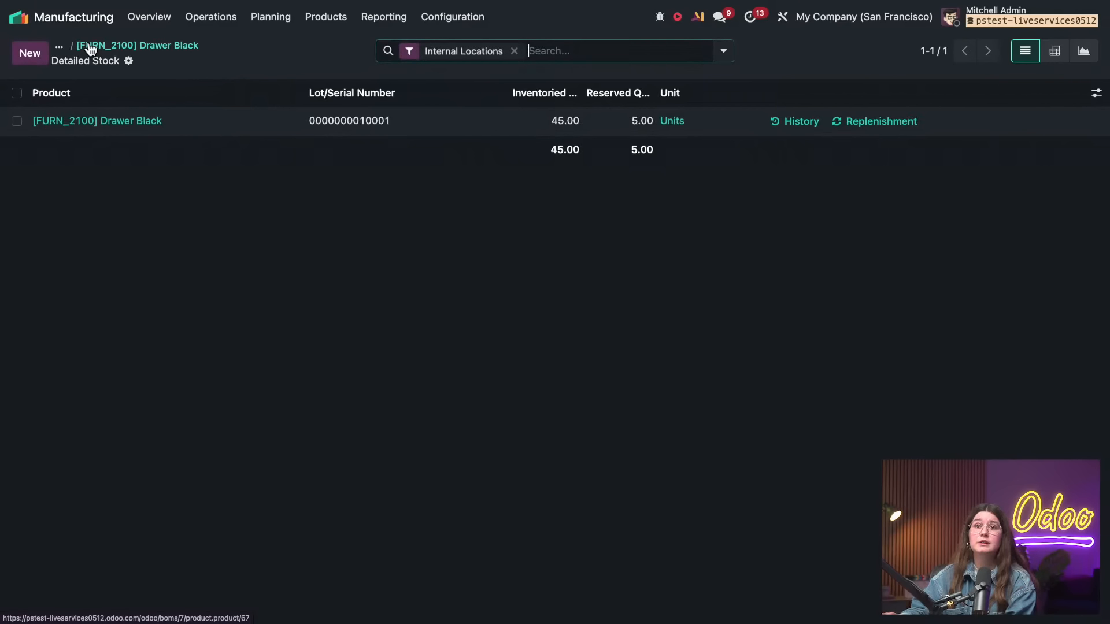
pyautogui.click(137, 46)
pyautogui.click(137, 46)
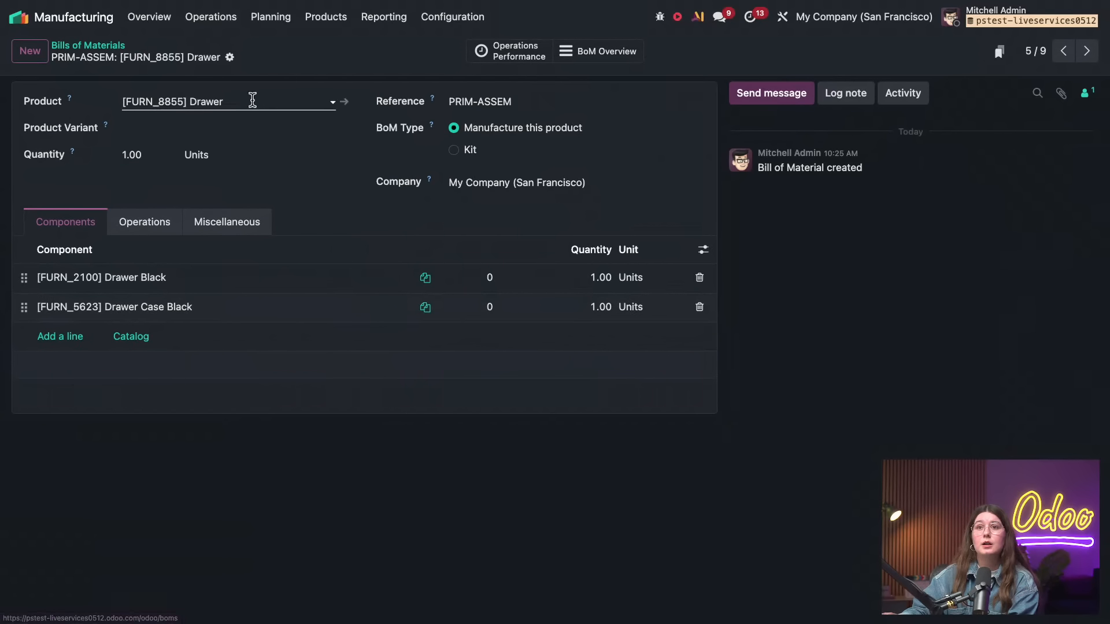
pyautogui.click(343, 102)
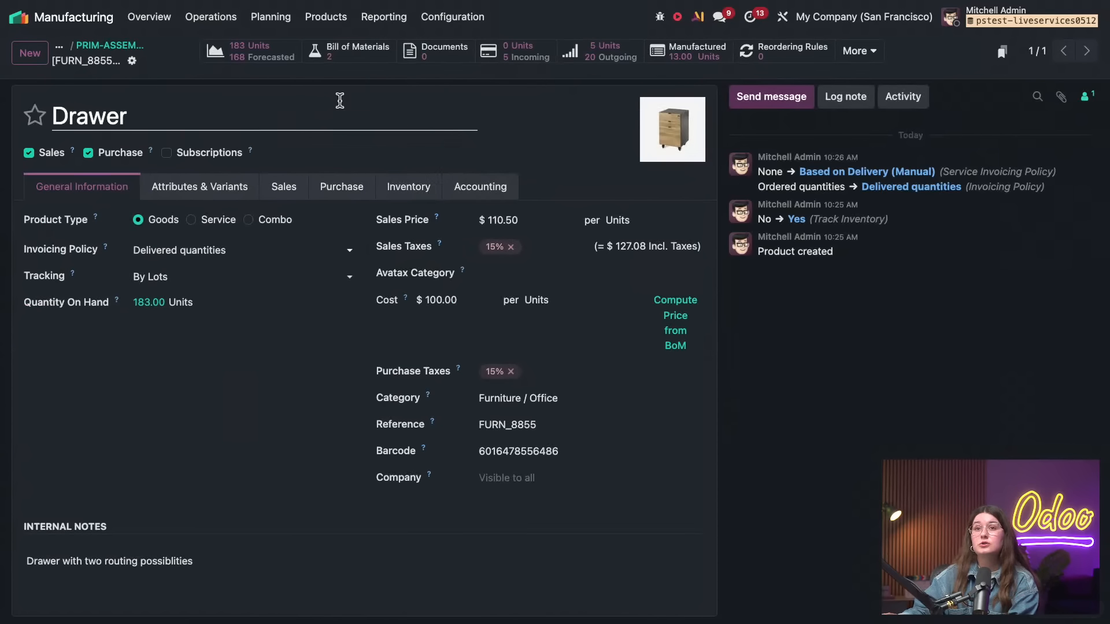
pyautogui.click(153, 302)
pyautogui.click(782, 121)
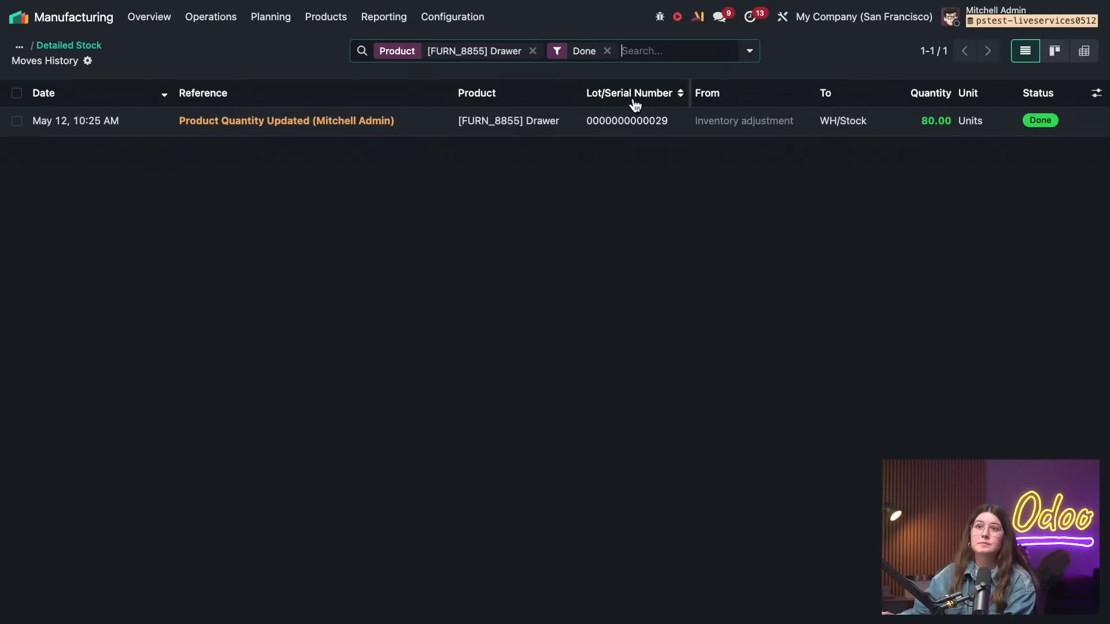
# Switch to the Inventory app and examine the Traceability and Valuation options in its settings
pyautogui.click(53, 22)
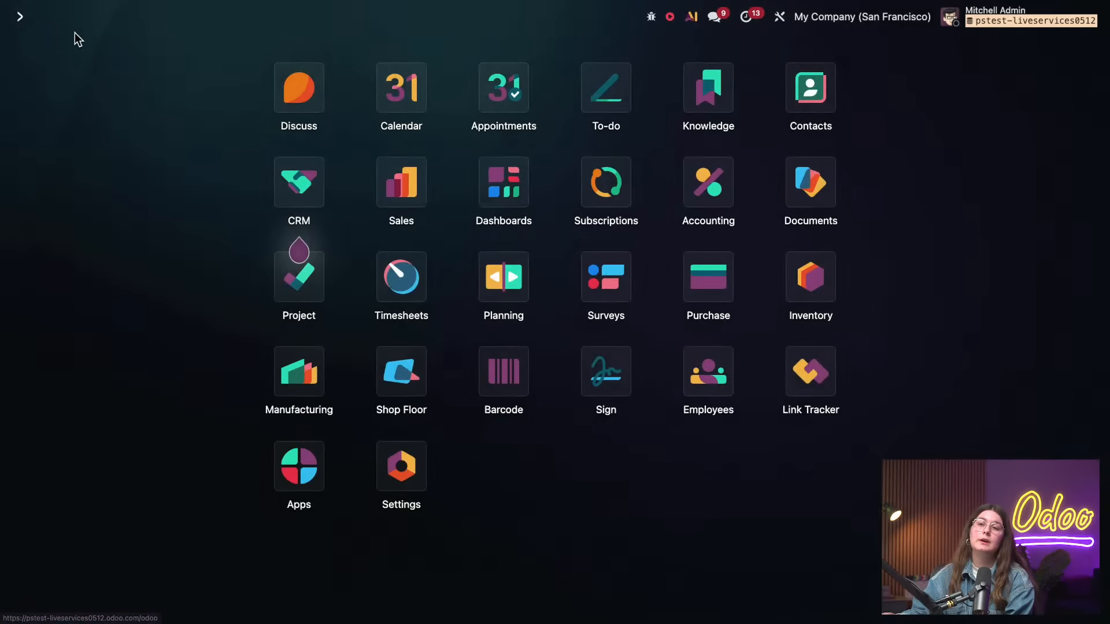
pyautogui.click(812, 277)
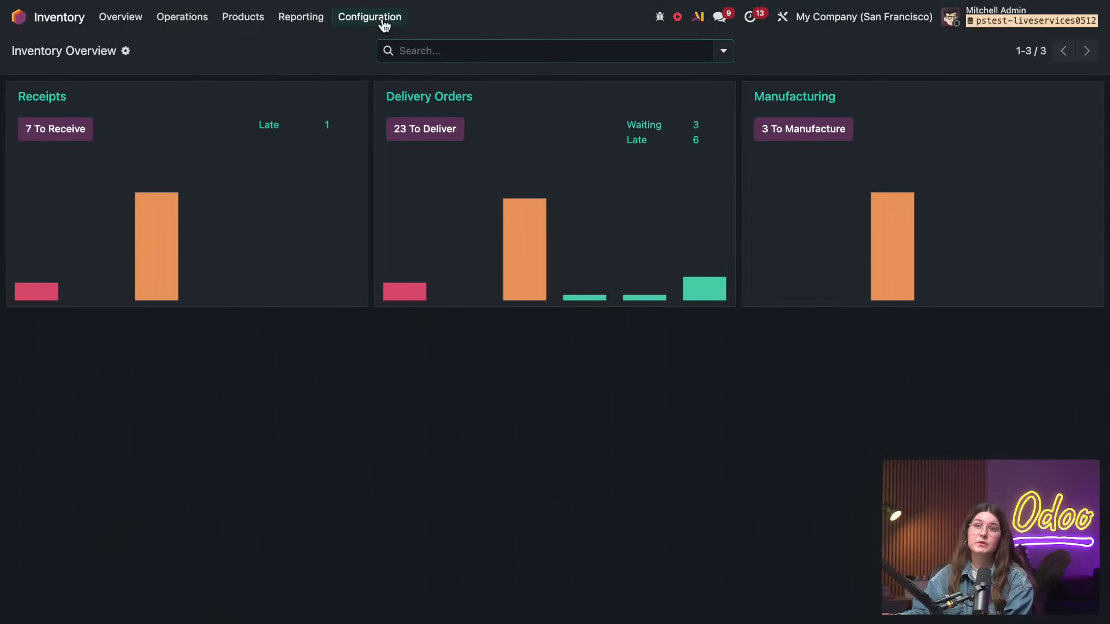
pyautogui.click(384, 18)
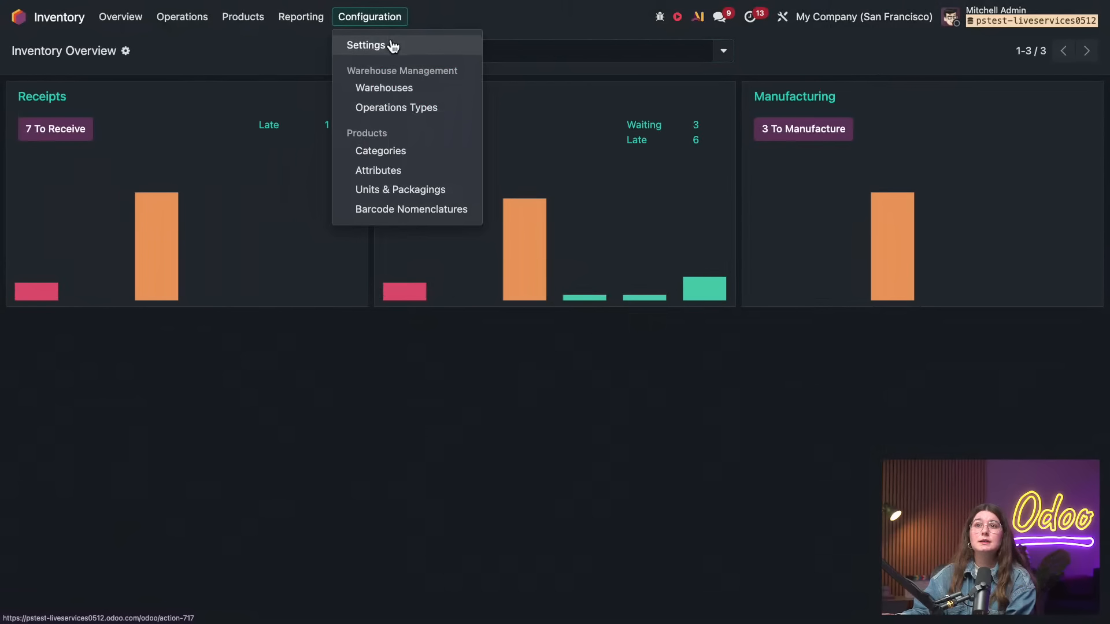
pyautogui.click(392, 46)
pyautogui.scroll(-8, 488, 268)
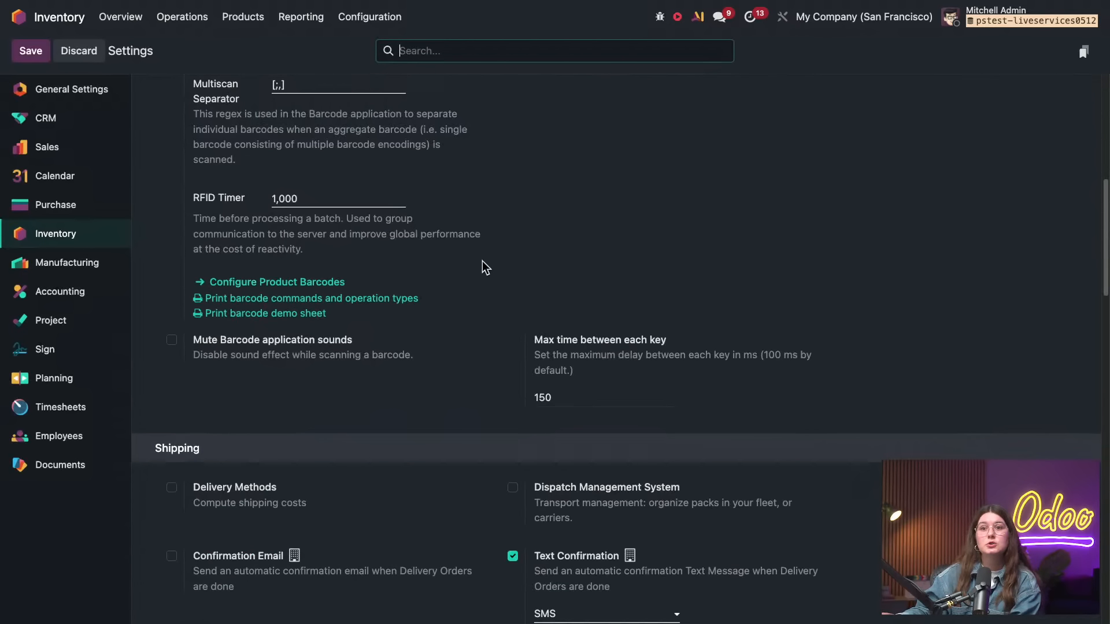
pyautogui.scroll(-15, 482, 261)
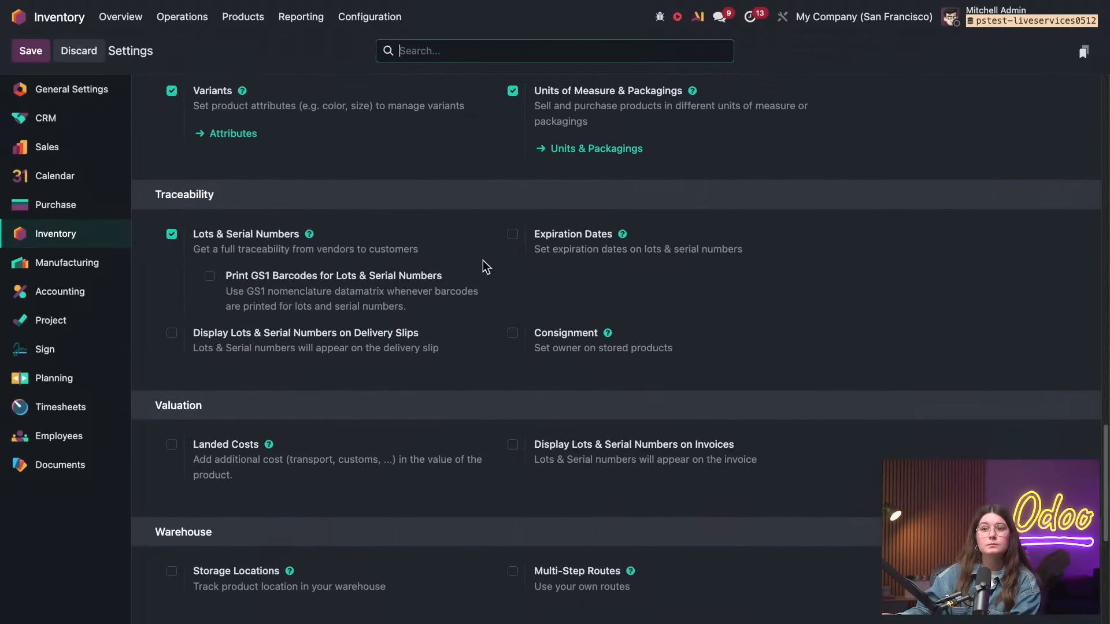
# Enable Storage Locations in the Warehouse section of the Inventory settings and save the change
pyautogui.scroll(-2, 481, 262)
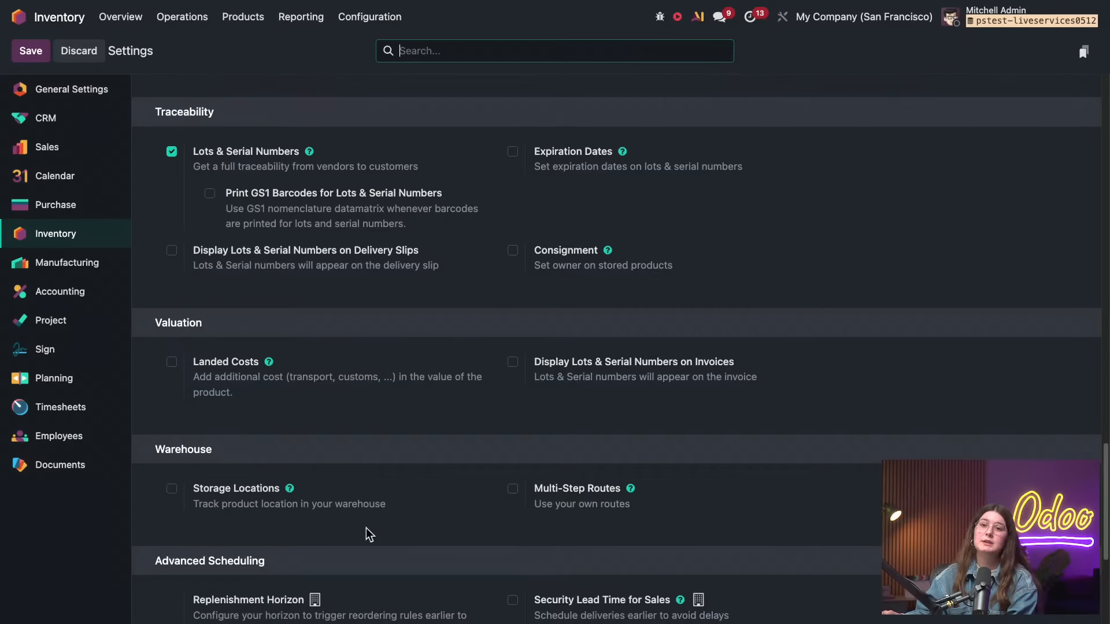
pyautogui.click(175, 492)
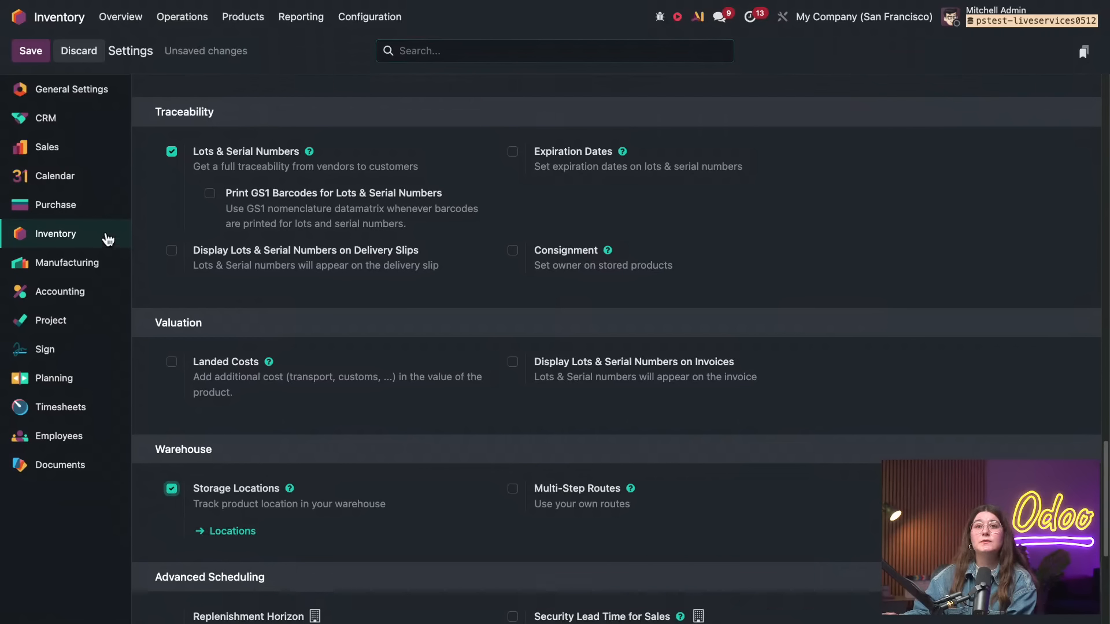
pyautogui.click(35, 58)
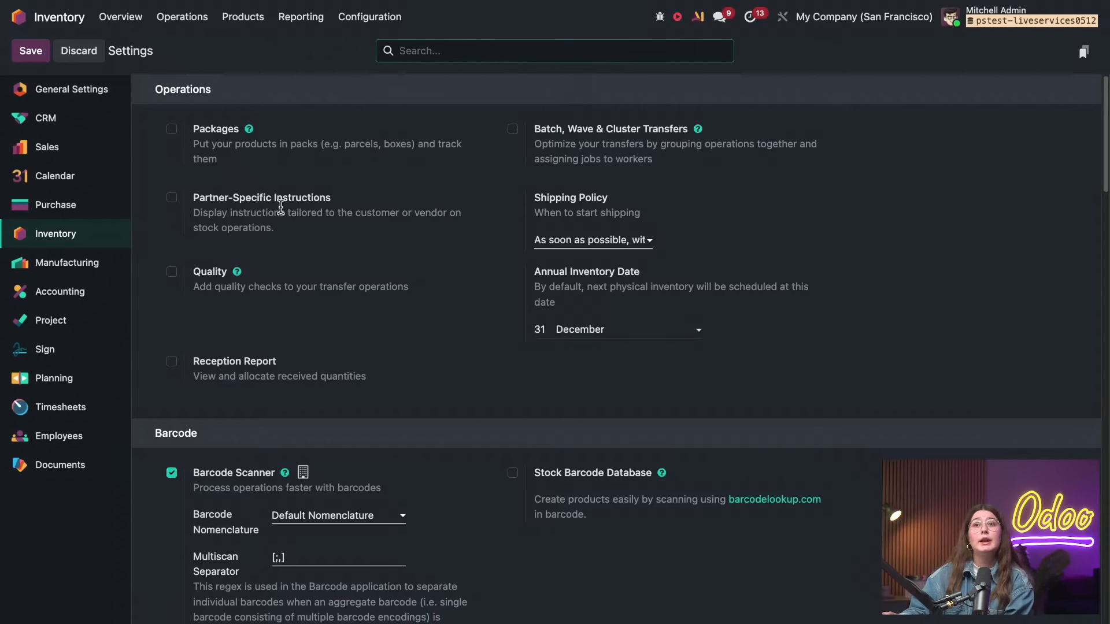
# Open the warehouse locations list and start a new location named Raw Materials
pyautogui.click(354, 19)
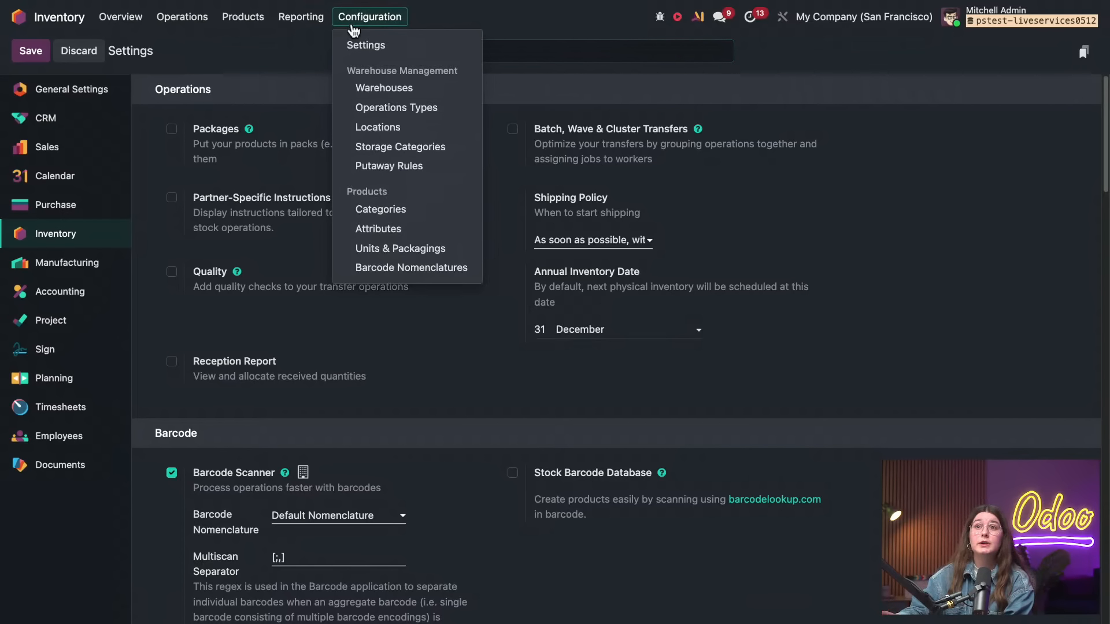
pyautogui.click(406, 133)
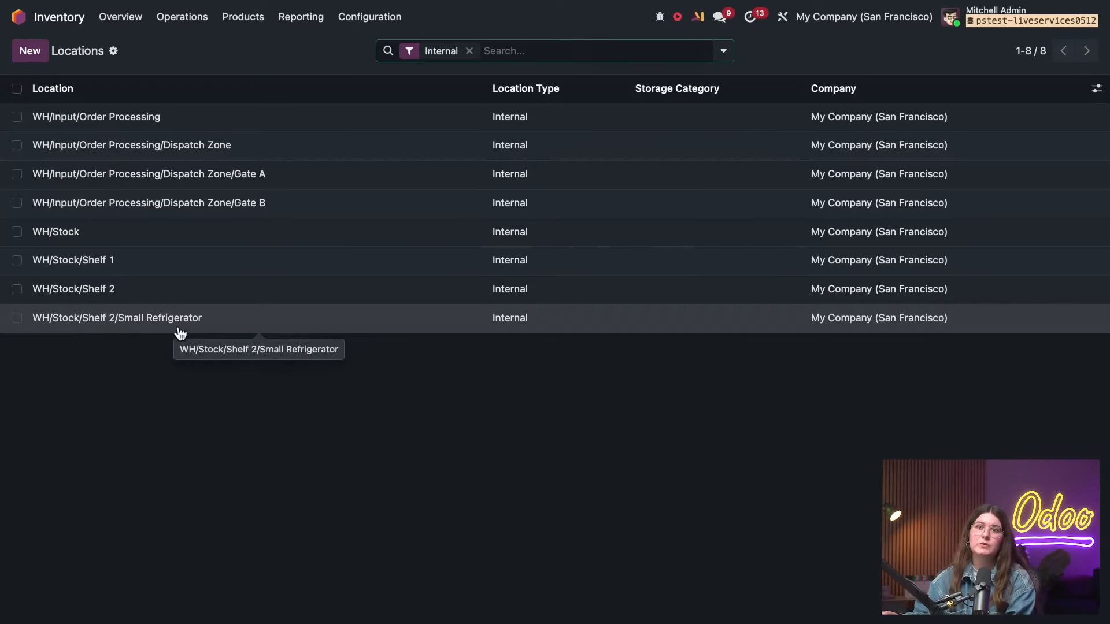
pyautogui.click(42, 57)
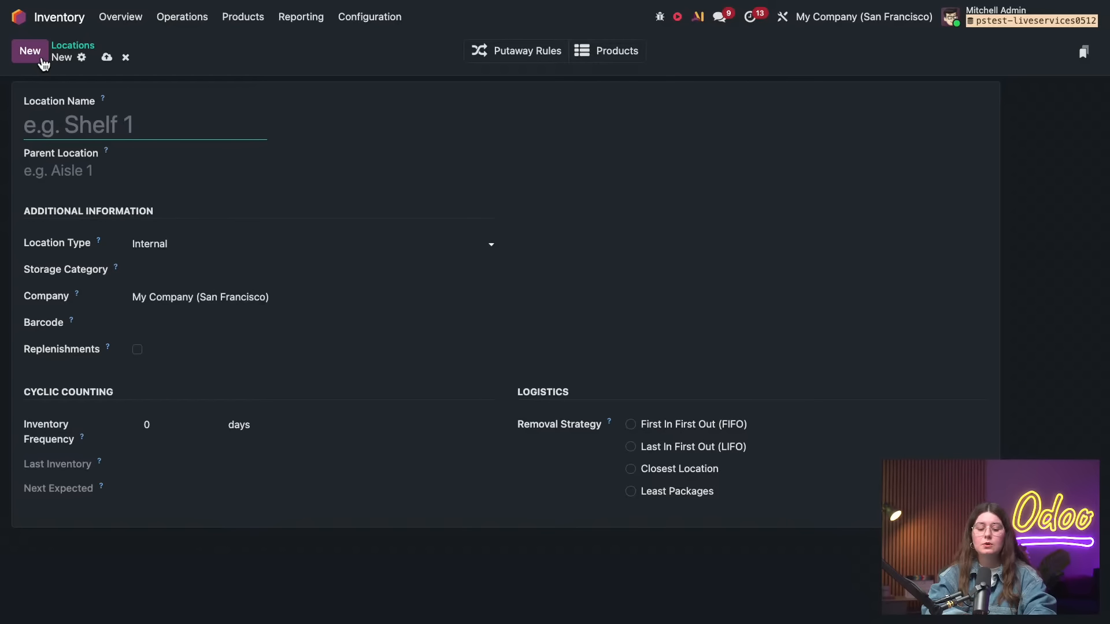
pyautogui.write('Ra')
pyautogui.write('w')
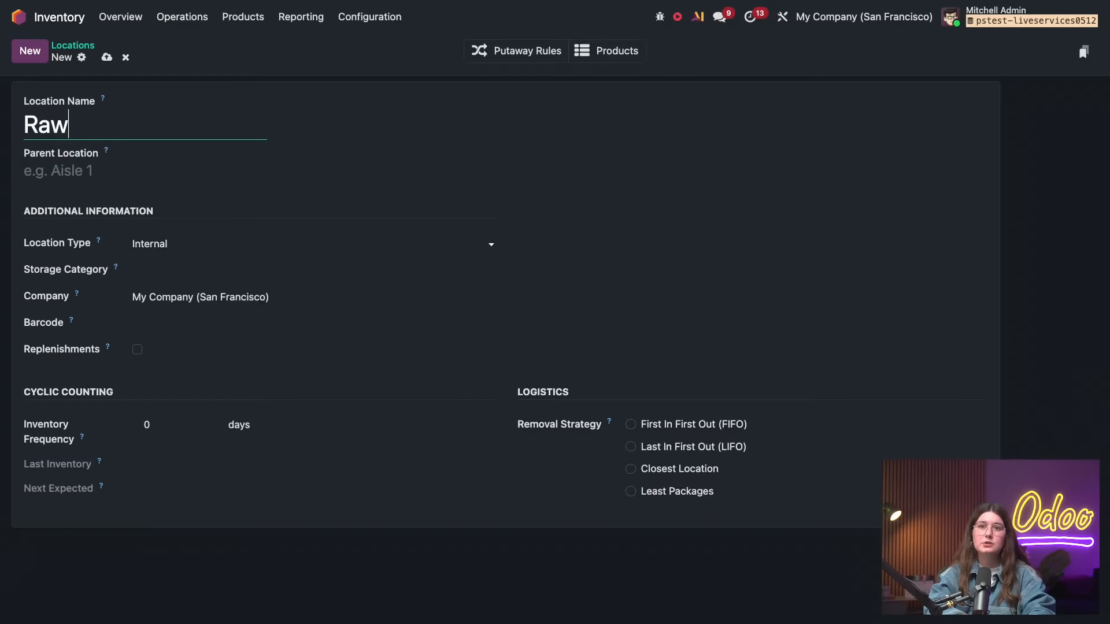
pyautogui.write(' M')
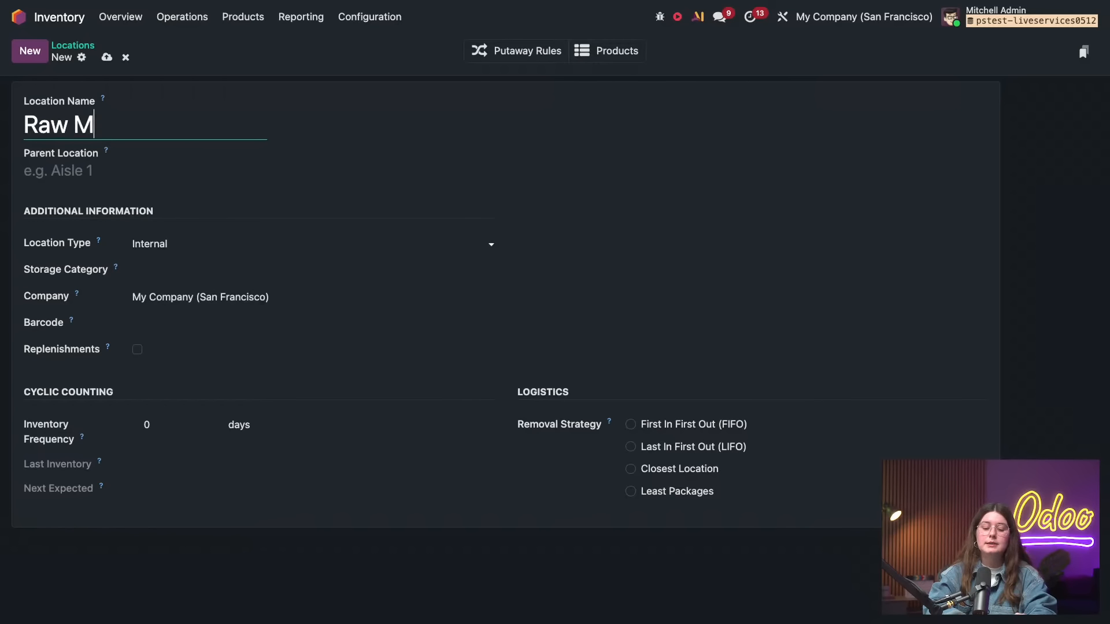
pyautogui.write('aterials')
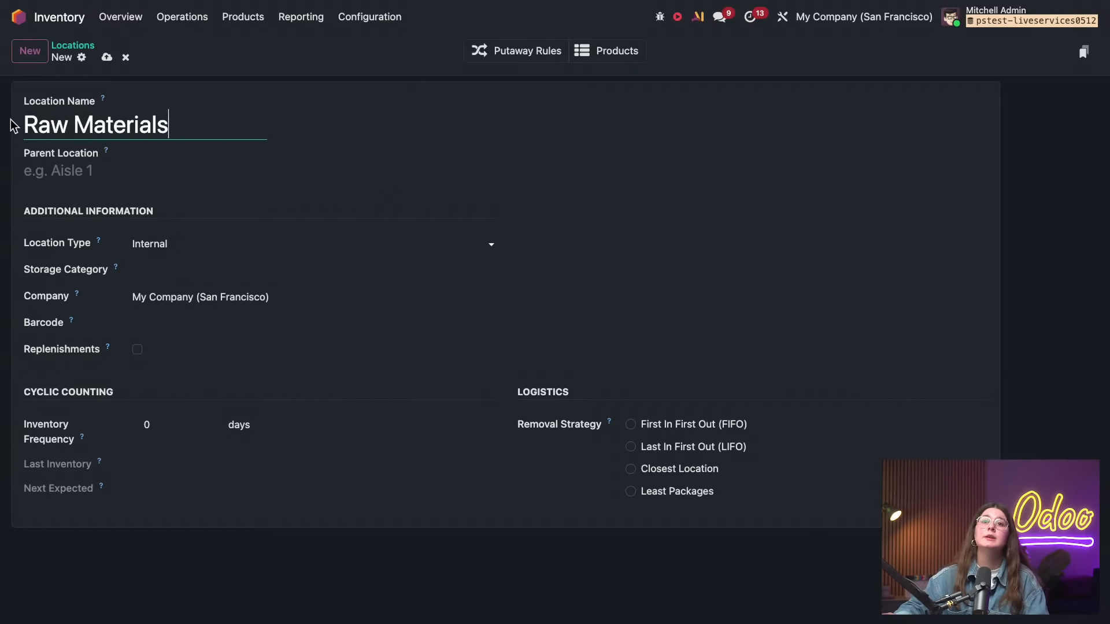
# Set WH/Stock as the Raw Materials location's parent, save the record and return to the locations list
pyautogui.click(59, 161)
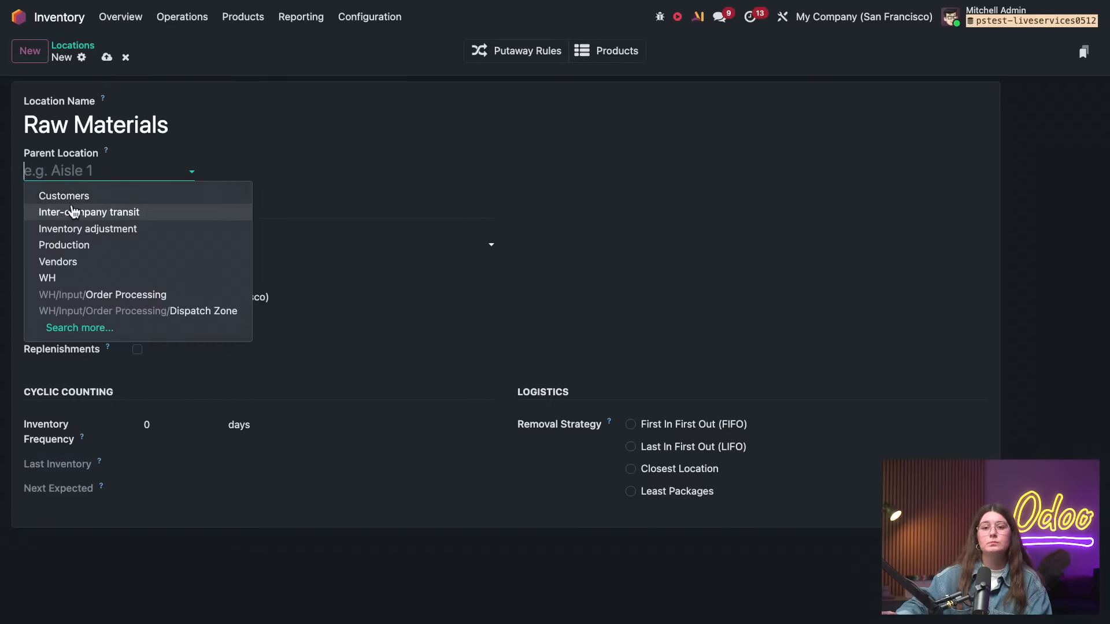
pyautogui.write('wh')
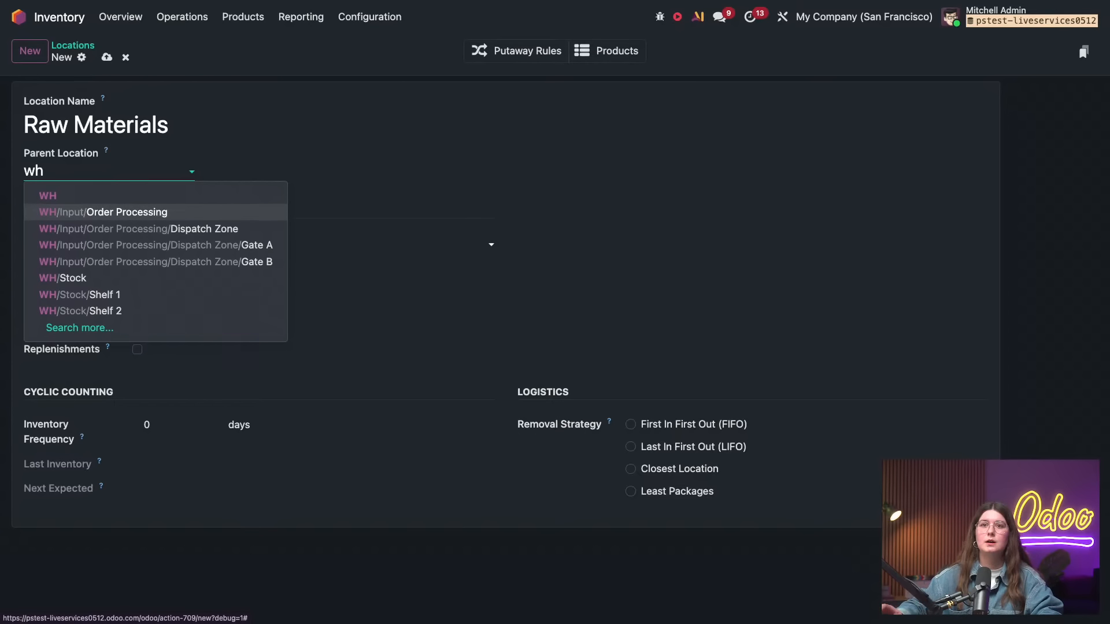
pyautogui.click(107, 277)
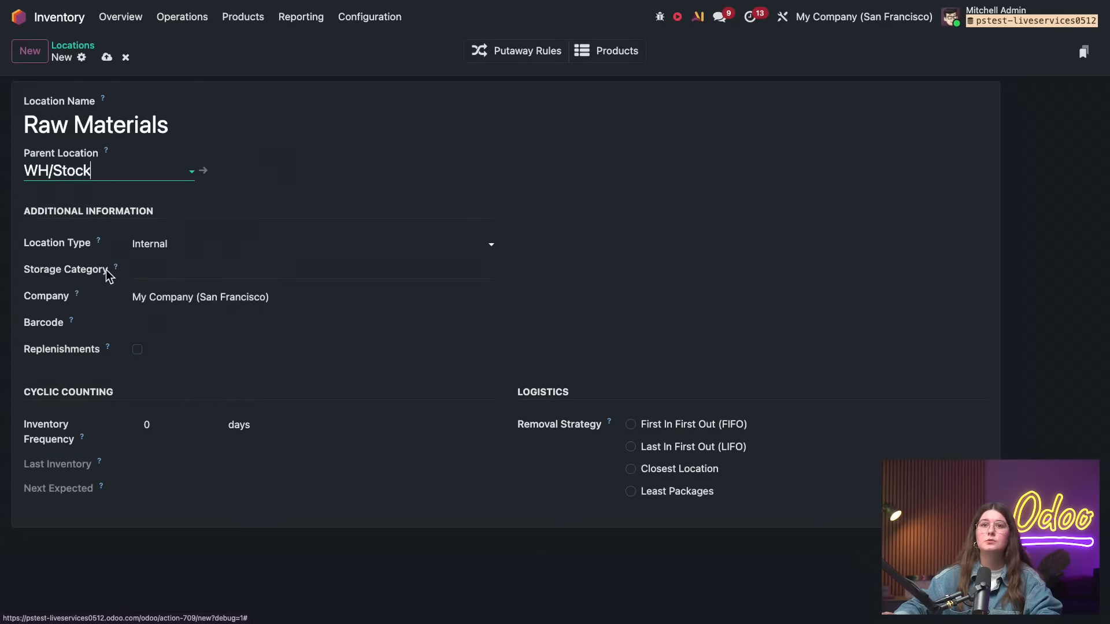
pyautogui.click(107, 58)
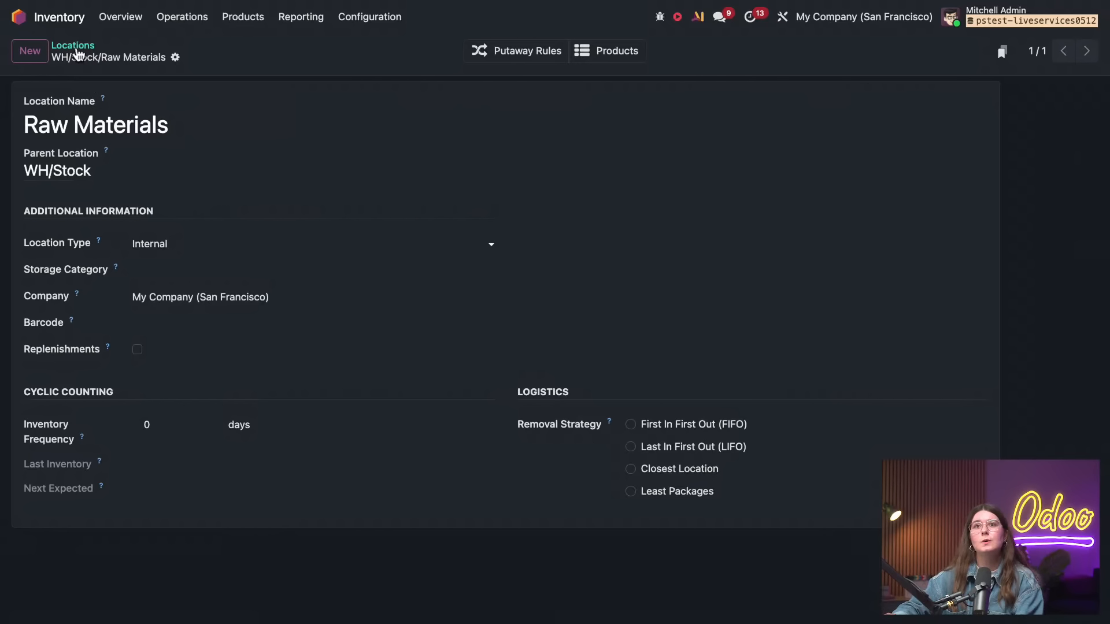
pyautogui.click(73, 46)
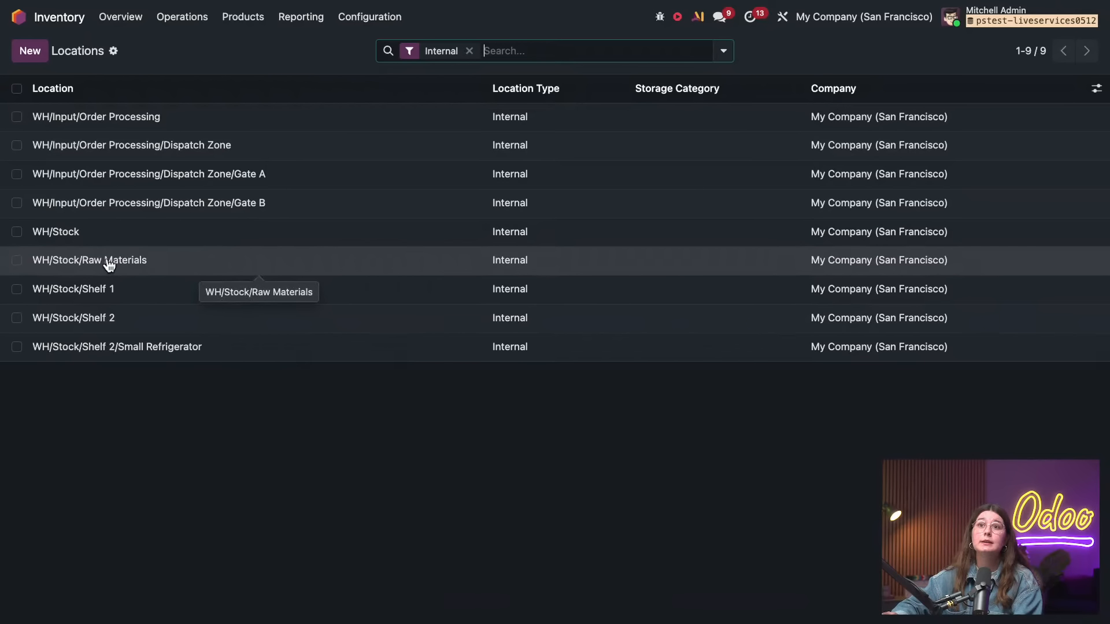
# Add a putaway rule for the product Drawer Case Black (FURN_5623) arriving in WH/Stock
pyautogui.click(367, 18)
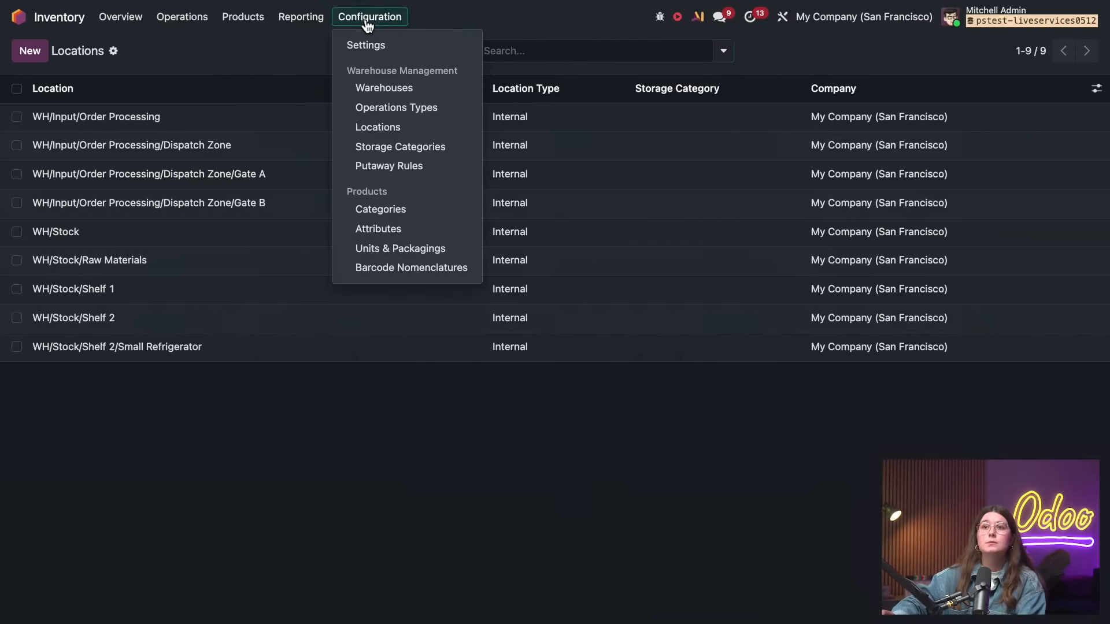
pyautogui.click(421, 171)
pyautogui.click(30, 51)
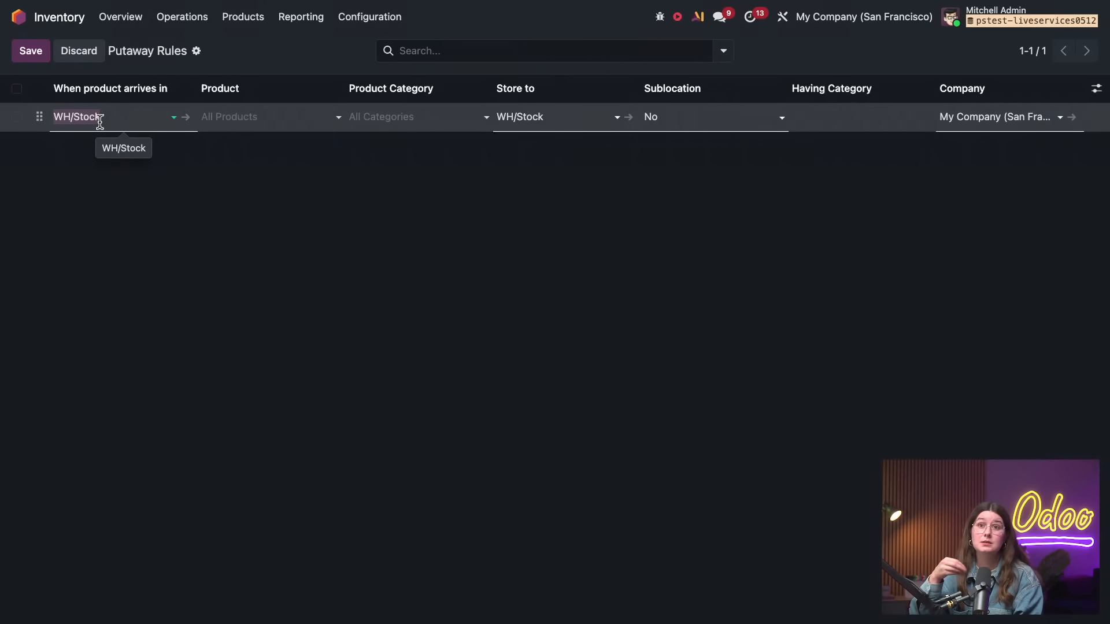
pyautogui.click(224, 126)
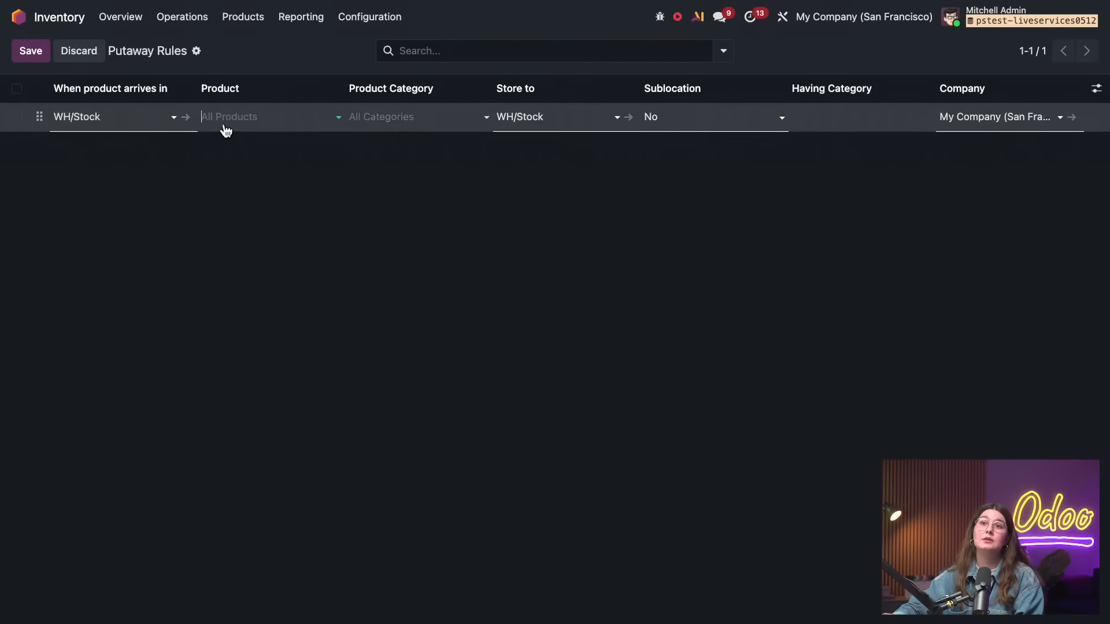
pyautogui.write('drawe')
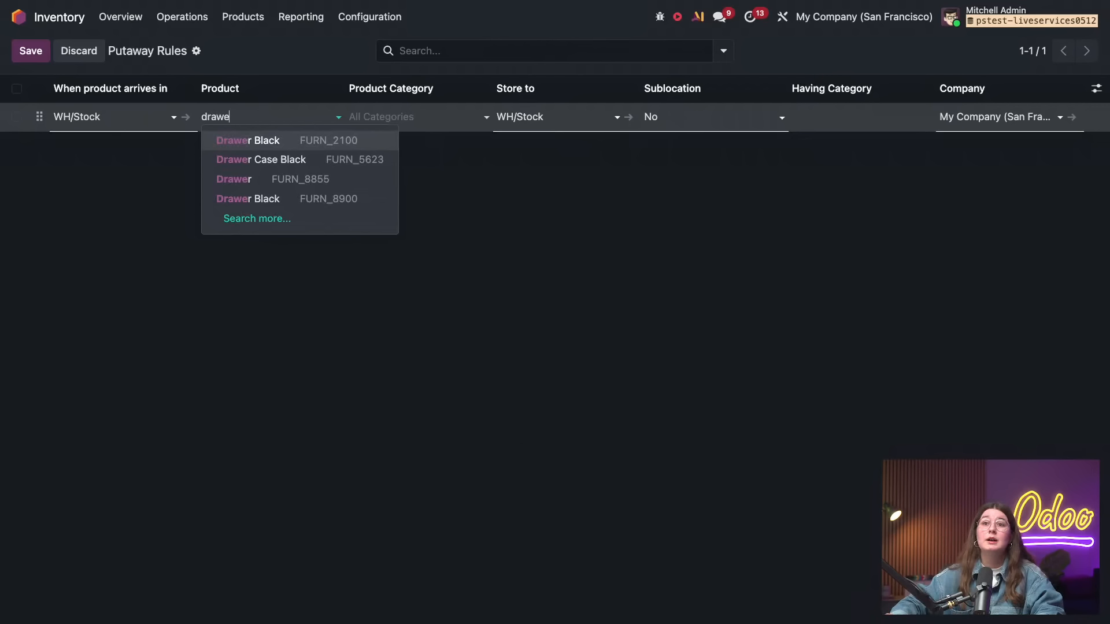
pyautogui.click(297, 159)
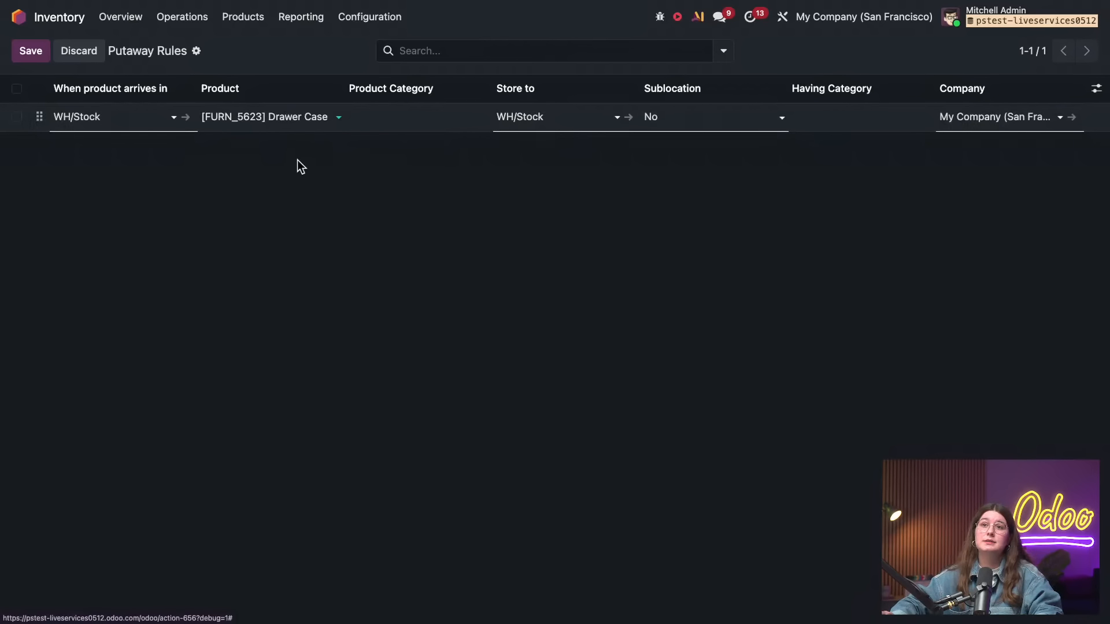
# Set the putaway rule's Store to location to WH/Stock/Raw Materials and save the rule
pyautogui.click(549, 119)
pyautogui.click(564, 155)
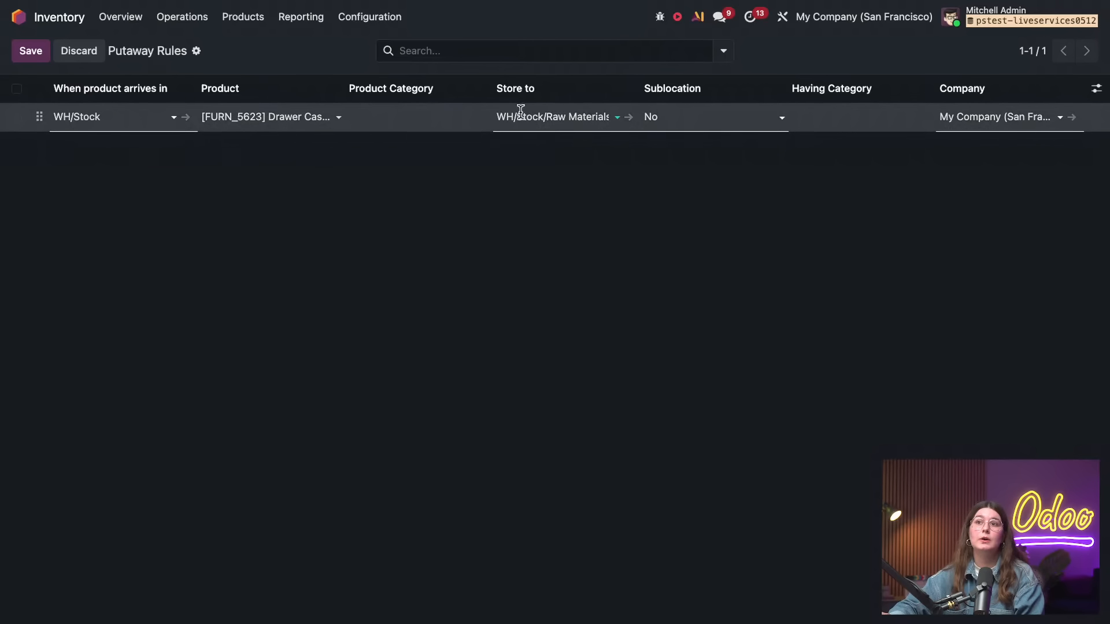
pyautogui.click(36, 53)
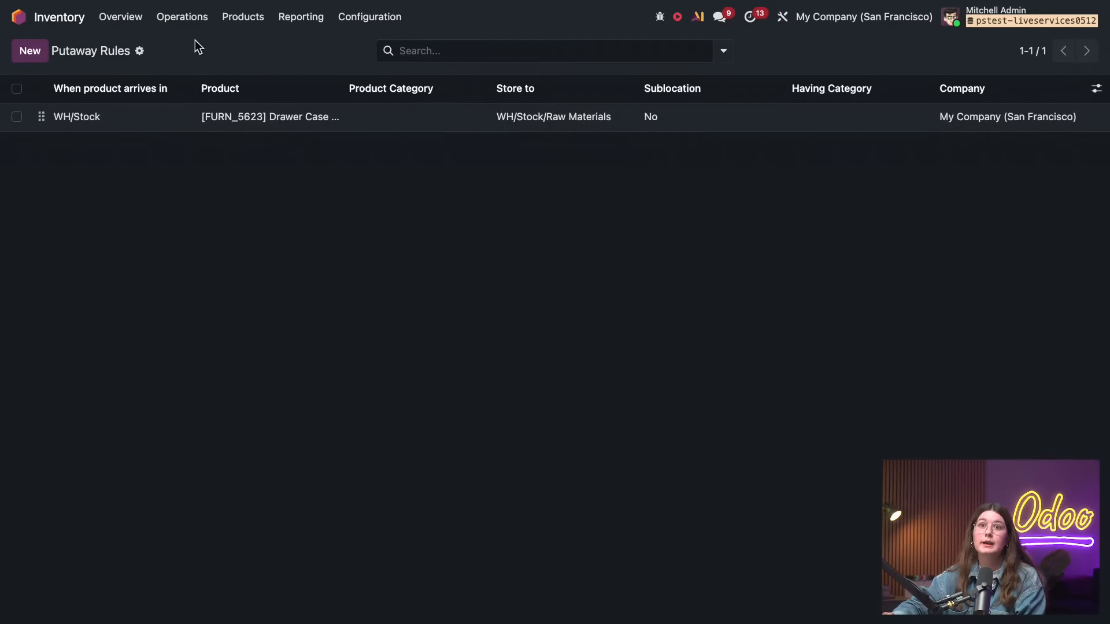
# Copy the product name [FURN_5623] Drawer Case Black from the putaway rule, leaving the rule as it is
pyautogui.click(262, 116)
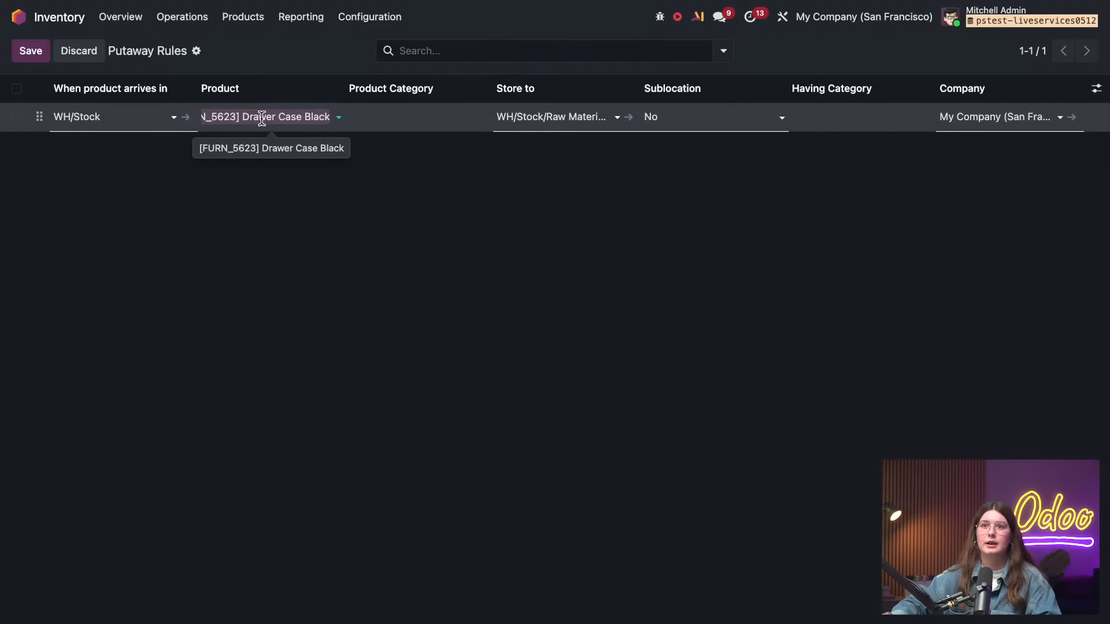
pyautogui.rightClick(261, 118)
pyautogui.click(298, 222)
pyautogui.click(175, 193)
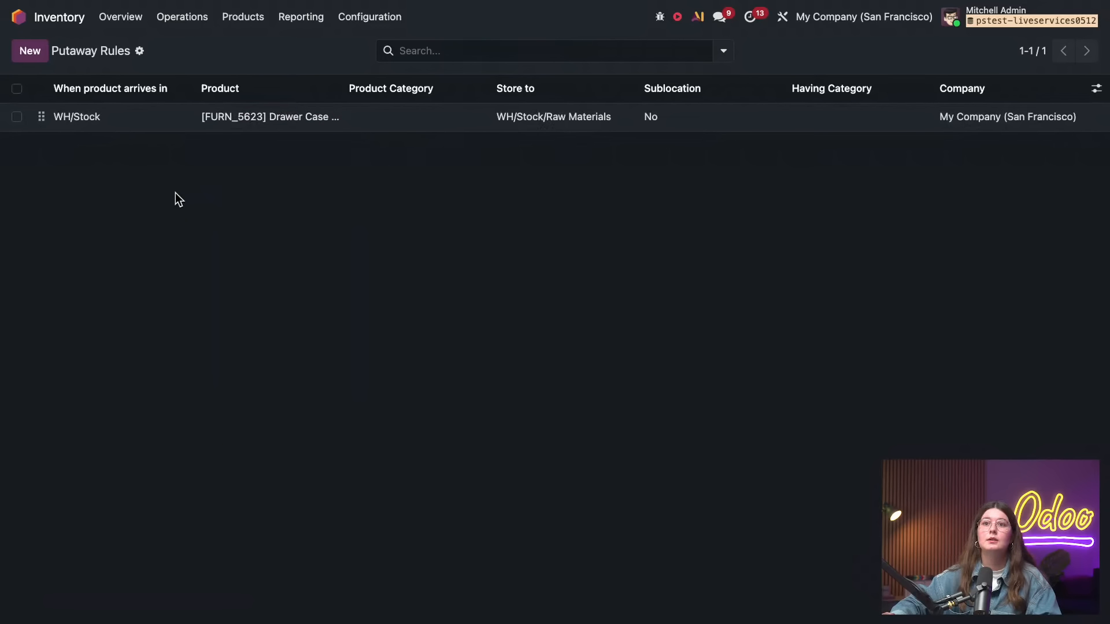
# Switch to the Purchase app and create a new request for quotation with Ready Mat as vendor
pyautogui.click(54, 28)
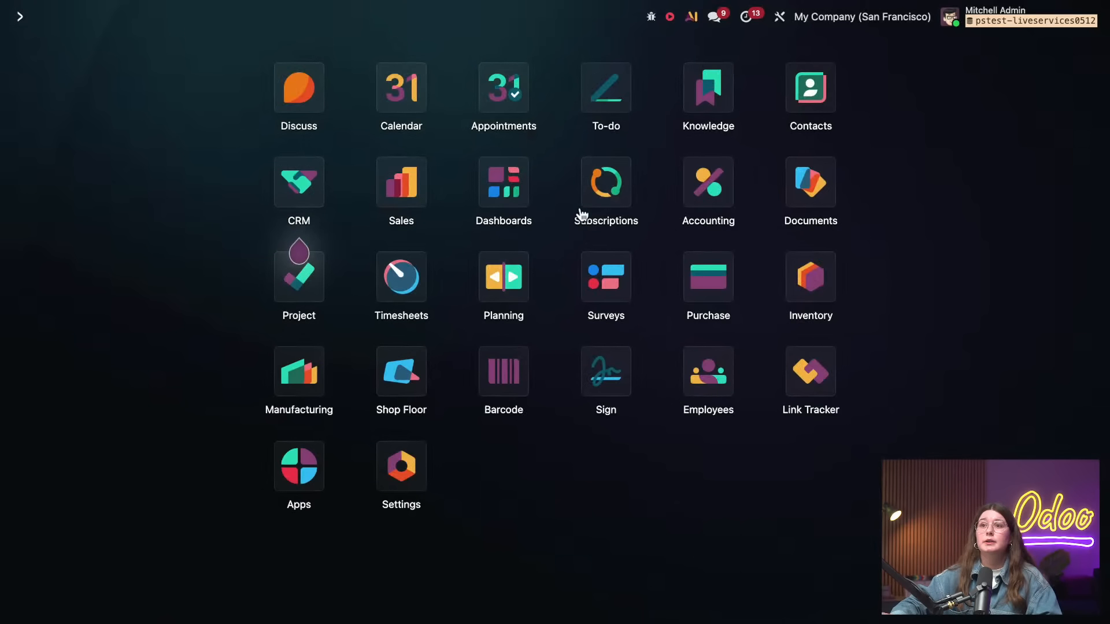
pyautogui.click(708, 274)
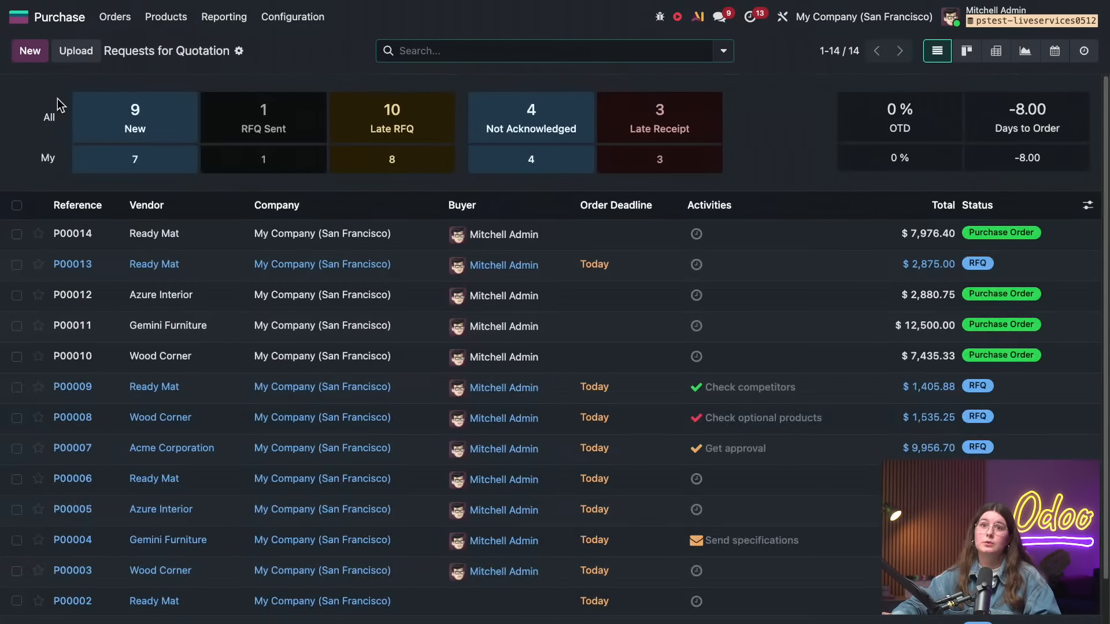
pyautogui.click(30, 51)
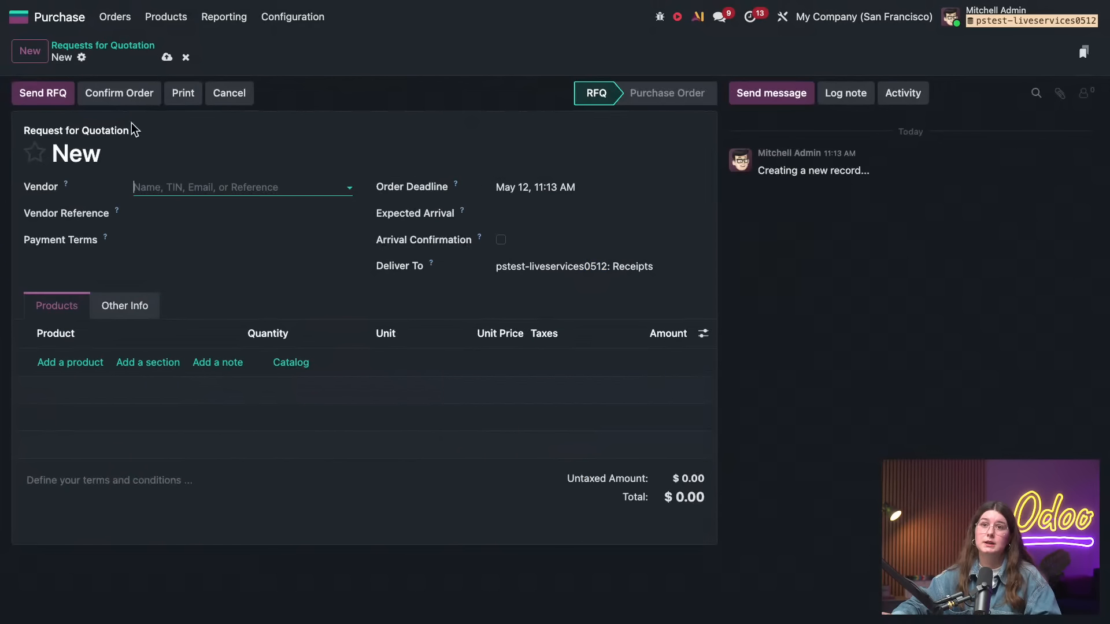
pyautogui.click(194, 186)
pyautogui.click(185, 210)
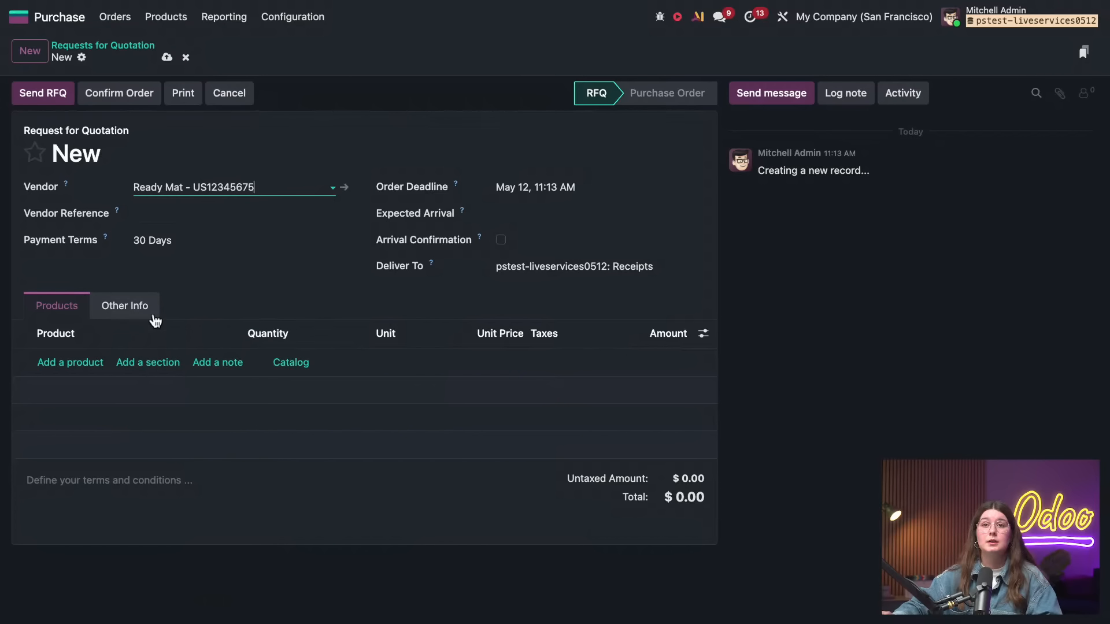
# Add a Drawer Case Black (FURN_5623) product line with a quantity of 10 to the request for quotation
pyautogui.click(90, 363)
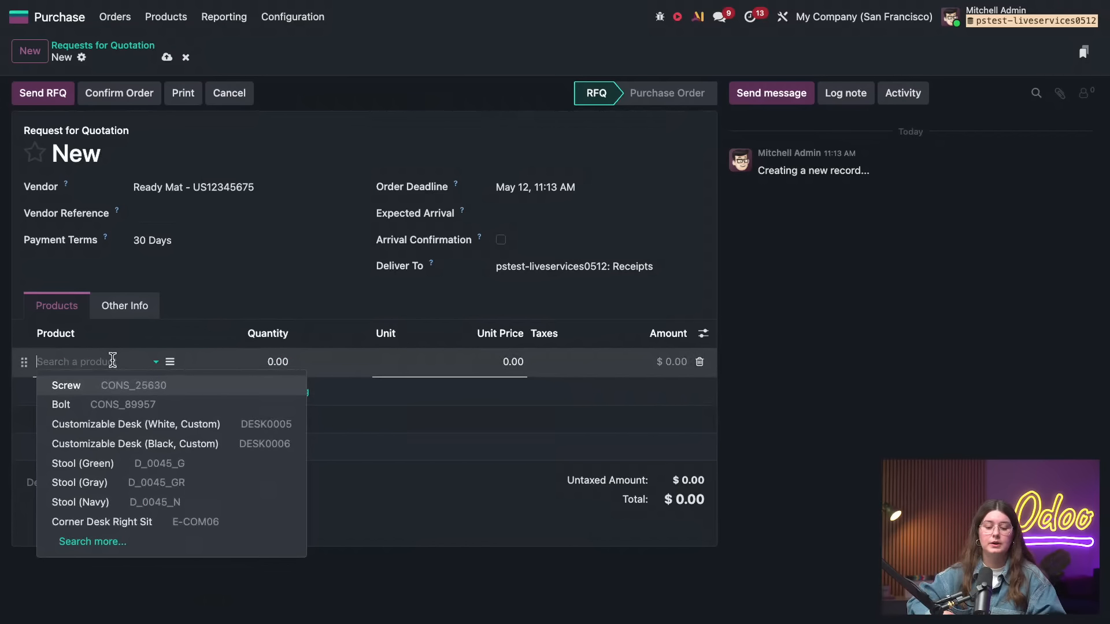
pyautogui.hotkey('ctrl', 'v')
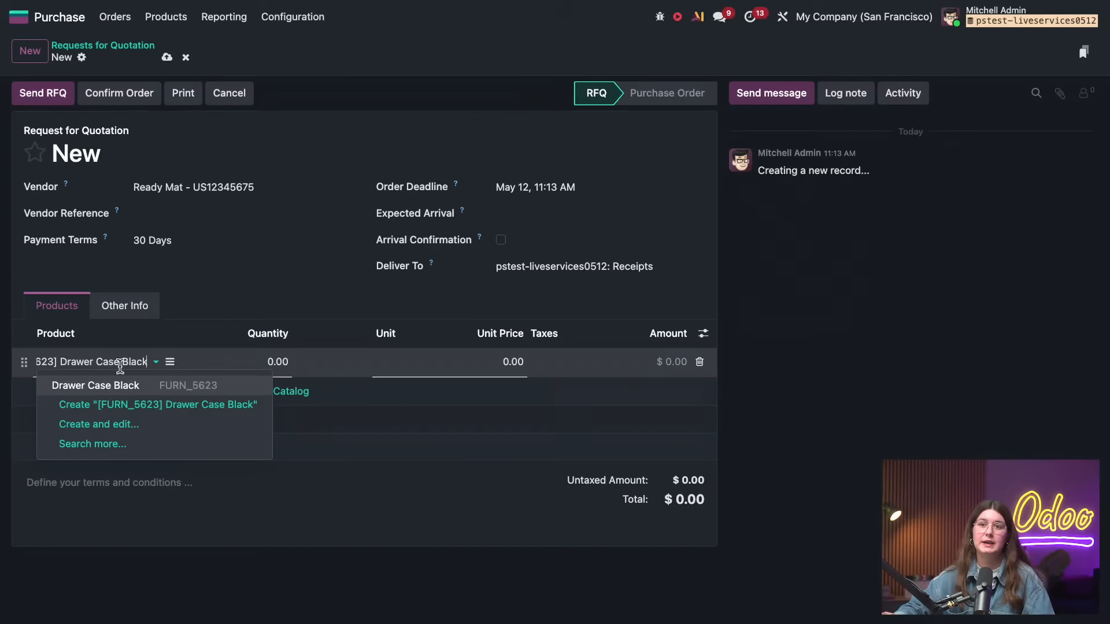
pyautogui.click(124, 385)
pyautogui.click(270, 366)
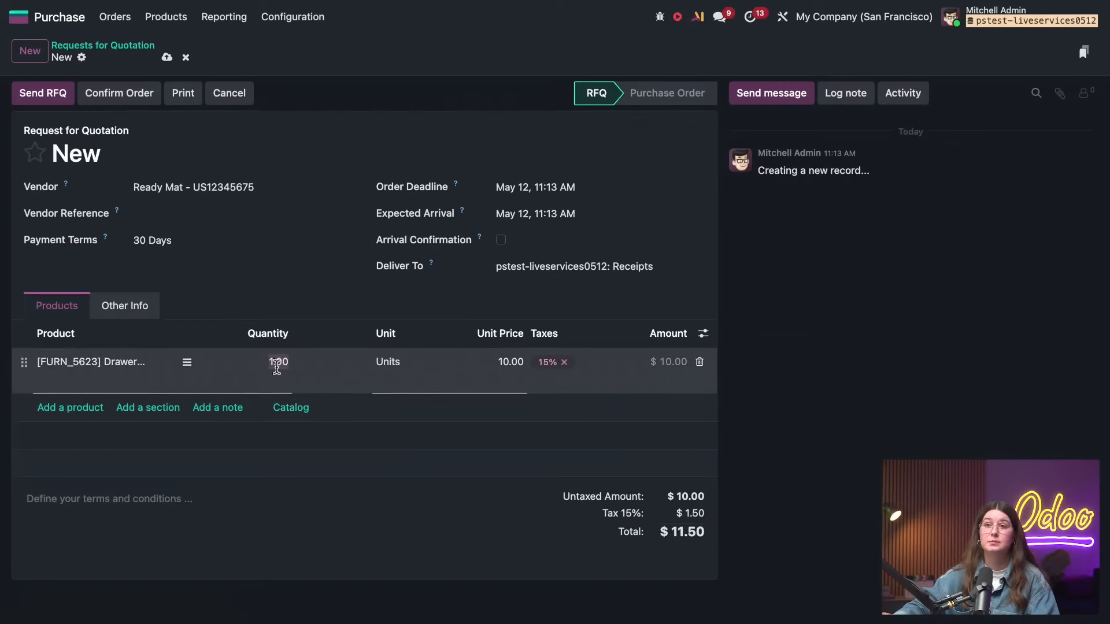
pyautogui.press('BackSpace')
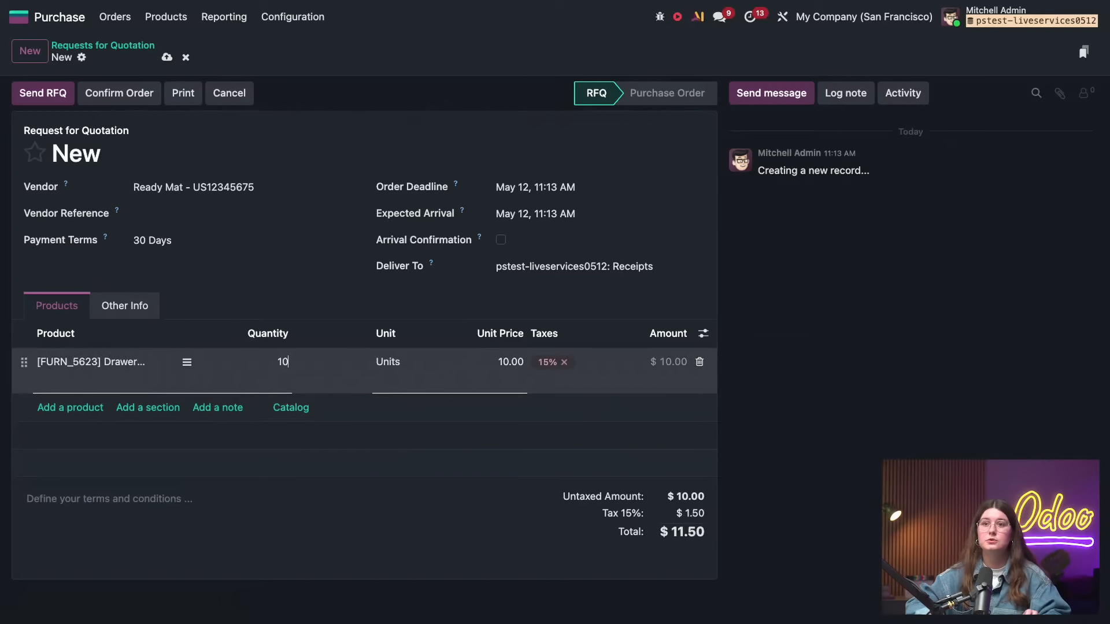
pyautogui.click(792, 390)
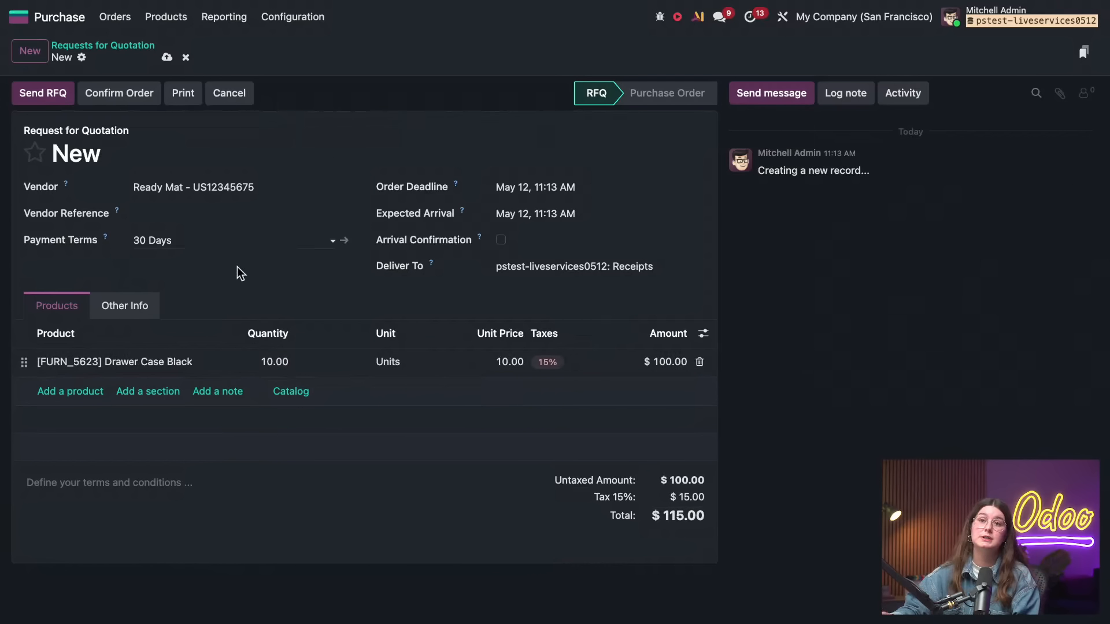
# Confirm the purchase order and try to validate its receipt for the Drawer Case Black units
pyautogui.click(123, 99)
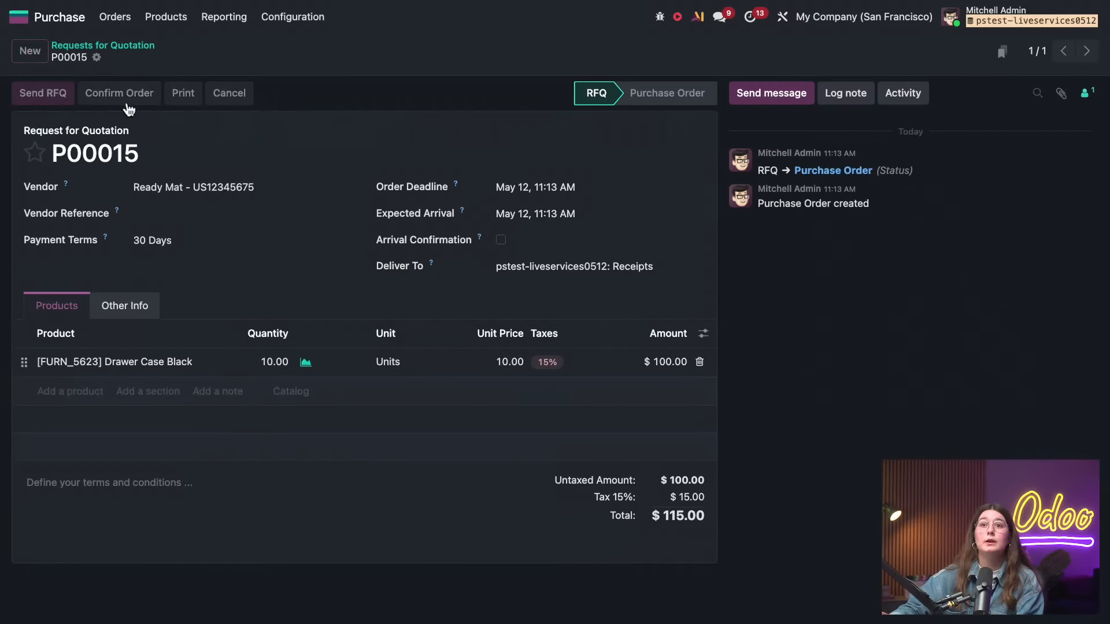
pyautogui.click(605, 61)
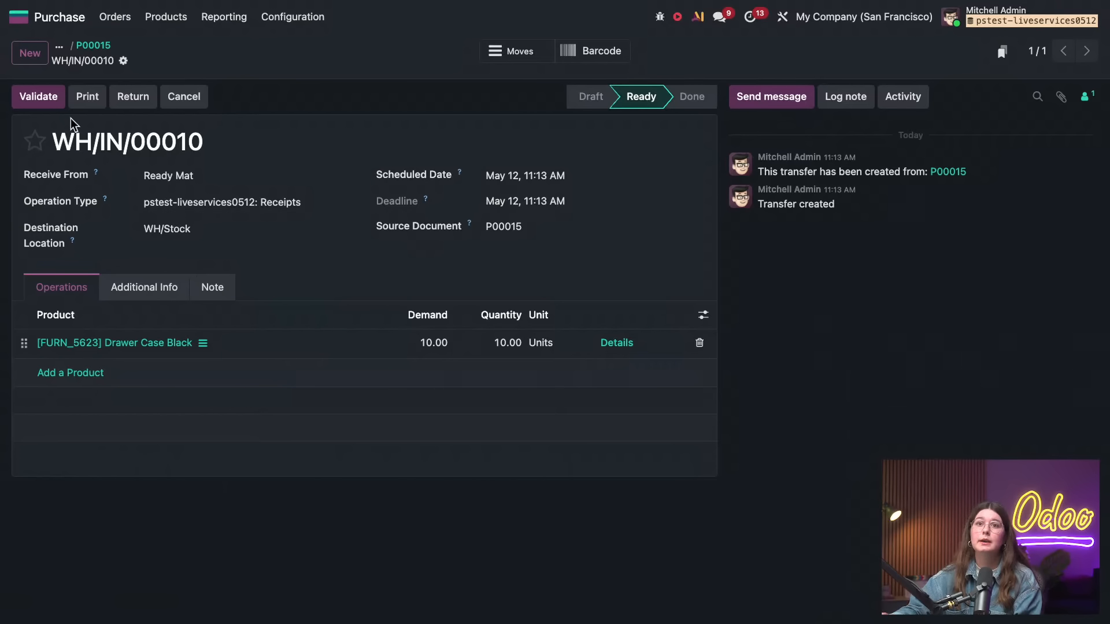
pyautogui.click(40, 99)
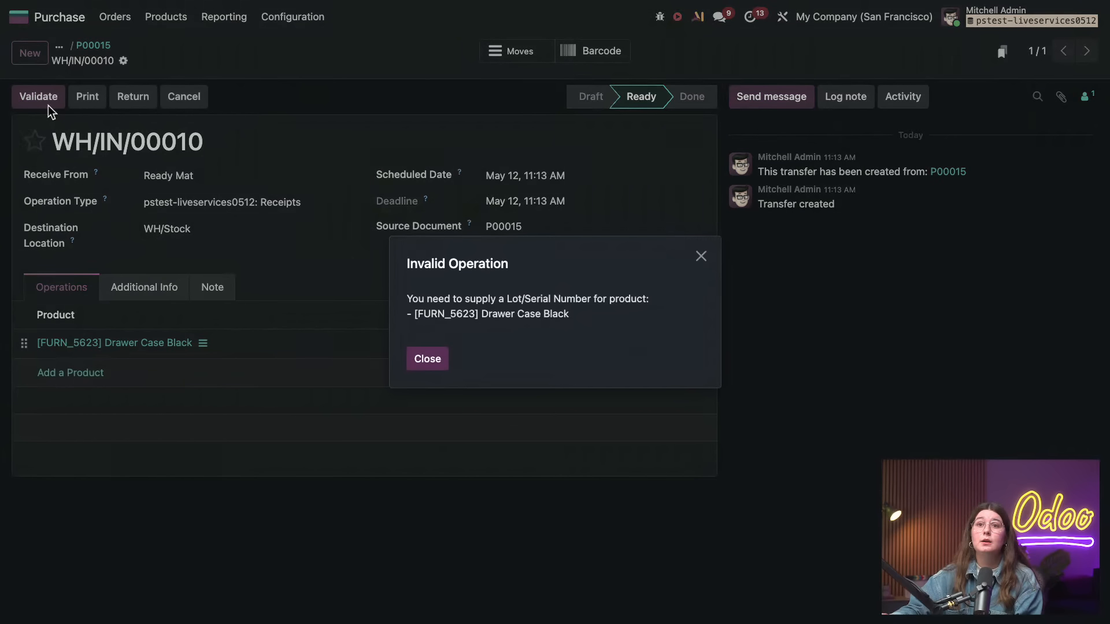
# Generate lot 0000001 for the 10 Drawer Case Black units on the receipt and save the detailed operations
pyautogui.click(430, 363)
pyautogui.click(616, 343)
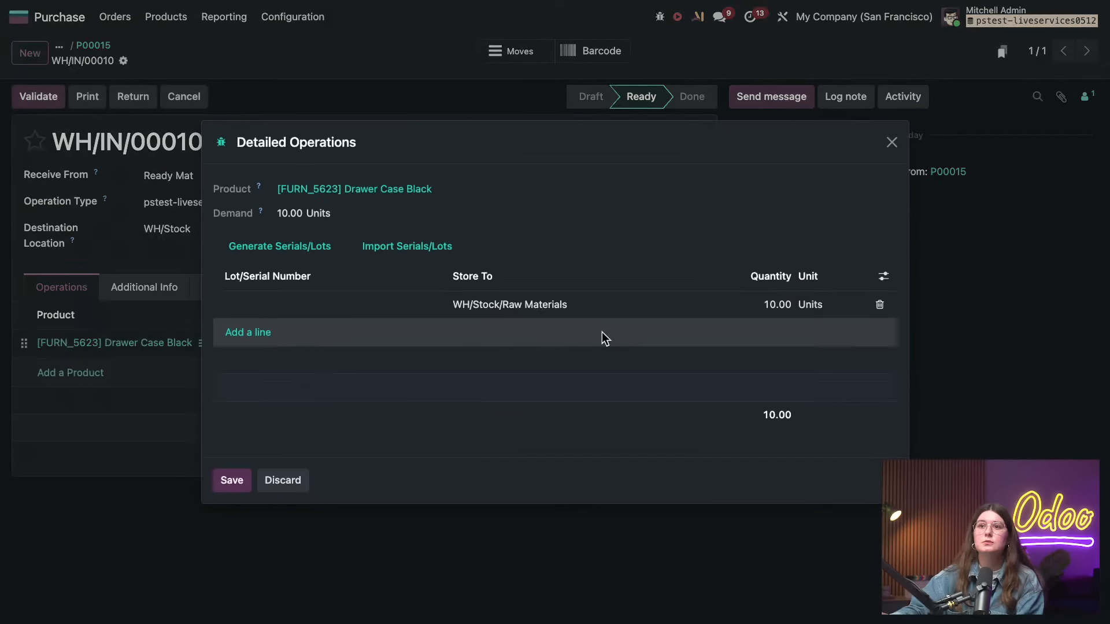
pyautogui.click(311, 248)
pyautogui.click(368, 405)
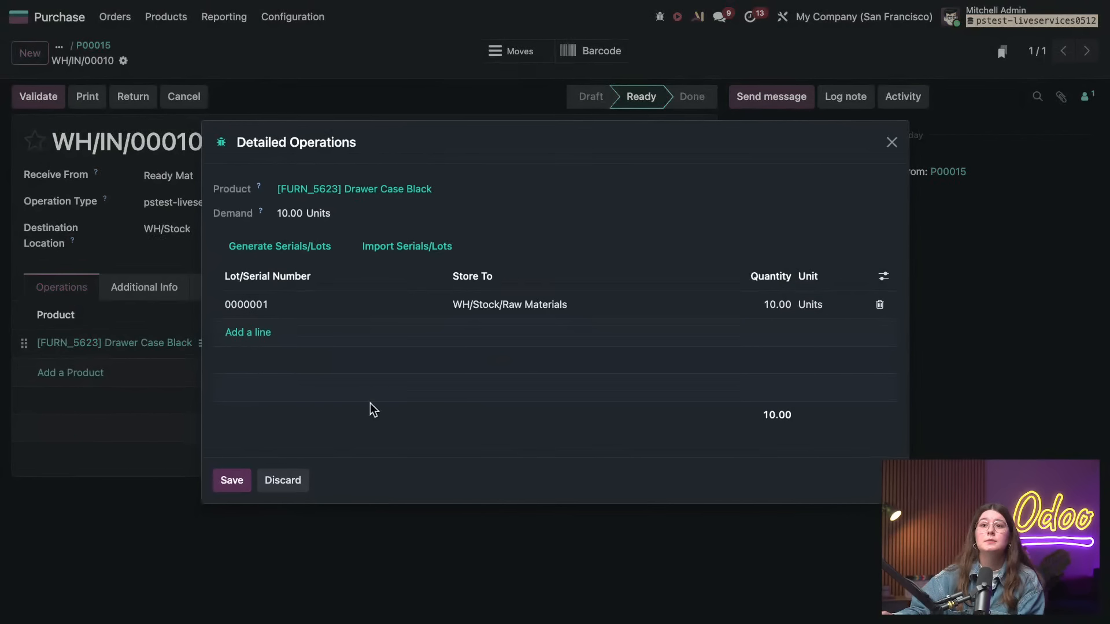
pyautogui.click(235, 481)
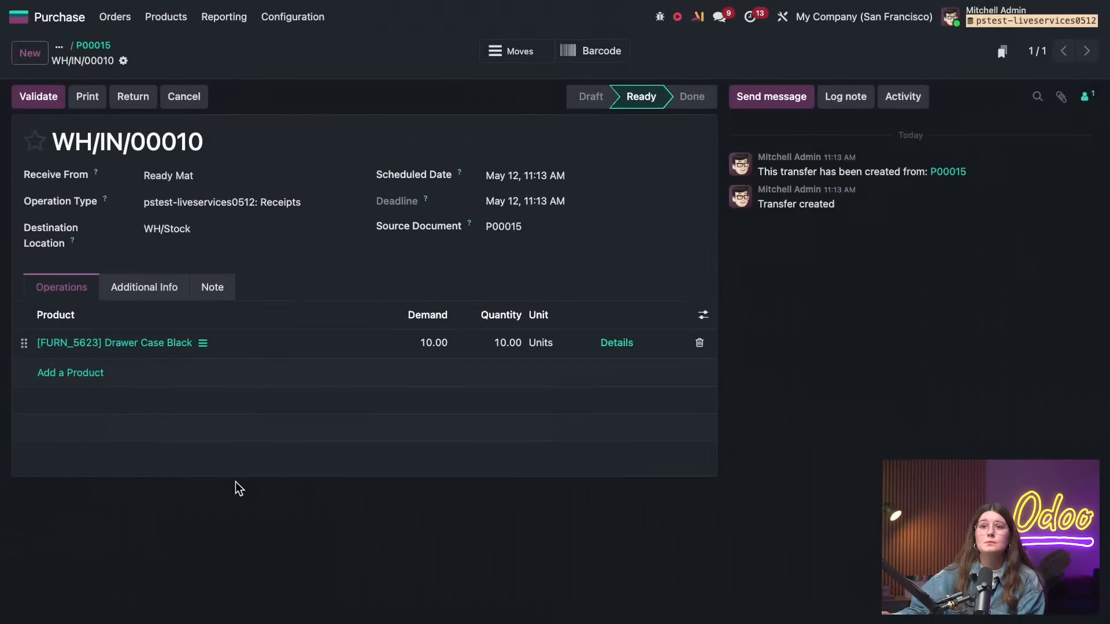
# Validate the Drawer Case Black receipt and open its stock moves
pyautogui.click(48, 103)
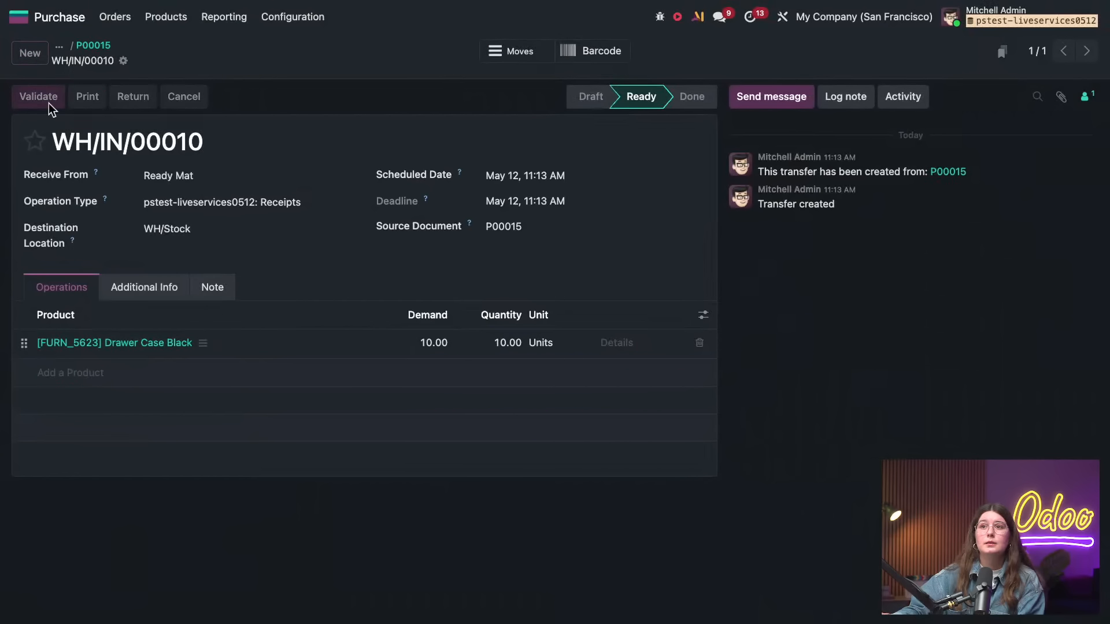
pyautogui.click(549, 52)
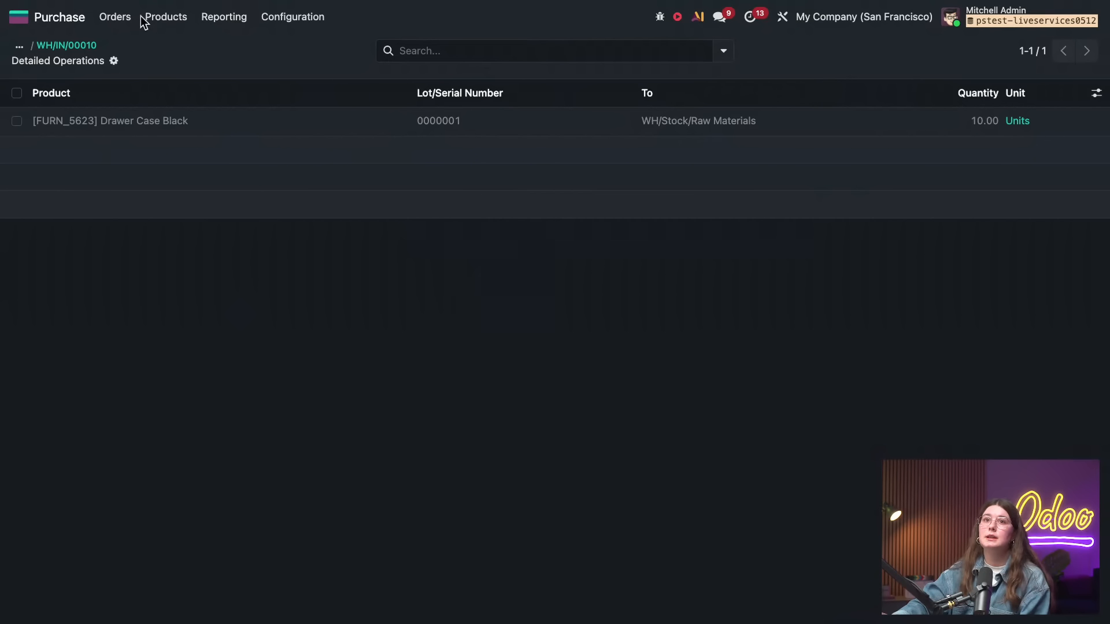
# Open the vendor pricelists and view Wood Corner's entry for the Large Cabinet
pyautogui.click(272, 19)
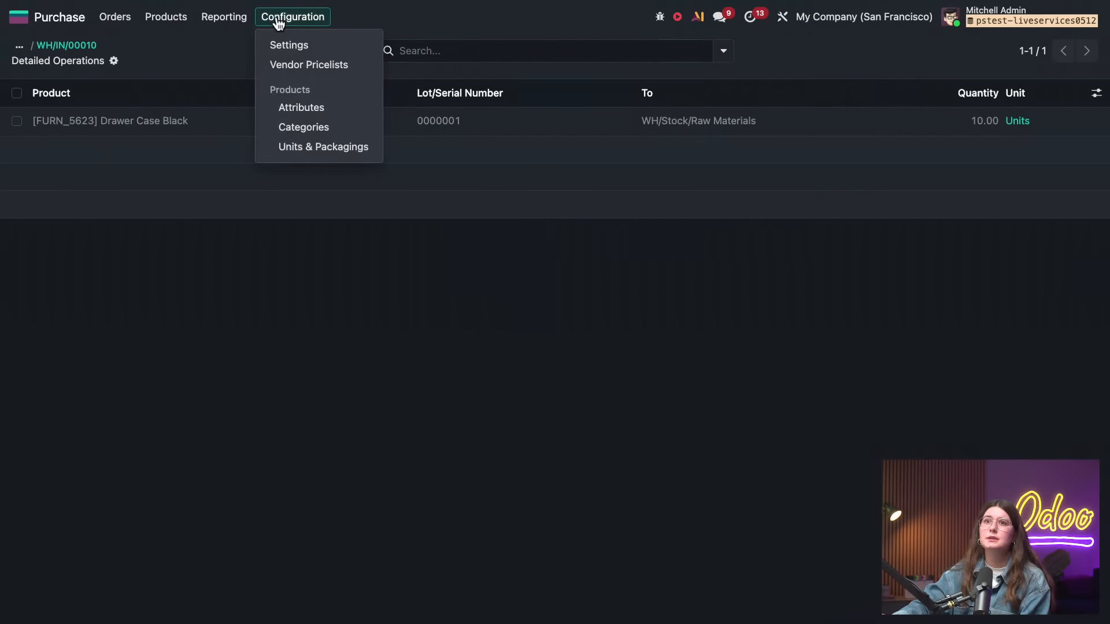
pyautogui.click(310, 67)
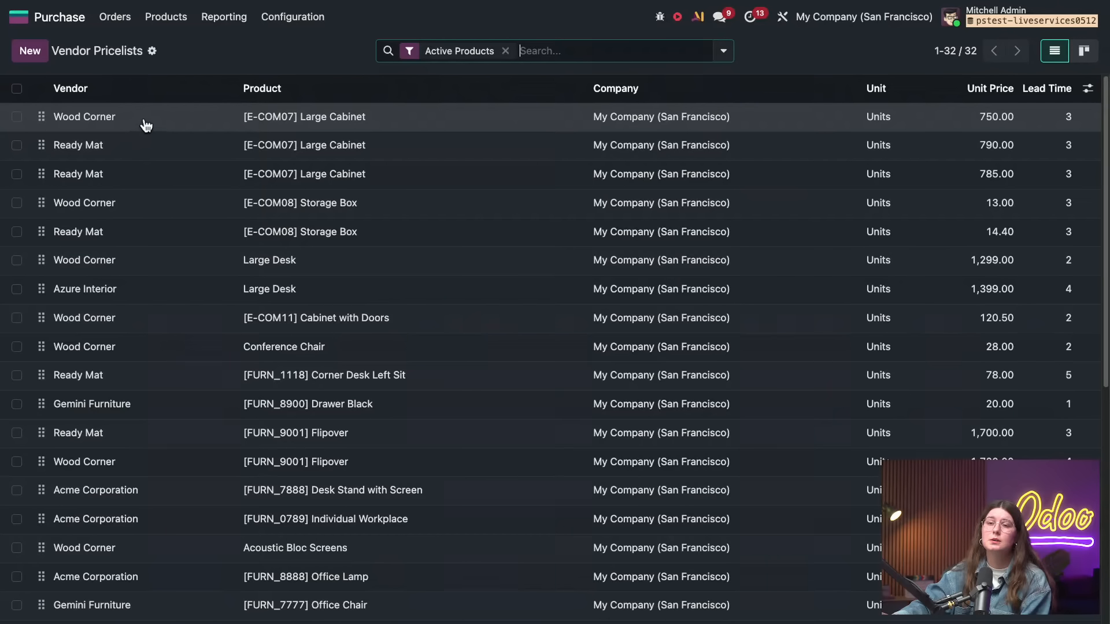
pyautogui.click(145, 125)
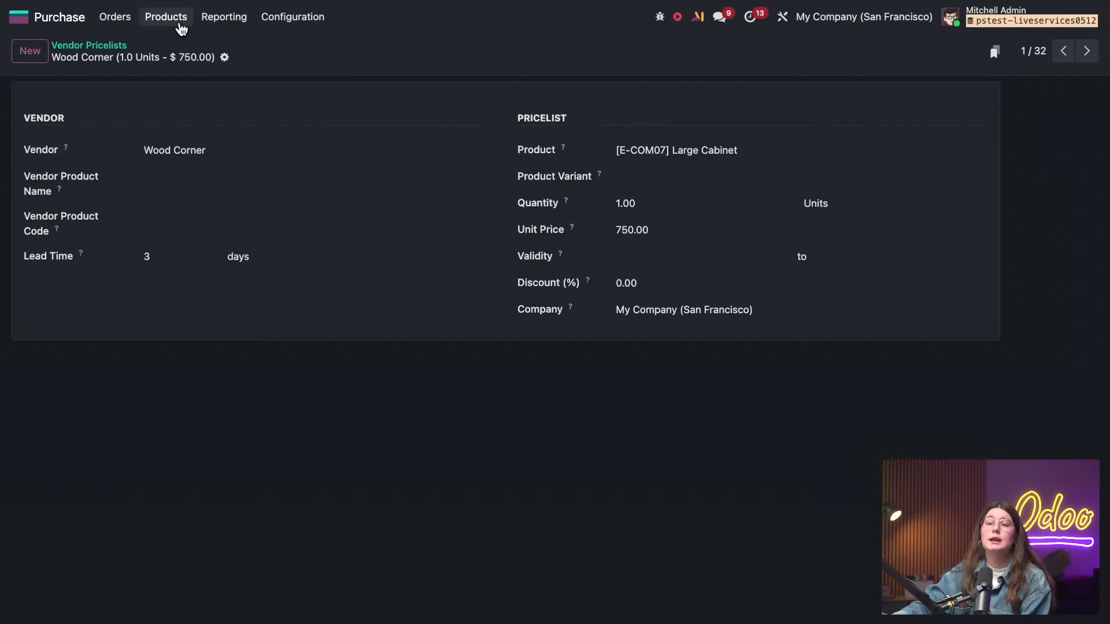
# Open the Acoustic Bloc Screens product and view its vendor prices and bill control policy
pyautogui.click(178, 24)
pyautogui.click(180, 48)
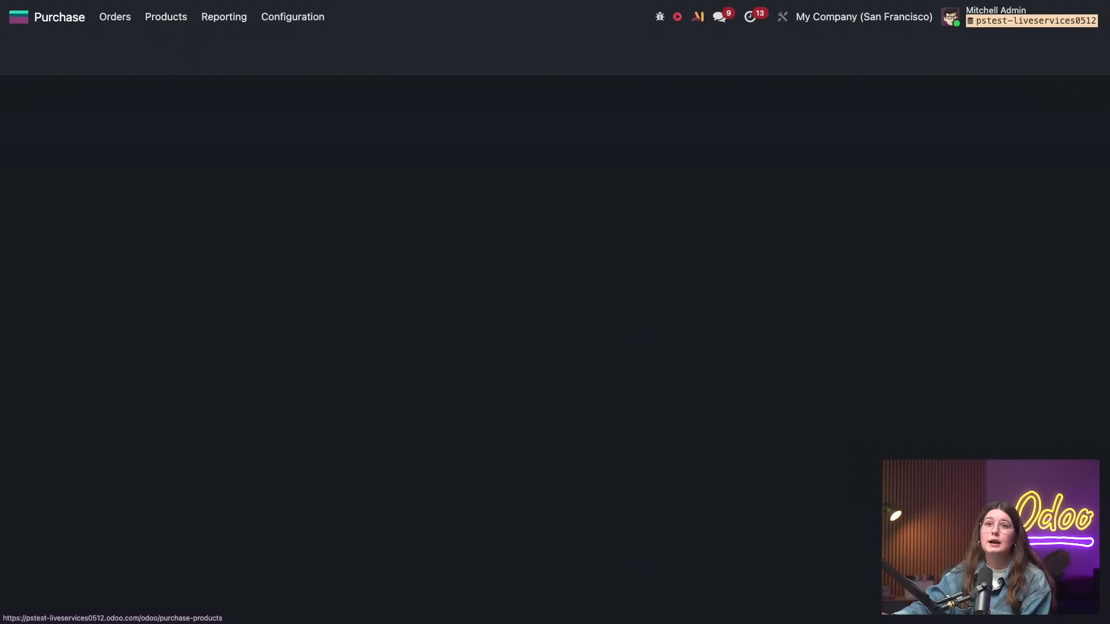
pyautogui.click(168, 117)
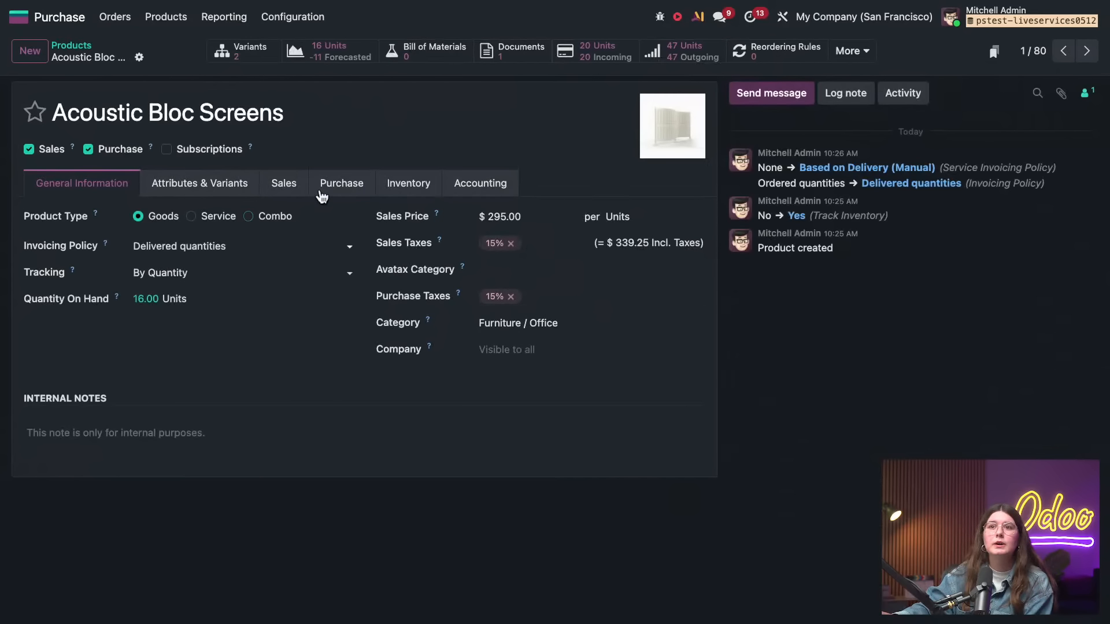
pyautogui.click(346, 185)
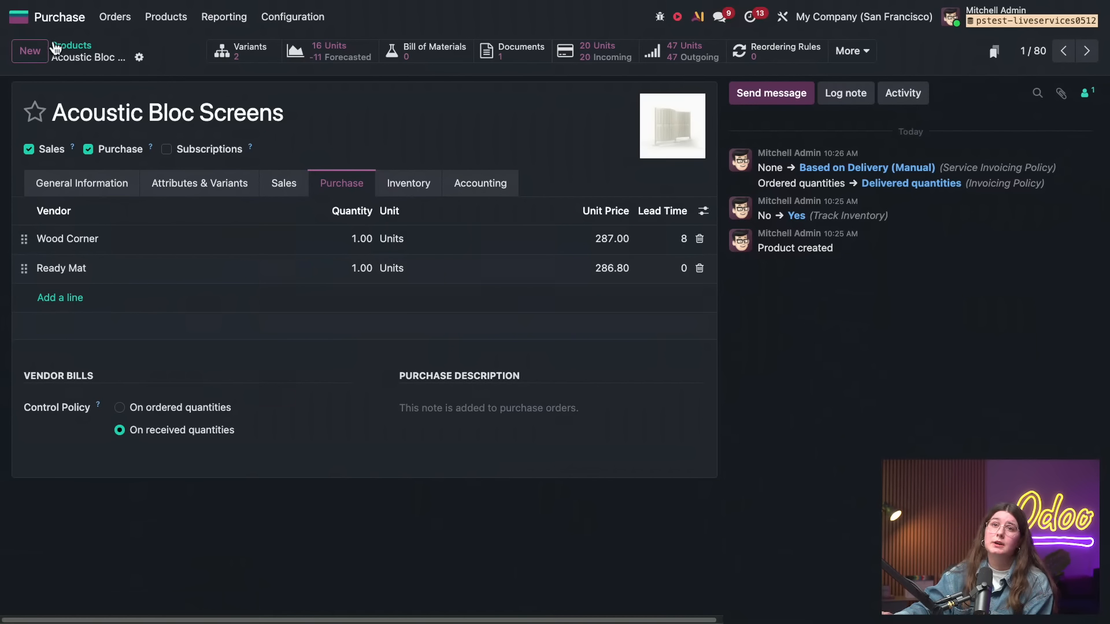
# Switch to the Apps catalogue and browse the modules available for installation
pyautogui.click(19, 16)
pyautogui.click(289, 464)
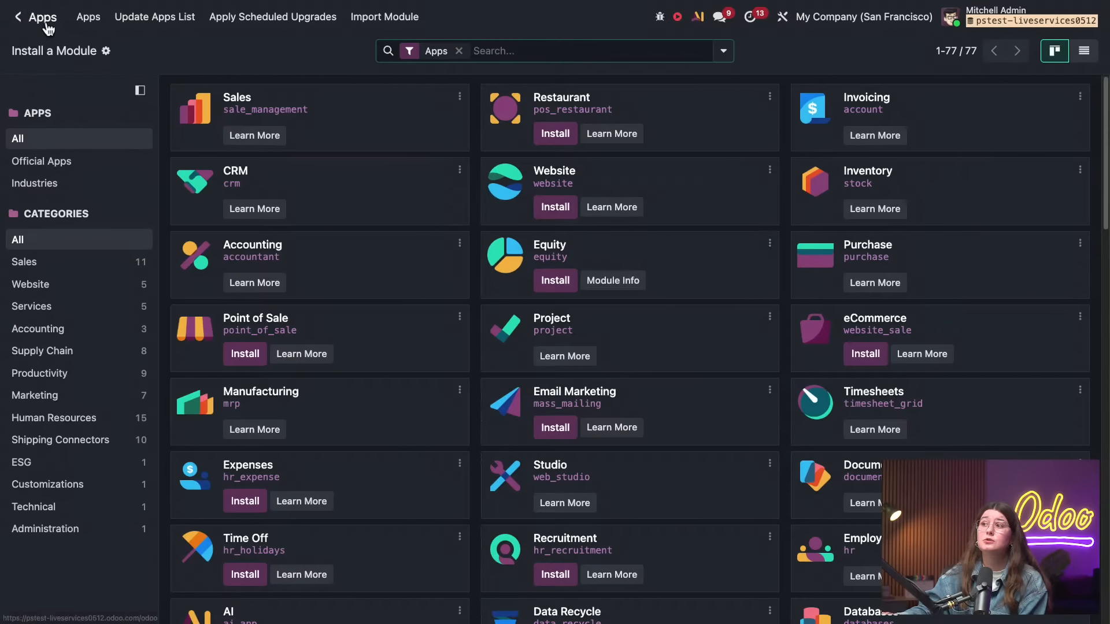
pyautogui.click(18, 16)
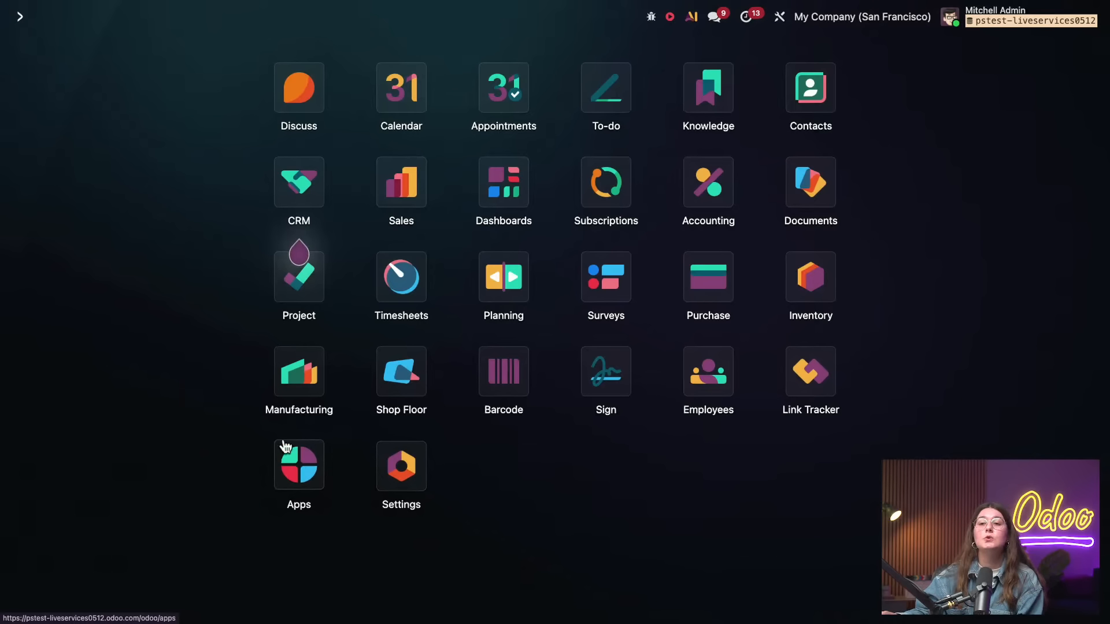
pyautogui.click(296, 473)
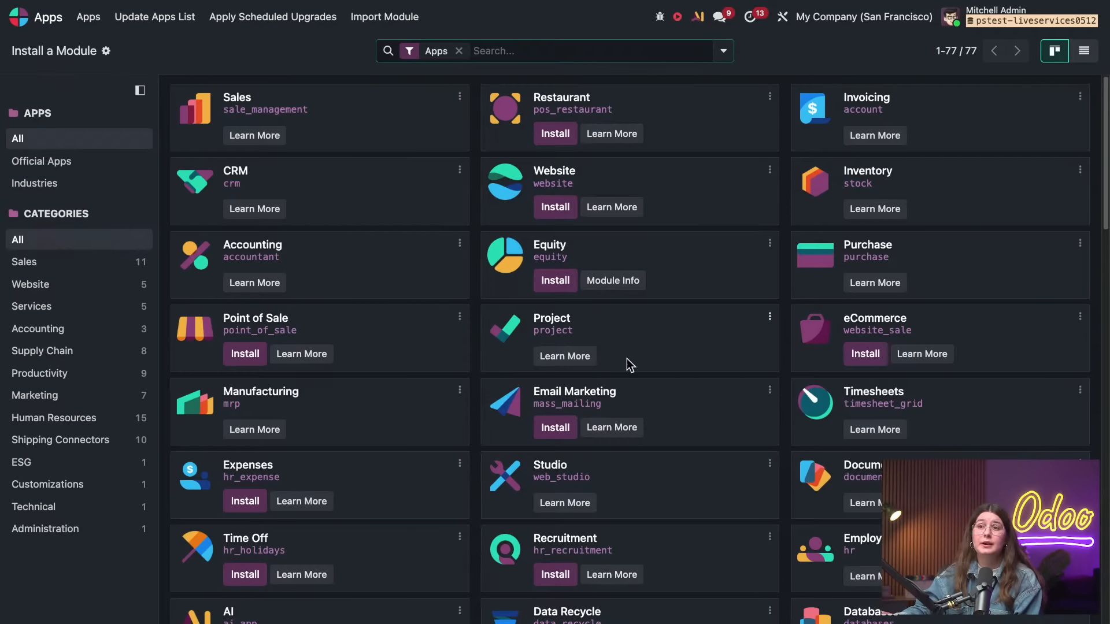
pyautogui.scroll(-2, 665, 382)
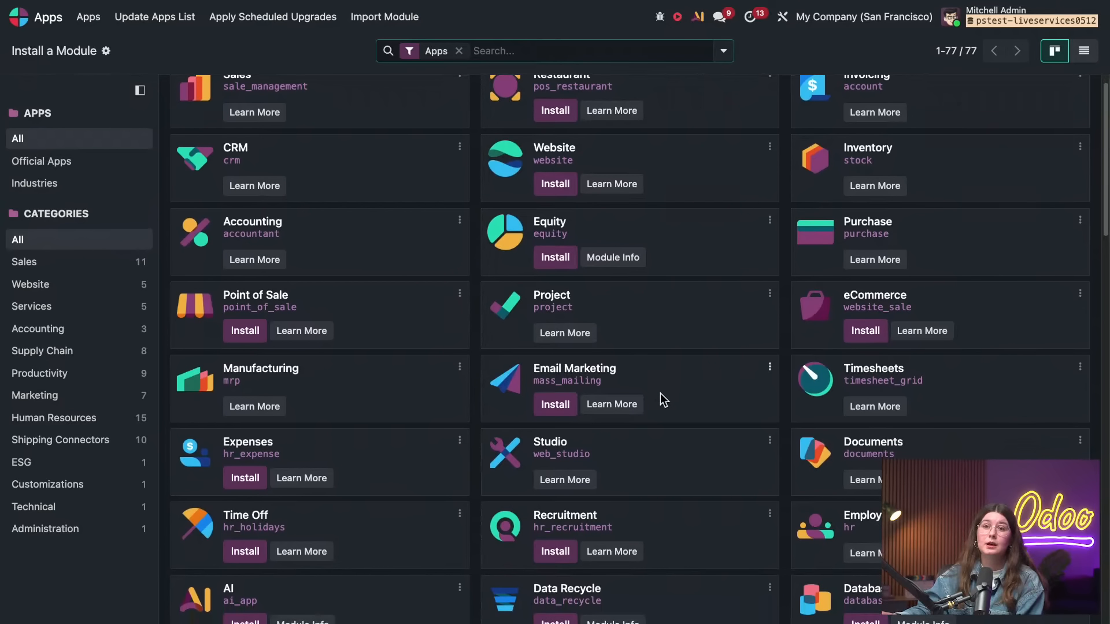
pyautogui.scroll(-3, 661, 399)
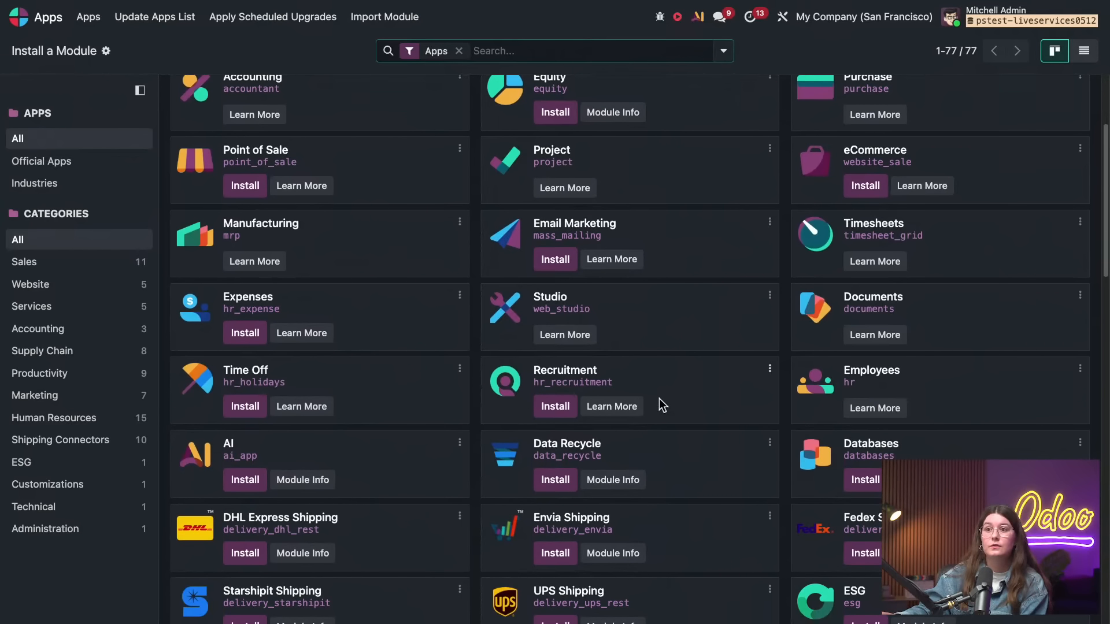
pyautogui.scroll(-2, 662, 404)
pyautogui.scroll(-3, 660, 400)
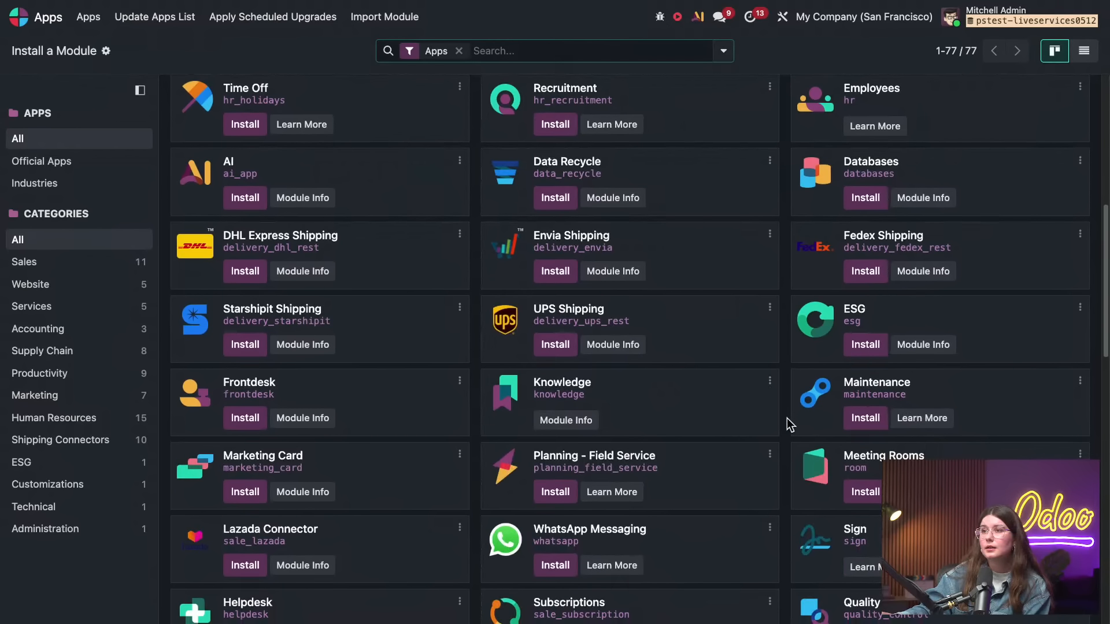
pyautogui.scroll(1, 818, 339)
pyautogui.scroll(6, 817, 338)
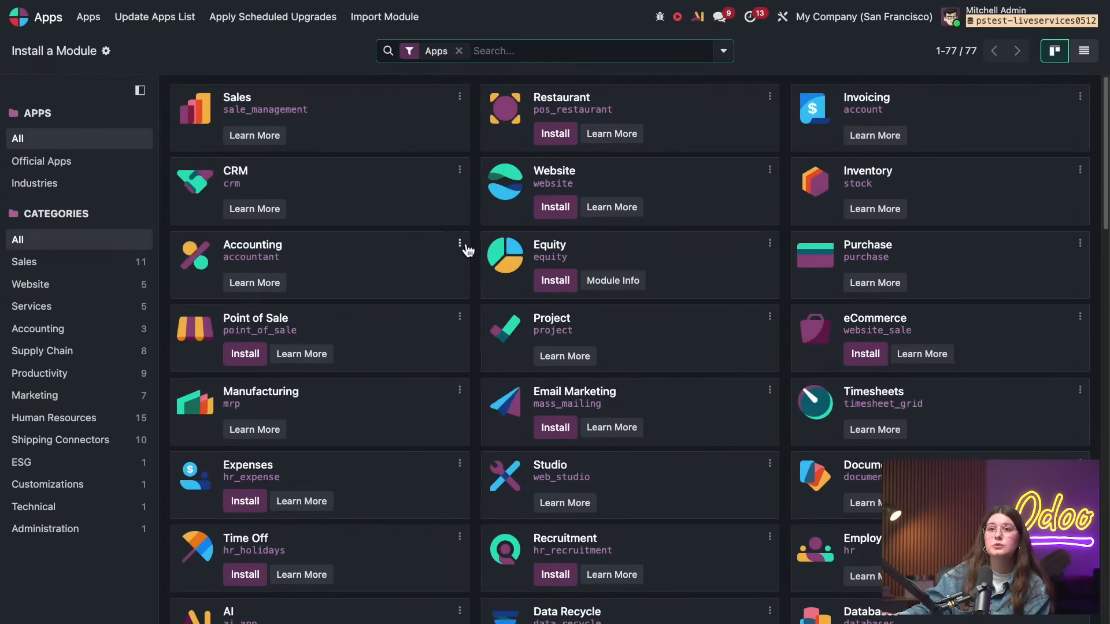
# Install the Expenses app, accepting the pricing plan change, and open it
pyautogui.click(245, 506)
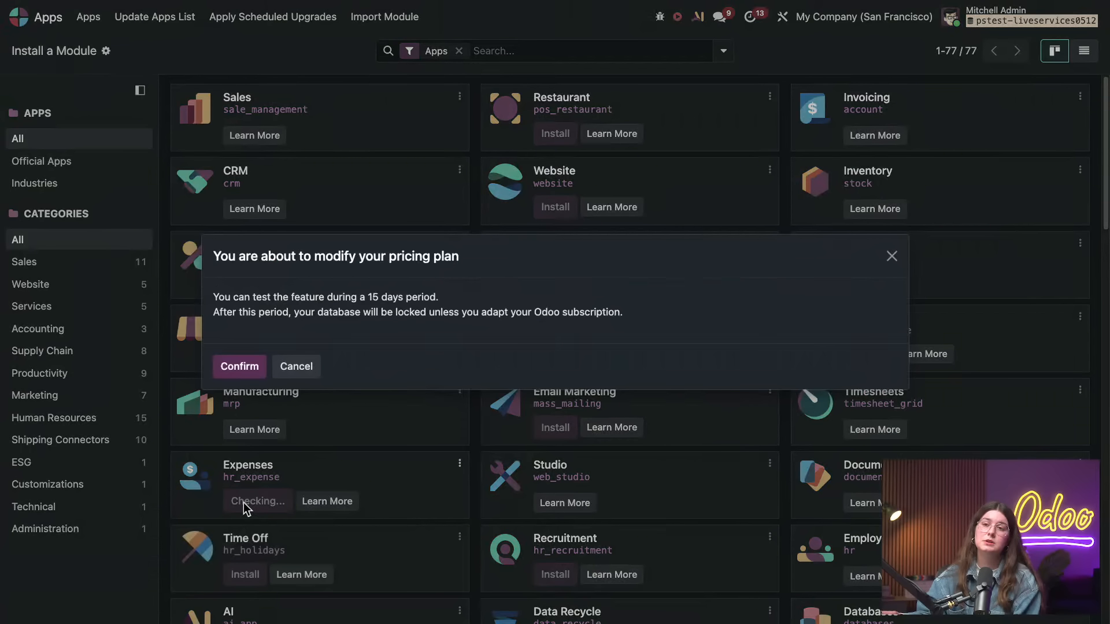
pyautogui.click(240, 368)
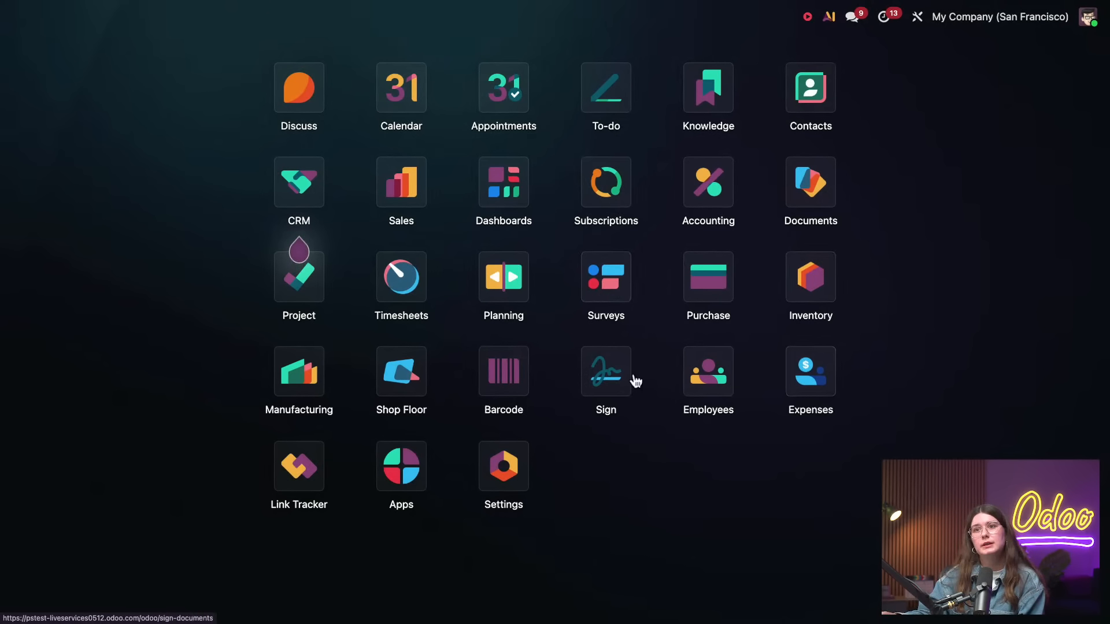
pyautogui.click(806, 380)
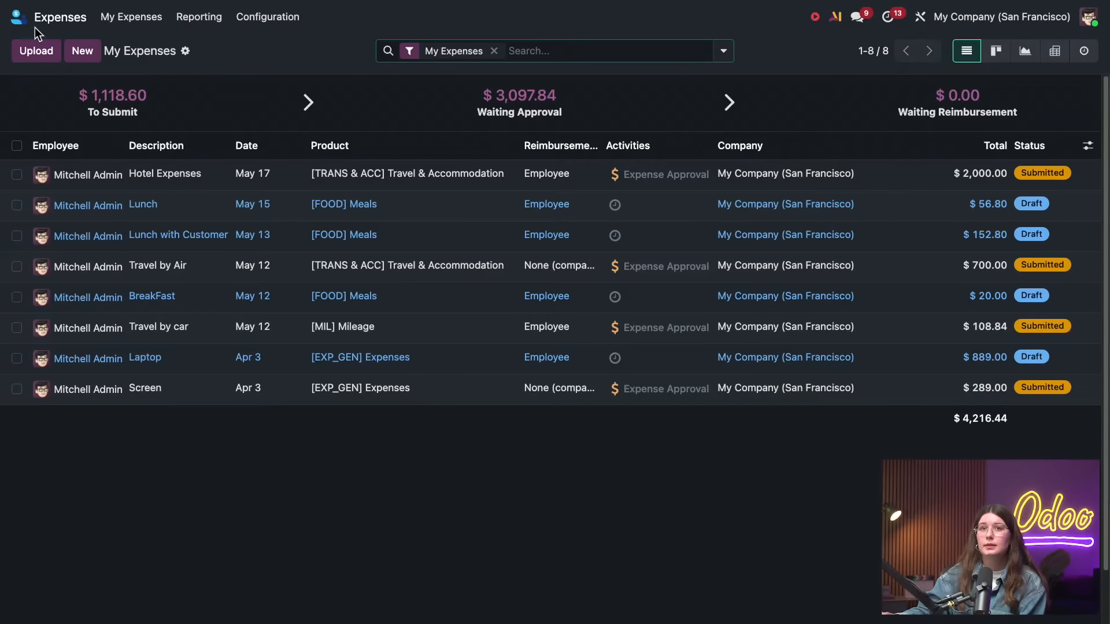
# Switch to the general settings and open the administrator's record in user management
pyautogui.click(21, 19)
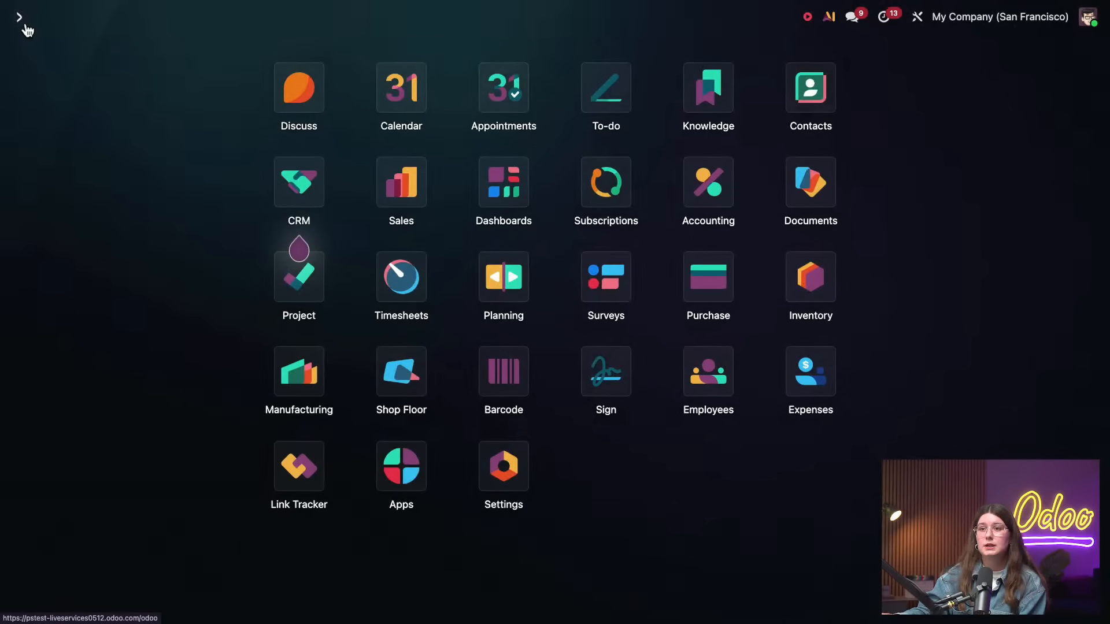
pyautogui.click(500, 459)
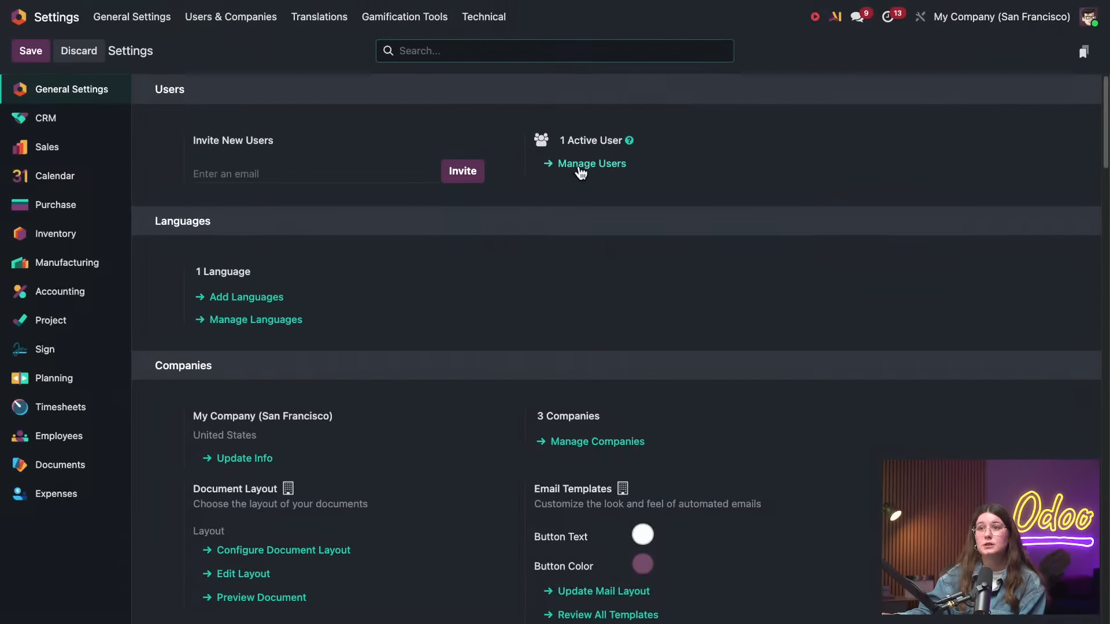
pyautogui.click(580, 168)
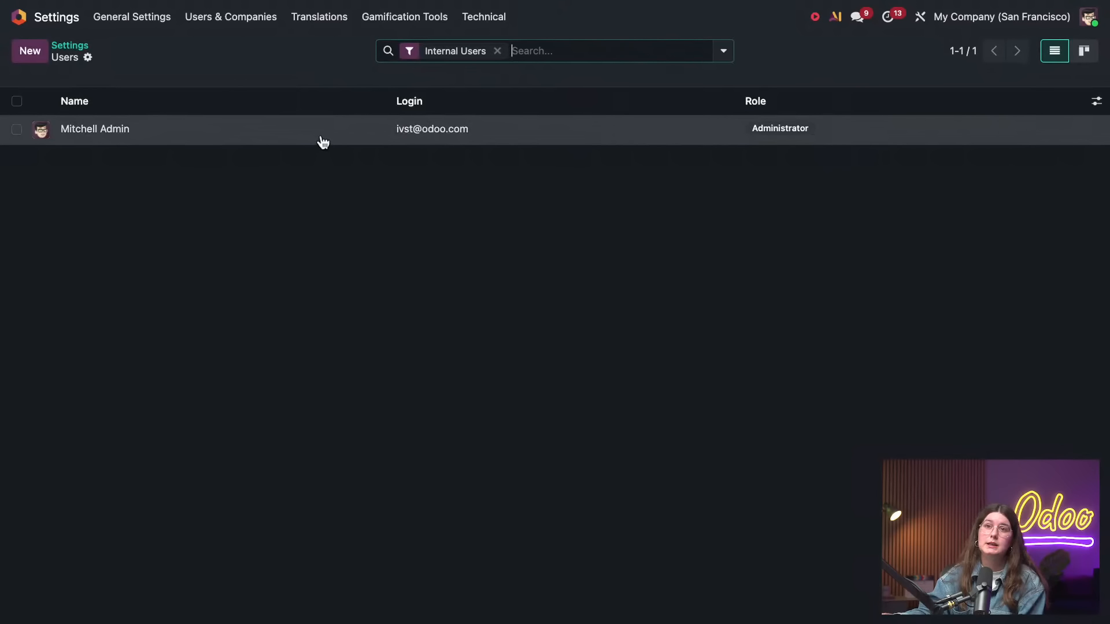
pyautogui.click(322, 137)
# Examine the administrator's access rights for each app and the access levels offered for Sales
pyautogui.scroll(-3, 405, 309)
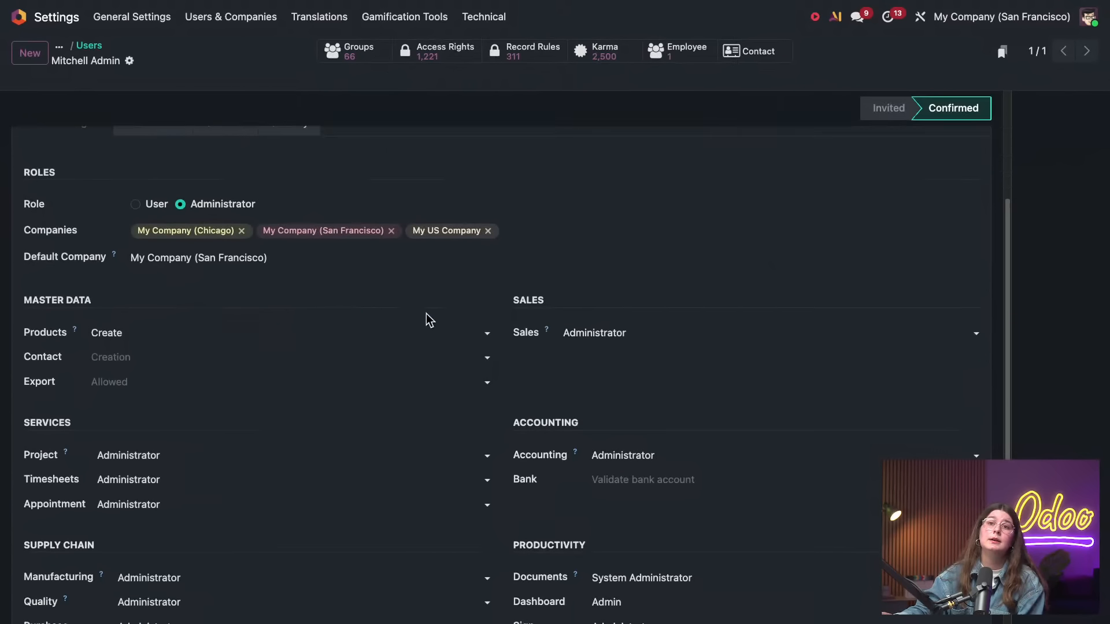
pyautogui.scroll(3, 185, 280)
pyautogui.scroll(-5, 369, 340)
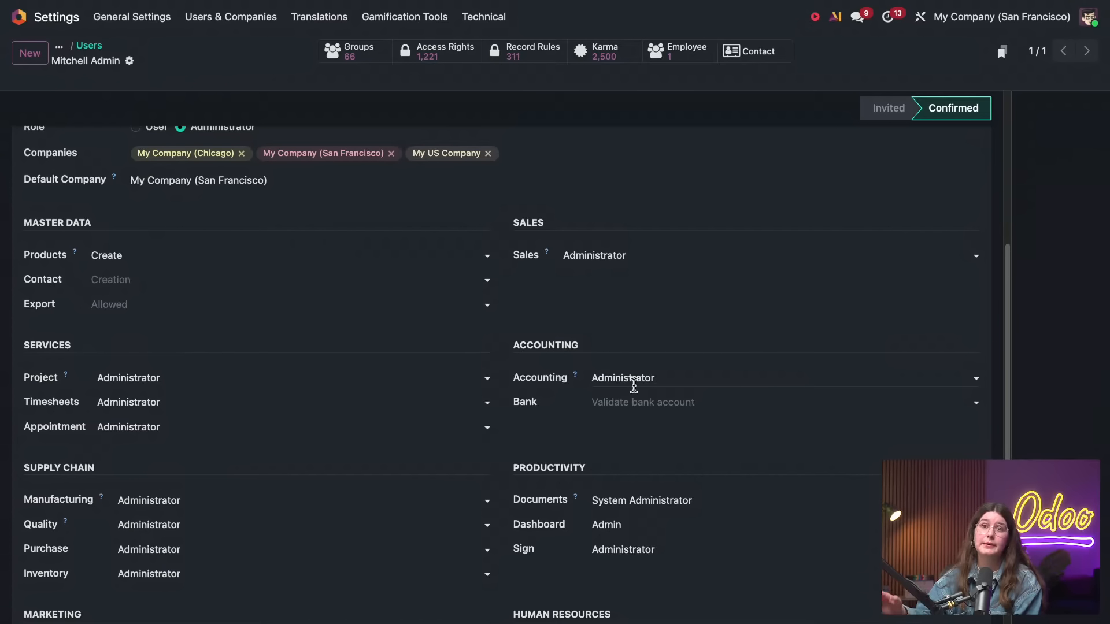
pyautogui.scroll(-3, 473, 427)
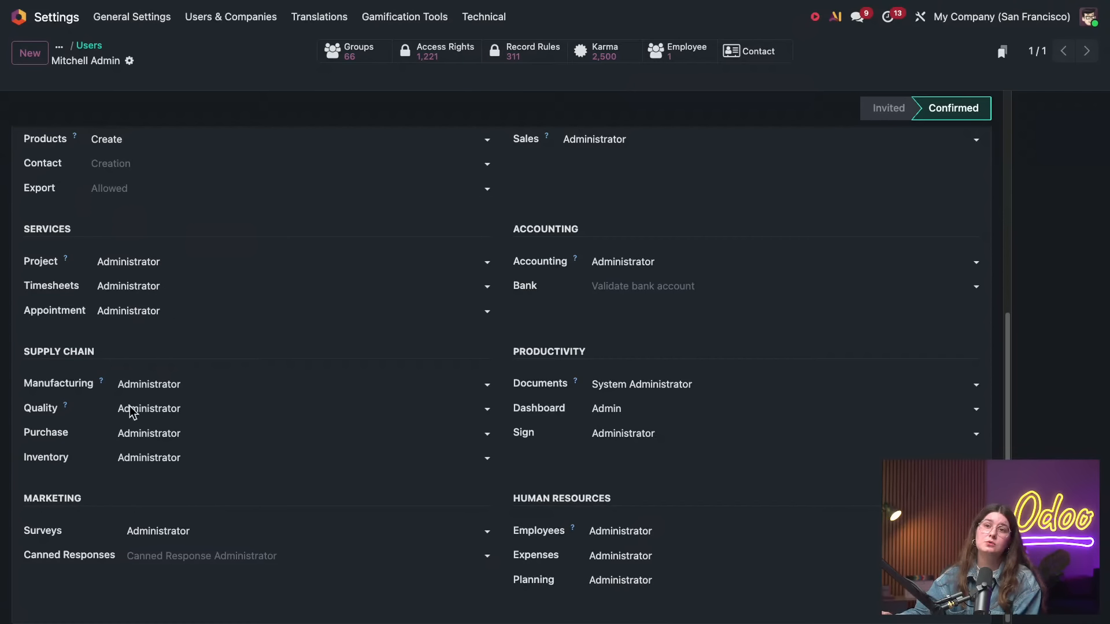
pyautogui.scroll(6, 301, 393)
pyautogui.scroll(2, 301, 393)
pyautogui.click(632, 434)
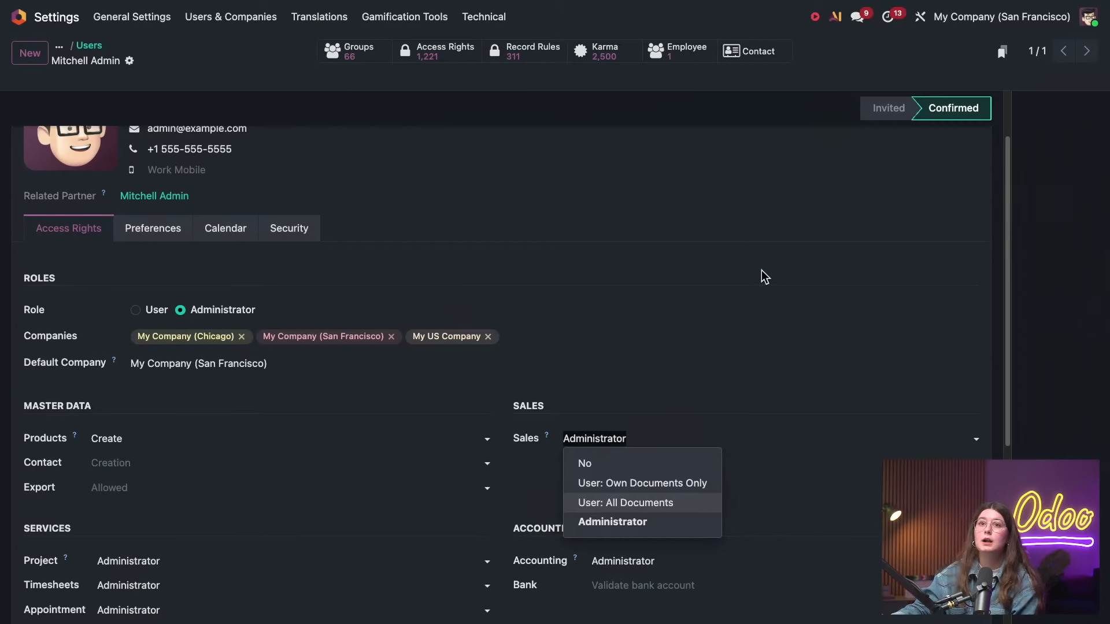
# Switch to the Accounting app and open the list of vendor bills
pyautogui.click(32, 23)
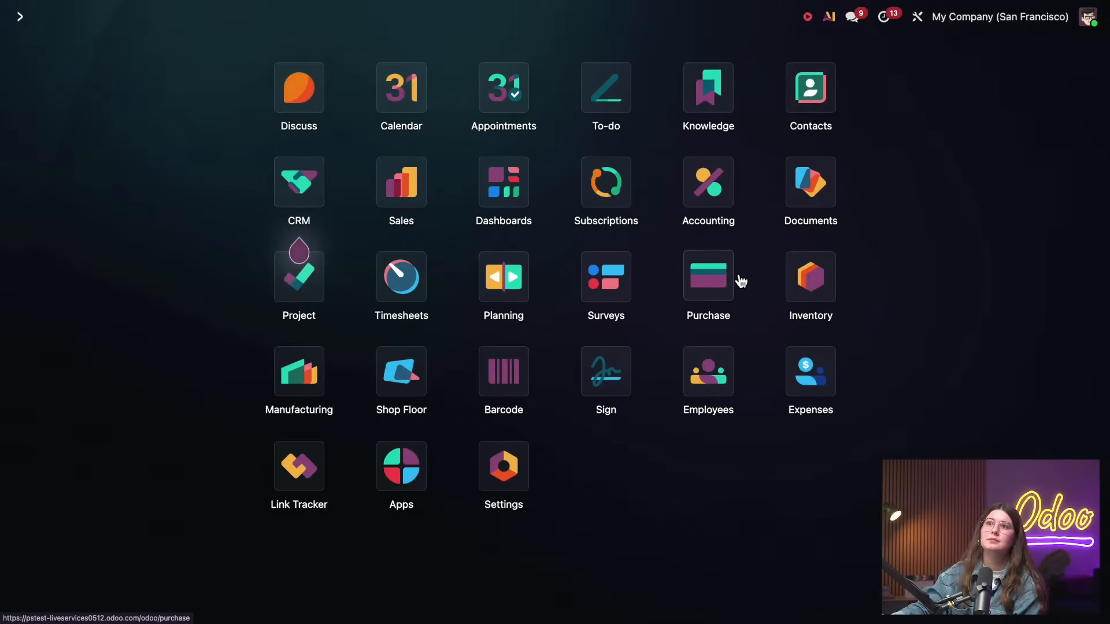
pyautogui.click(721, 202)
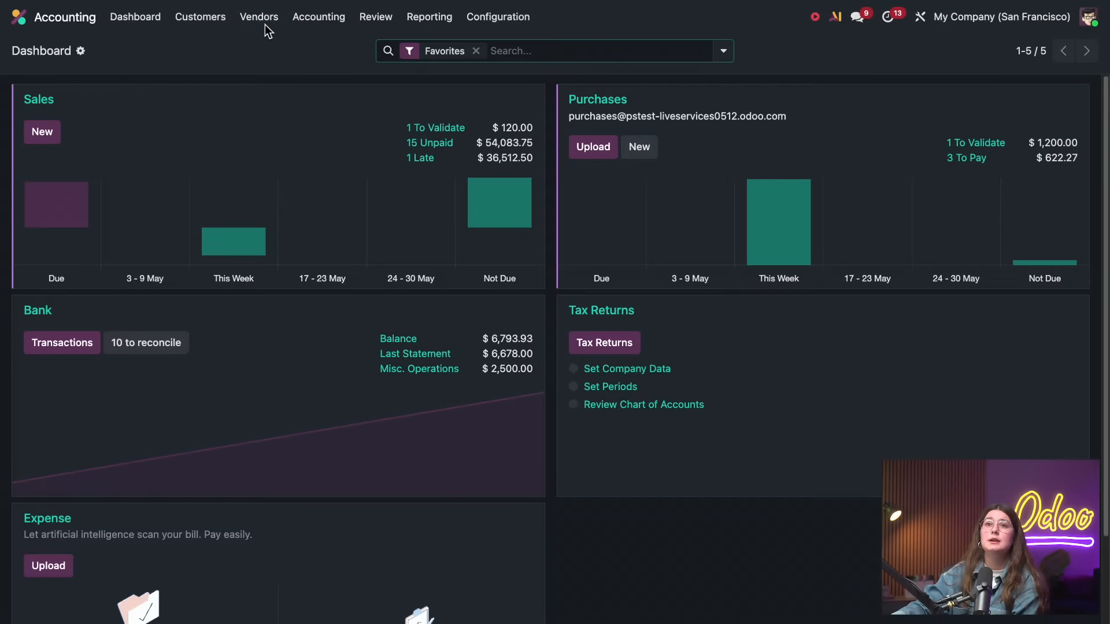
pyautogui.click(261, 17)
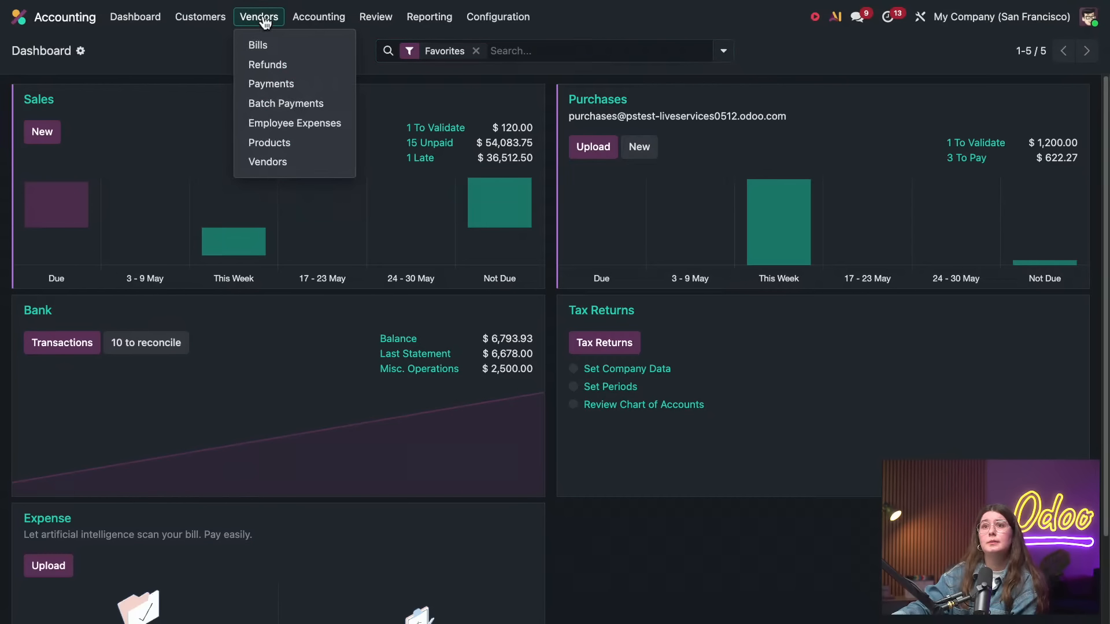
pyautogui.click(279, 46)
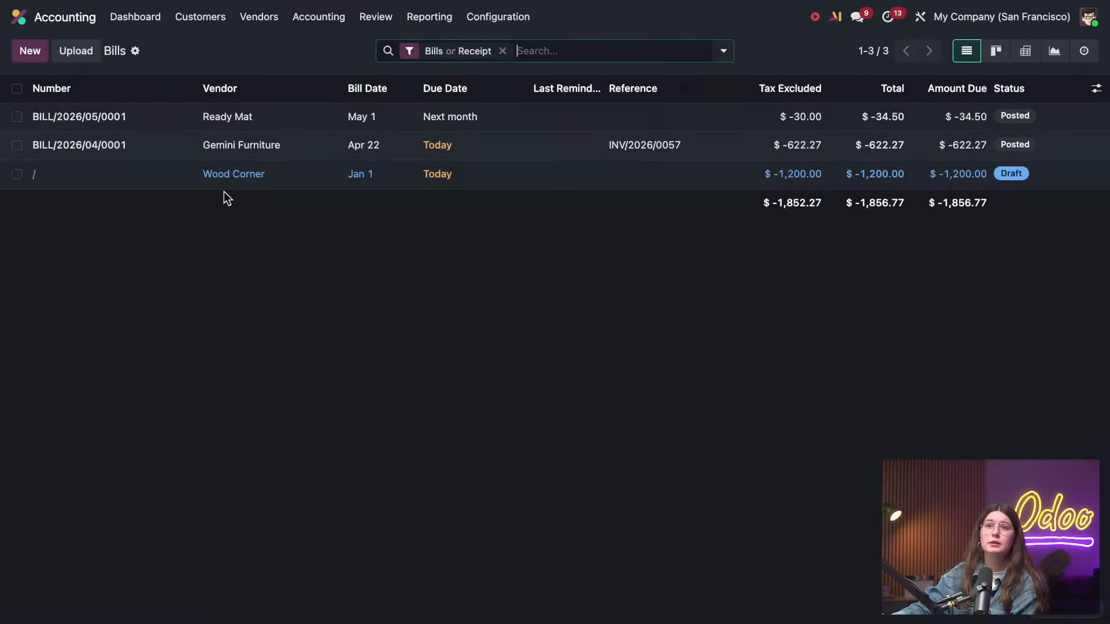
# Pay the Gemini Furniture vendor bill from the Bank journal with Manual Payment, and open the created payment
pyautogui.click(236, 146)
pyautogui.click(30, 93)
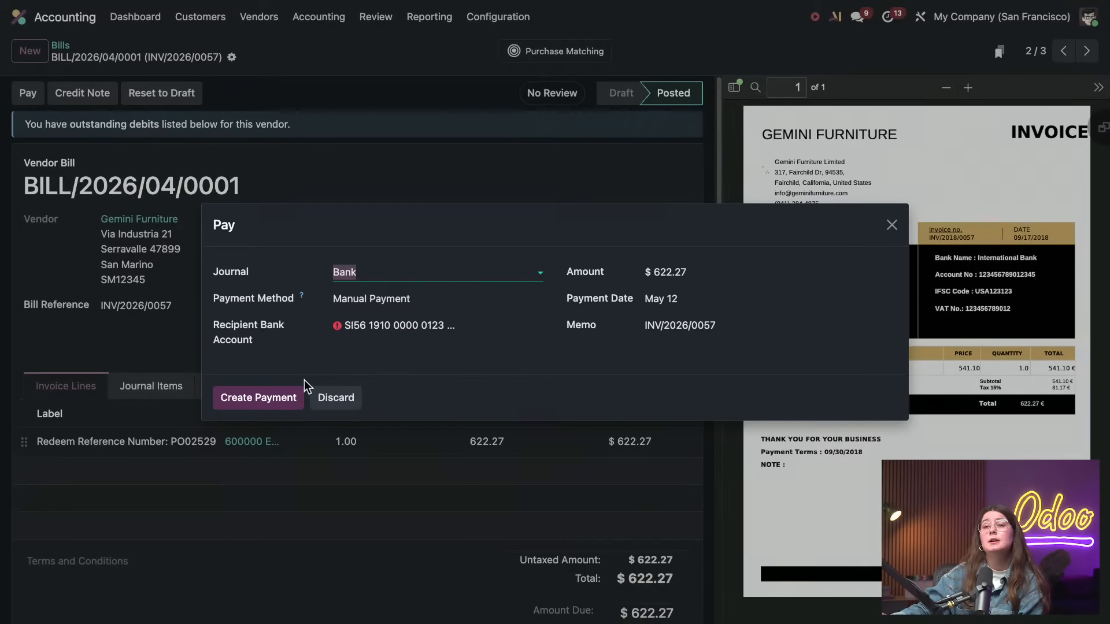
pyautogui.click(279, 397)
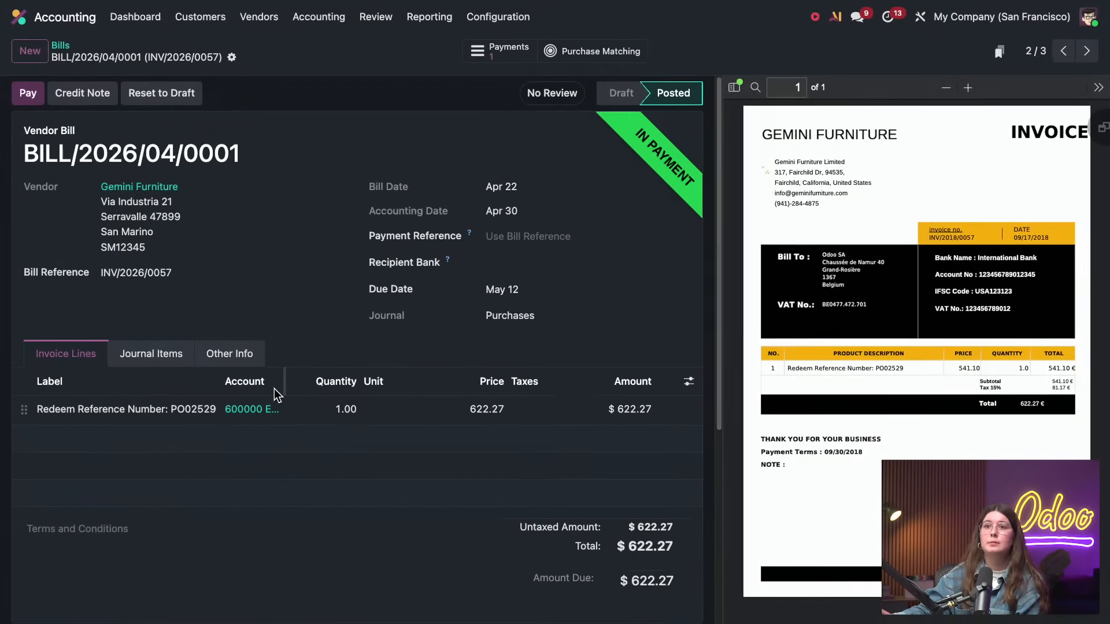
pyautogui.click(502, 52)
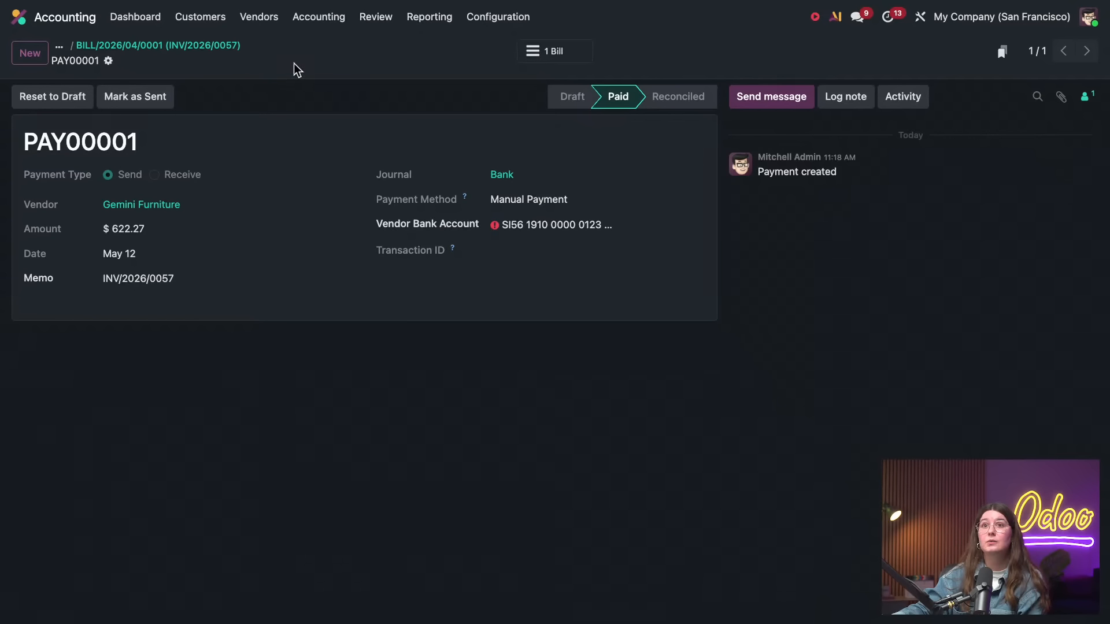
# Return to the Gemini Furniture vendor bill and copy its amount due
pyautogui.click(226, 46)
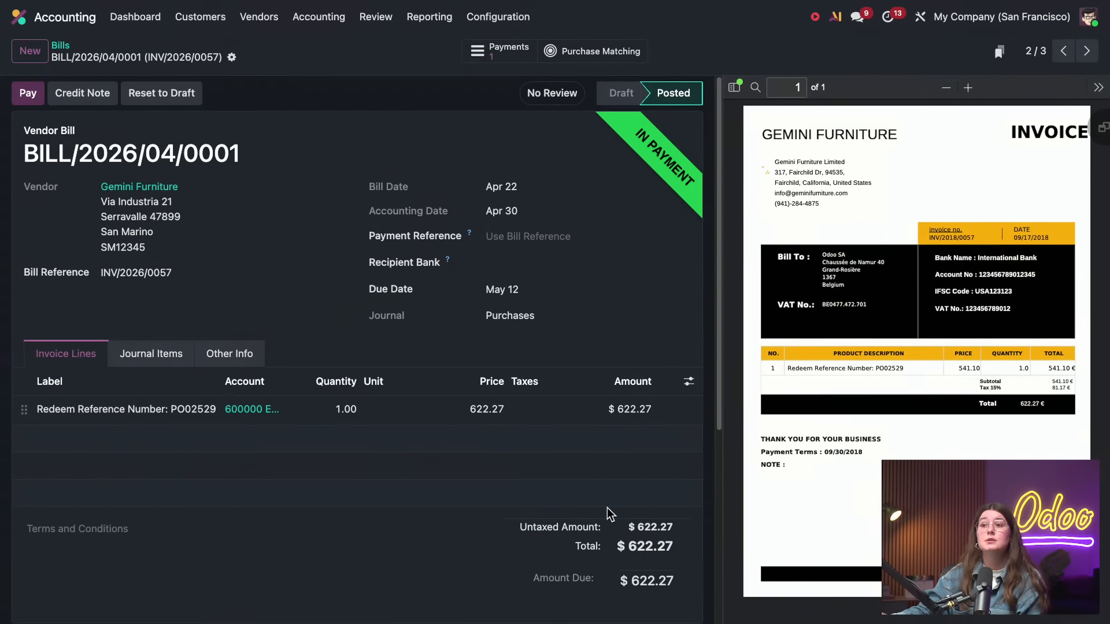
pyautogui.moveTo(651, 577); pyautogui.dragTo(633, 580)
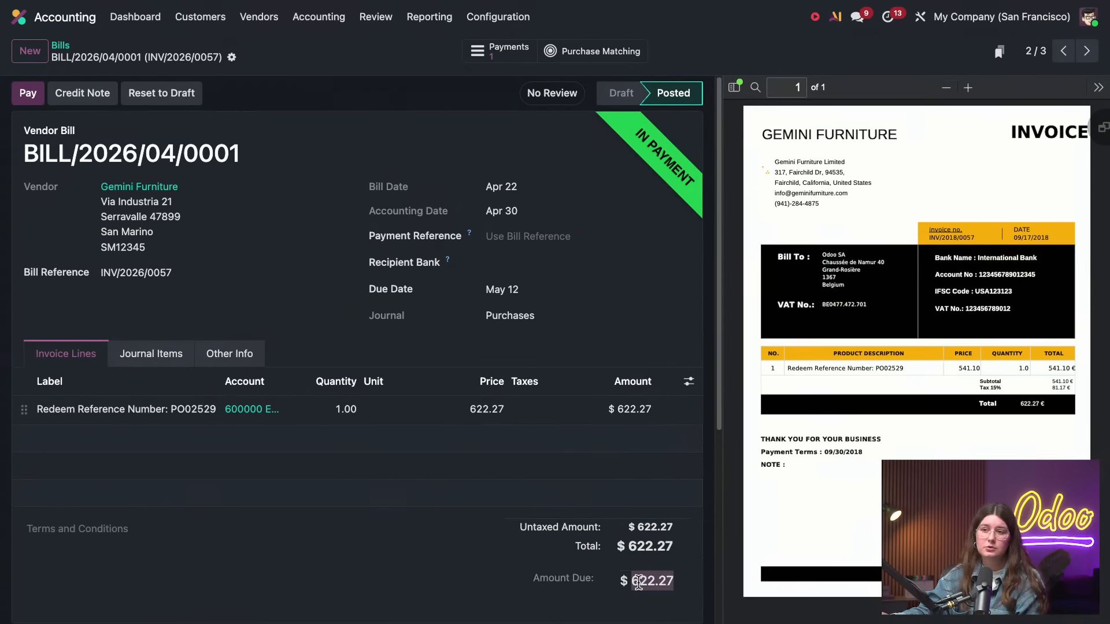
pyautogui.click(637, 581)
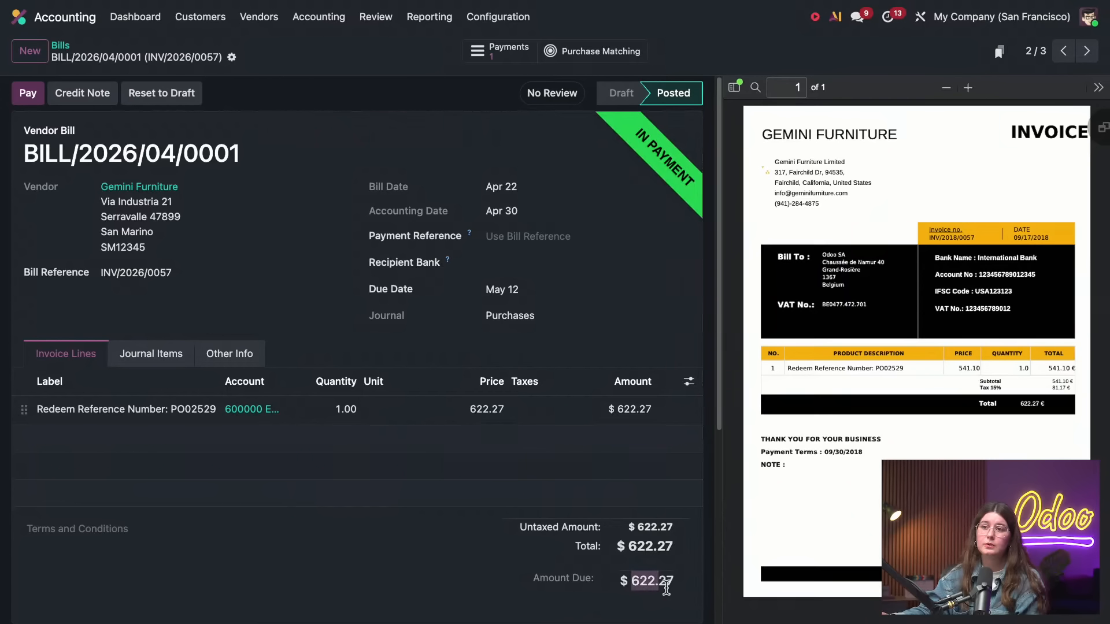
pyautogui.rightClick(642, 581)
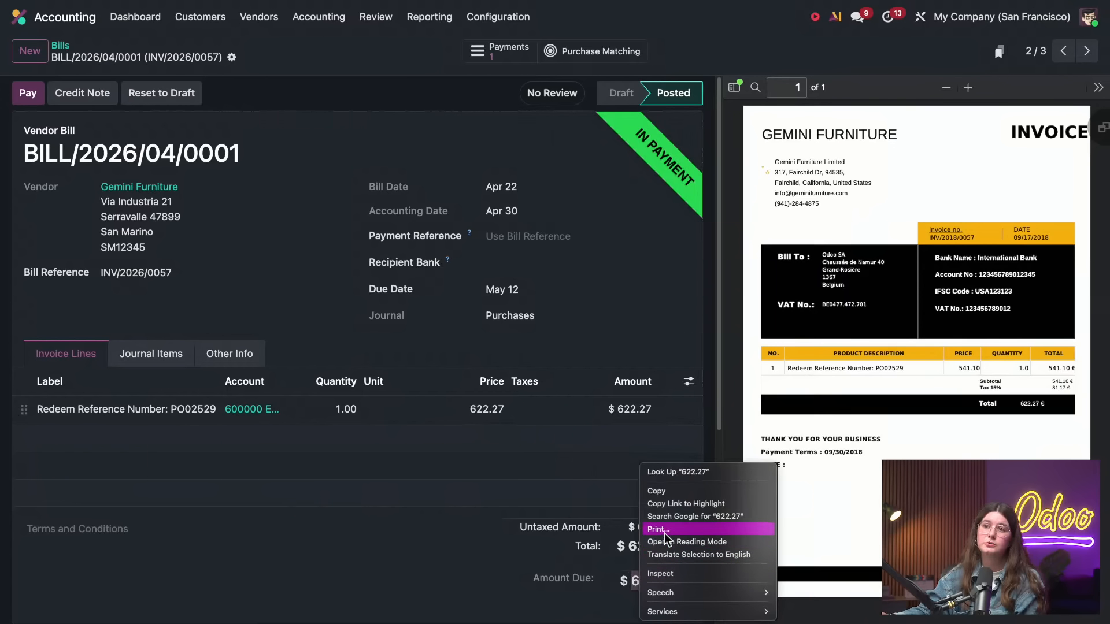
pyautogui.click(660, 492)
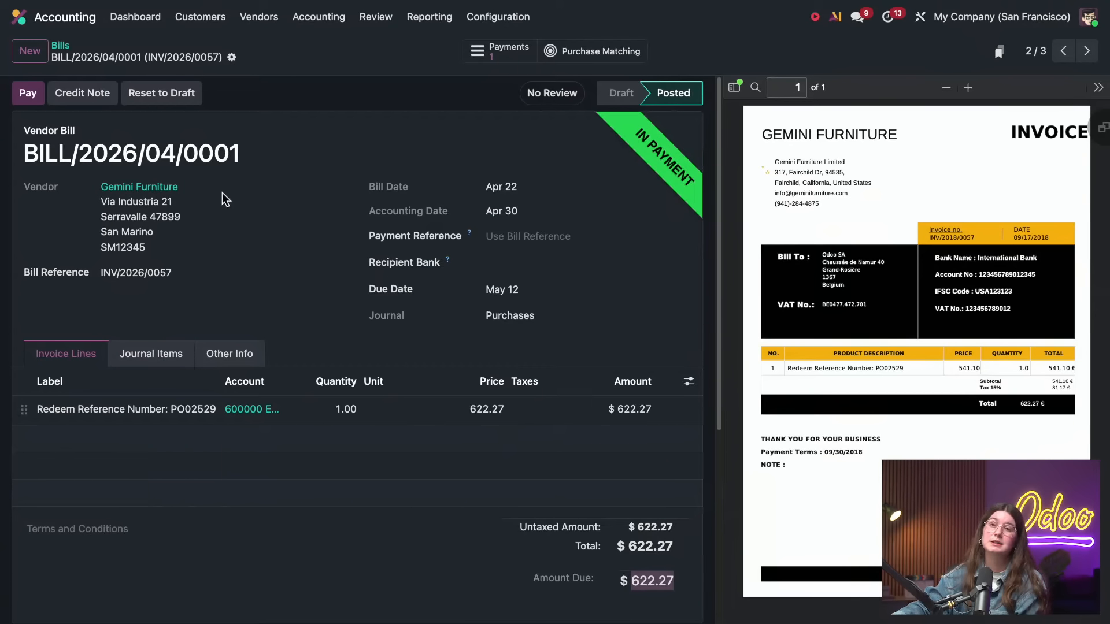
# Add a bank transaction labelled "test" with an amount of -622.27 in the Bank journal's matching view
pyautogui.click(118, 23)
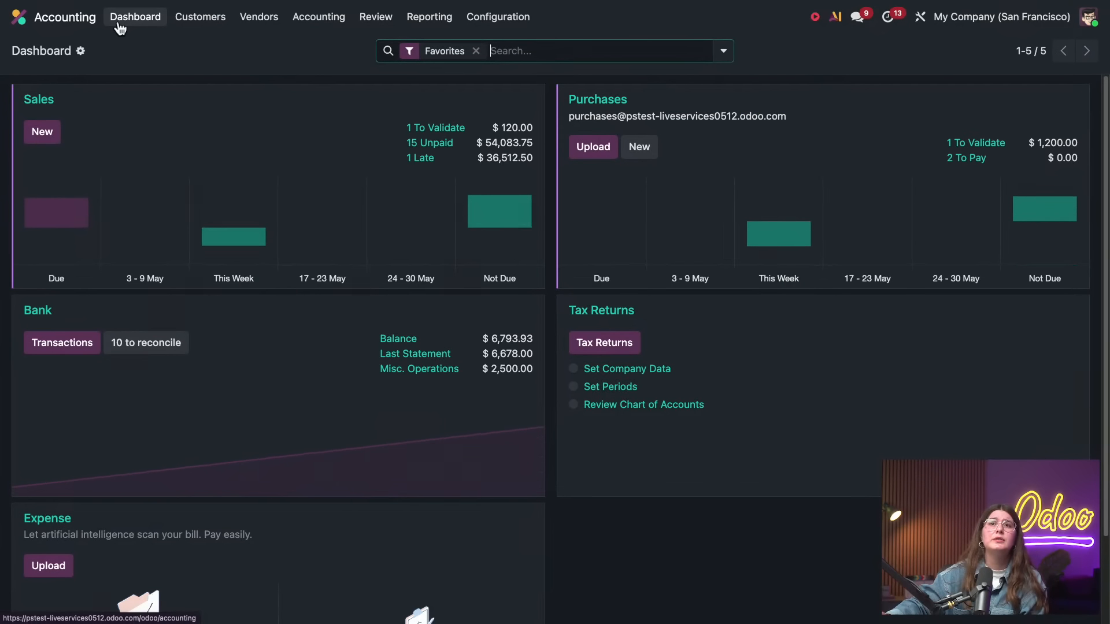
pyautogui.click(33, 315)
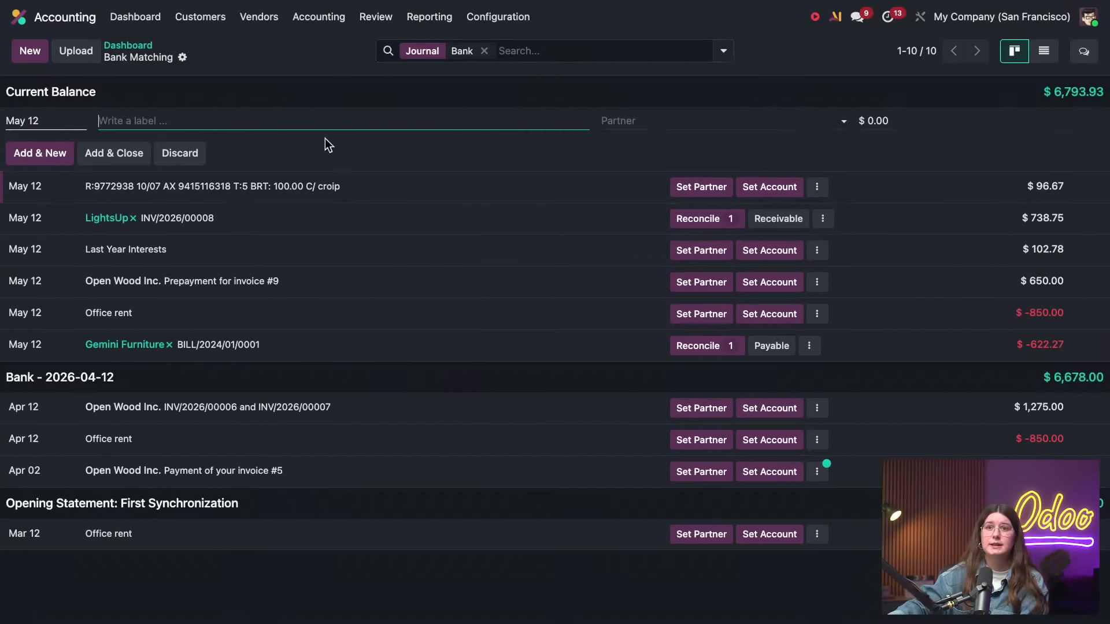
pyautogui.write('test')
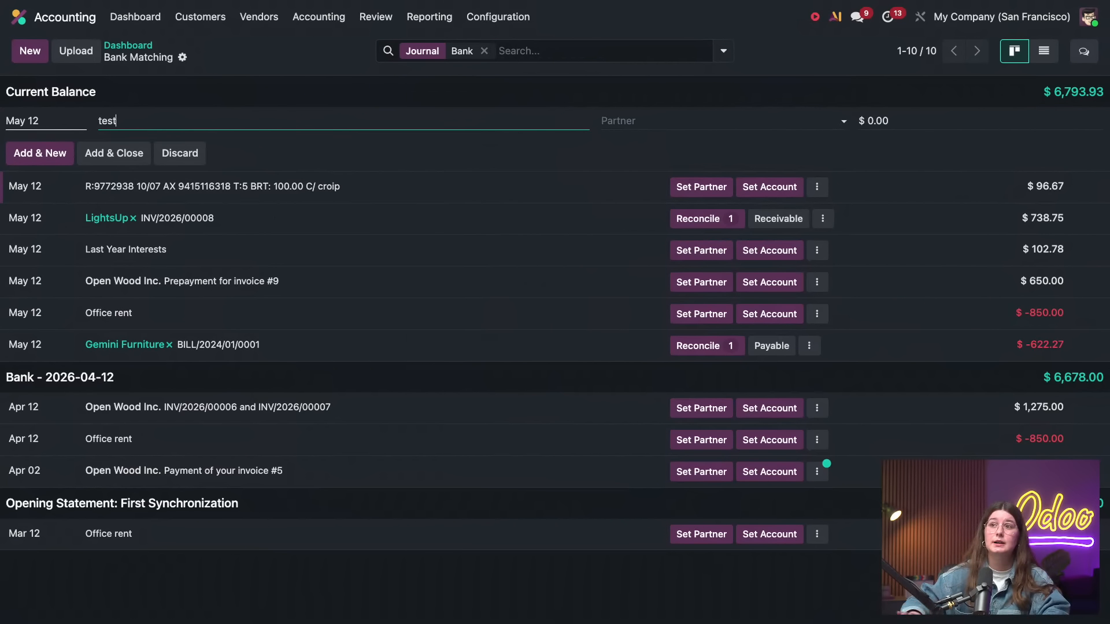
pyautogui.click(983, 120)
pyautogui.press('BackSpace')
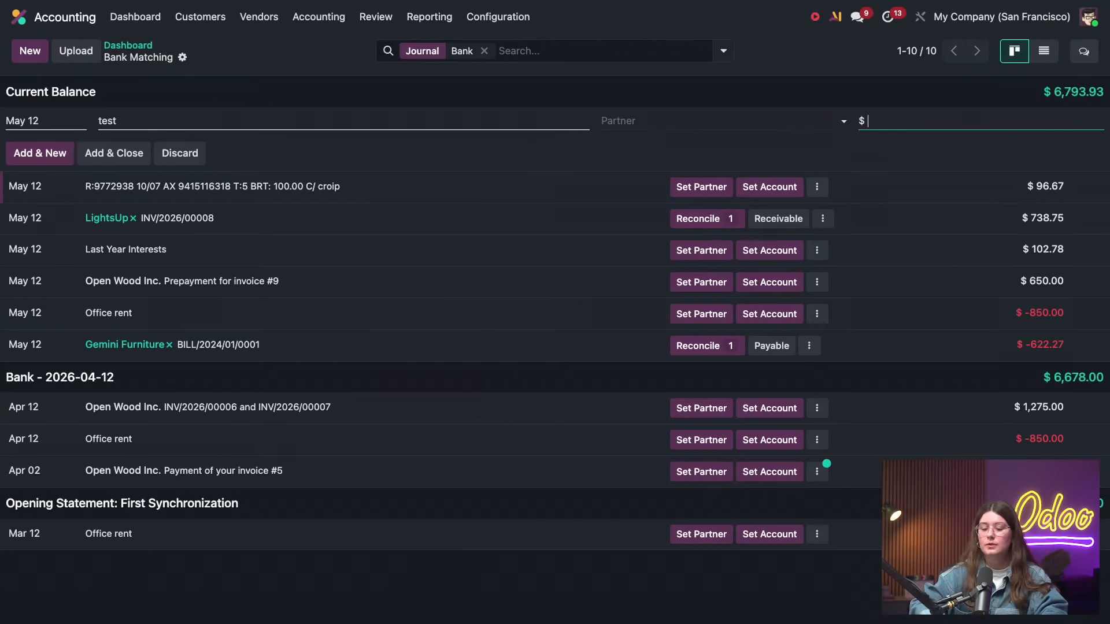
pyautogui.write('-622.27')
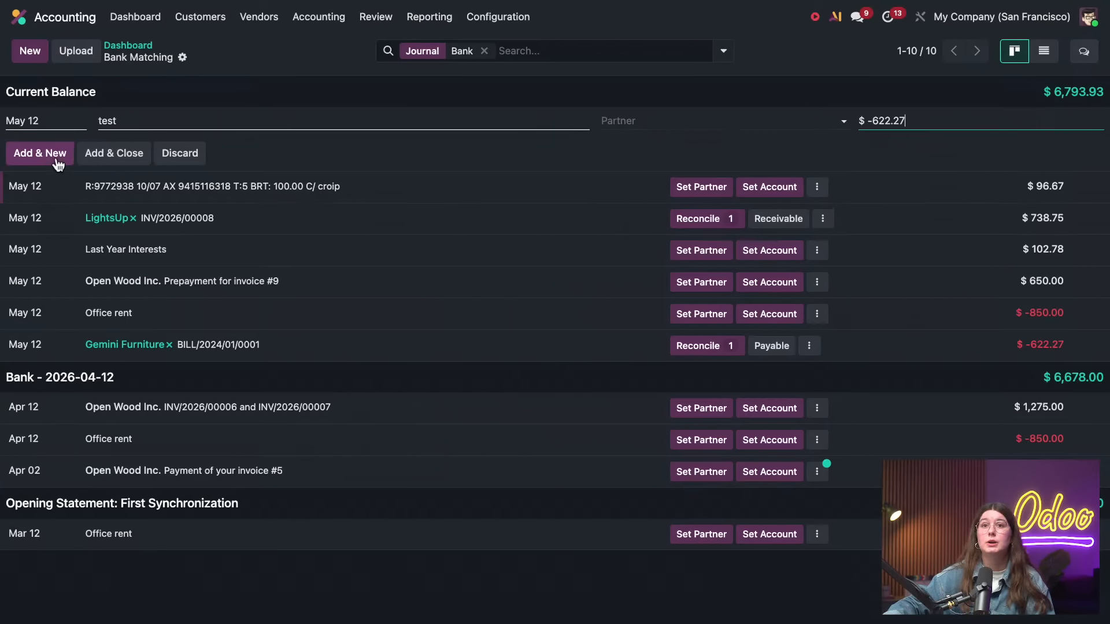
pyautogui.click(91, 157)
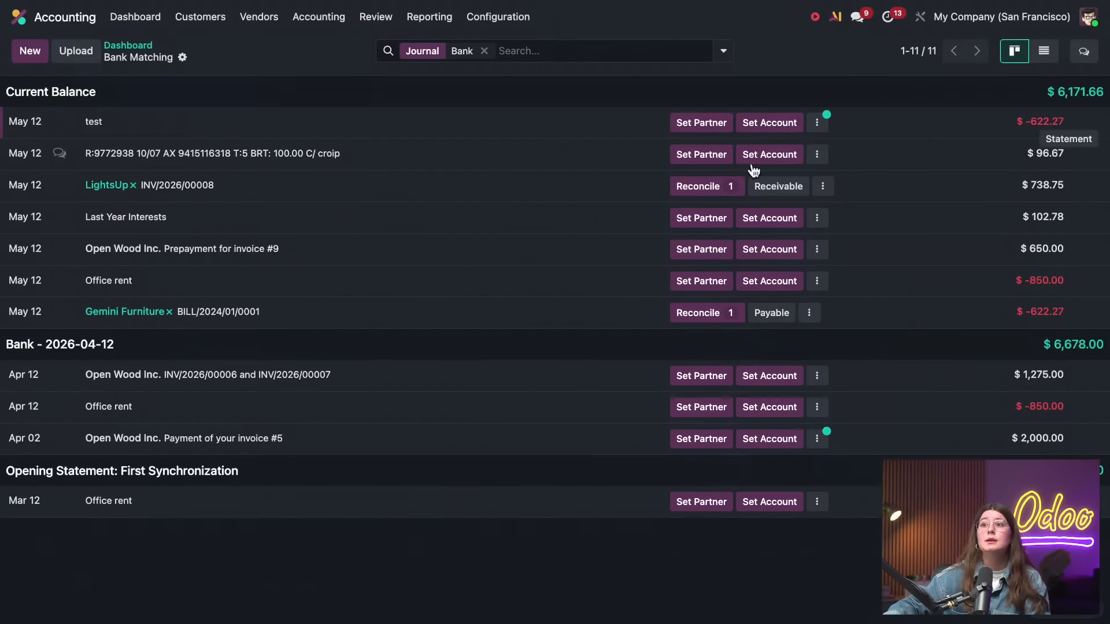
# Reconcile the "test" bank transaction with Gemini Furniture's bill BILL/2026/04/0001
pyautogui.click(817, 124)
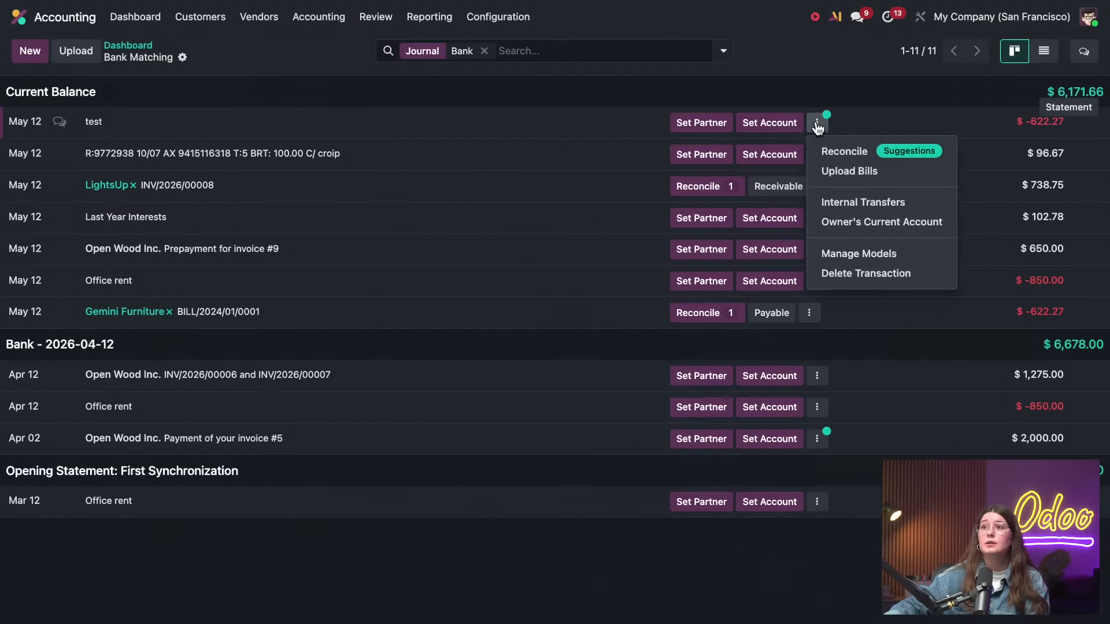
pyautogui.click(841, 151)
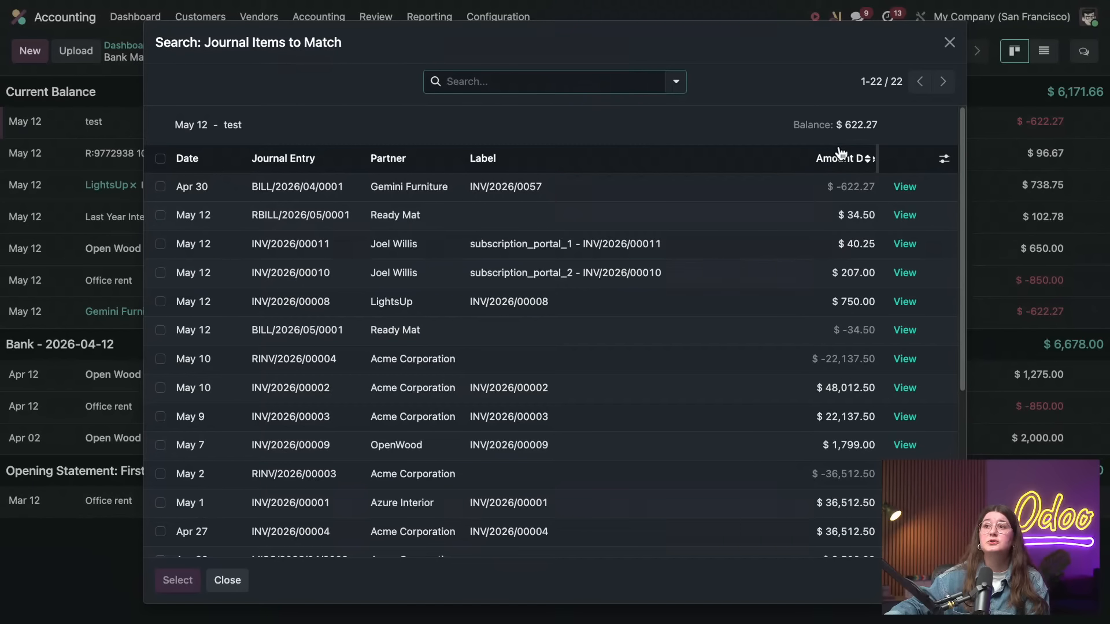
pyautogui.click(472, 188)
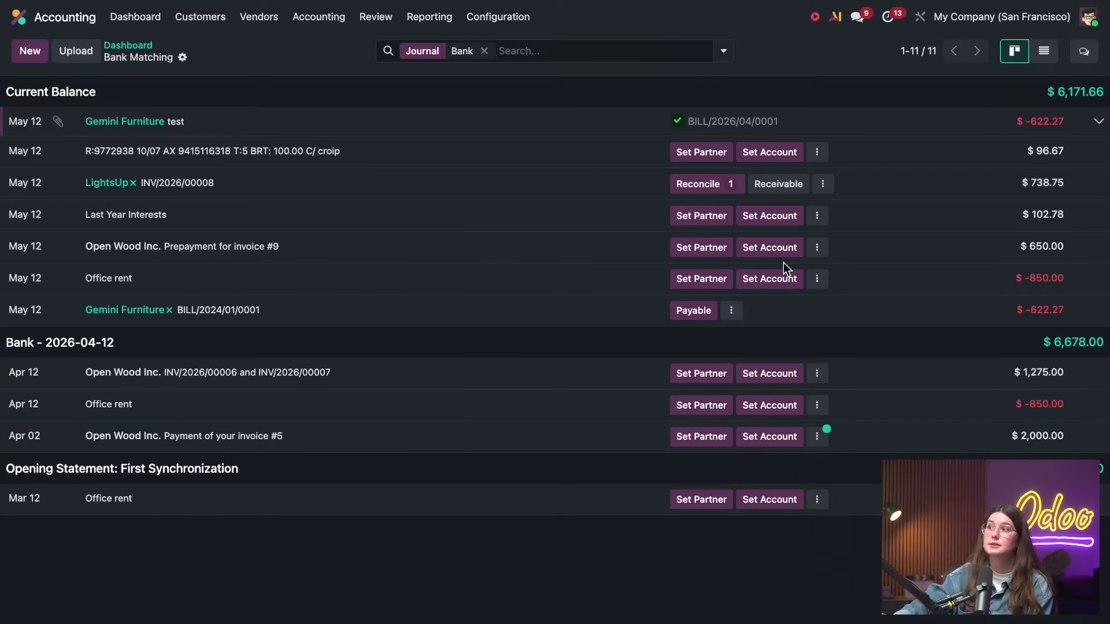
# Switch to the Settings app and open the My Company (San Francisco) record from company management
pyautogui.click(33, 20)
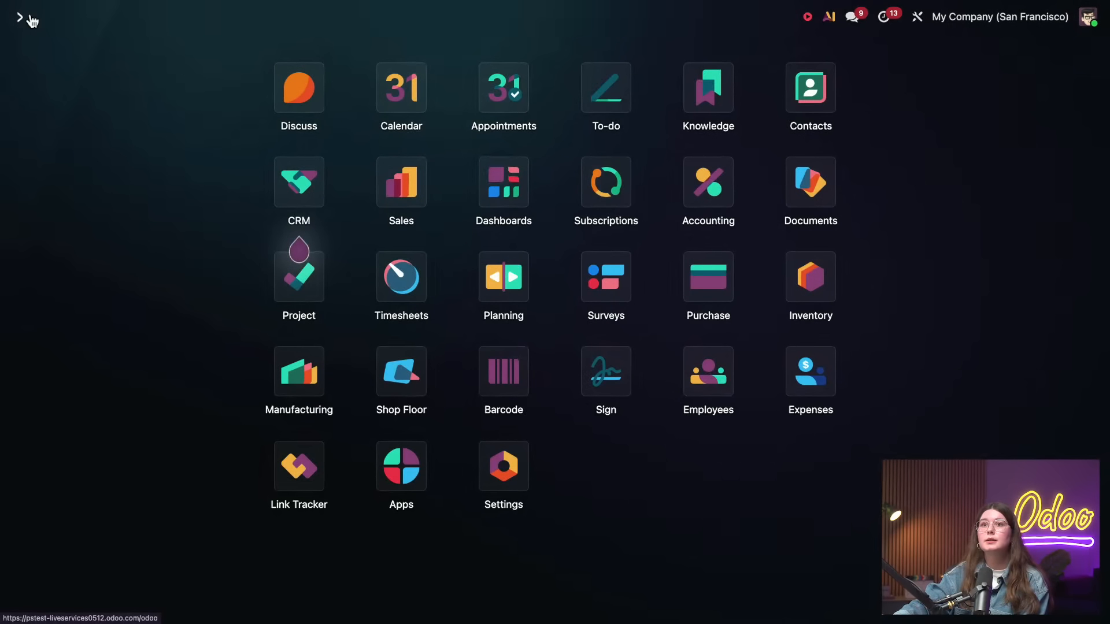
pyautogui.click(518, 463)
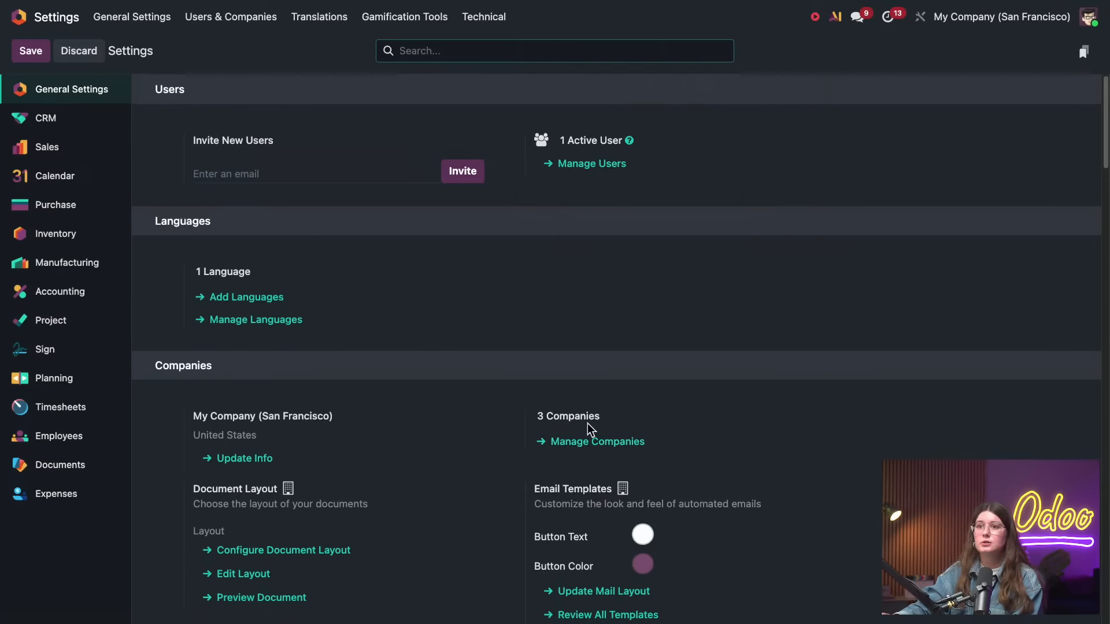
pyautogui.click(590, 442)
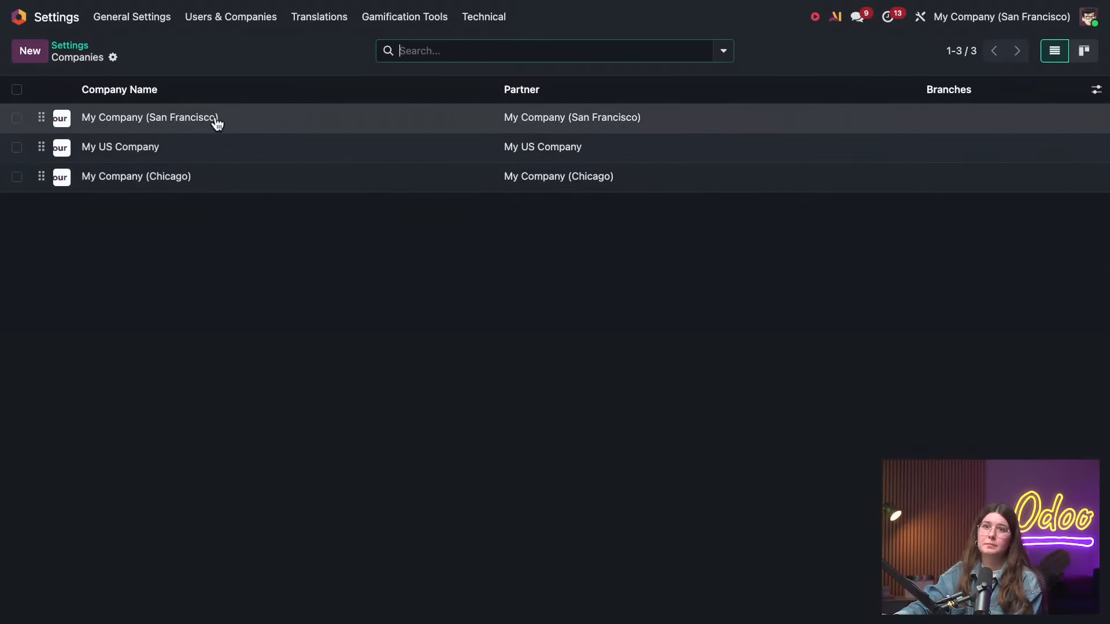
pyautogui.click(212, 118)
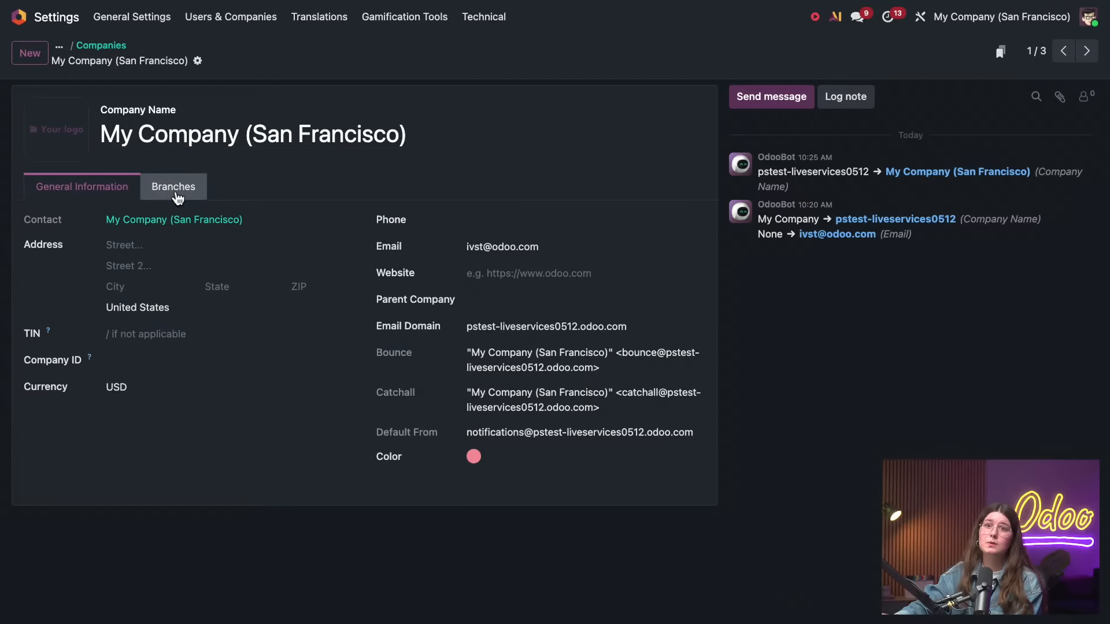
# Add branches named 1, 2 and 3 to My Company (San Francisco), then save and accept the pricing plan change
pyautogui.click(176, 188)
pyautogui.click(76, 246)
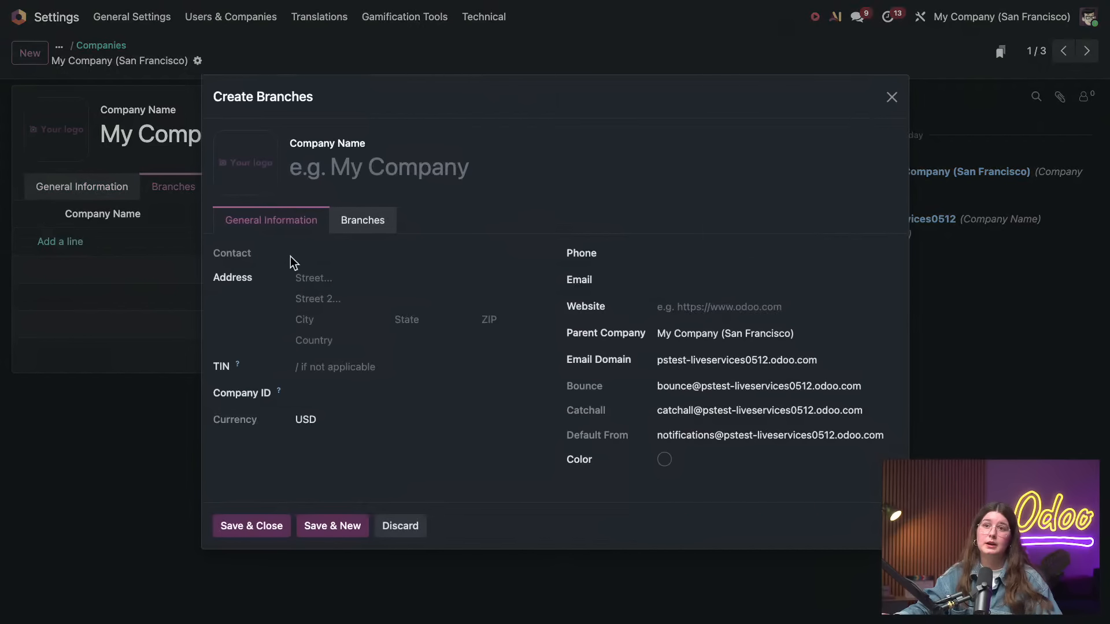
pyautogui.write('1')
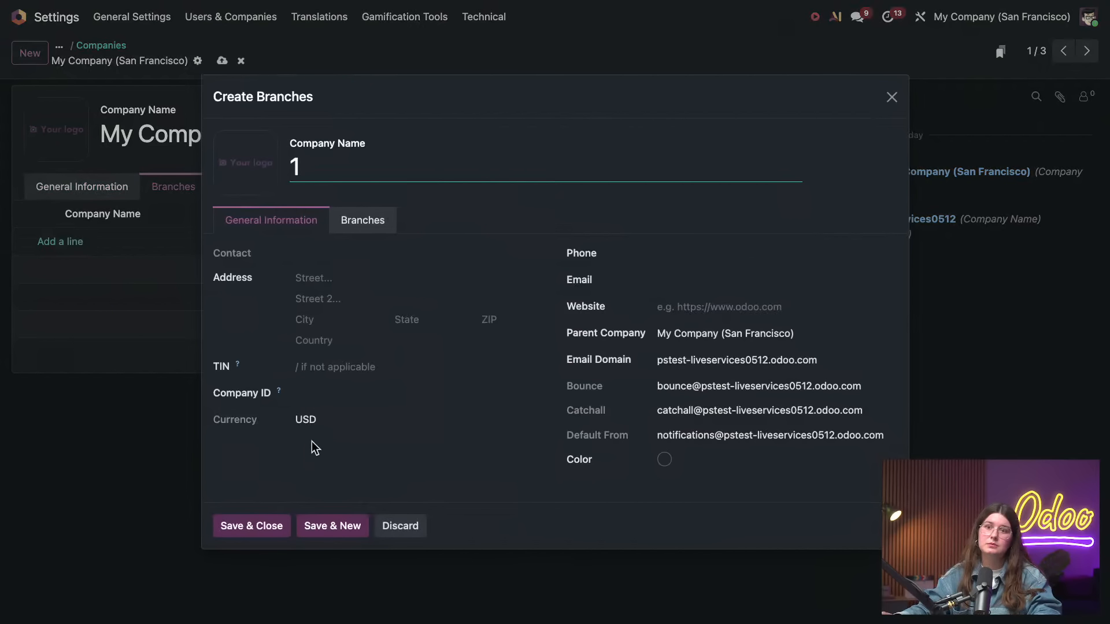
pyautogui.click(330, 528)
pyautogui.click(409, 156)
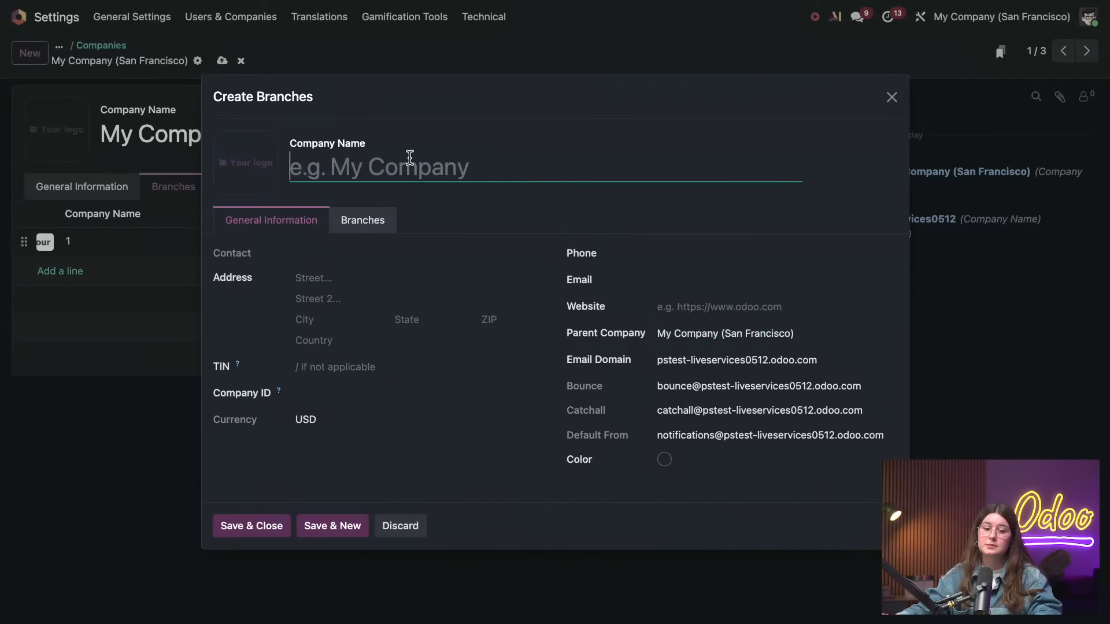
pyautogui.write('2')
pyautogui.click(340, 524)
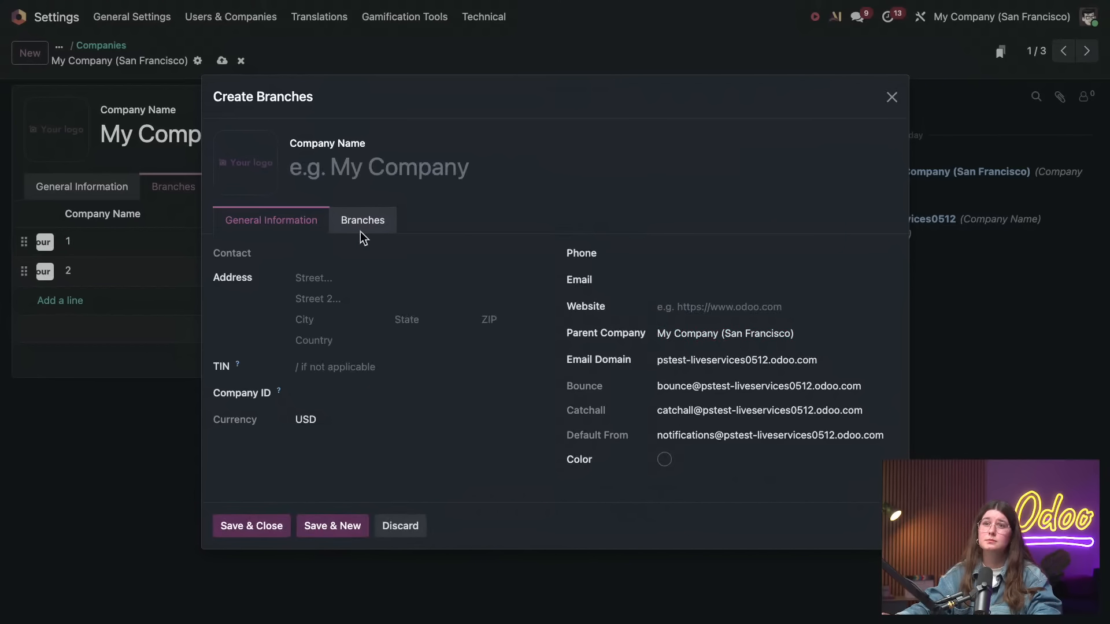
pyautogui.click(384, 166)
pyautogui.write('3')
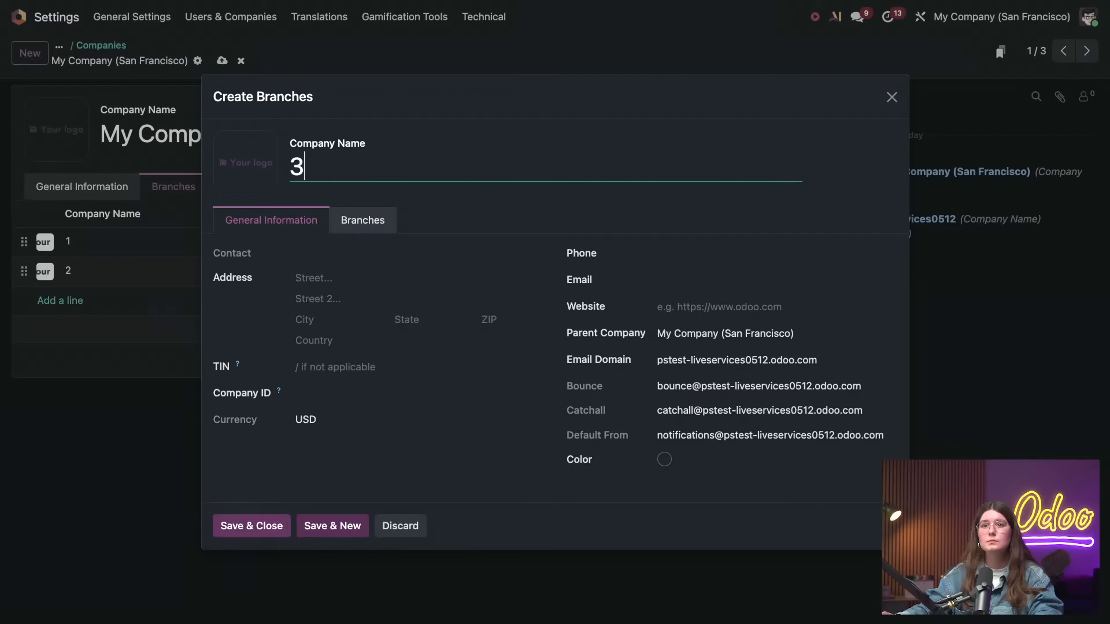
pyautogui.click(283, 525)
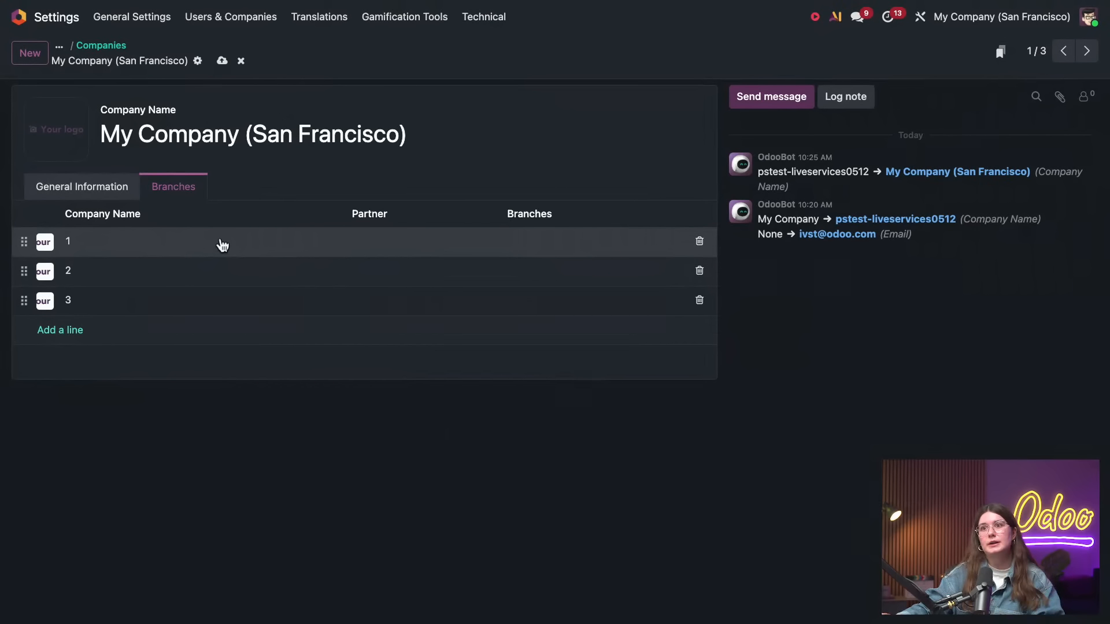
pyautogui.click(222, 60)
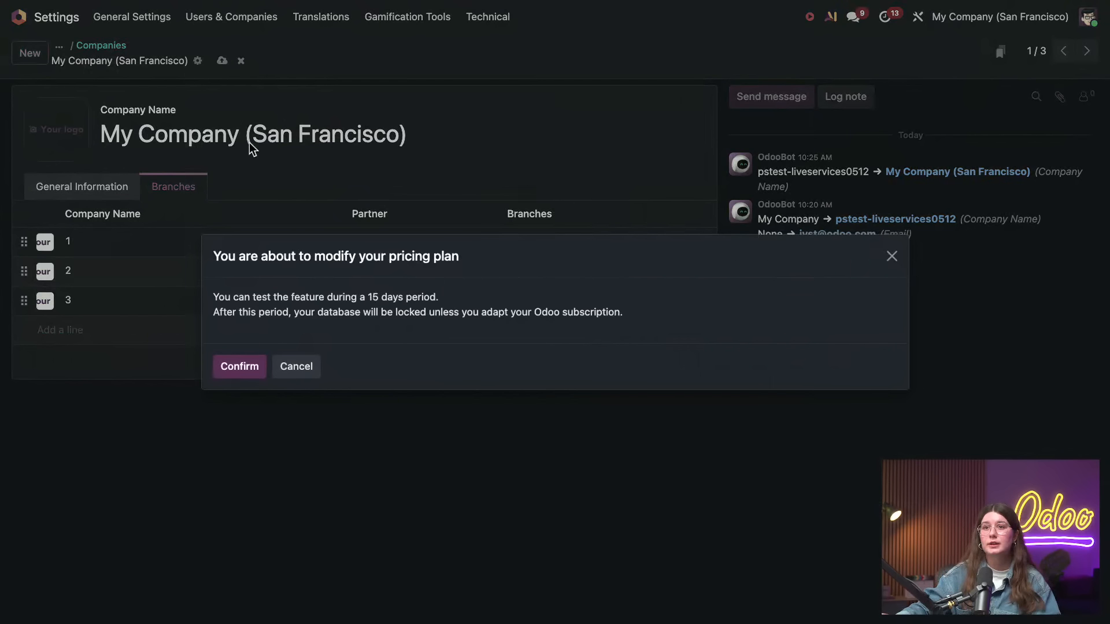
pyautogui.click(239, 366)
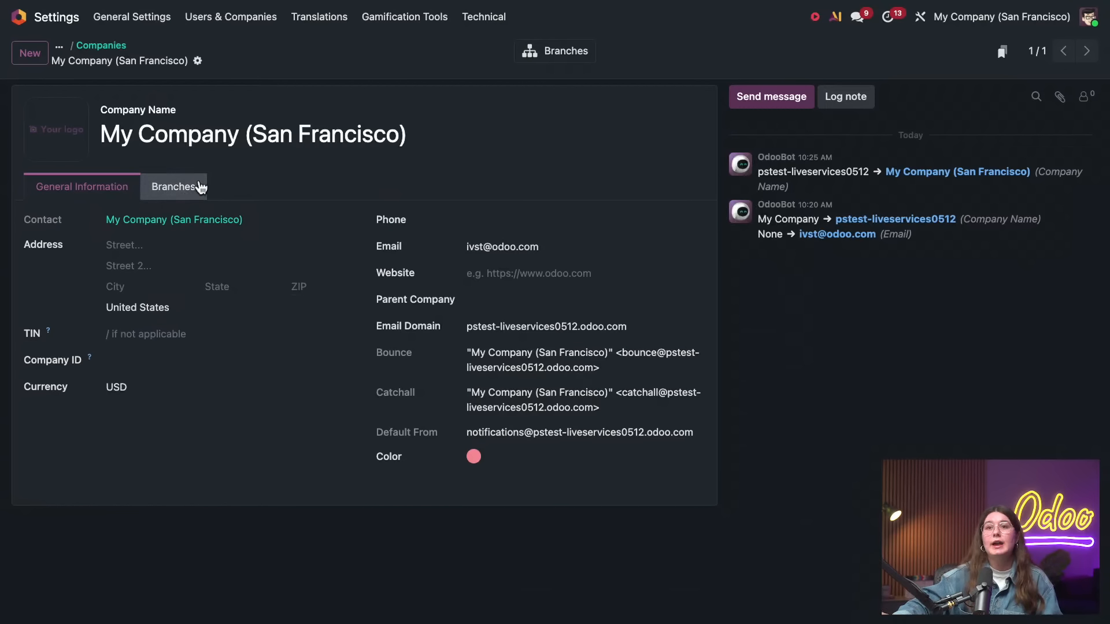
# Review the saved branches on the company record and in the company switcher on the home screen
pyautogui.click(190, 188)
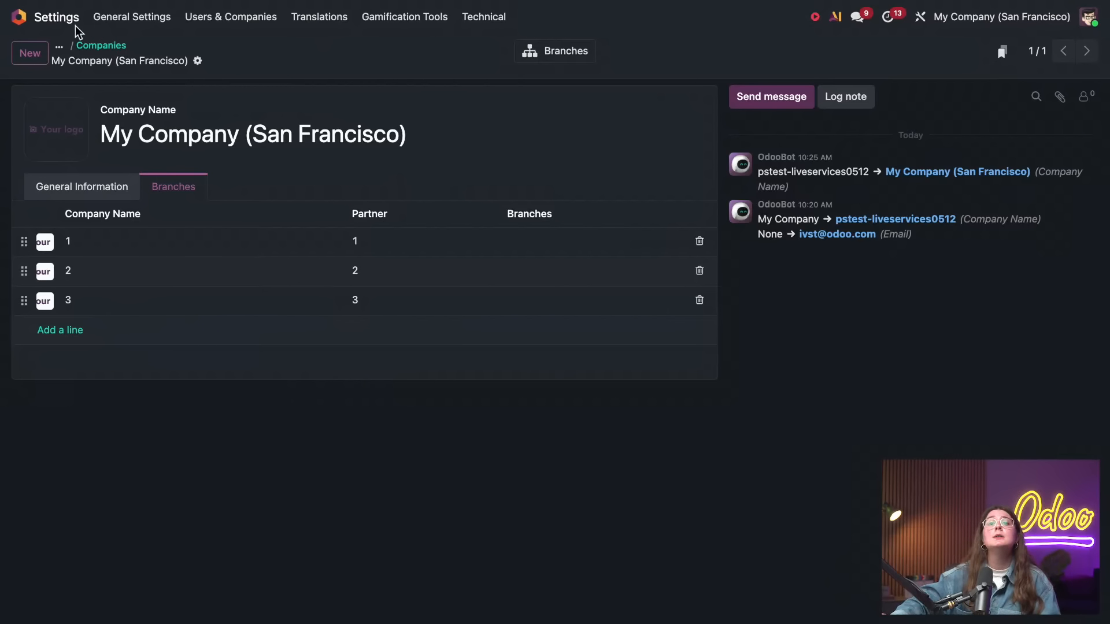
pyautogui.click(19, 17)
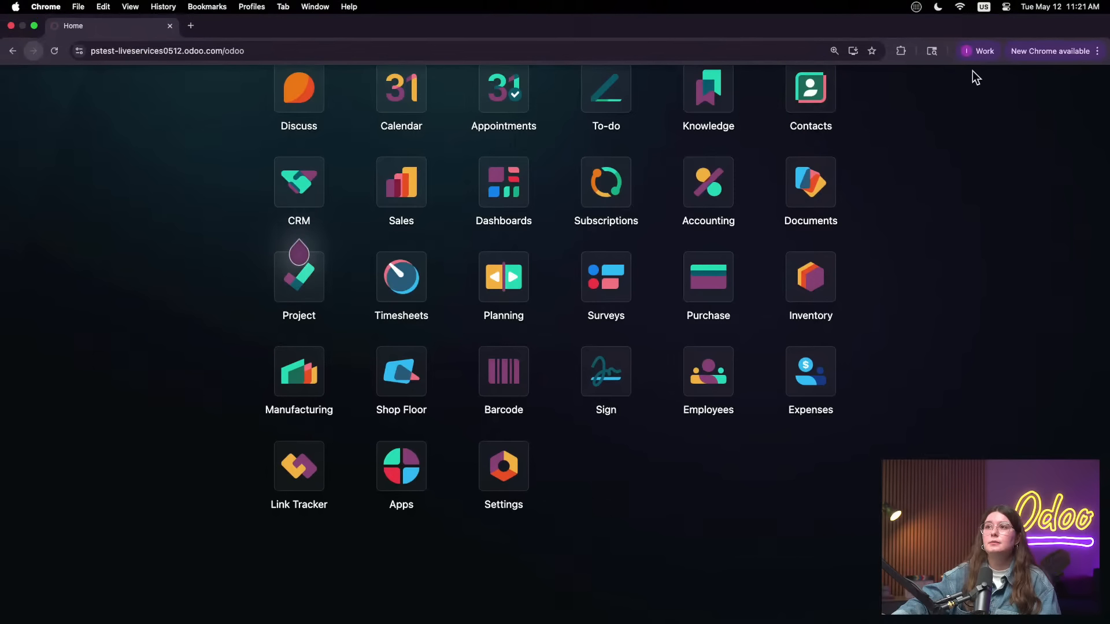
pyautogui.click(1022, 30)
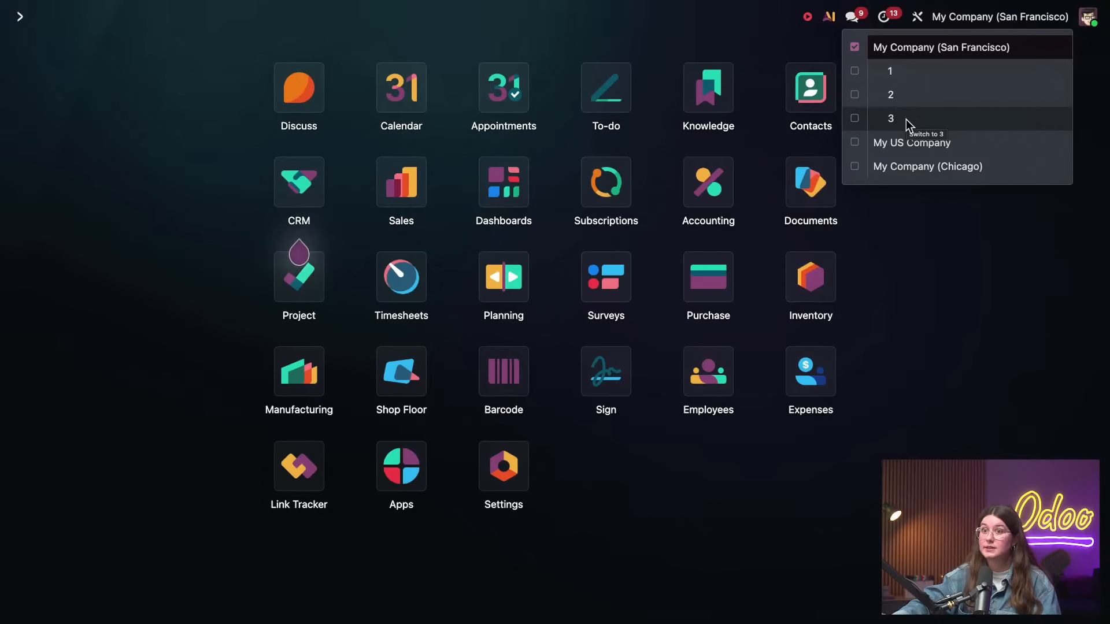
# Create a new user from the Settings user management, entering the user's name and login e-mail, and save the record
pyautogui.click(504, 466)
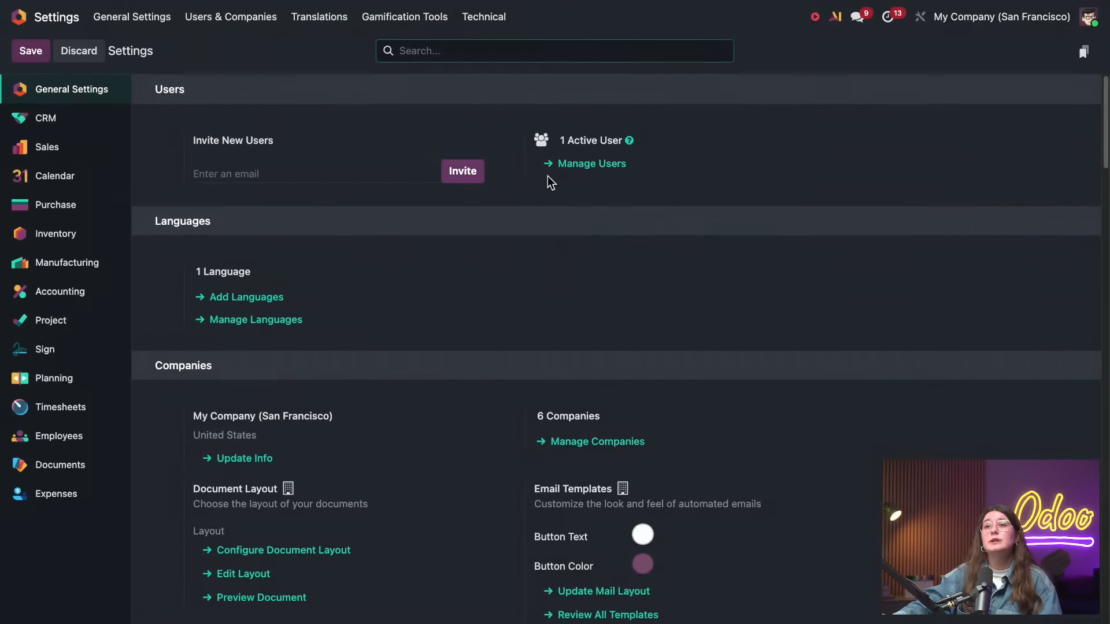
pyautogui.click(545, 163)
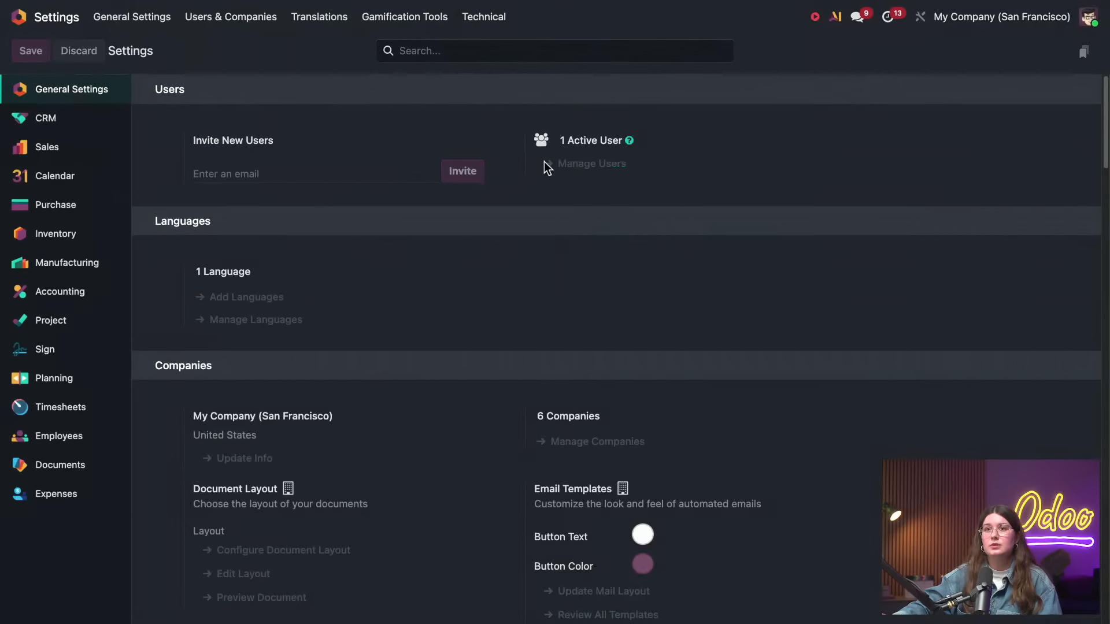
pyautogui.click(30, 51)
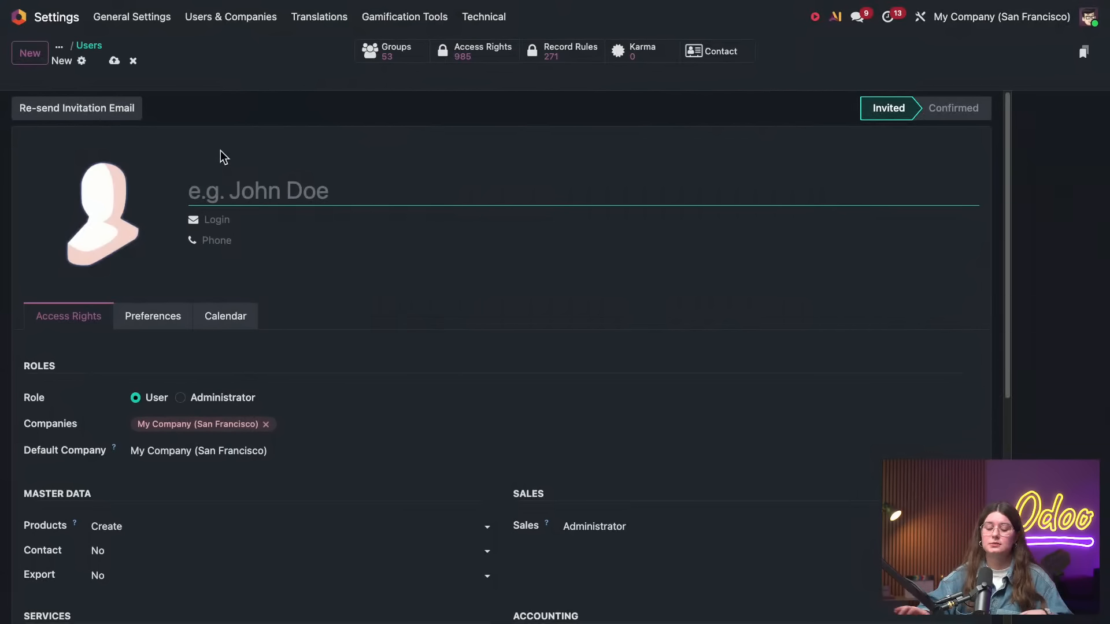
pyautogui.write('IVST')
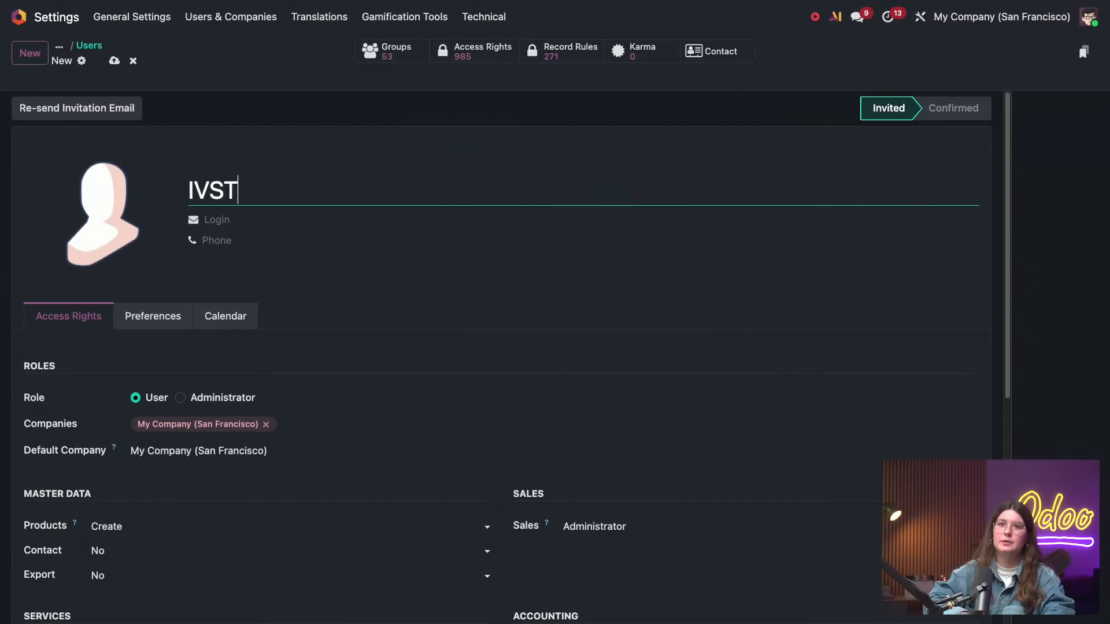
pyautogui.click(319, 213)
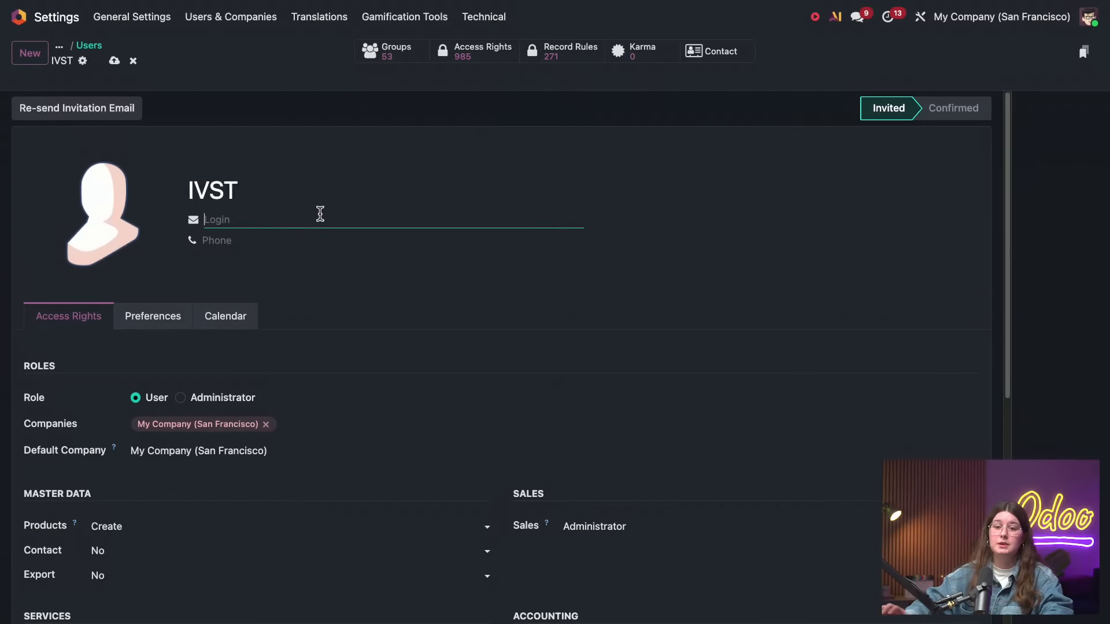
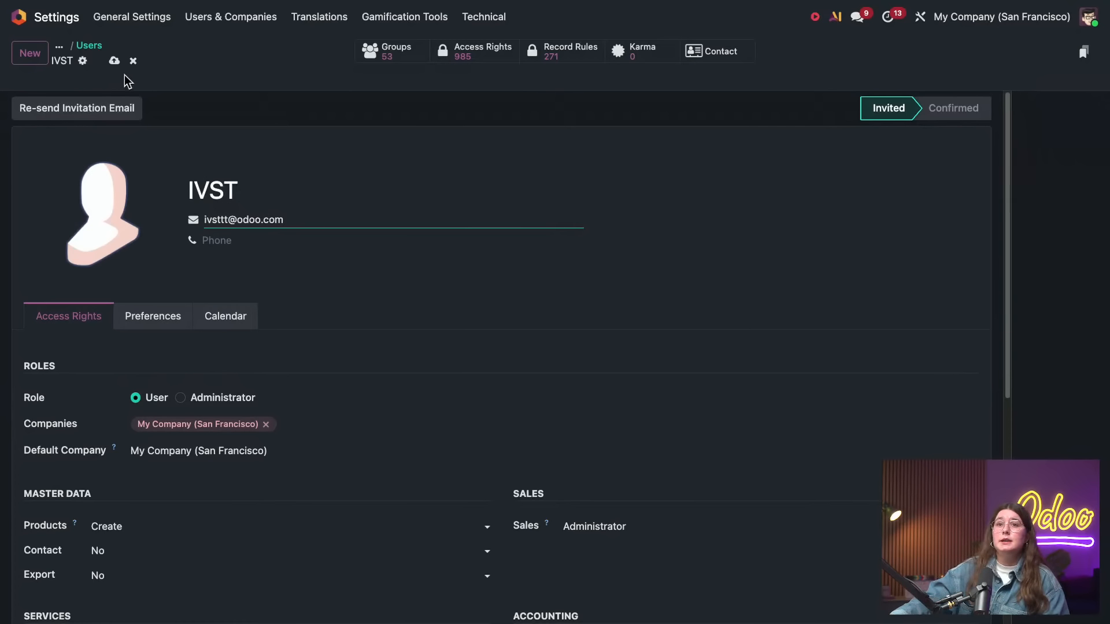
pyautogui.click(116, 62)
# Replace My Company (San Francisco) with branch 1 in the new user's allowed companies and try to save
pyautogui.scroll(-3, 298, 376)
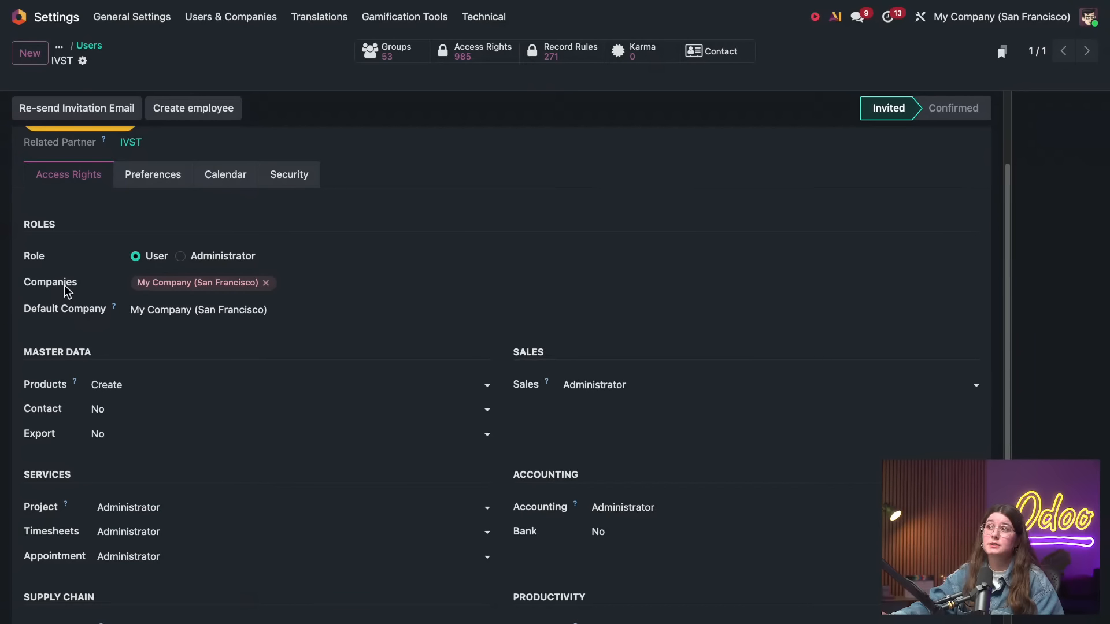
pyautogui.click(330, 283)
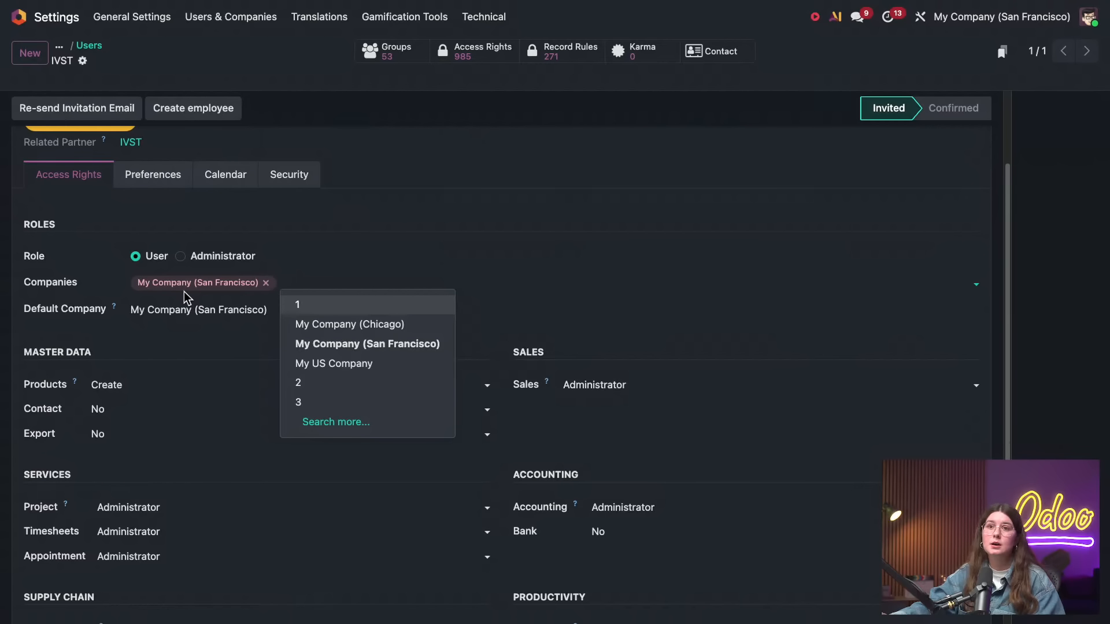
pyautogui.click(266, 283)
pyautogui.click(272, 283)
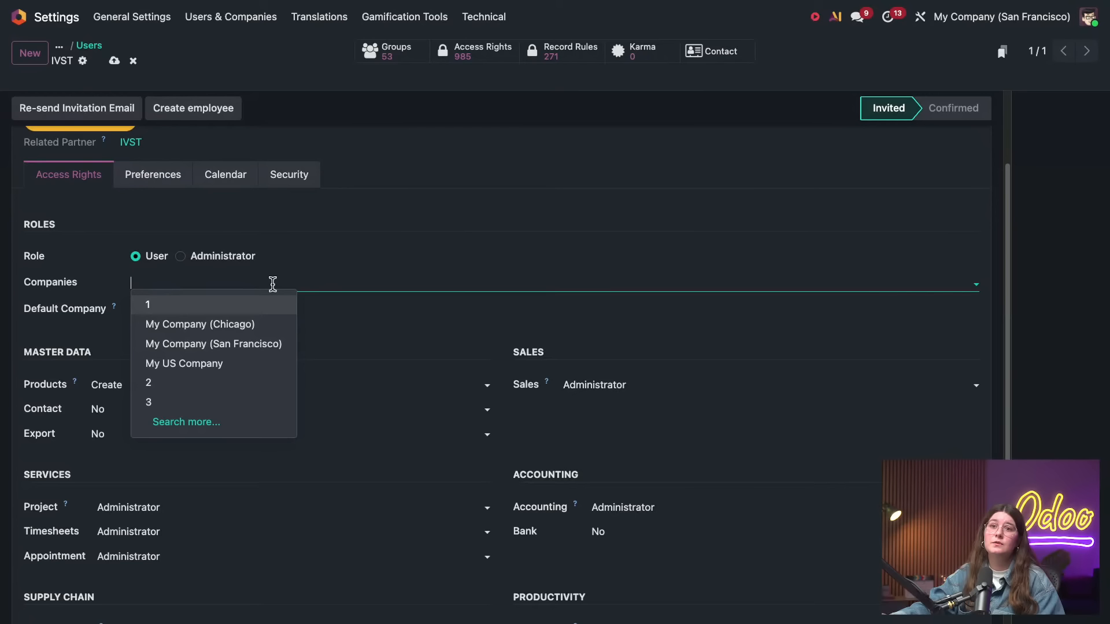
pyautogui.click(223, 301)
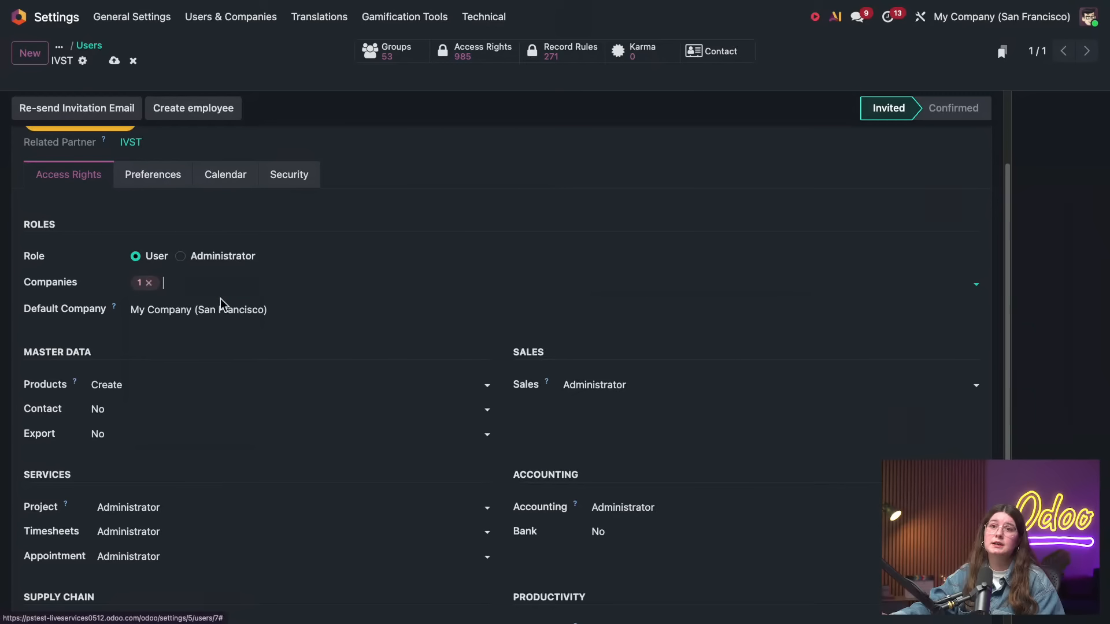
pyautogui.click(115, 61)
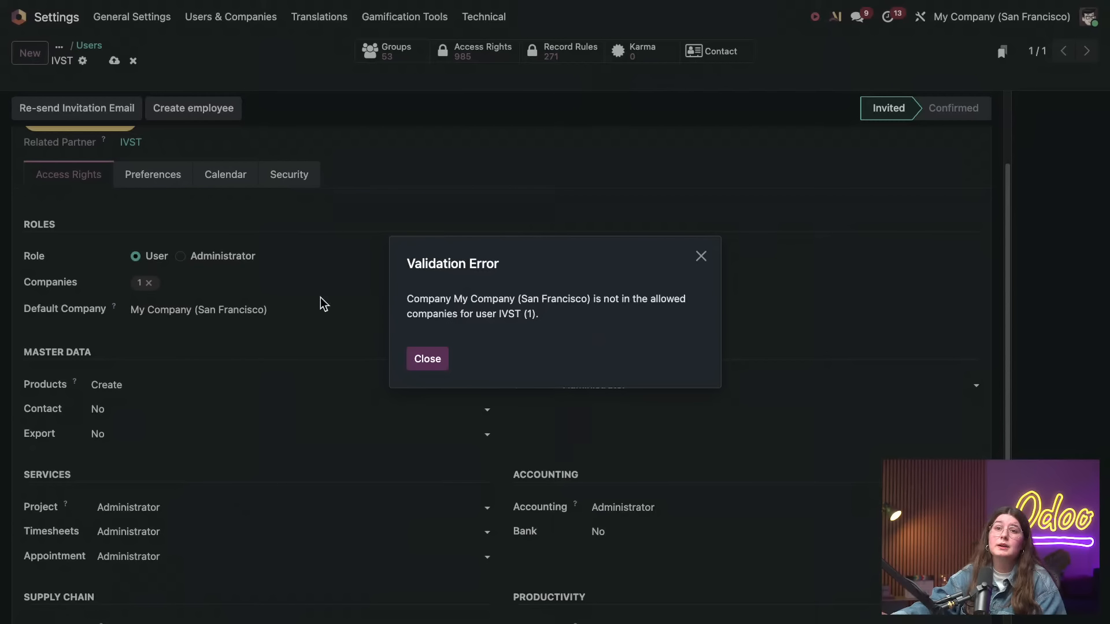
pyautogui.click(700, 256)
# Set the new user's default company to branch 1 and save the record
pyautogui.click(309, 282)
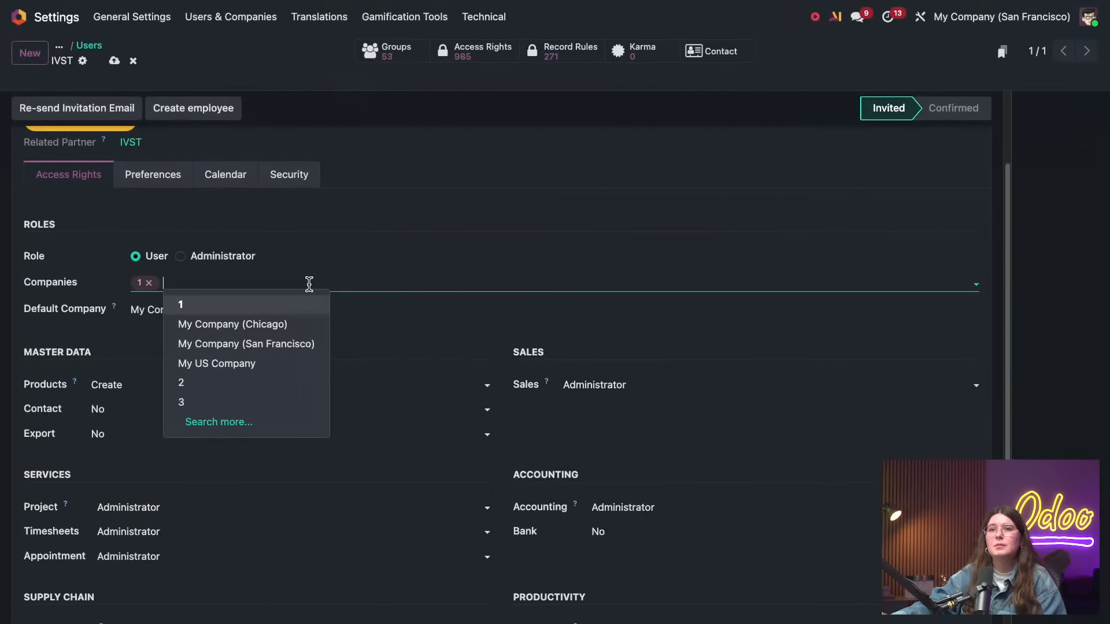
pyautogui.click(149, 310)
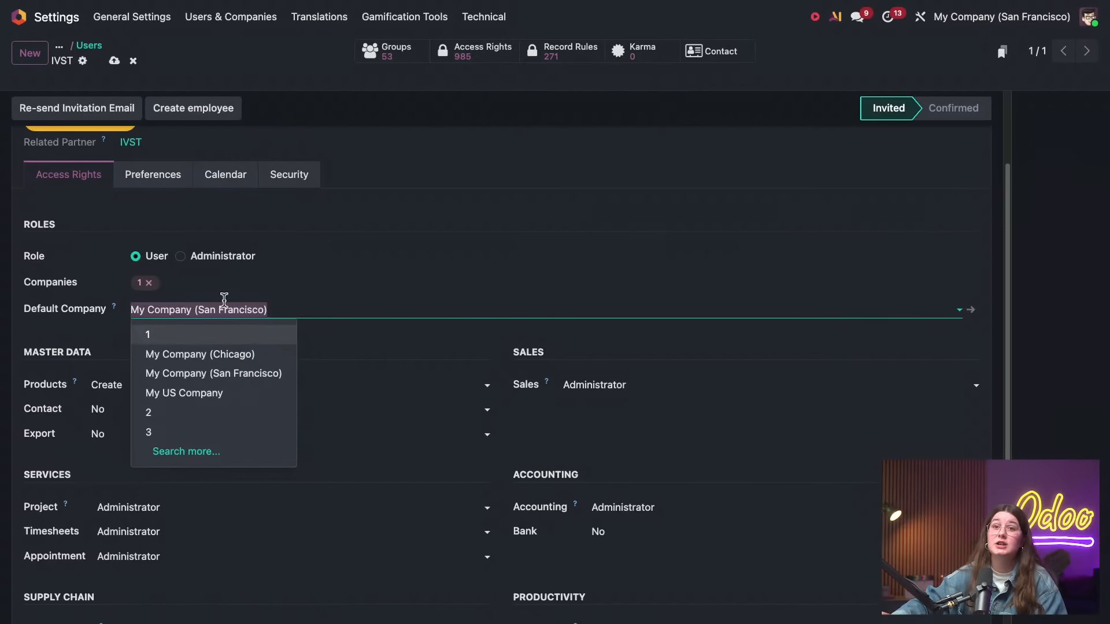
pyautogui.click(198, 333)
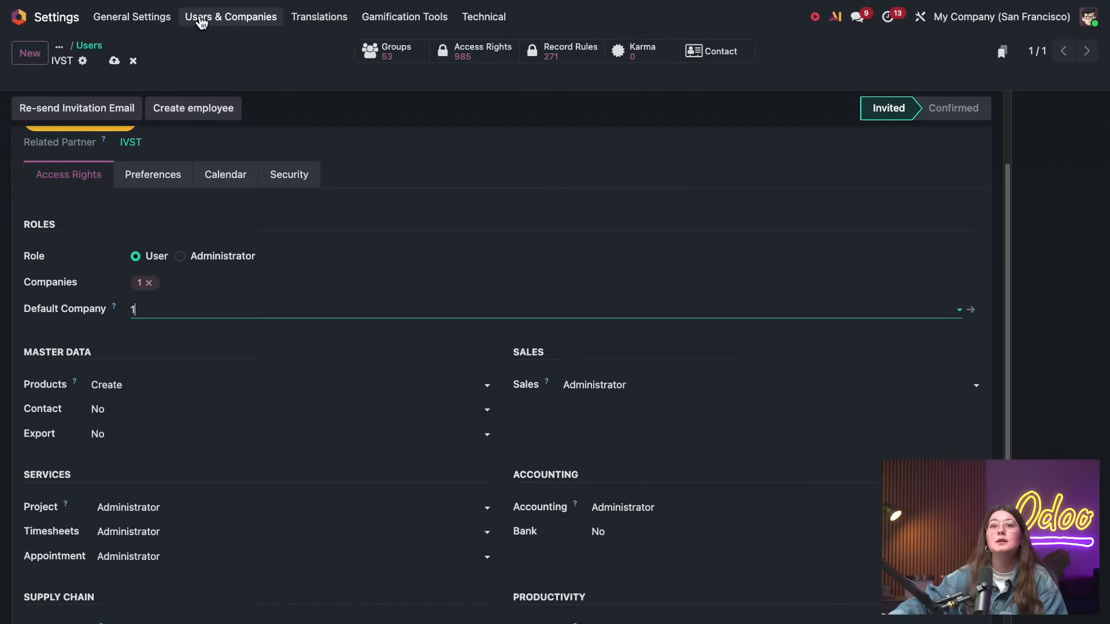
pyautogui.click(114, 61)
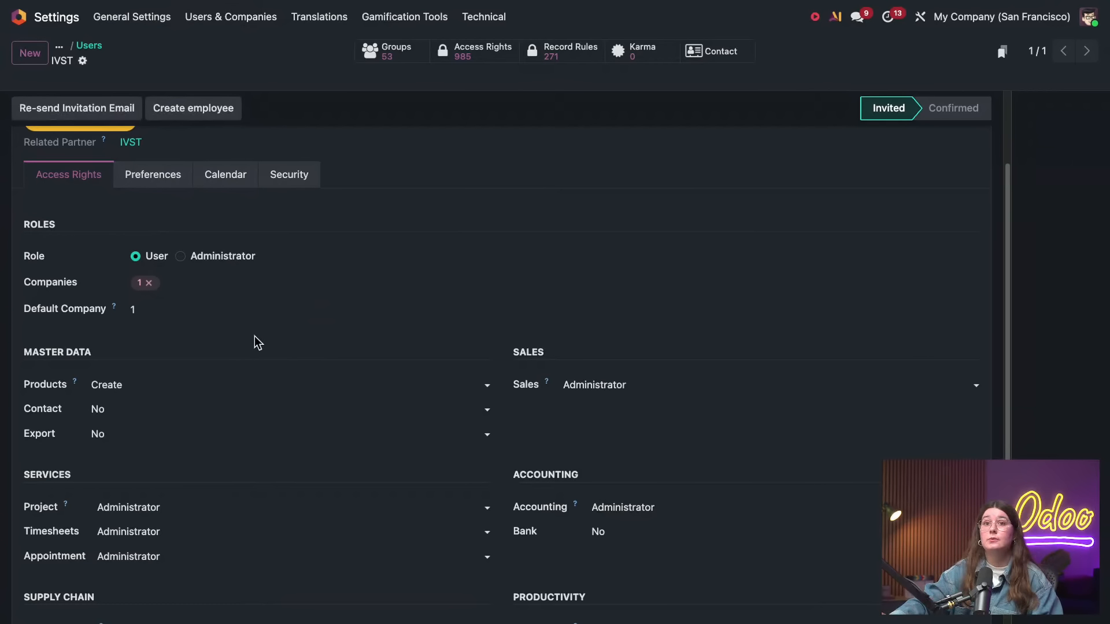
# Add branch 2 to the new user's allowed companies and save
pyautogui.scroll(2, 167, 289)
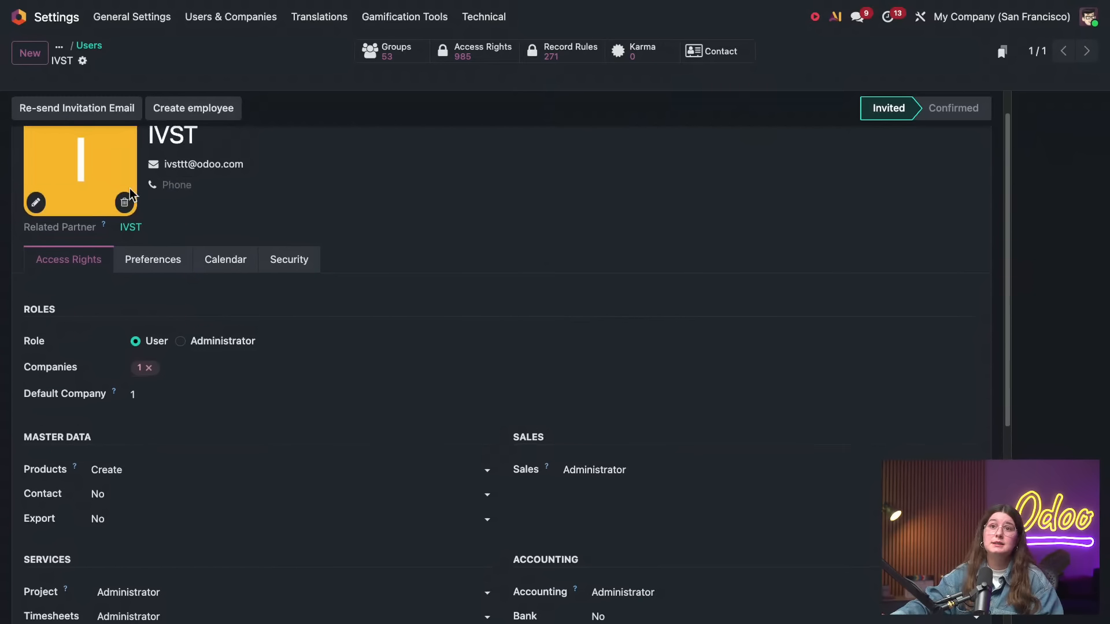
pyautogui.scroll(1, 129, 188)
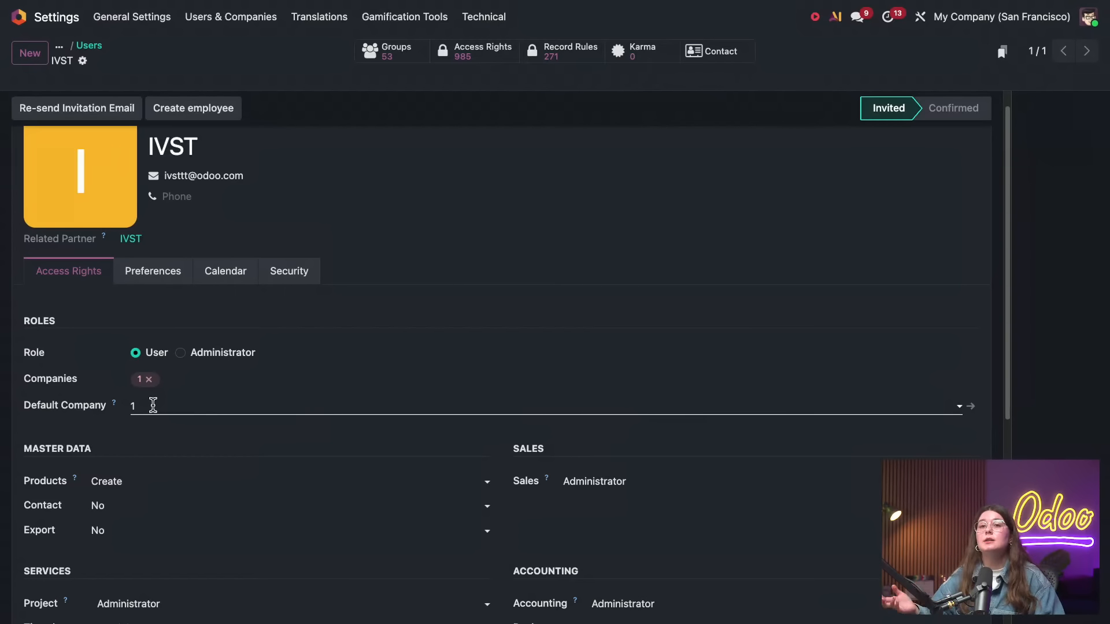
pyautogui.click(184, 380)
pyautogui.click(196, 480)
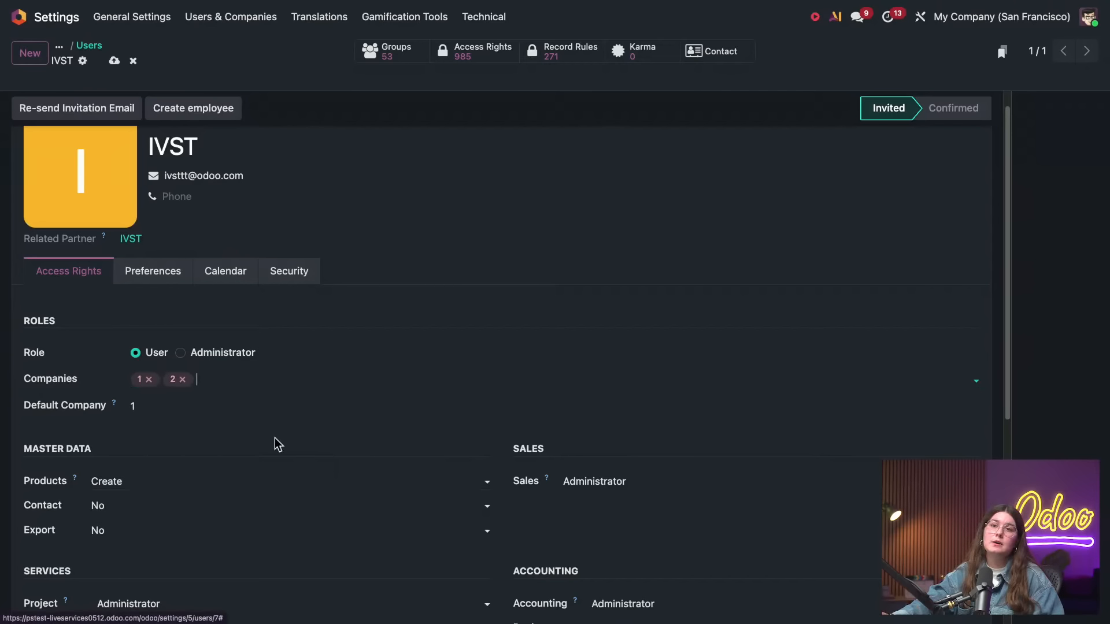
pyautogui.click(115, 61)
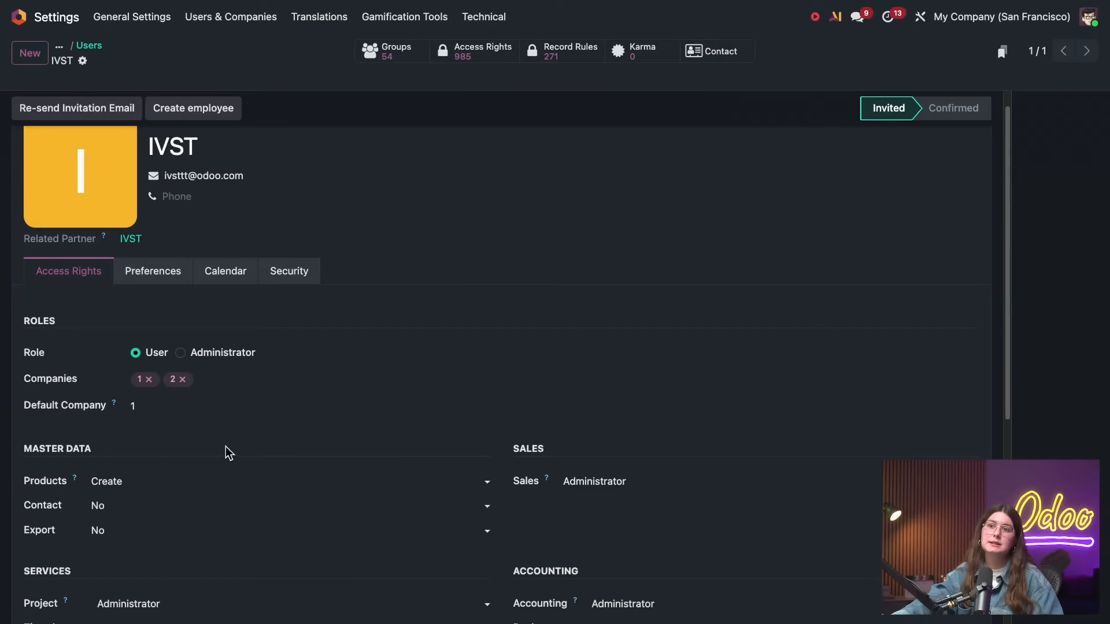
# Set the new user's Manufacturing access right to No and save the record
pyautogui.scroll(-1, 236, 447)
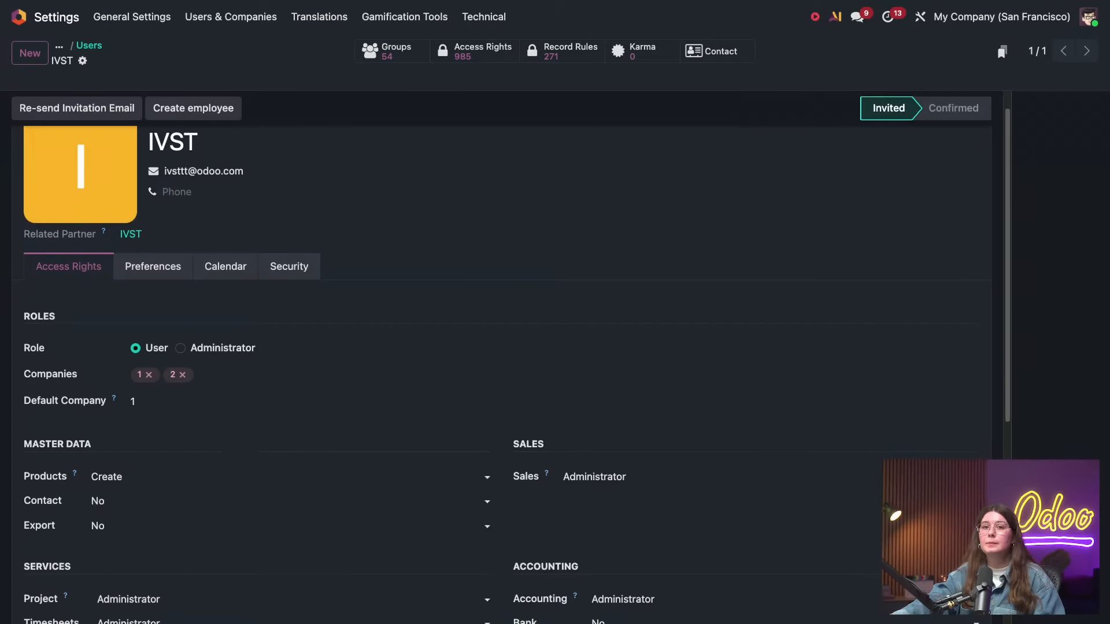
pyautogui.scroll(-5, 248, 439)
pyautogui.scroll(2, 251, 438)
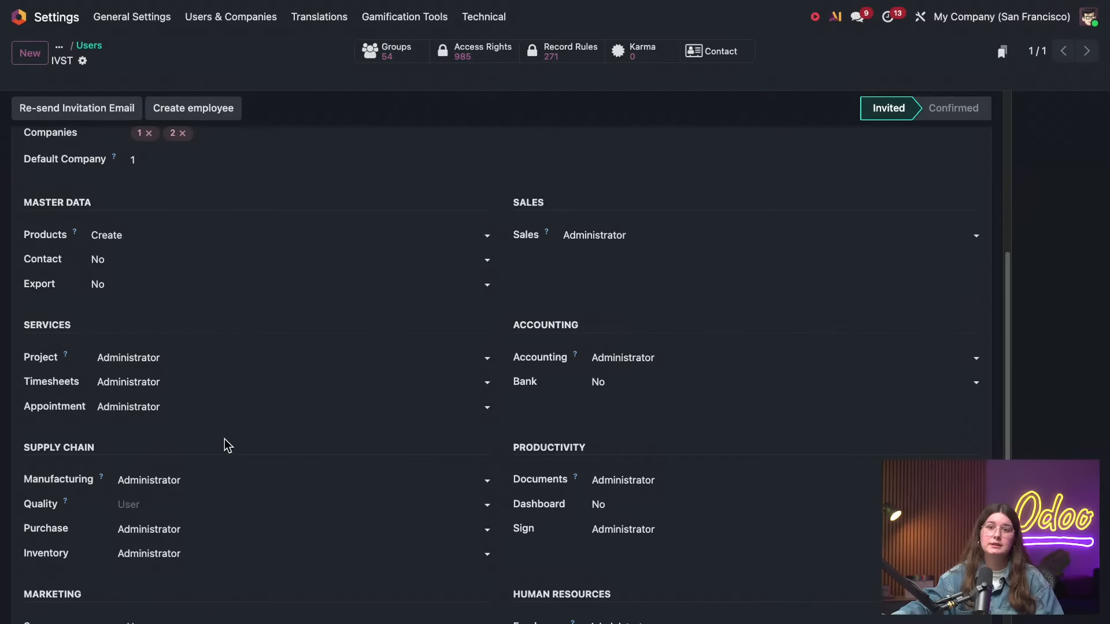
pyautogui.click(194, 475)
pyautogui.click(180, 506)
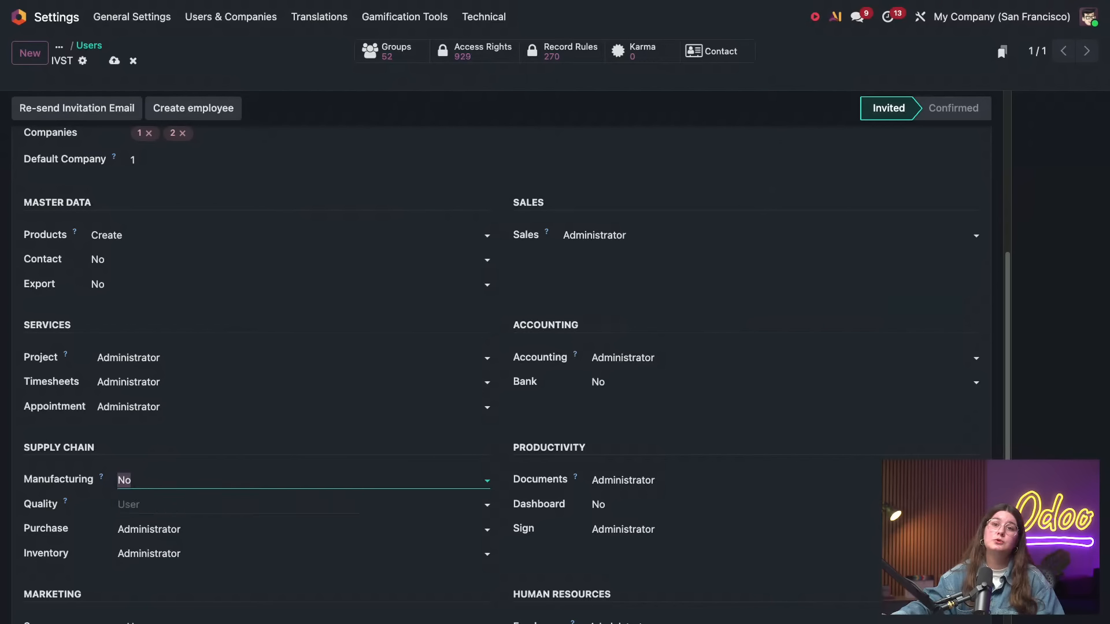
pyautogui.click(119, 63)
pyautogui.scroll(2, 172, 189)
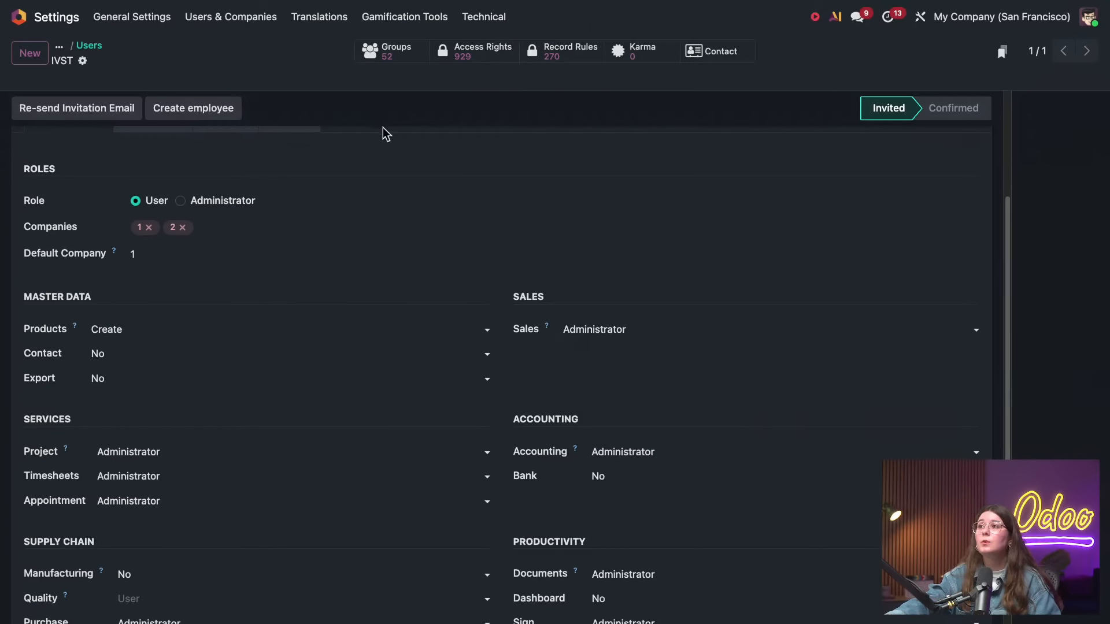
# Switch to the Sales app and open its product list
pyautogui.click(18, 21)
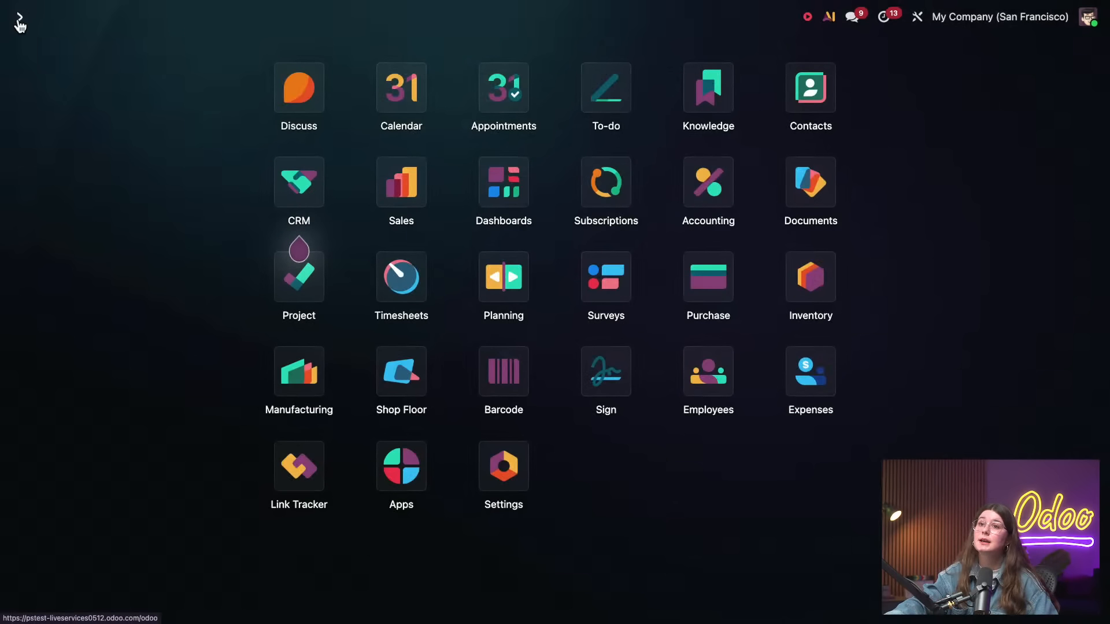
pyautogui.click(421, 201)
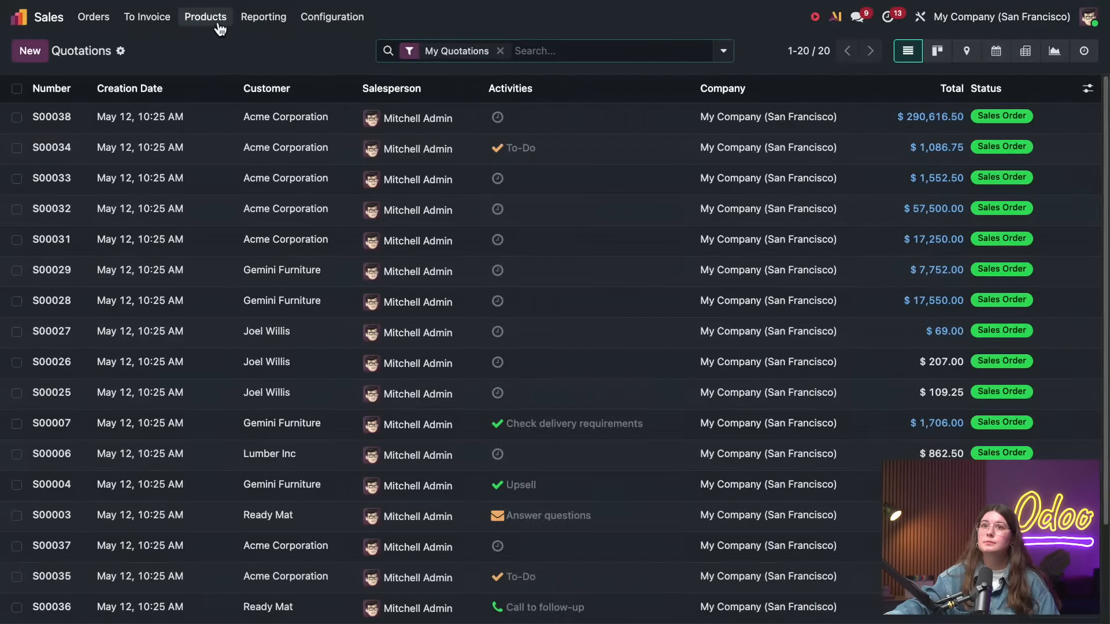
pyautogui.click(219, 24)
pyautogui.click(217, 41)
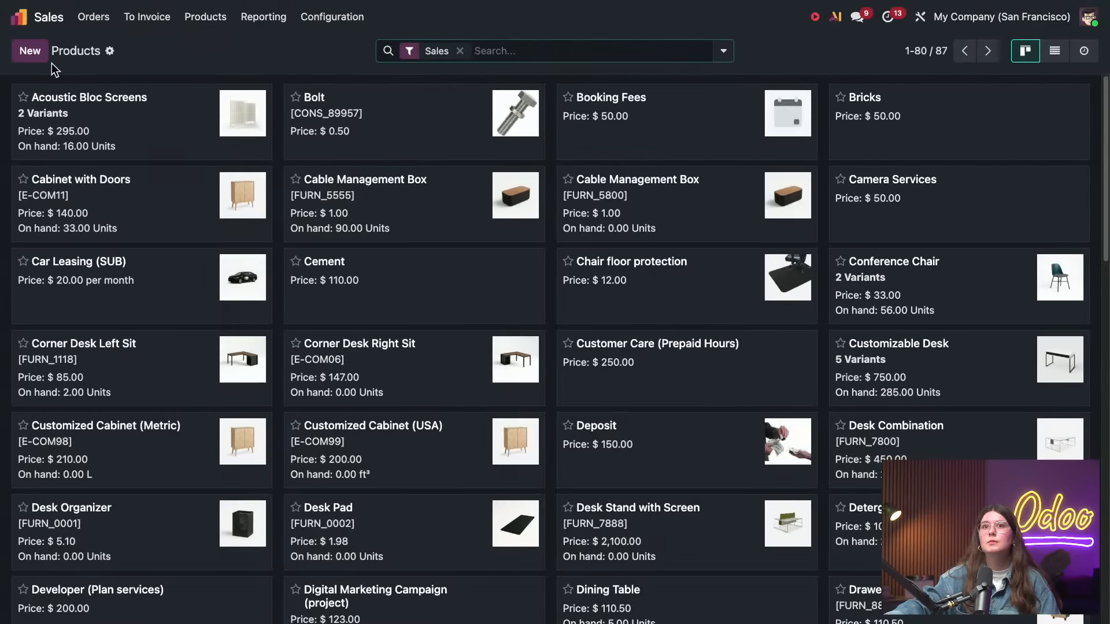
# Try to save a new product COMBO 1 with product type Combo and no combo choices, then discard it
pyautogui.click(39, 56)
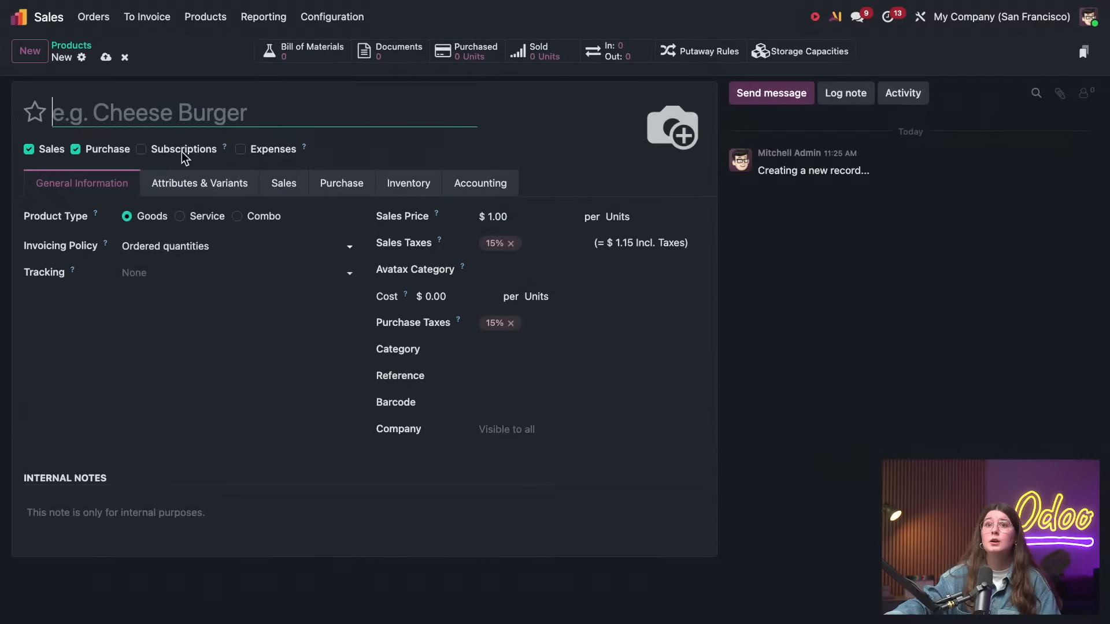
pyautogui.write('COMBO 1')
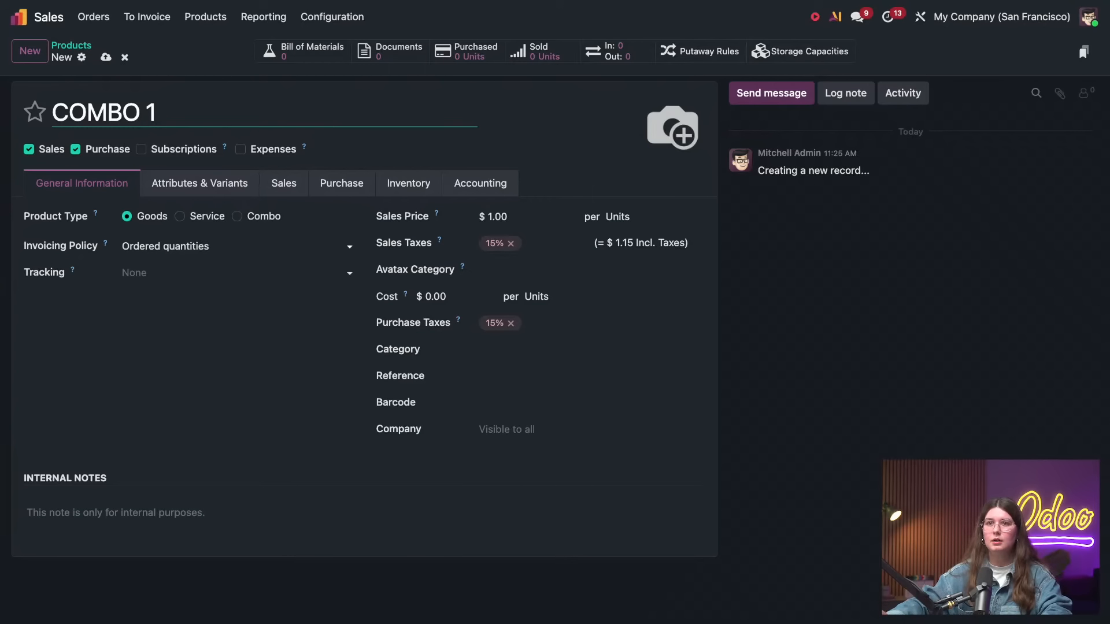
pyautogui.click(237, 216)
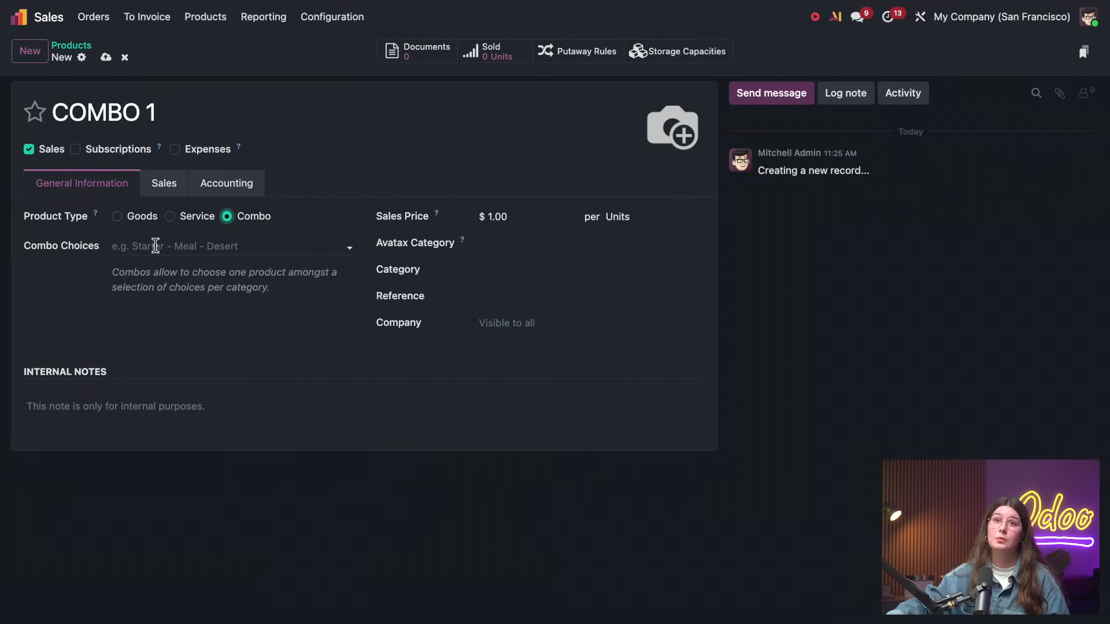
pyautogui.click(107, 58)
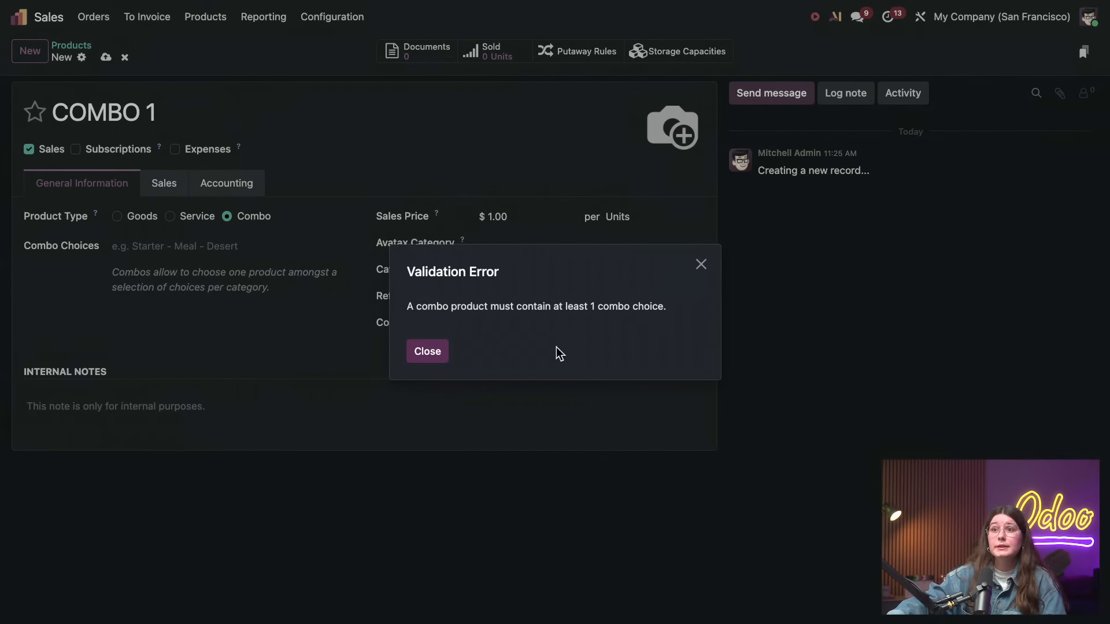
pyautogui.click(428, 351)
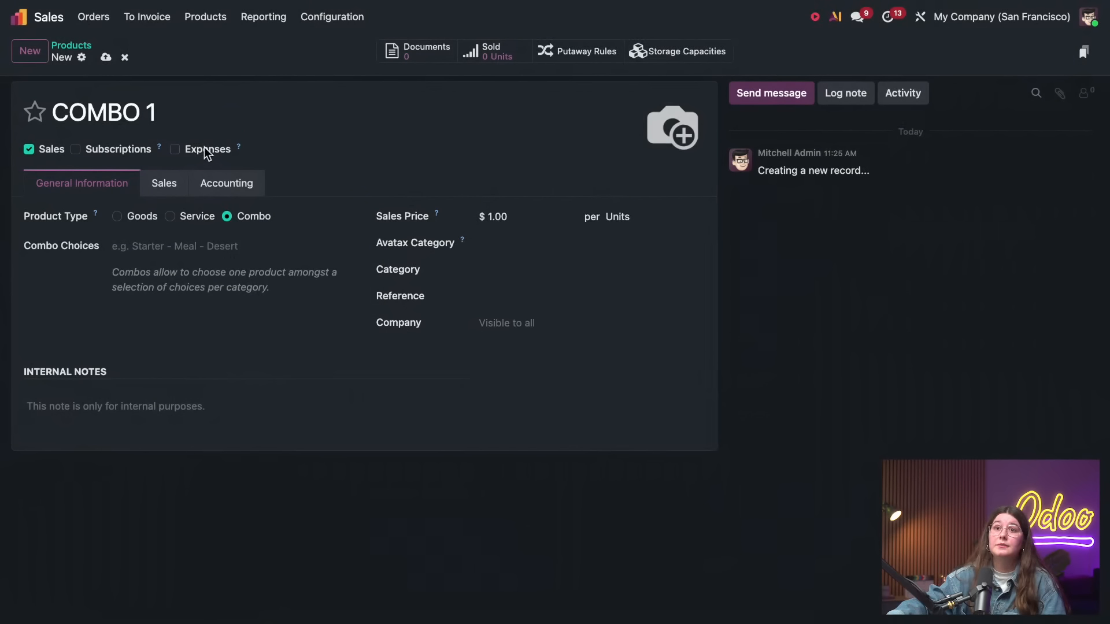
pyautogui.click(124, 57)
# Start a new product named COMBO 1 and set its product type to Combo
pyautogui.click(205, 16)
pyautogui.click(321, 18)
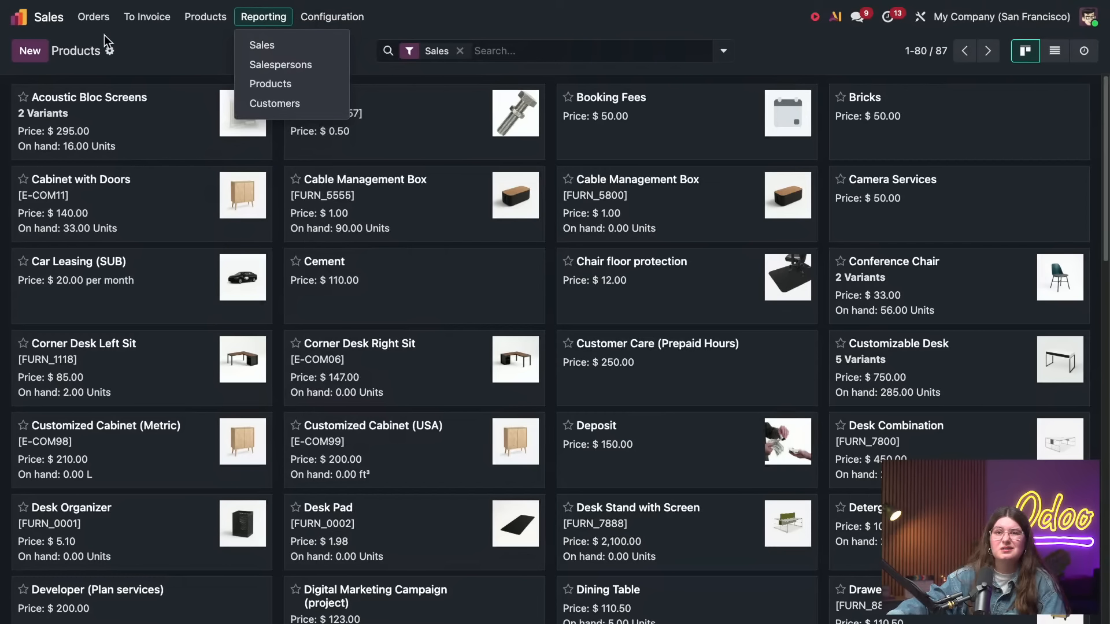
pyautogui.click(30, 52)
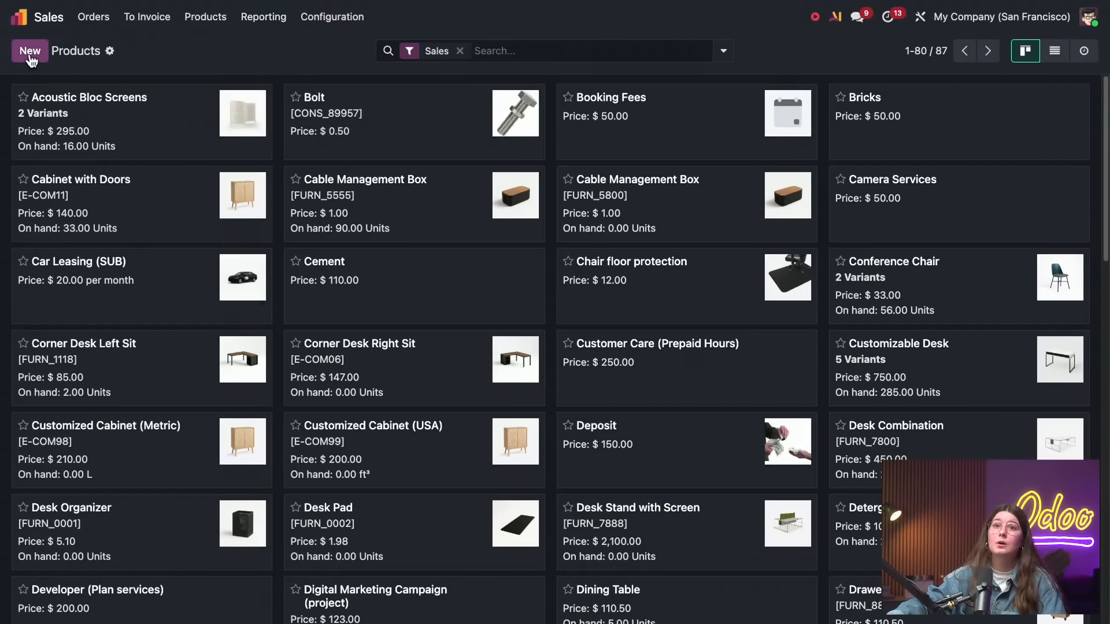
pyautogui.write('COMBO')
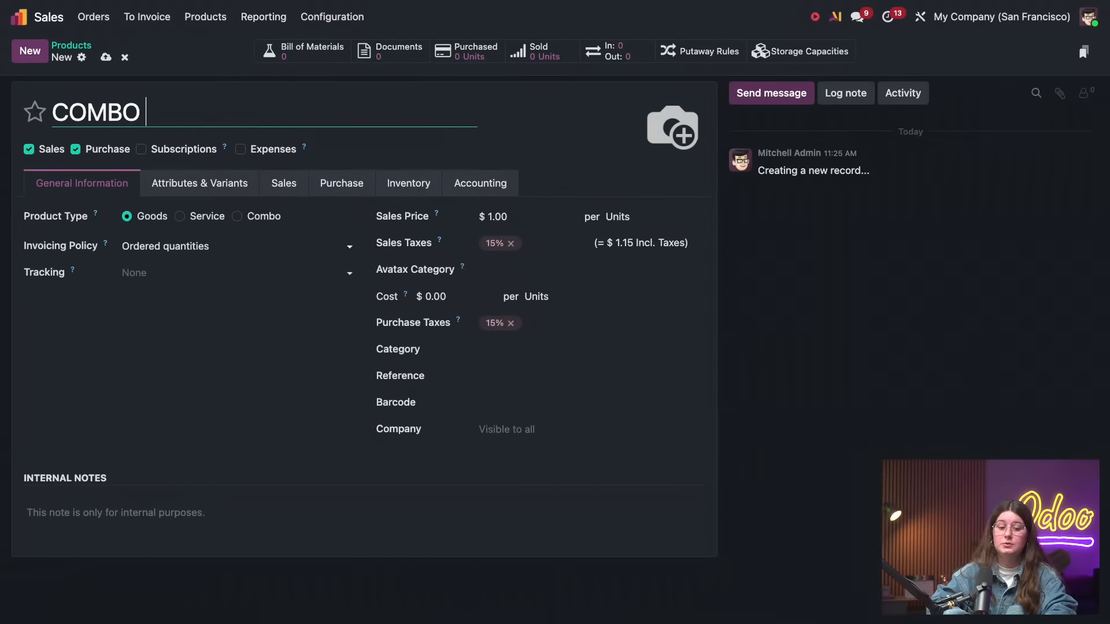
pyautogui.write(' 1')
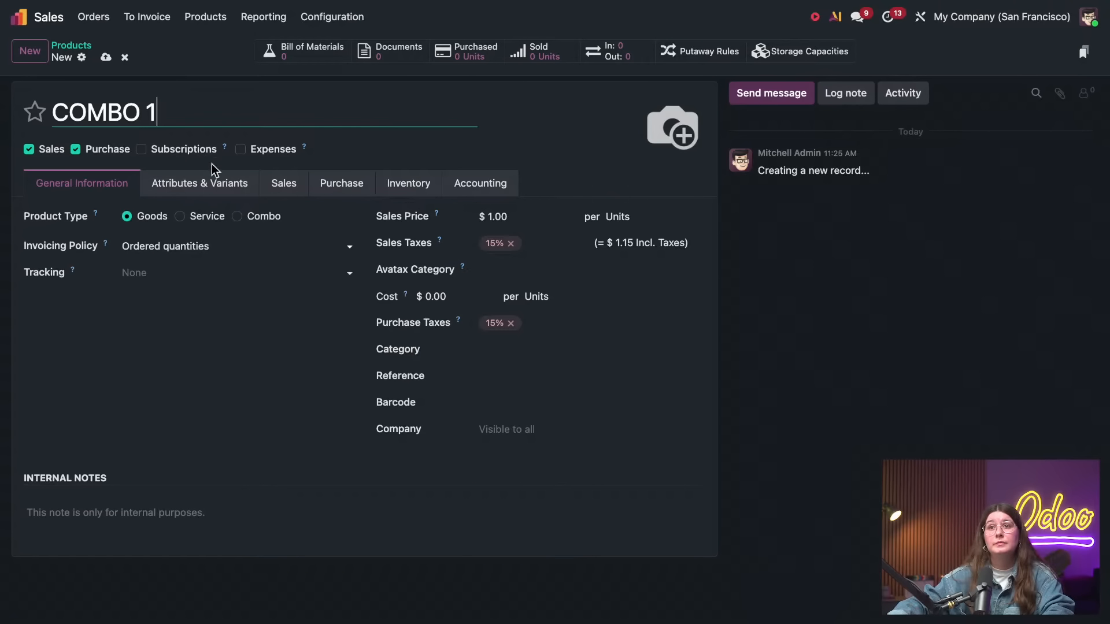
pyautogui.click(248, 217)
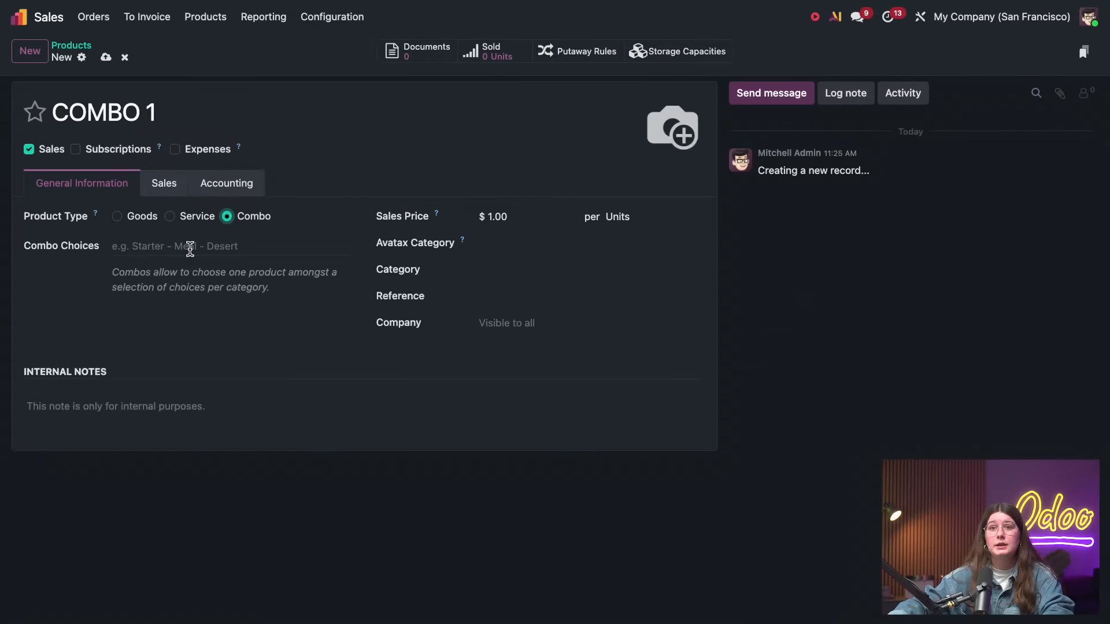
# Start creating a new combo choice for COMBO 1 and name it Oil Filter
pyautogui.click(240, 246)
pyautogui.click(207, 324)
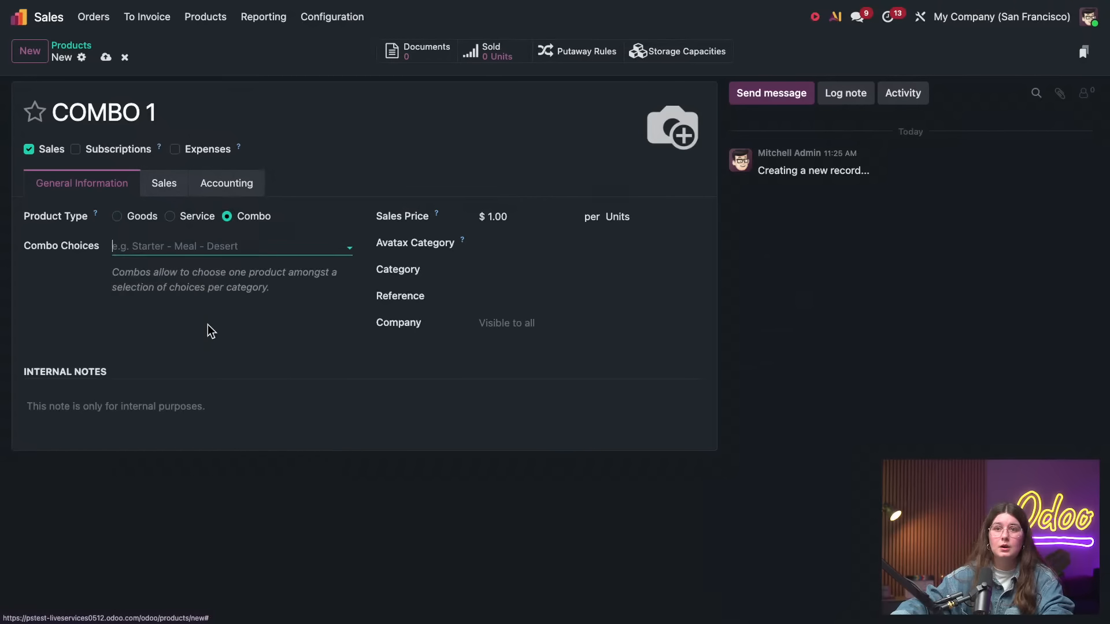
pyautogui.click(288, 580)
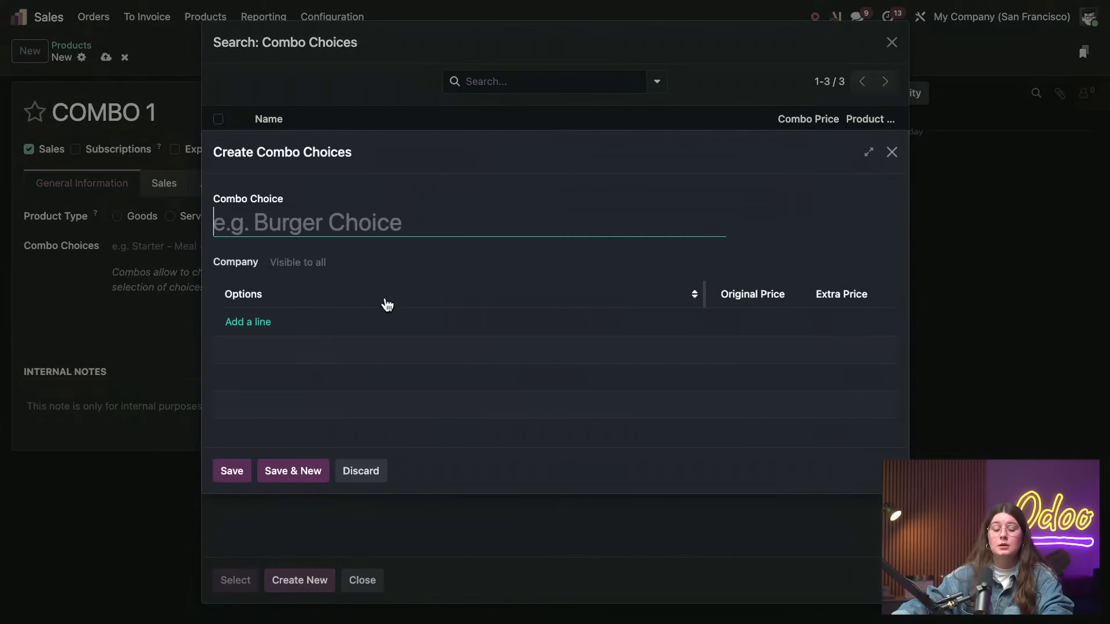
pyautogui.write('1')
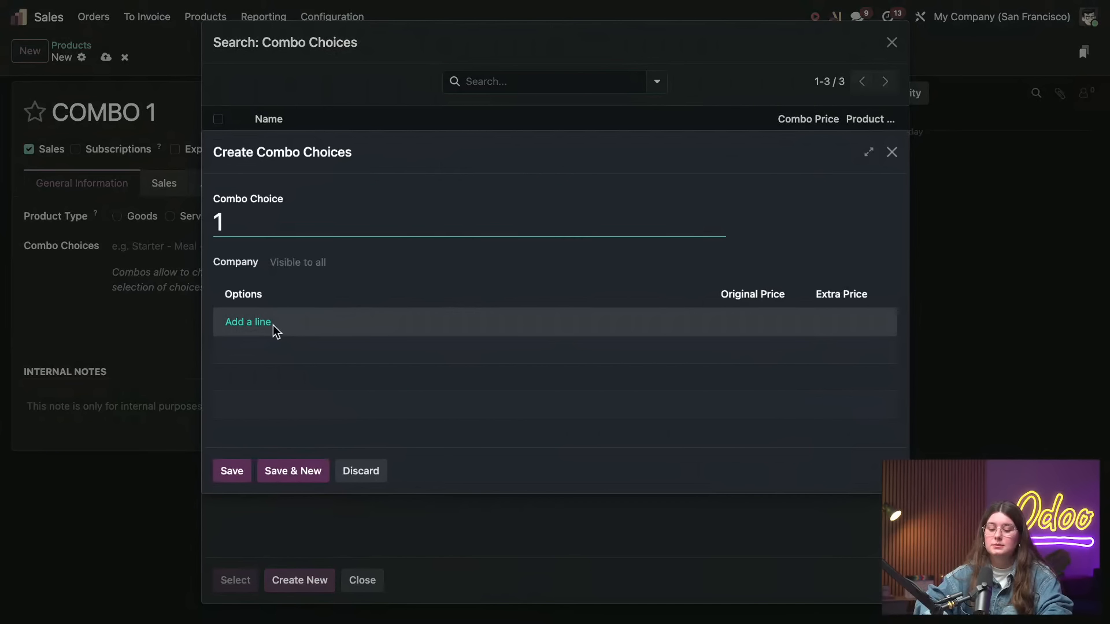
pyautogui.press('BackSpace')
pyautogui.write('Oil')
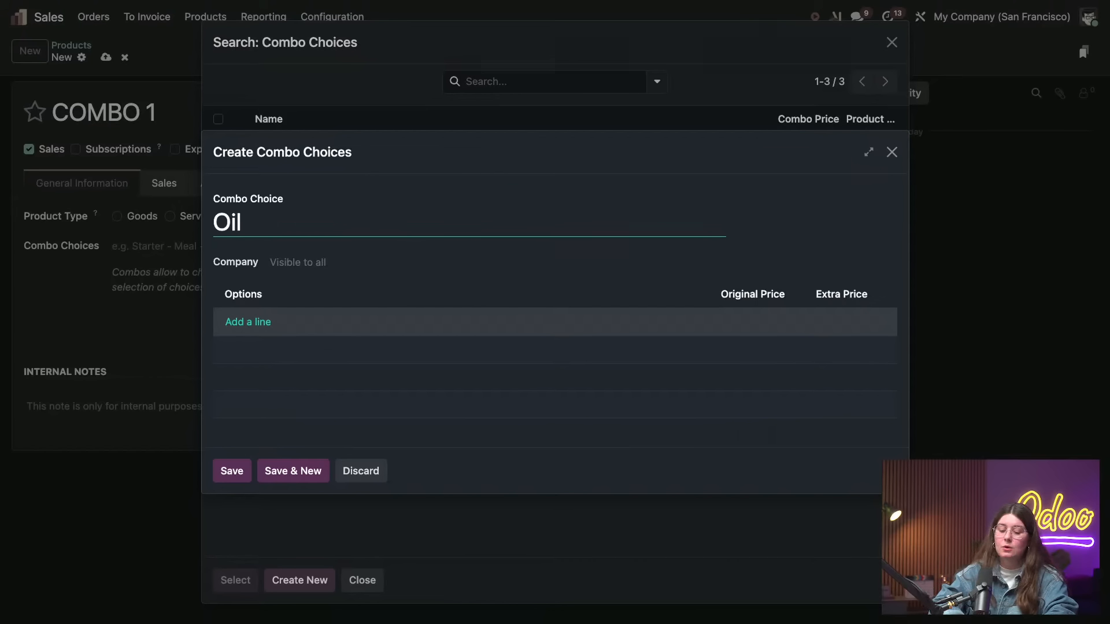
pyautogui.write('Filter')
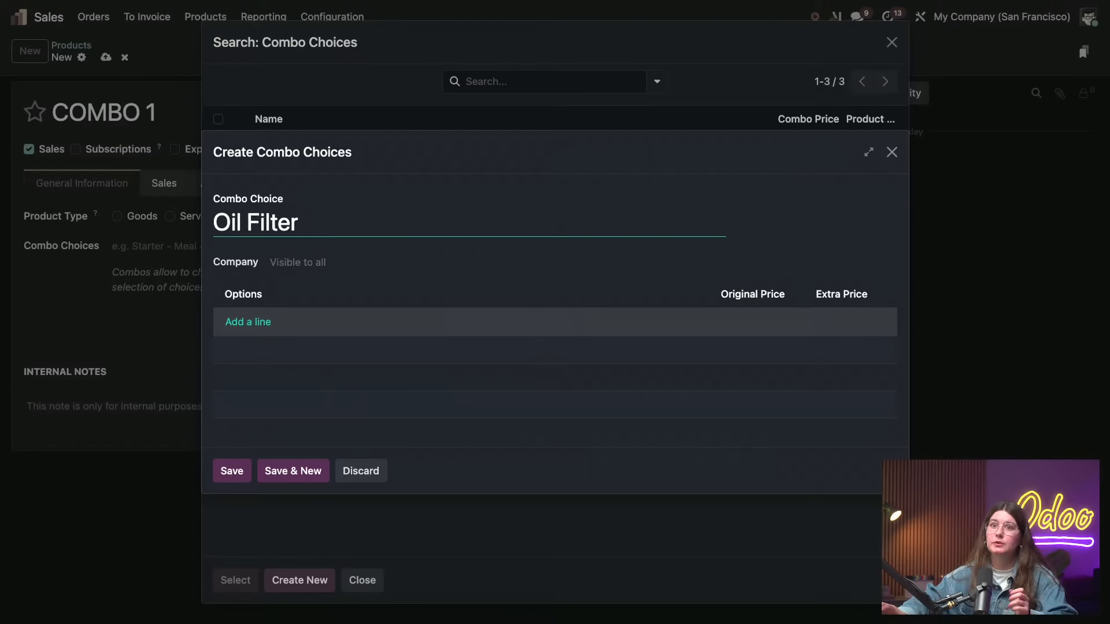
# Add a newly created product OIL as the first option of the Oil Filter choice
pyautogui.click(242, 322)
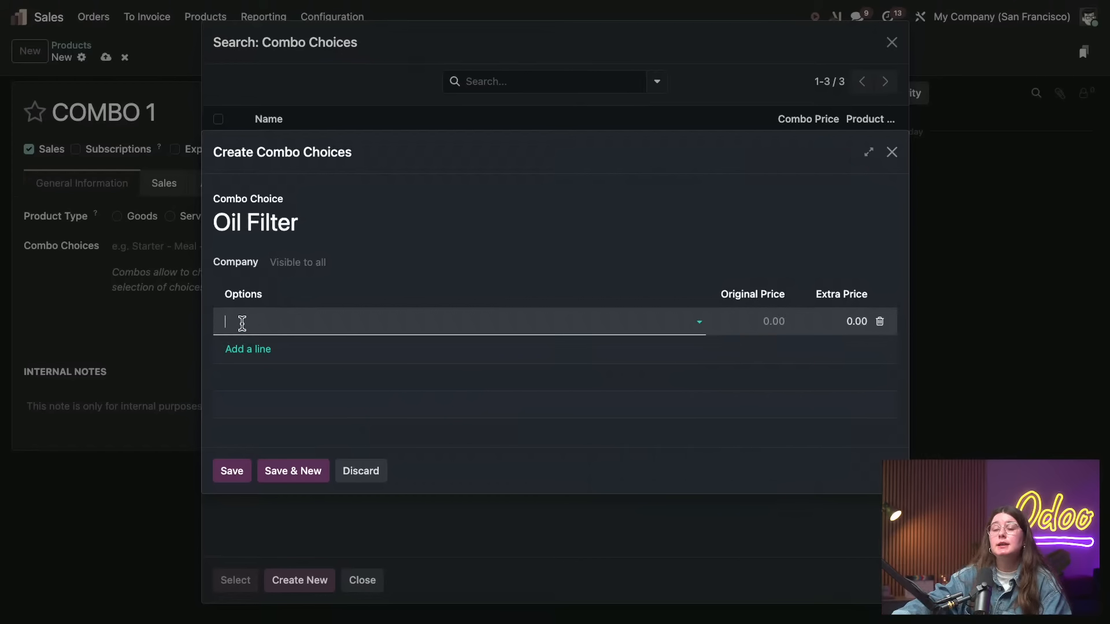
pyautogui.click(317, 318)
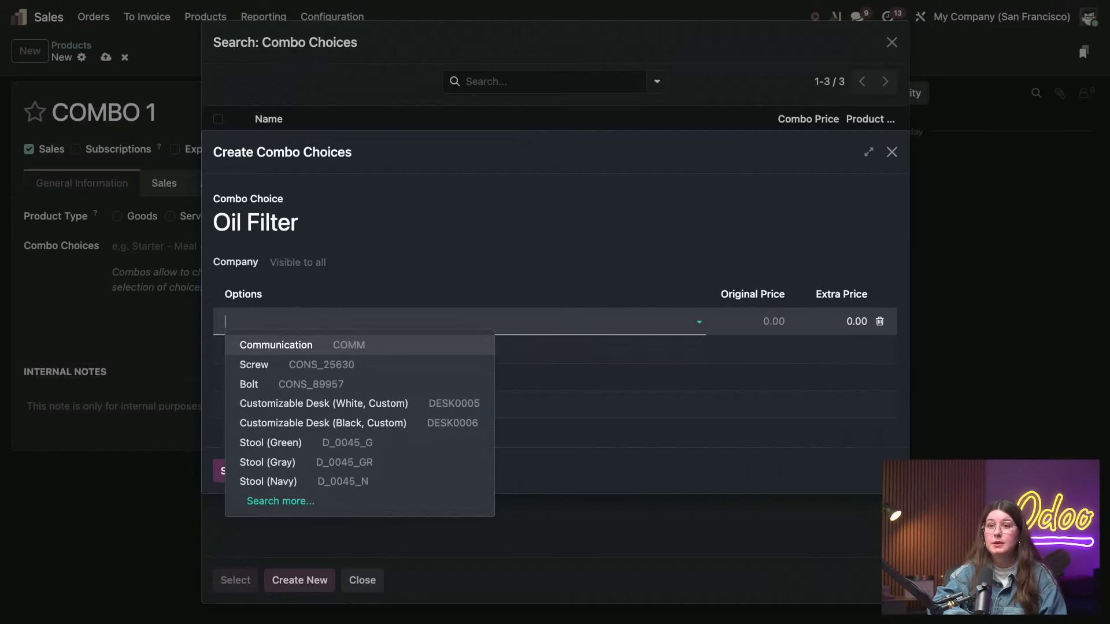
pyautogui.write('OIL')
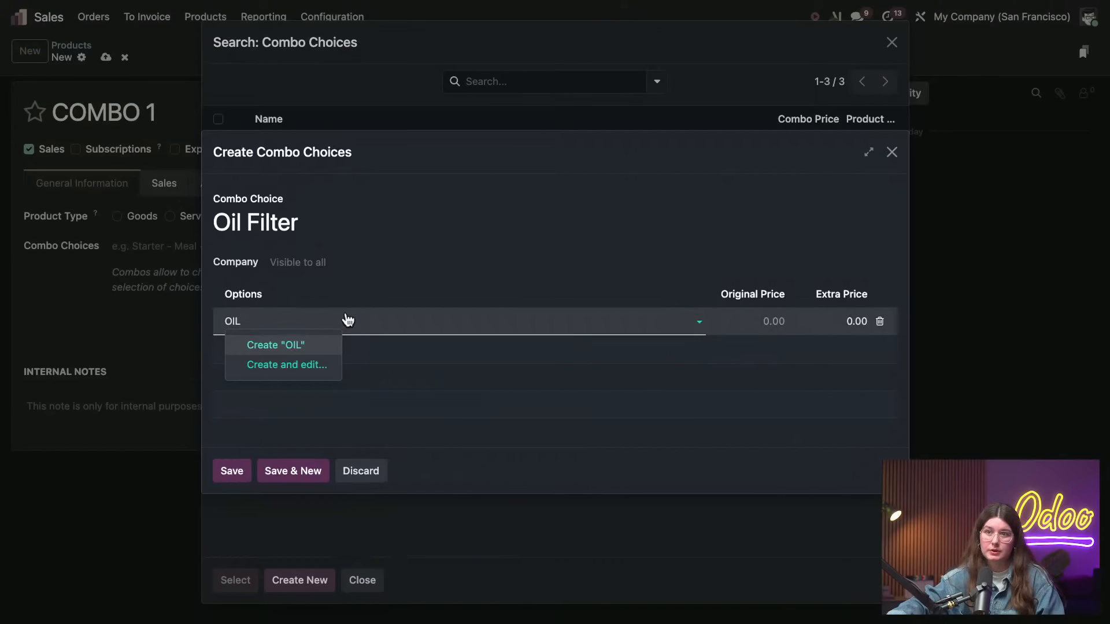
pyautogui.click(311, 345)
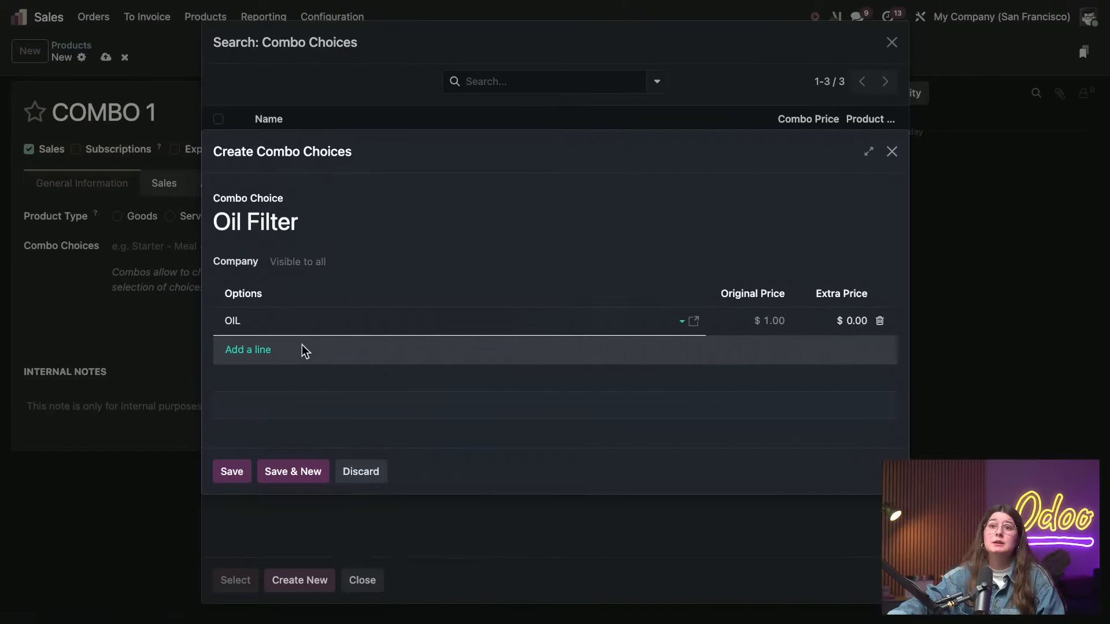
# Add a new product OIL FILTER as the second option with an extra price of $2.00 and save the combo choice
pyautogui.click(260, 349)
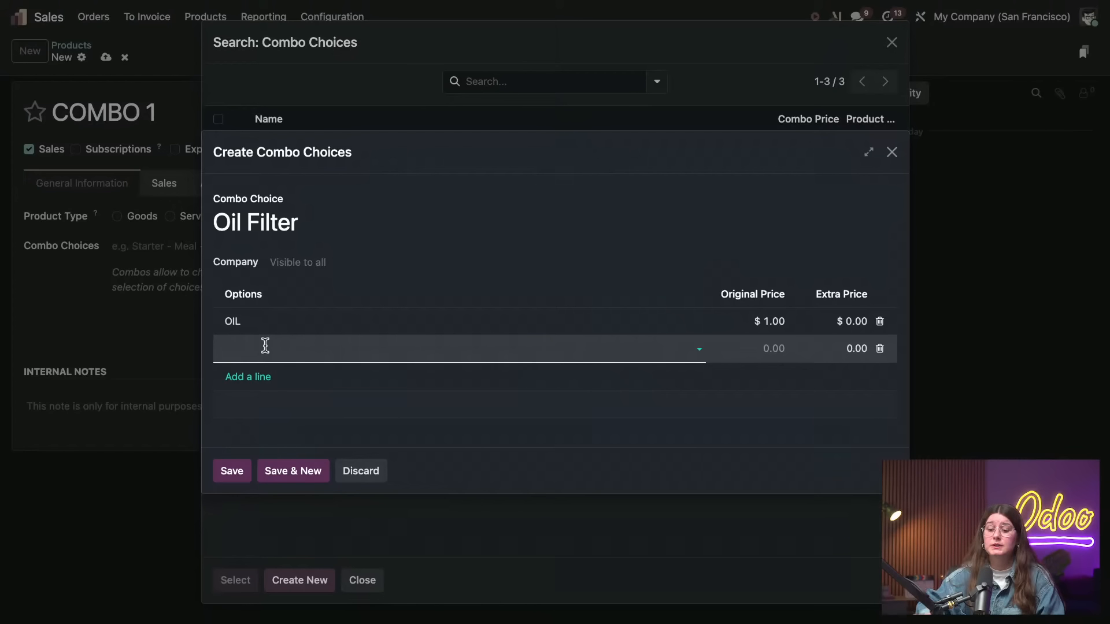
pyautogui.write('O')
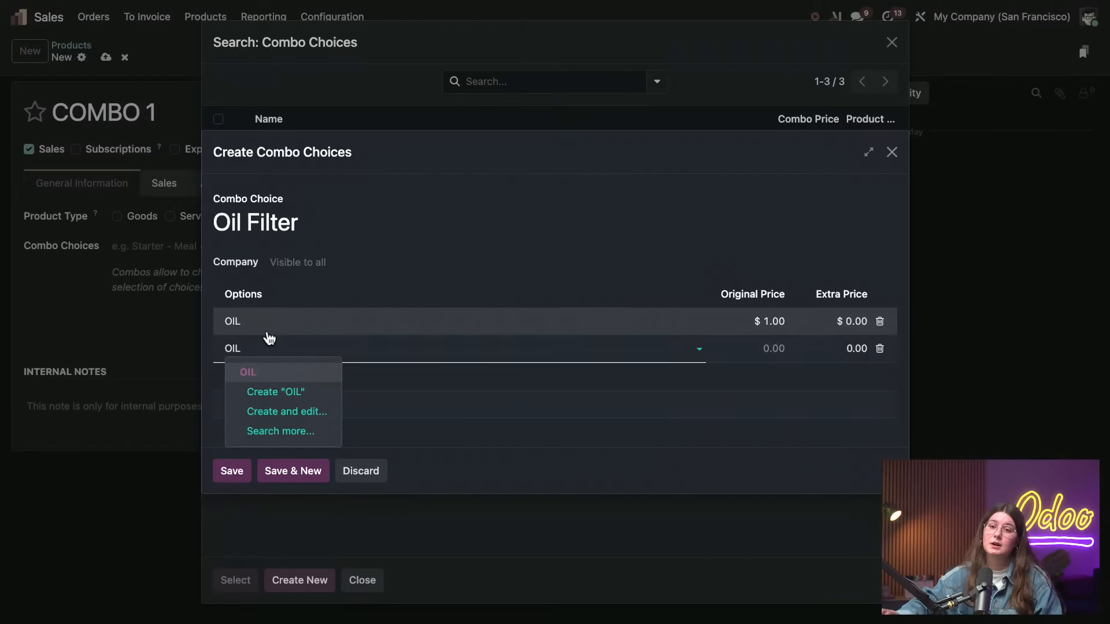
pyautogui.write('ILTER')
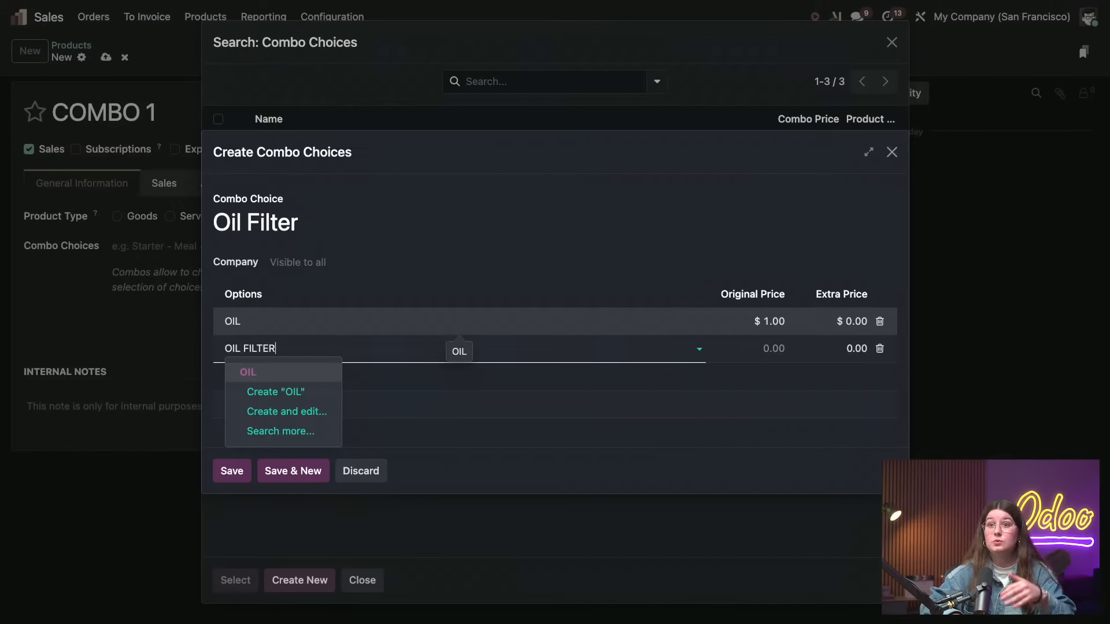
pyautogui.click(278, 371)
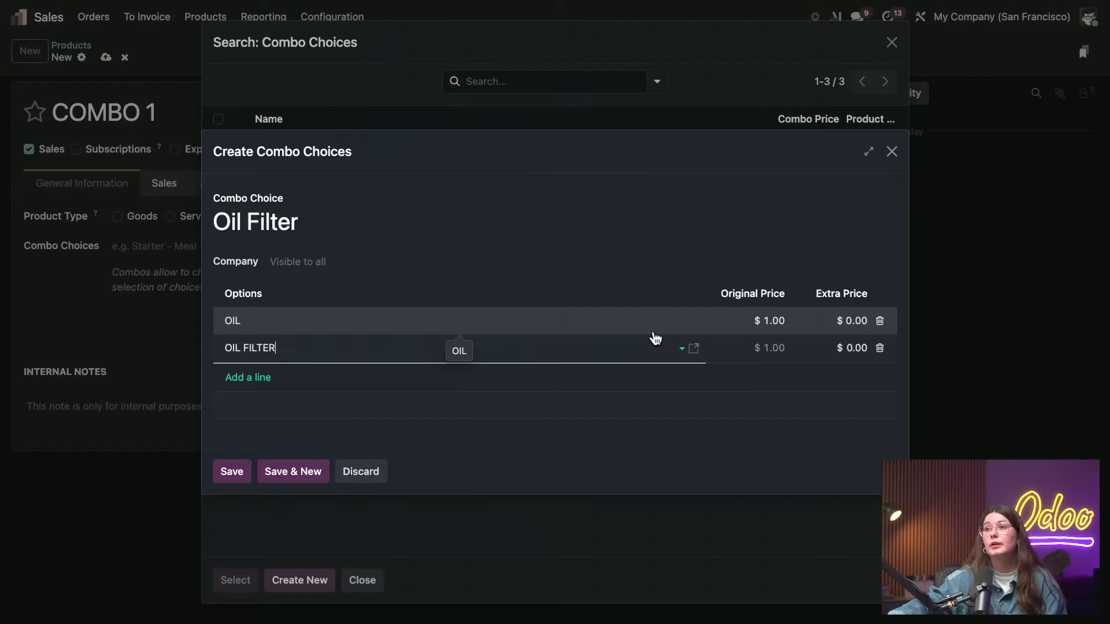
pyautogui.click(852, 349)
pyautogui.press('BackSpace')
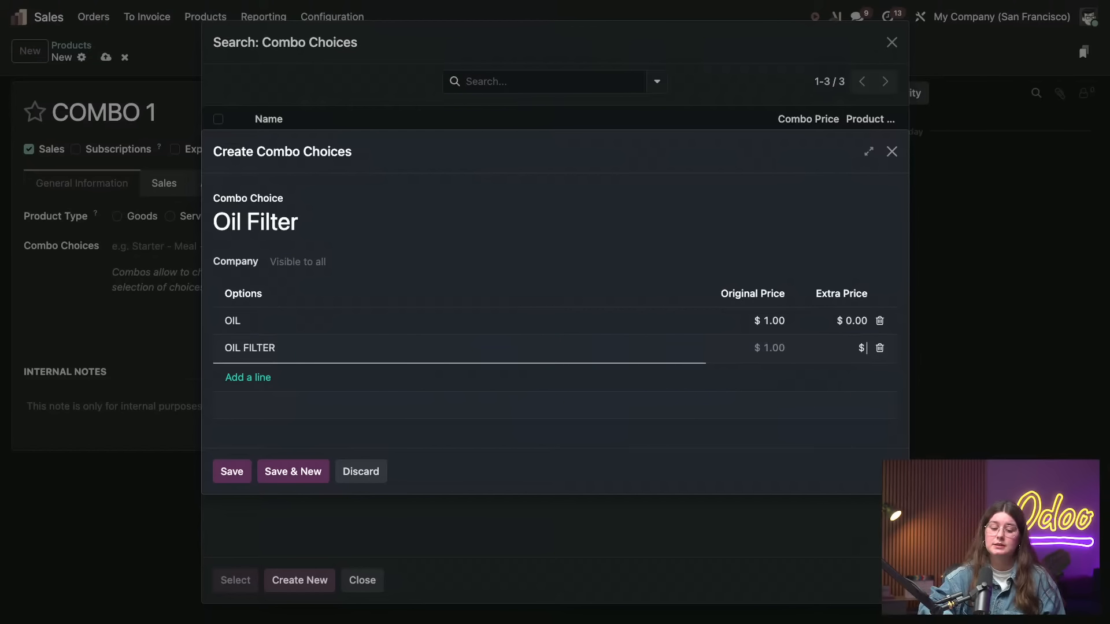
pyautogui.write('2')
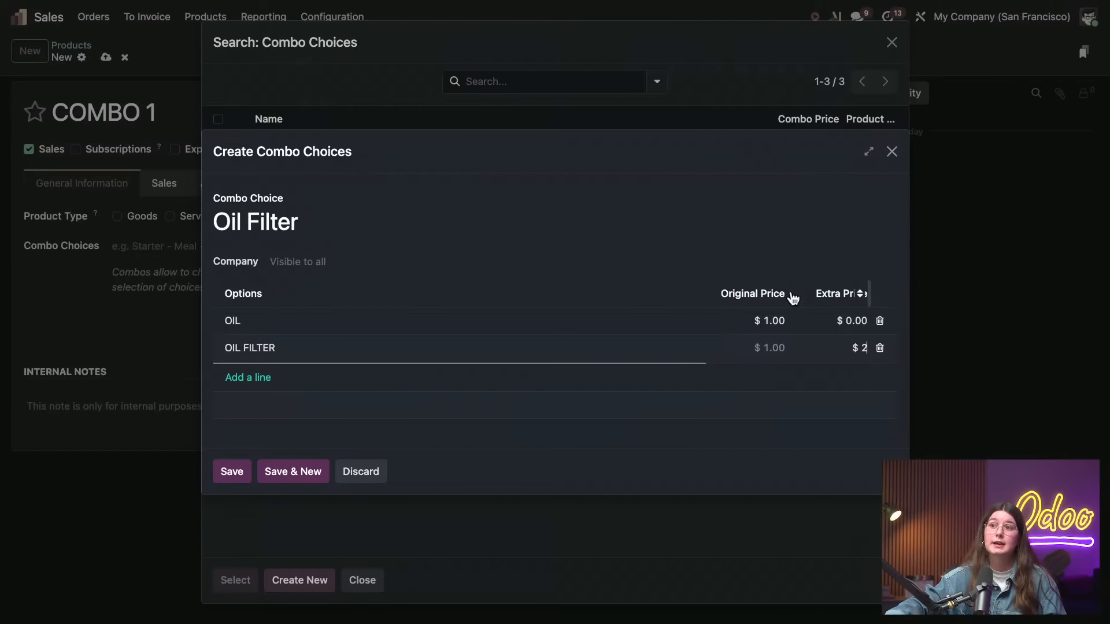
pyautogui.click(803, 218)
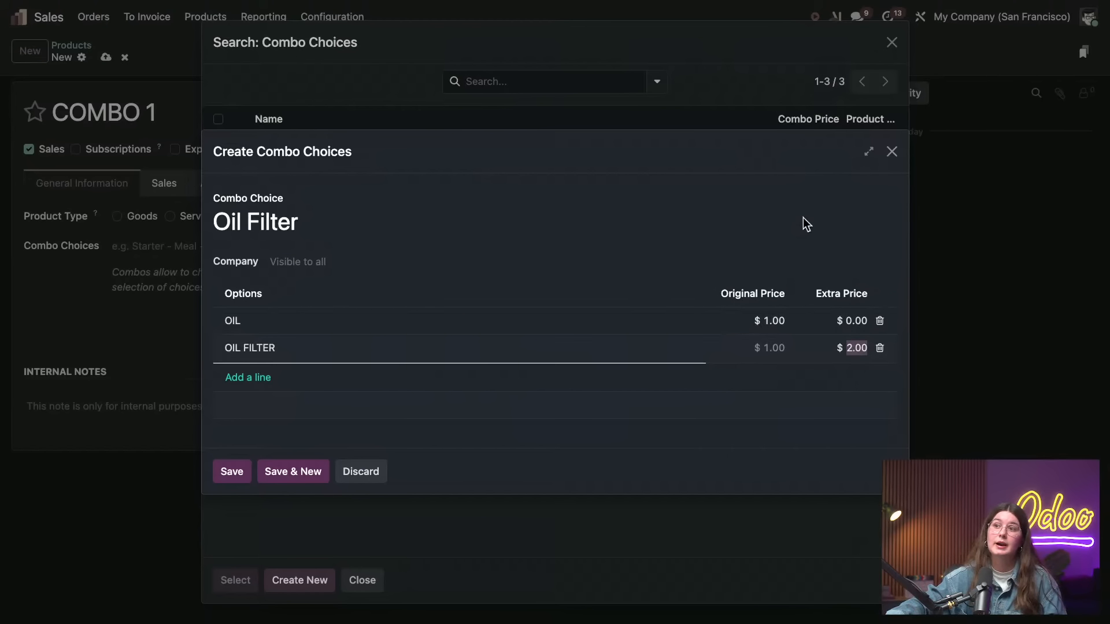
pyautogui.click(238, 468)
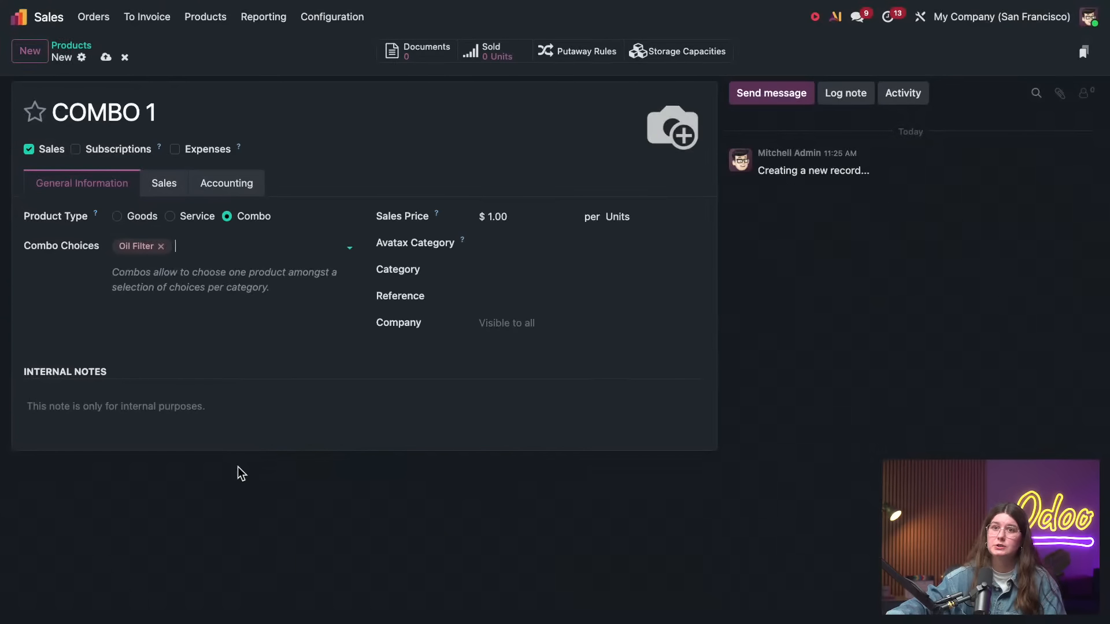
# Create a second combo choice named Motor Oil with a new product OIL 1 as its first option
pyautogui.click(205, 244)
pyautogui.write('MO')
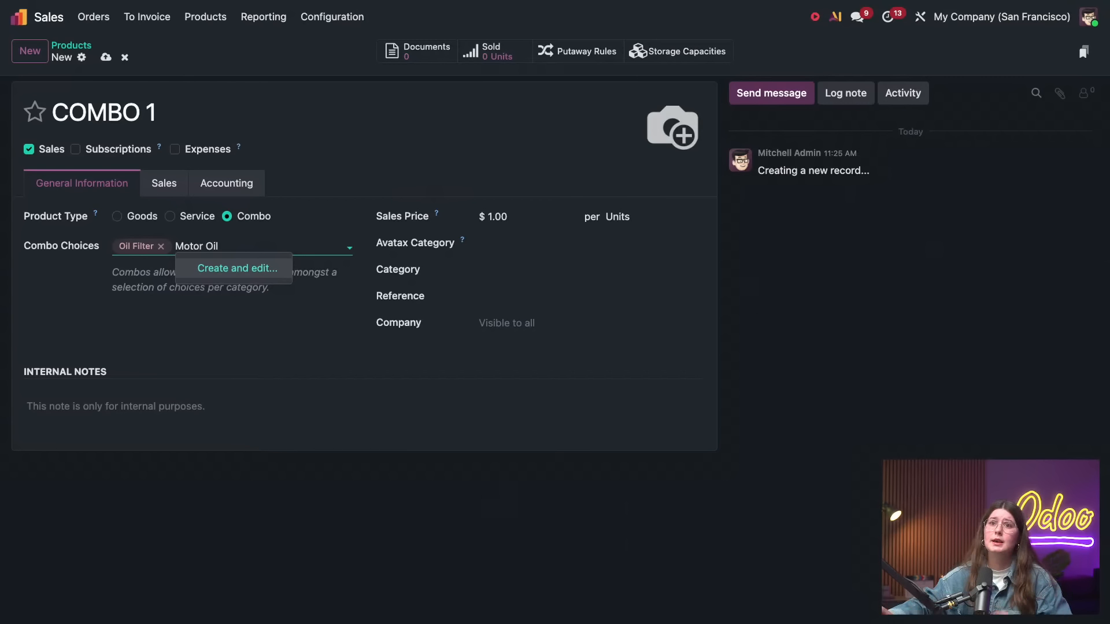
pyautogui.click(246, 268)
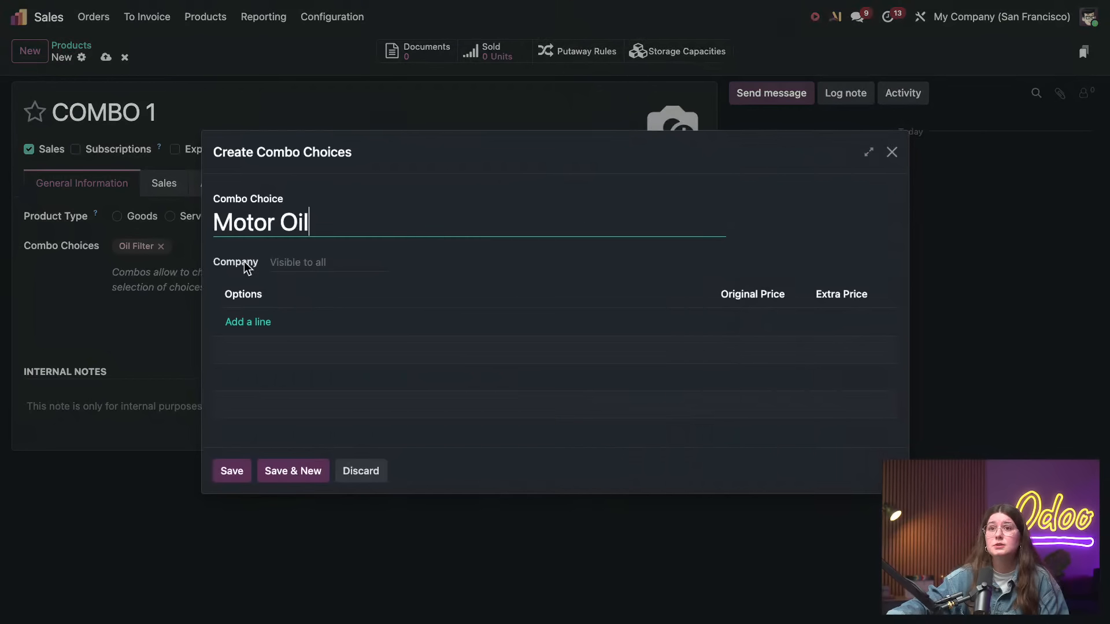
pyautogui.click(268, 328)
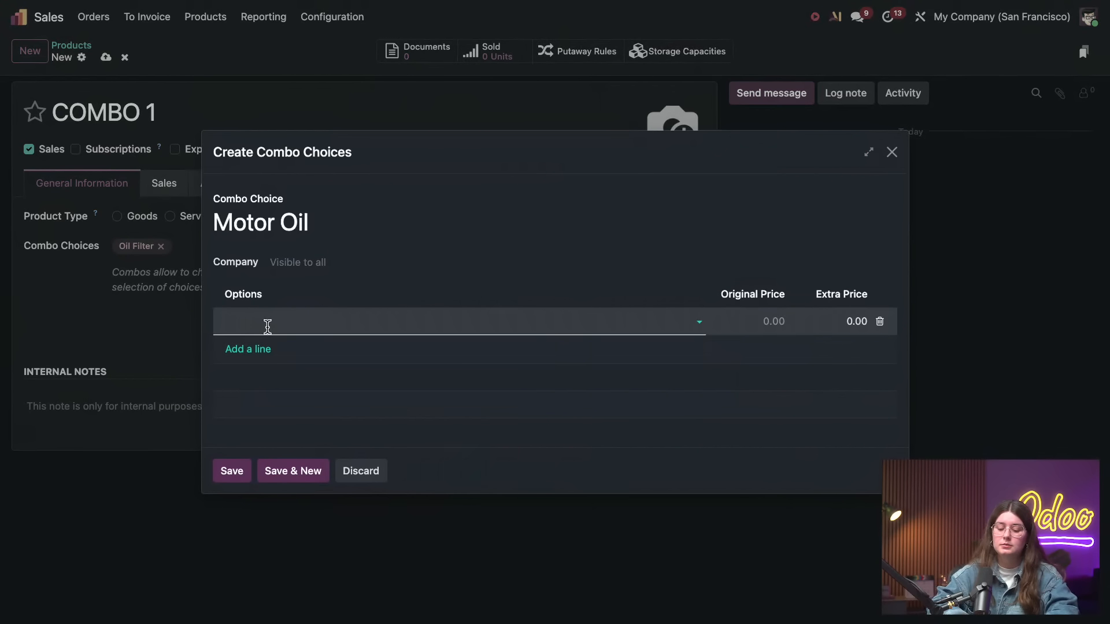
pyautogui.write('OIL 1')
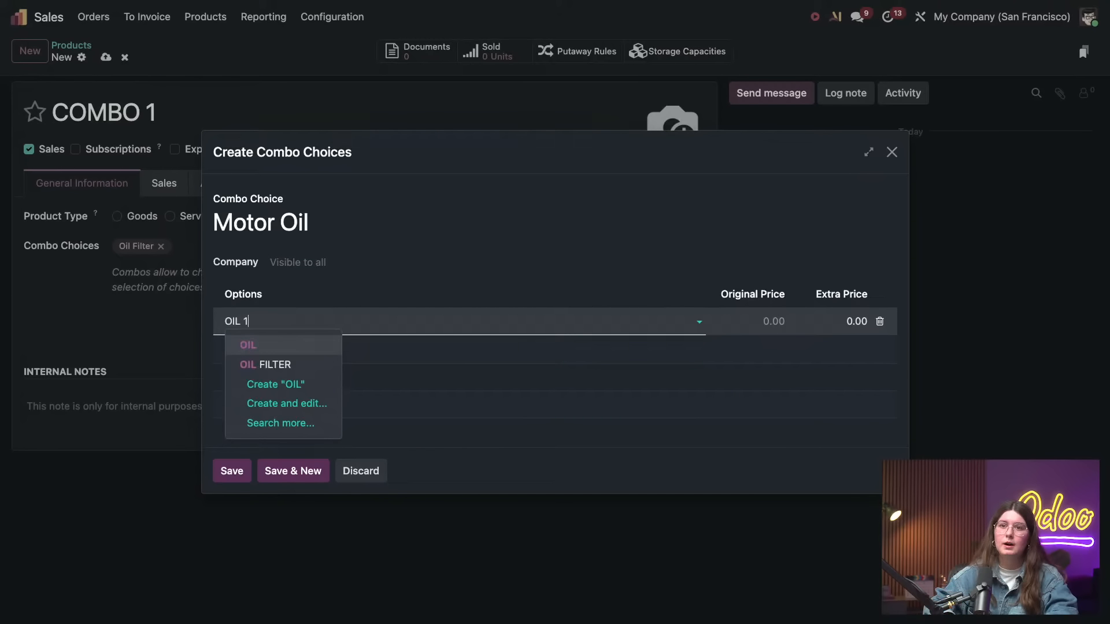
pyautogui.click(295, 348)
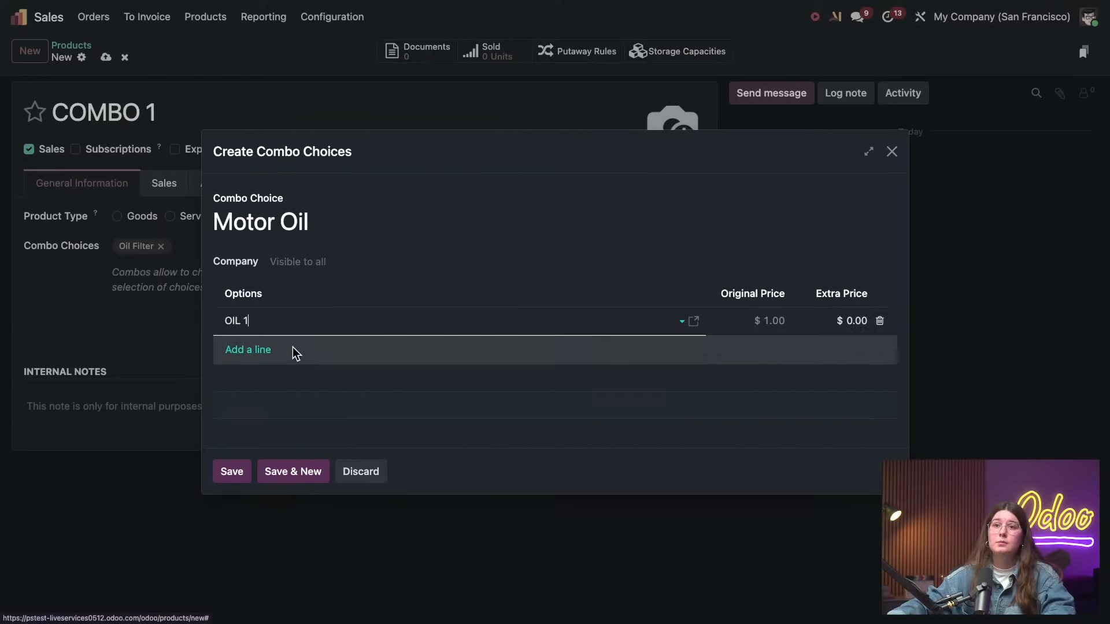
# Add a new product OIL 2 to Motor Oil with a $9.00 extra price, then save the choice and the COMBO 1 product
pyautogui.click(273, 349)
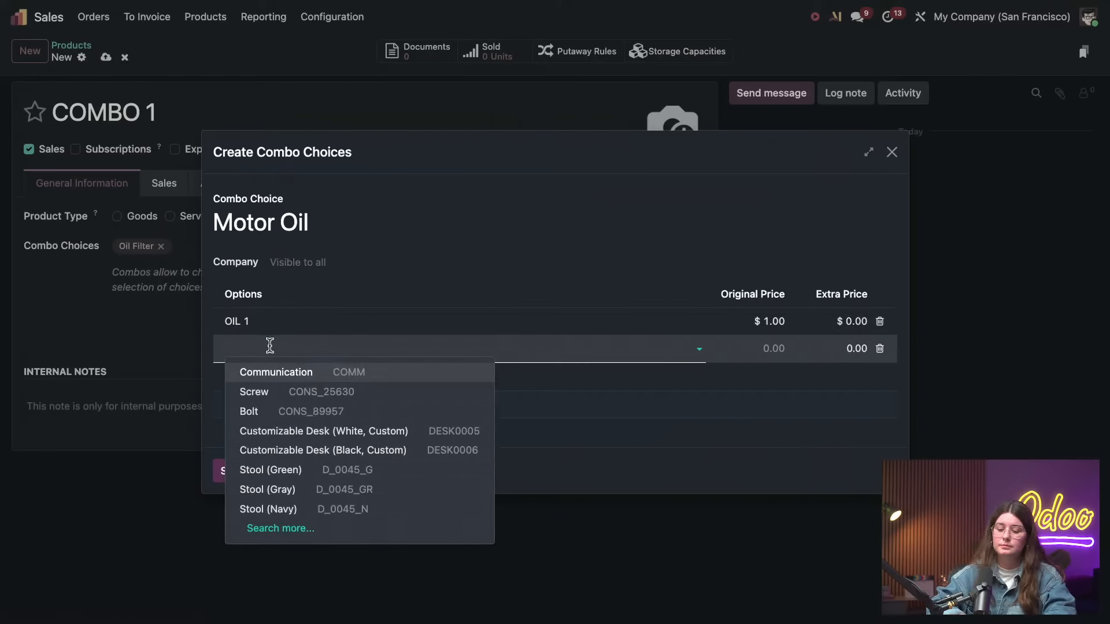
pyautogui.write('OIL 2')
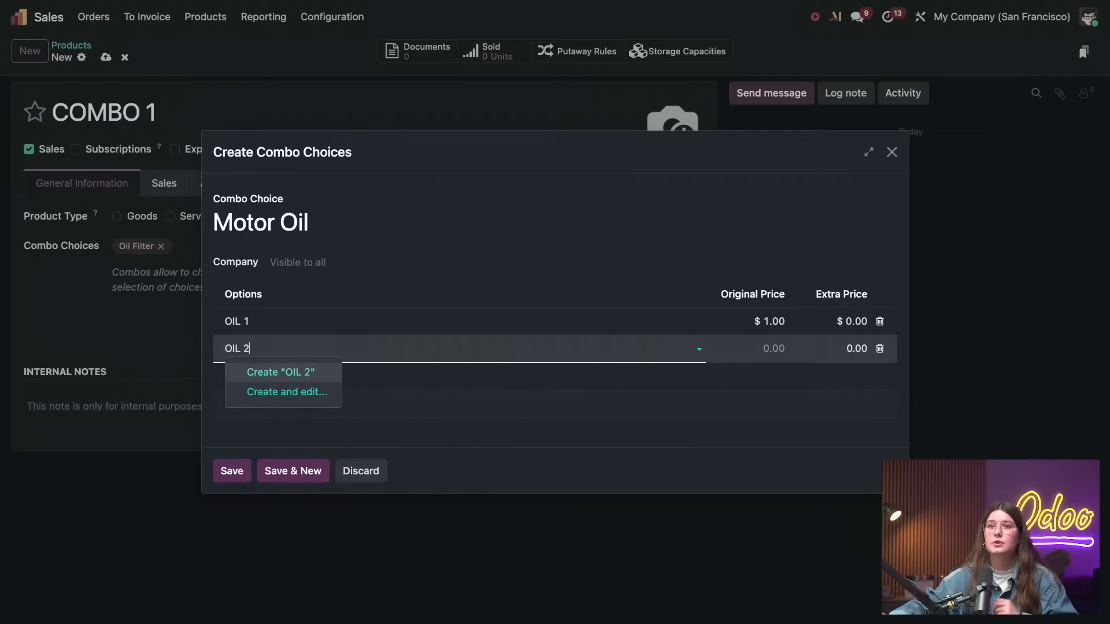
pyautogui.click(258, 375)
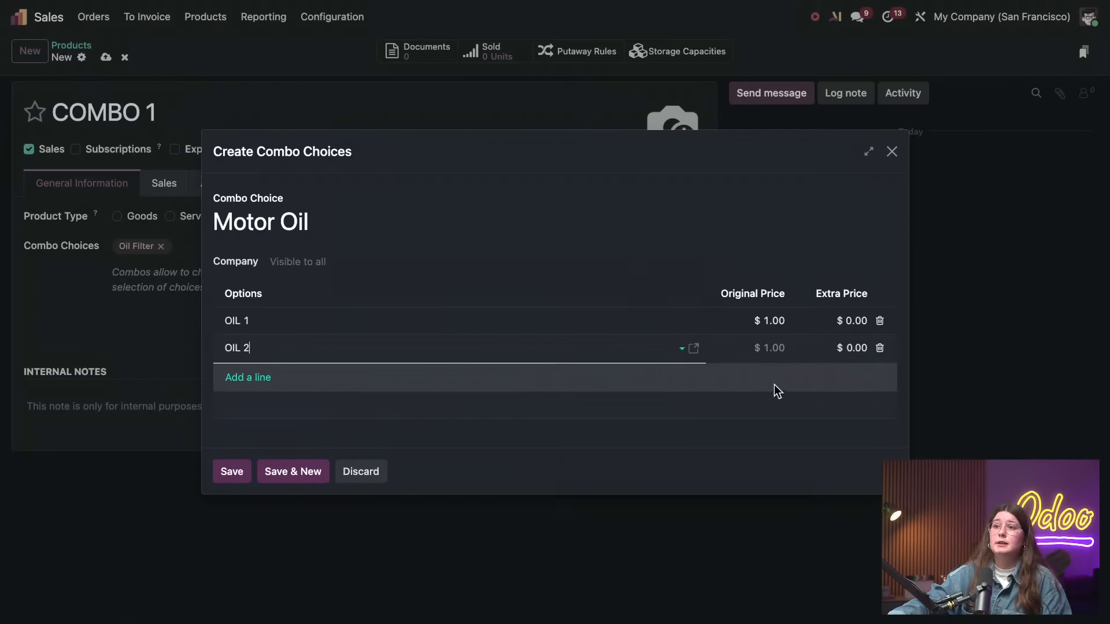
pyautogui.click(845, 343)
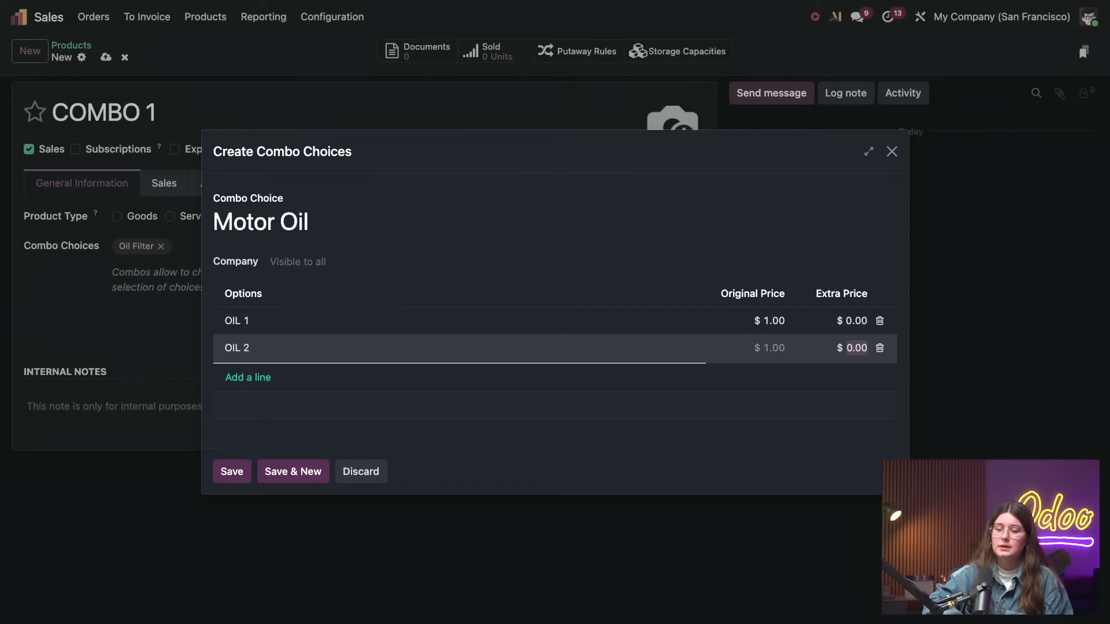
pyautogui.write('9')
pyautogui.click(838, 230)
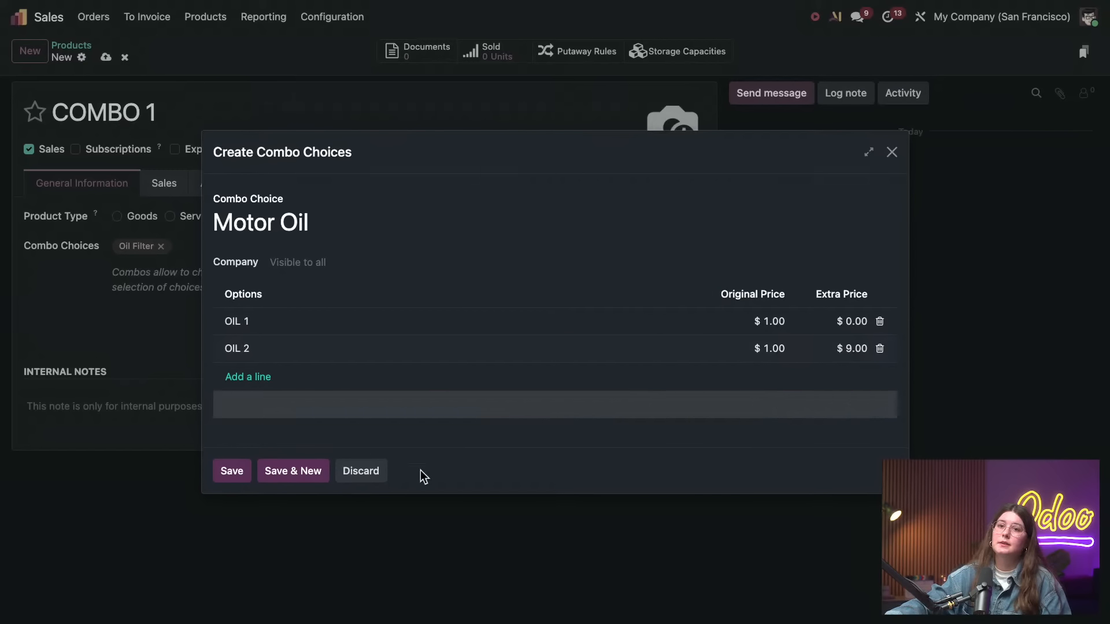
pyautogui.click(239, 475)
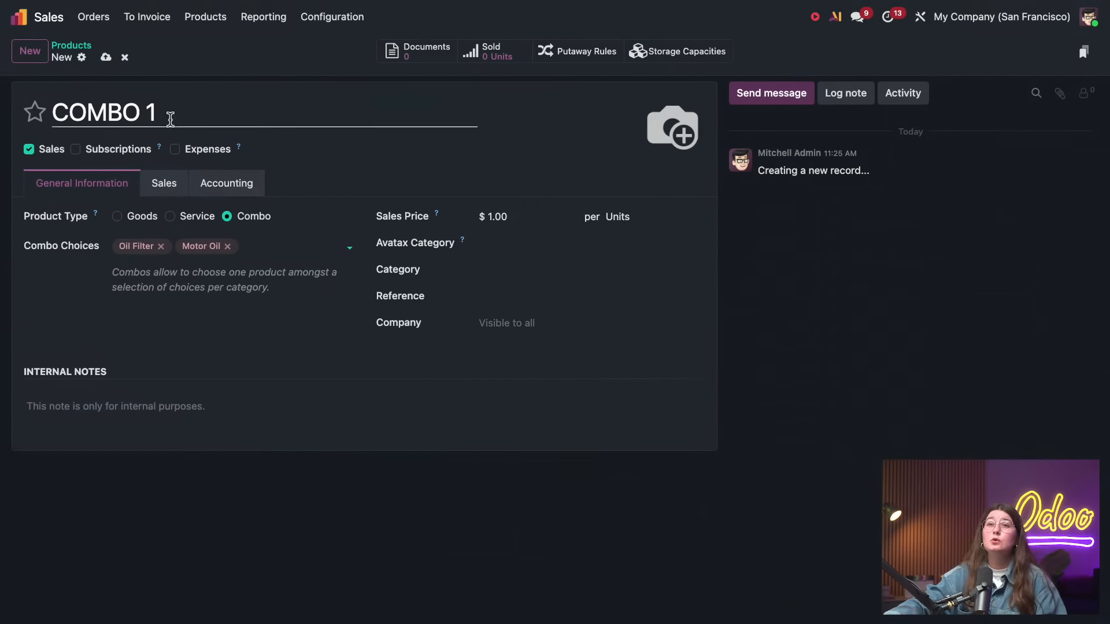
pyautogui.click(106, 57)
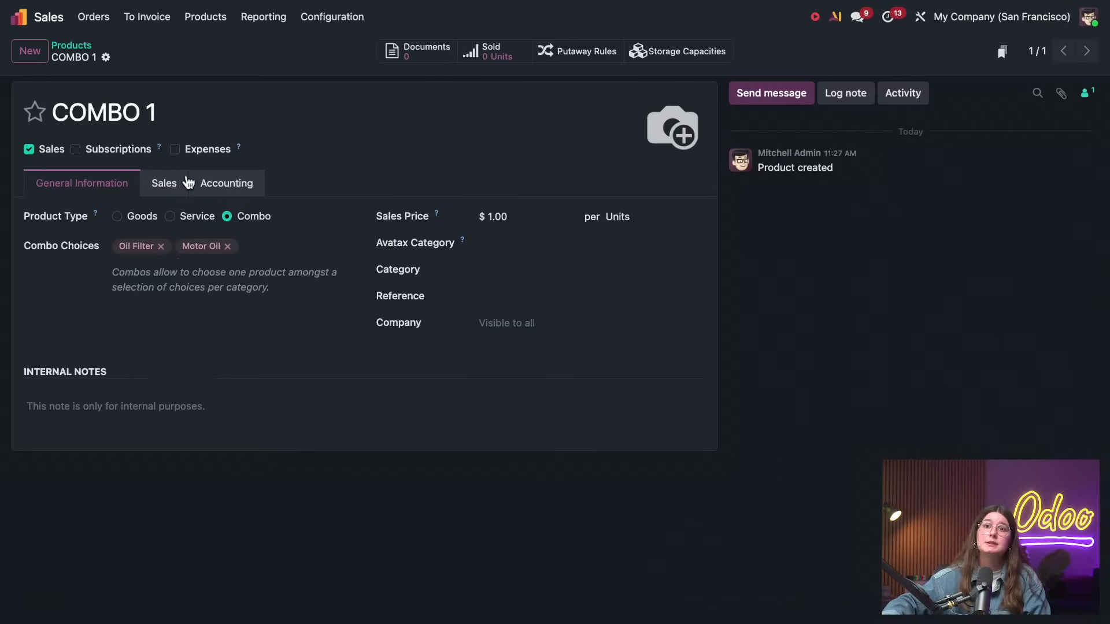
# Create a new sales quotation for the customer Acme Corporation
pyautogui.click(108, 18)
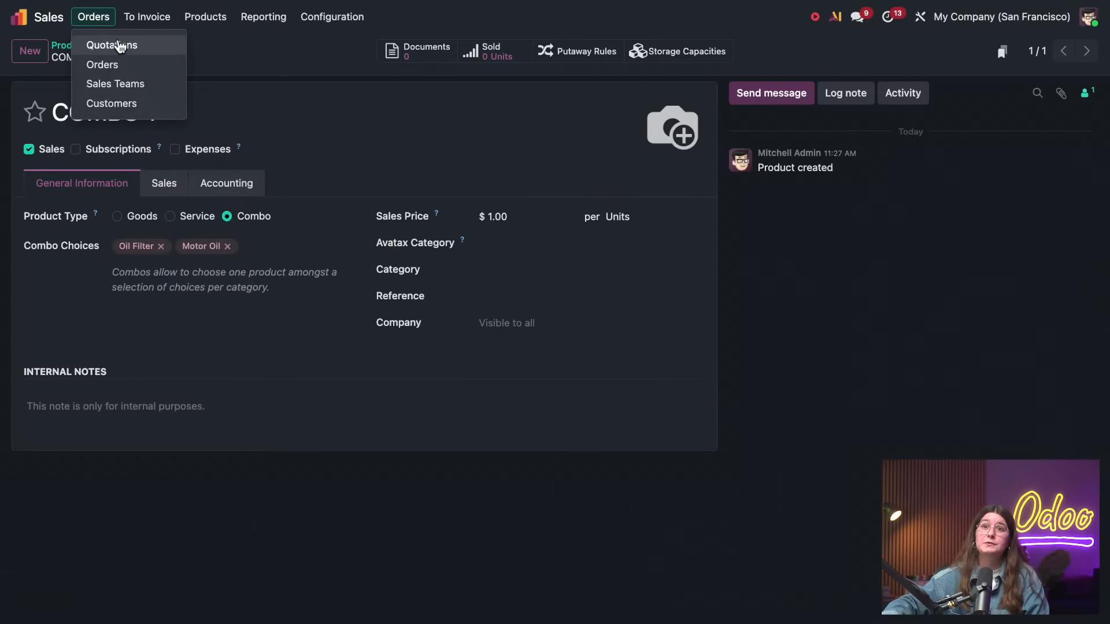
pyautogui.click(121, 65)
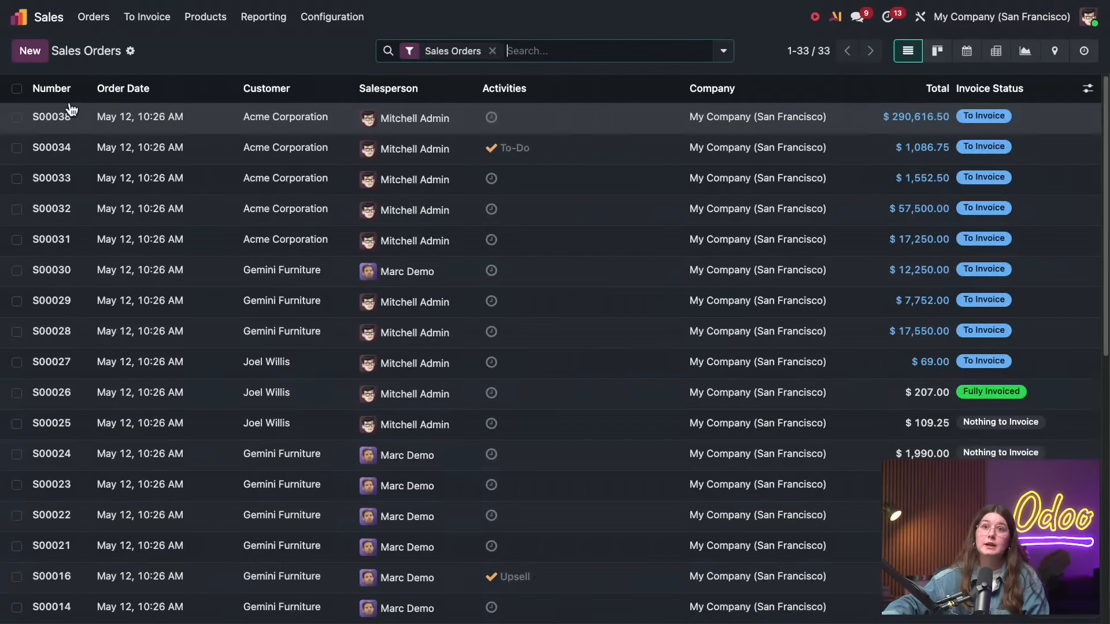
pyautogui.click(39, 54)
pyautogui.click(179, 166)
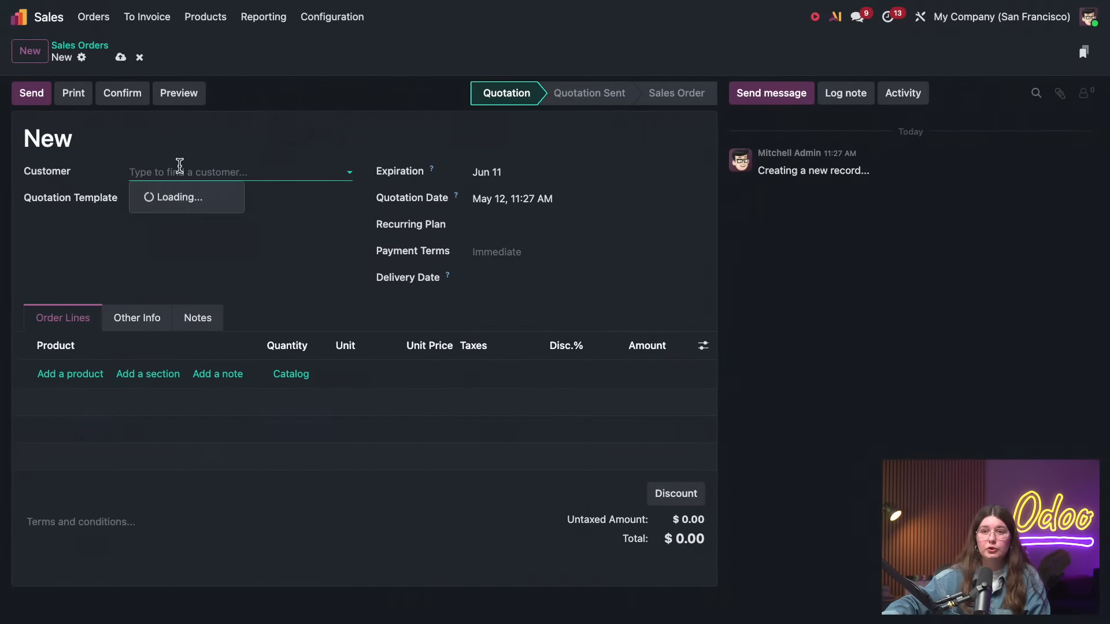
pyautogui.click(180, 197)
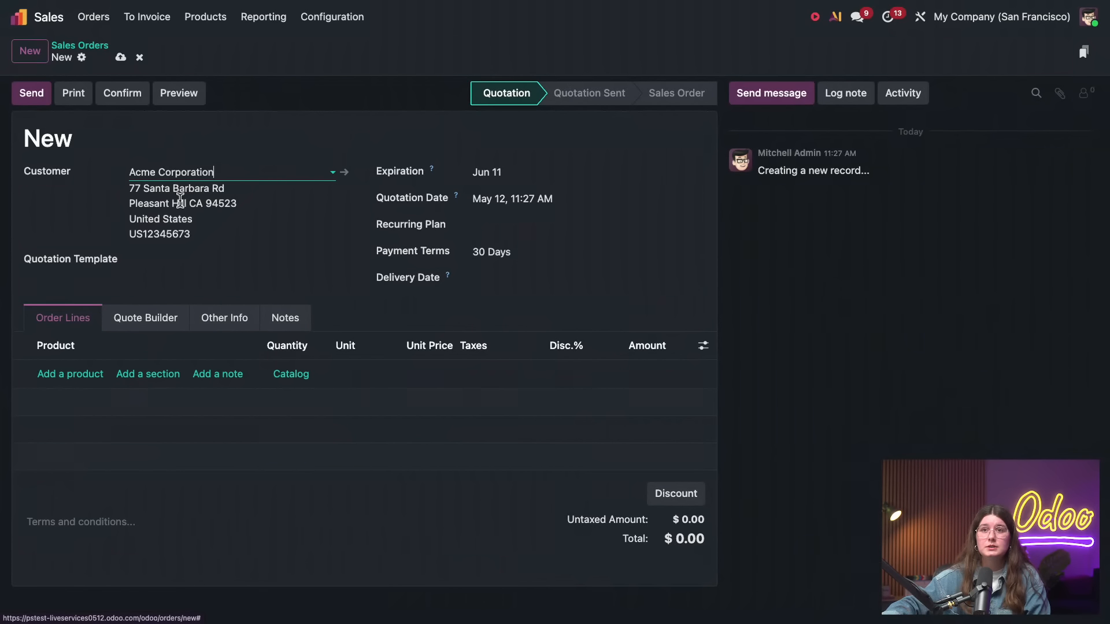
# Add COMBO 1 to the quotation with OIL FILTER and OIL 1 as the chosen options, then save the quotation
pyautogui.click(94, 374)
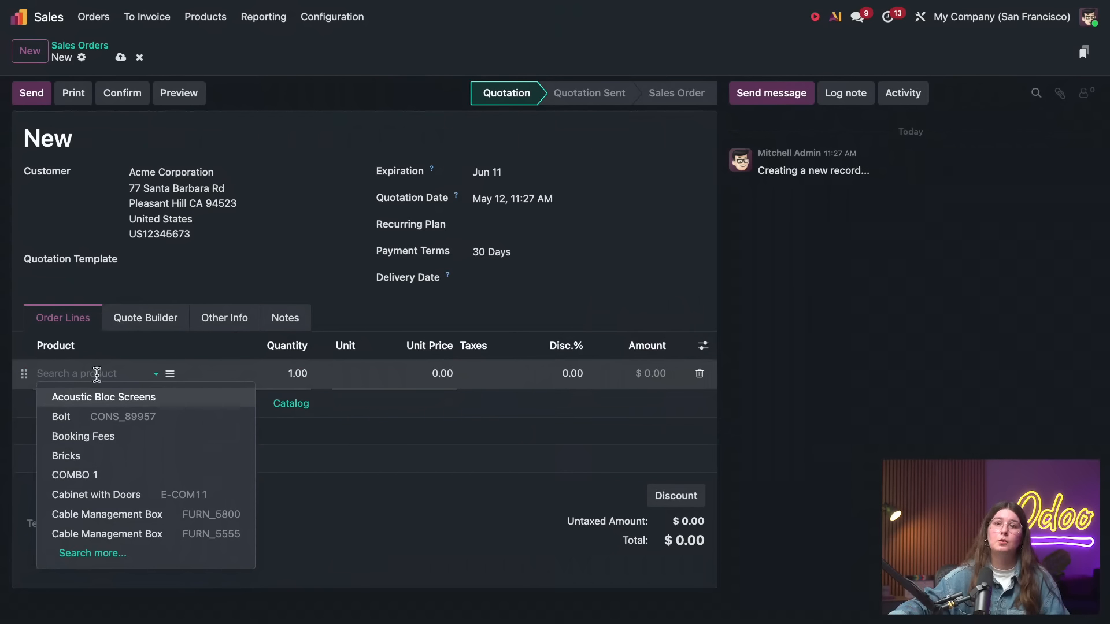
pyautogui.click(248, 474)
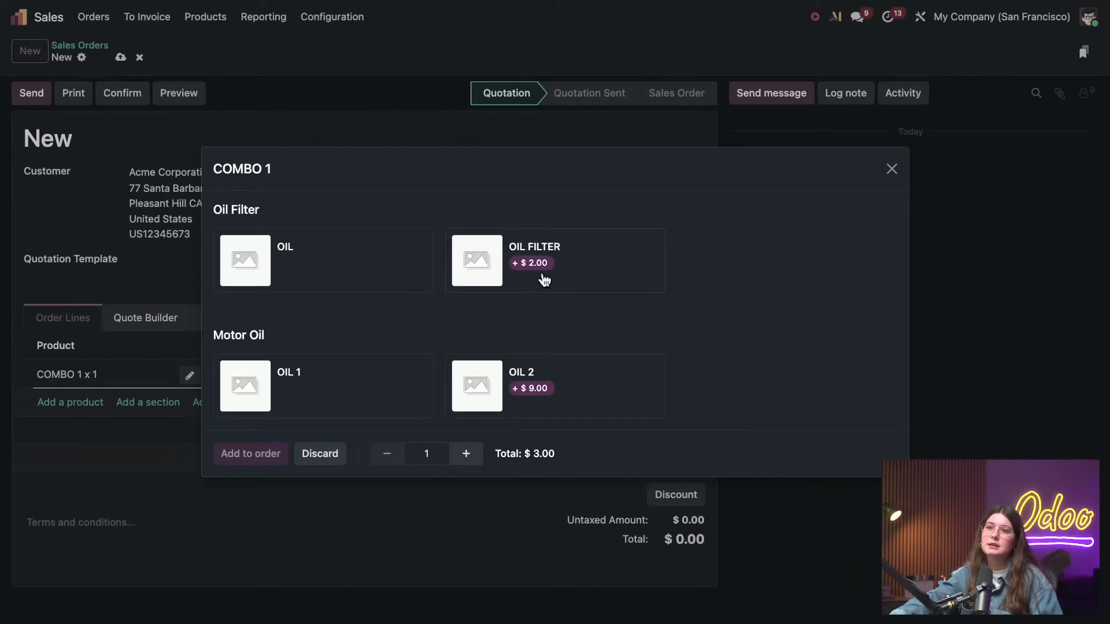
pyautogui.click(377, 392)
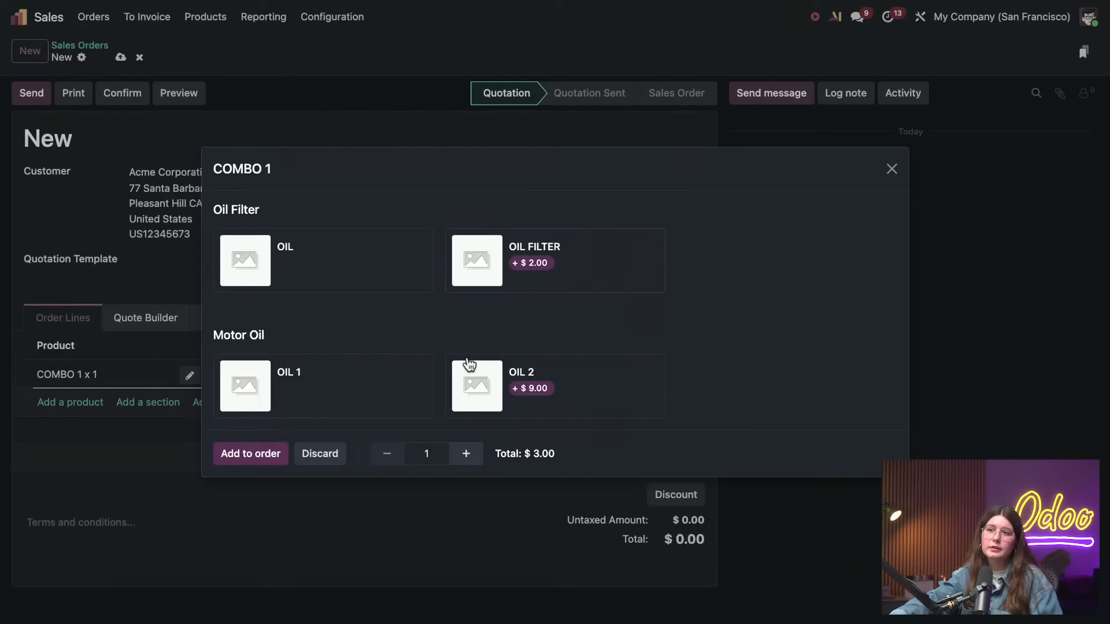
pyautogui.click(273, 452)
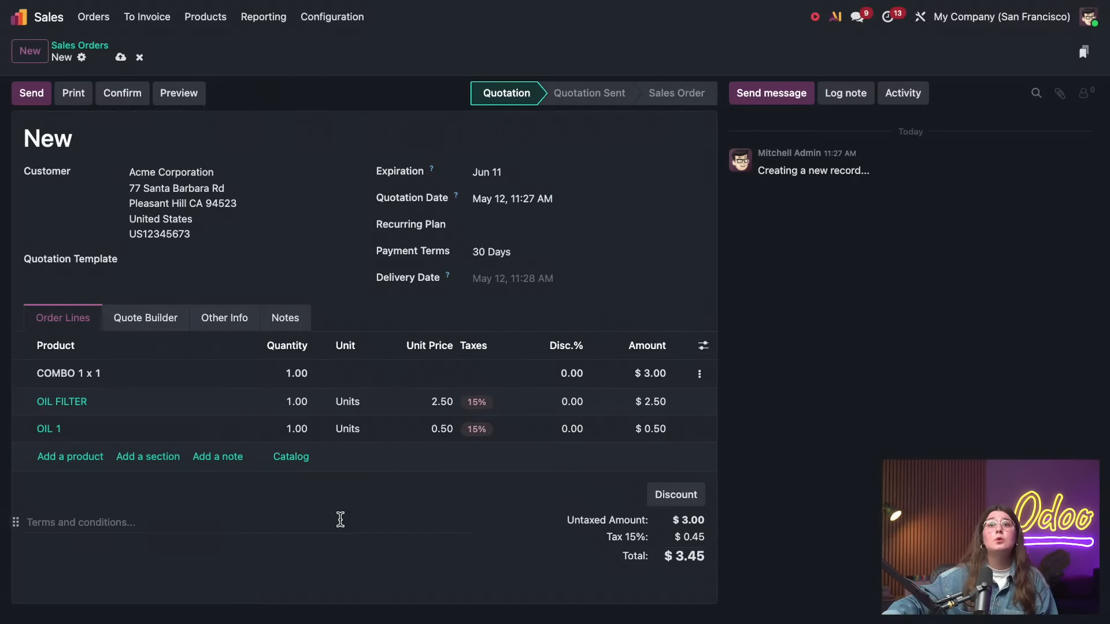
pyautogui.click(121, 57)
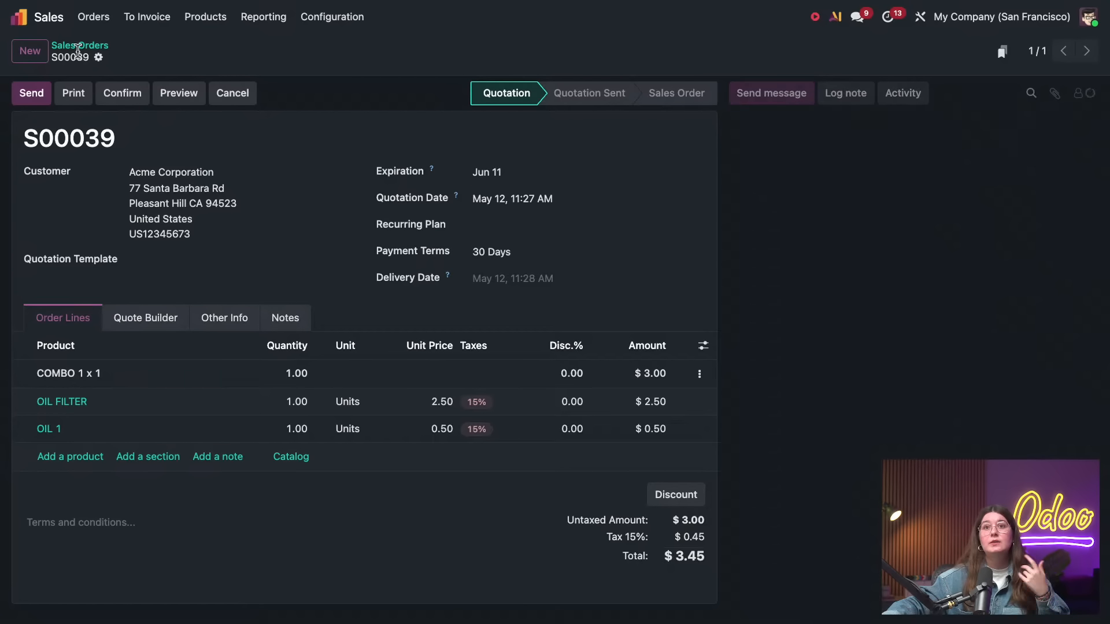
# Switch to Manufacturing and start a new bill of materials
pyautogui.click(26, 15)
pyautogui.click(297, 366)
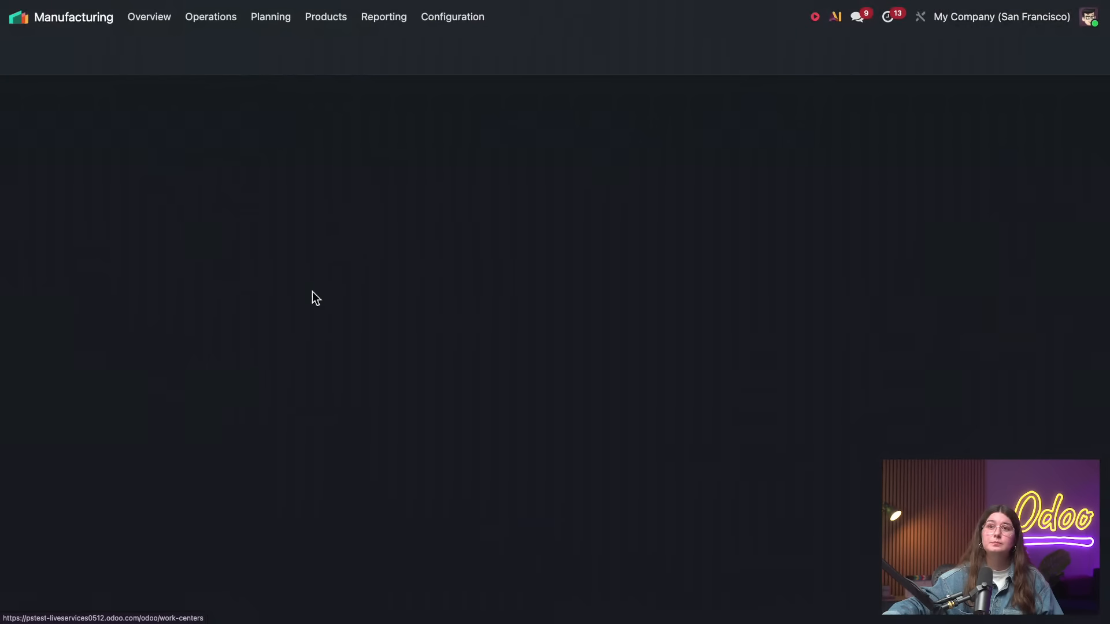
pyautogui.click(316, 21)
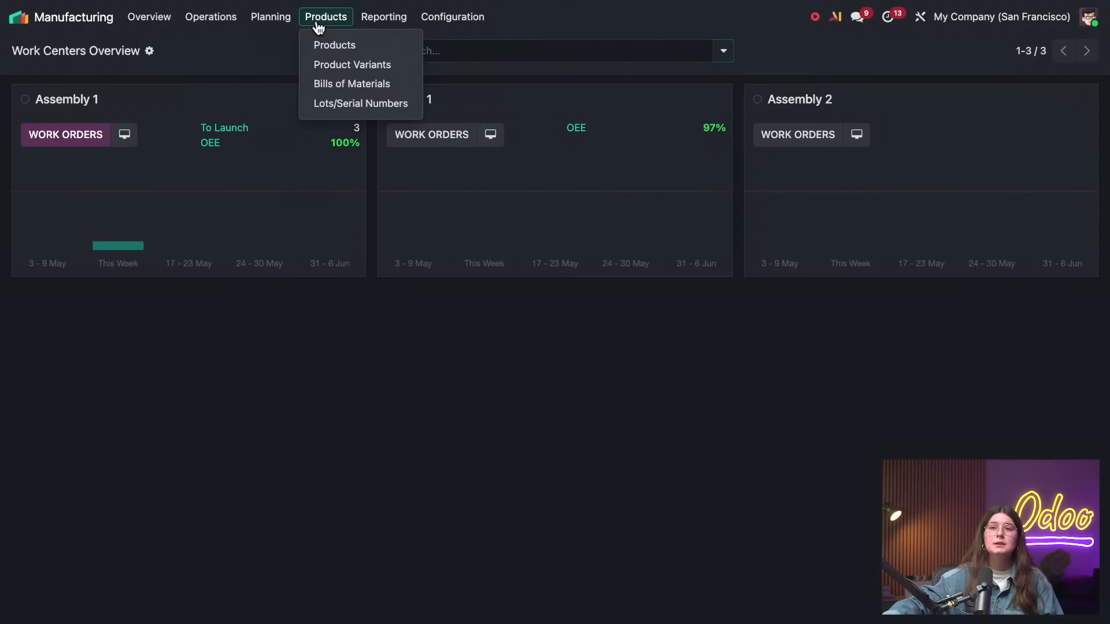
pyautogui.click(342, 81)
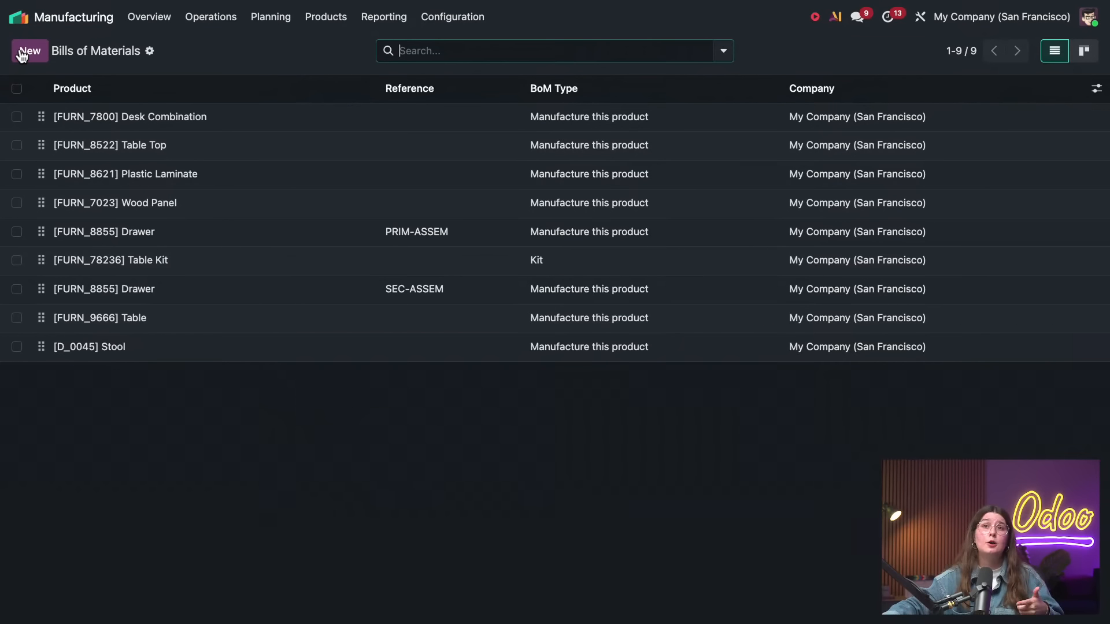
pyautogui.click(23, 52)
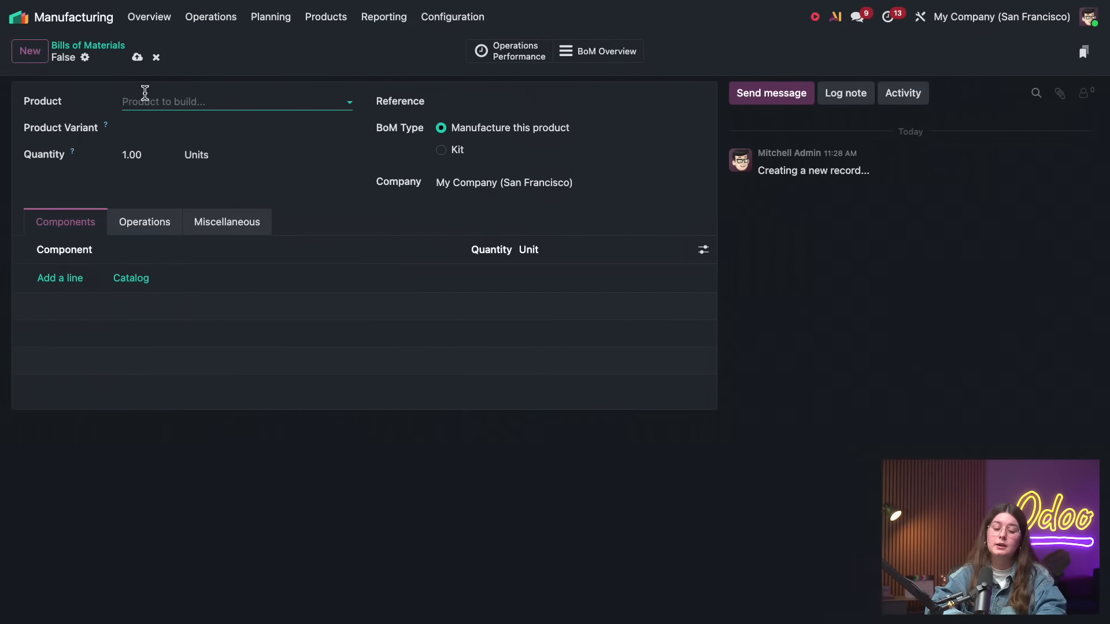
# Create a new product PACKAGE 1 as the product built by the bill of materials
pyautogui.write('PACKEG')
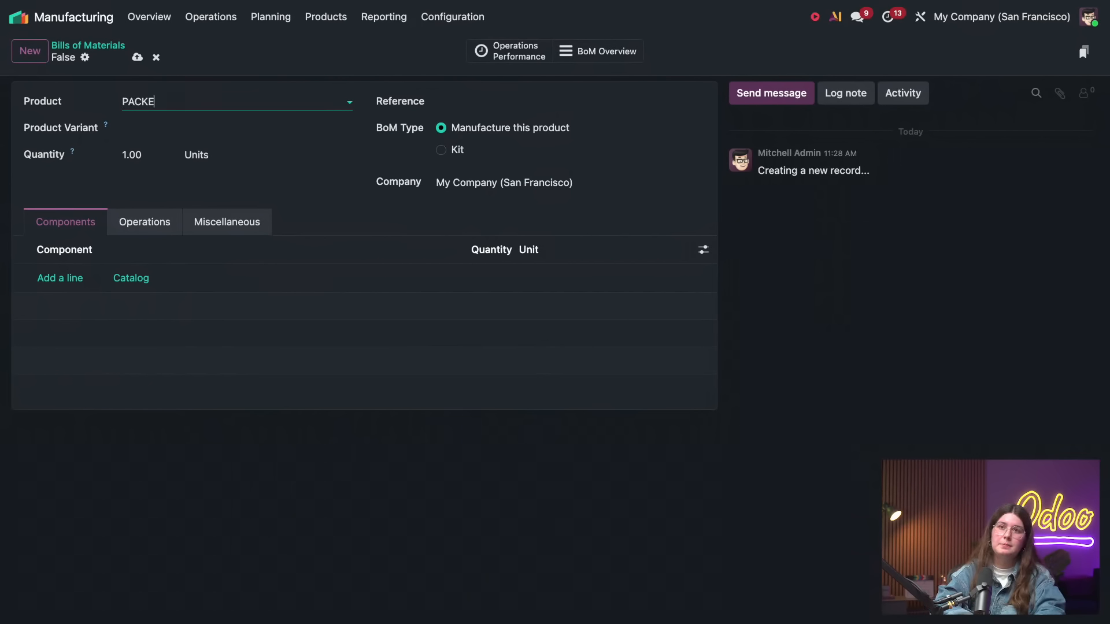
pyautogui.press('BackSpace')
pyautogui.press('BackSpace')
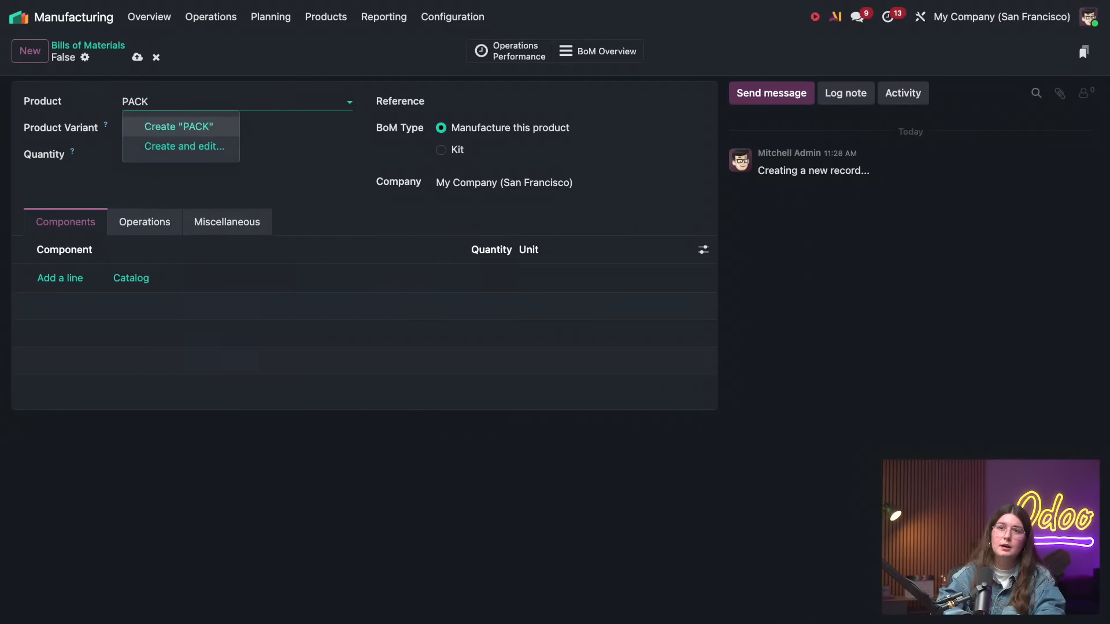
pyautogui.write('AGE !')
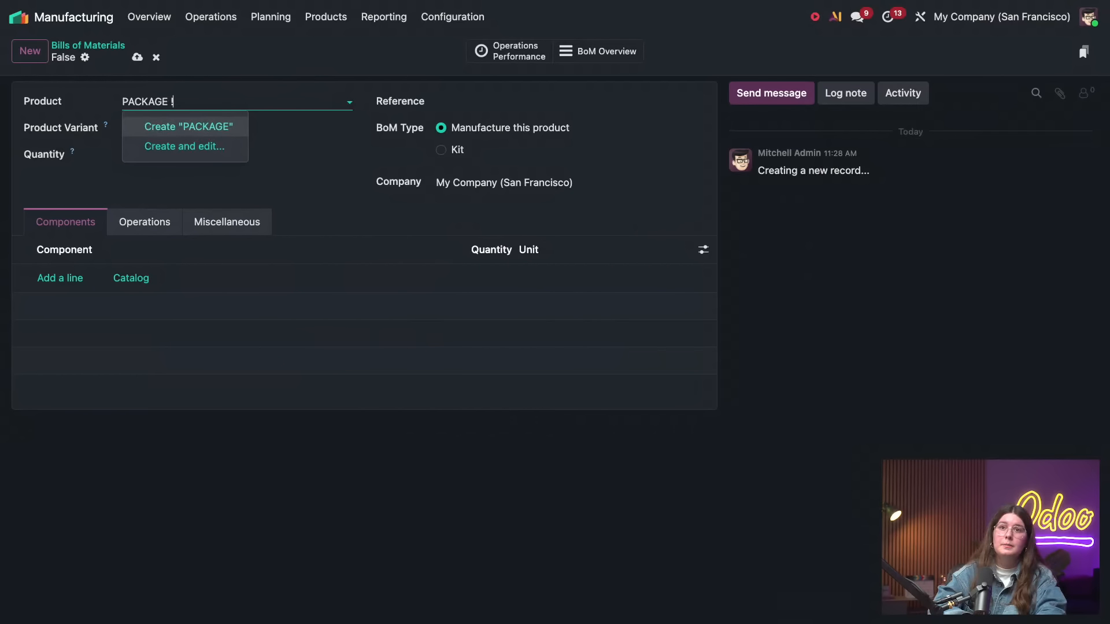
pyautogui.press('BackSpace')
pyautogui.write('!')
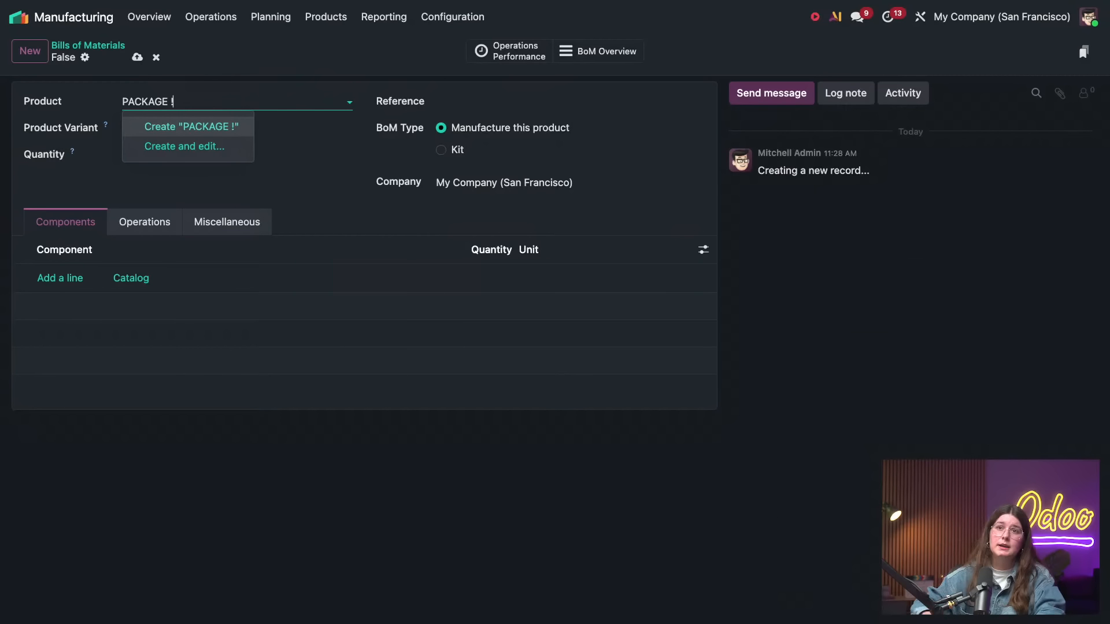
pyautogui.press('BackSpace')
pyautogui.write('1')
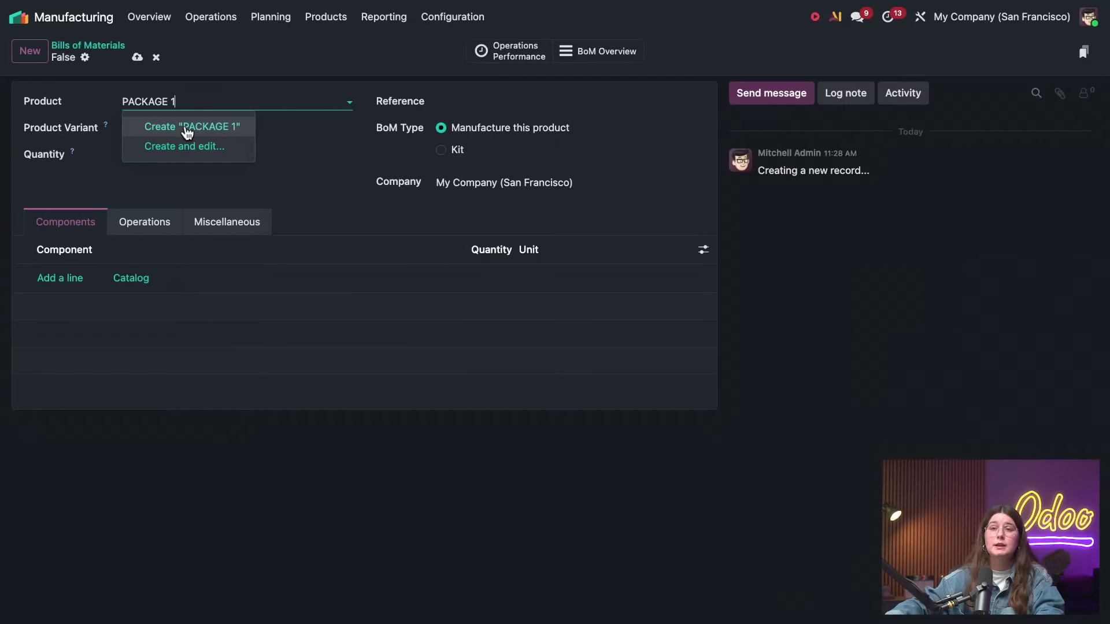
pyautogui.click(187, 132)
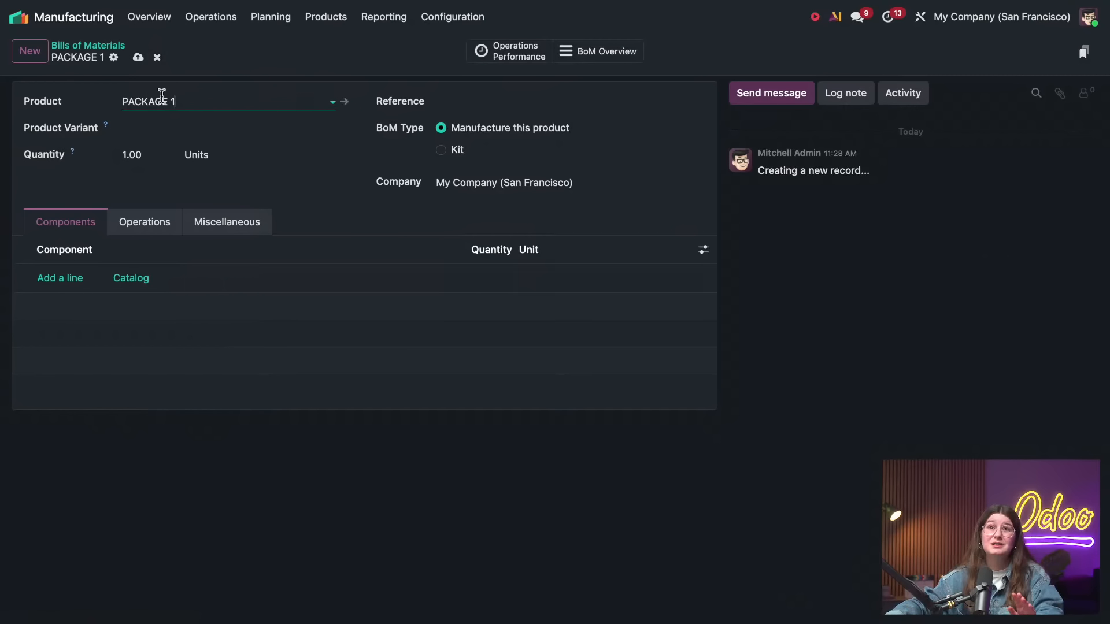
# Add OIL 1 and OIL FILTER as components of PACKAGE 1, and save the bill of materials with the type Kit
pyautogui.click(74, 278)
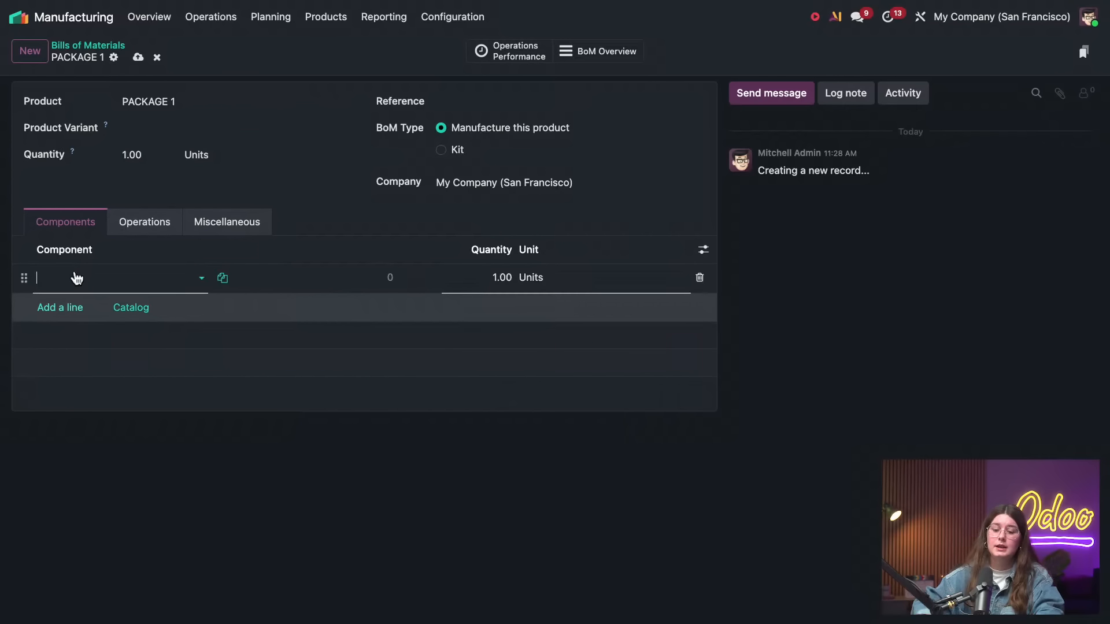
pyautogui.write('oil')
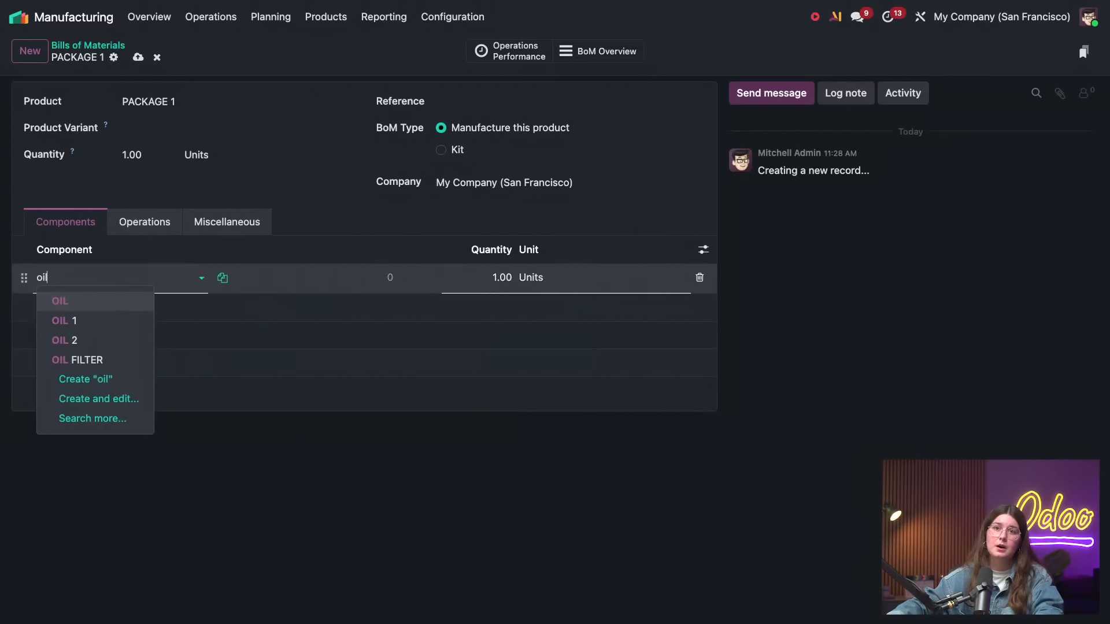
pyautogui.click(77, 321)
pyautogui.click(75, 309)
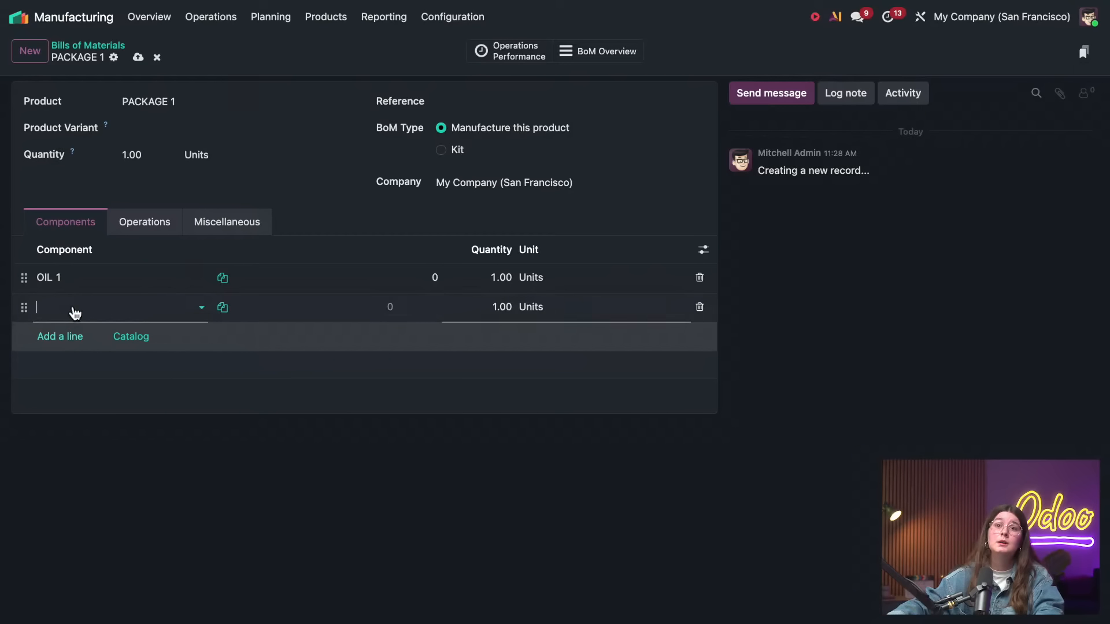
pyautogui.write('oil')
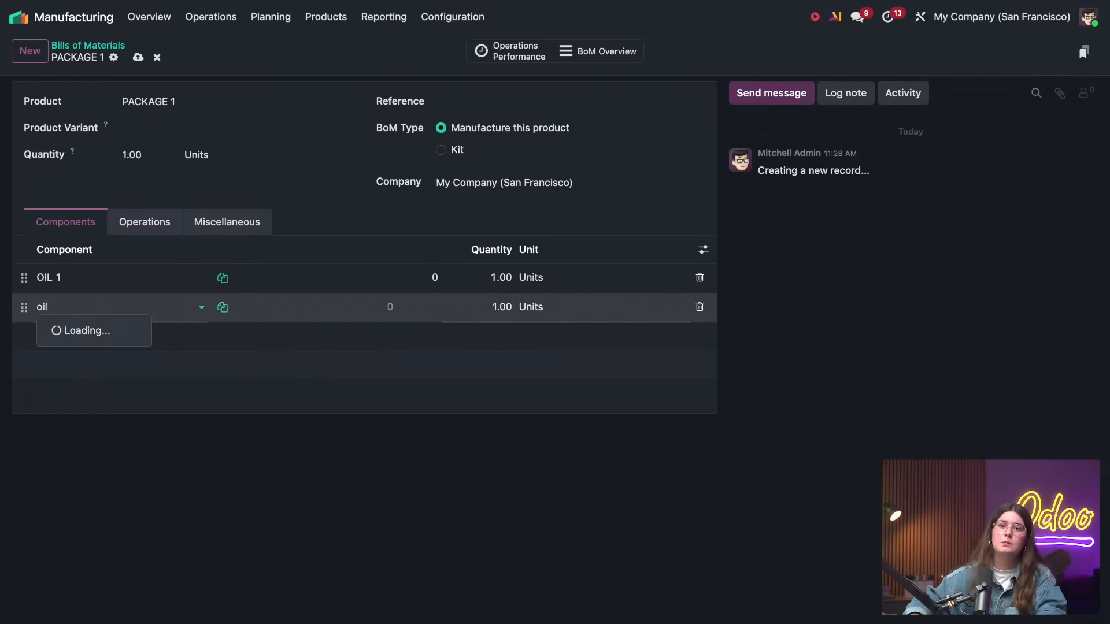
pyautogui.click(124, 384)
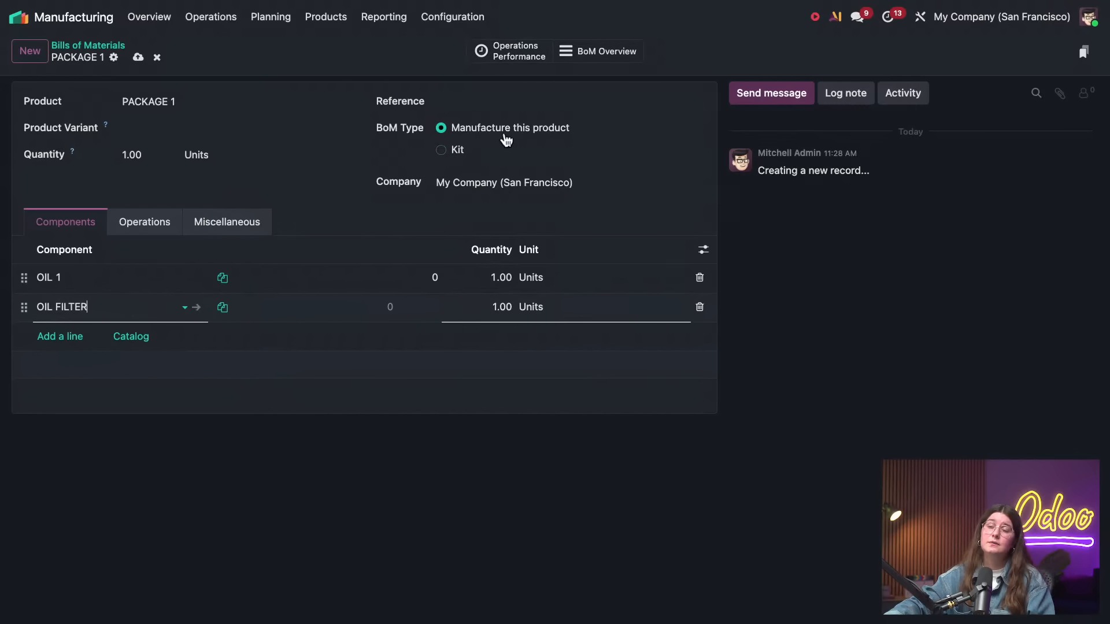
pyautogui.click(462, 150)
pyautogui.click(138, 58)
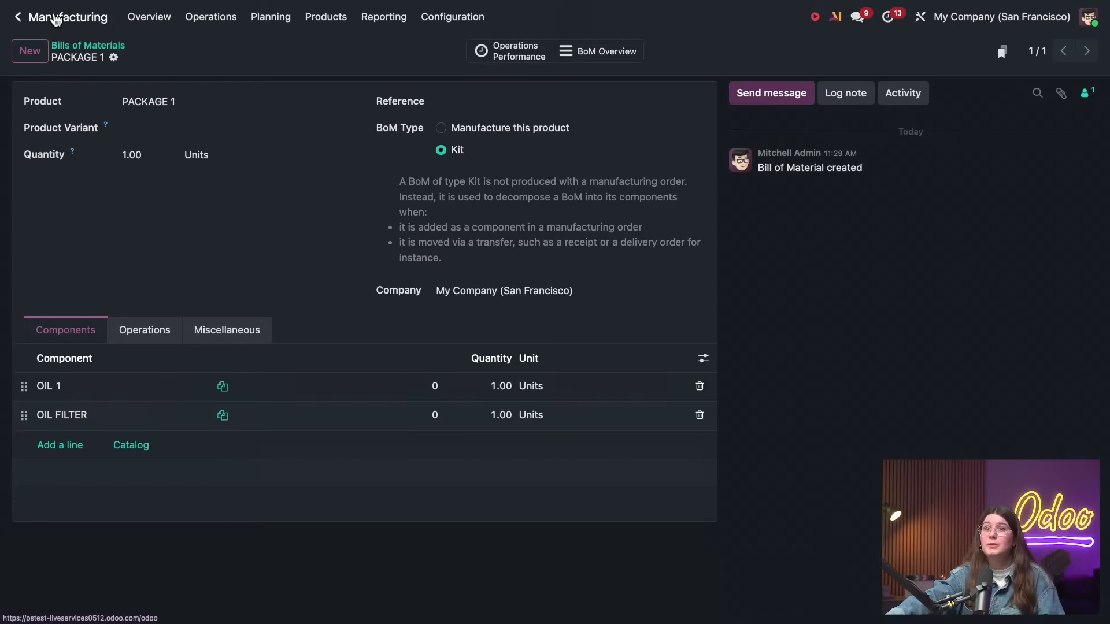
# Return to Sales and create another new quotation for Acme Corporation
pyautogui.moveTo(57, 18); pyautogui.dragTo(22, 17)
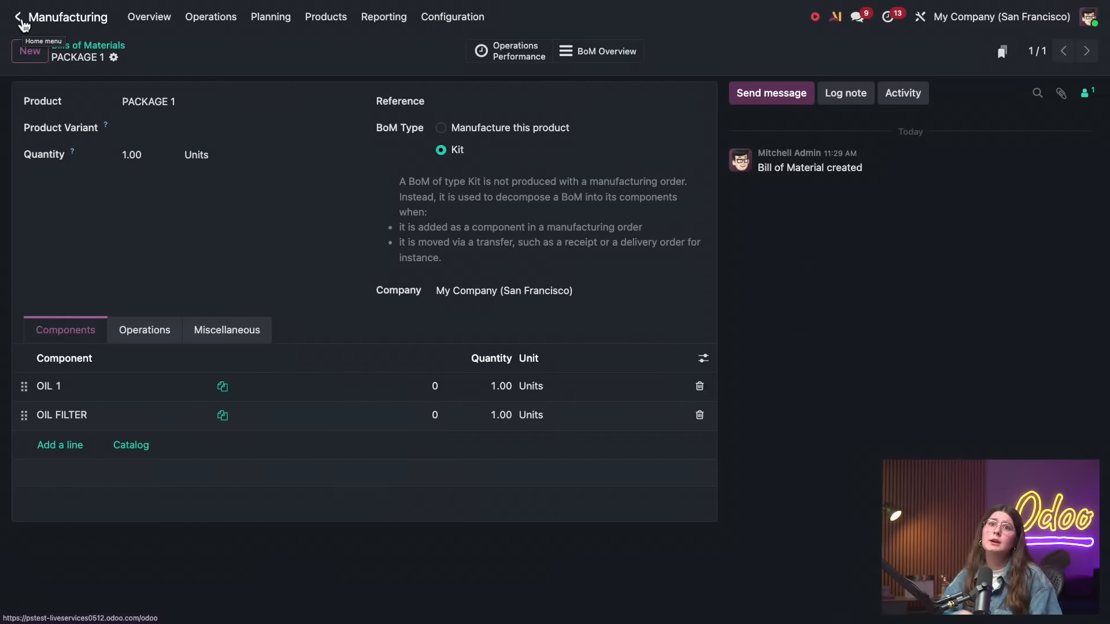
pyautogui.click(22, 22)
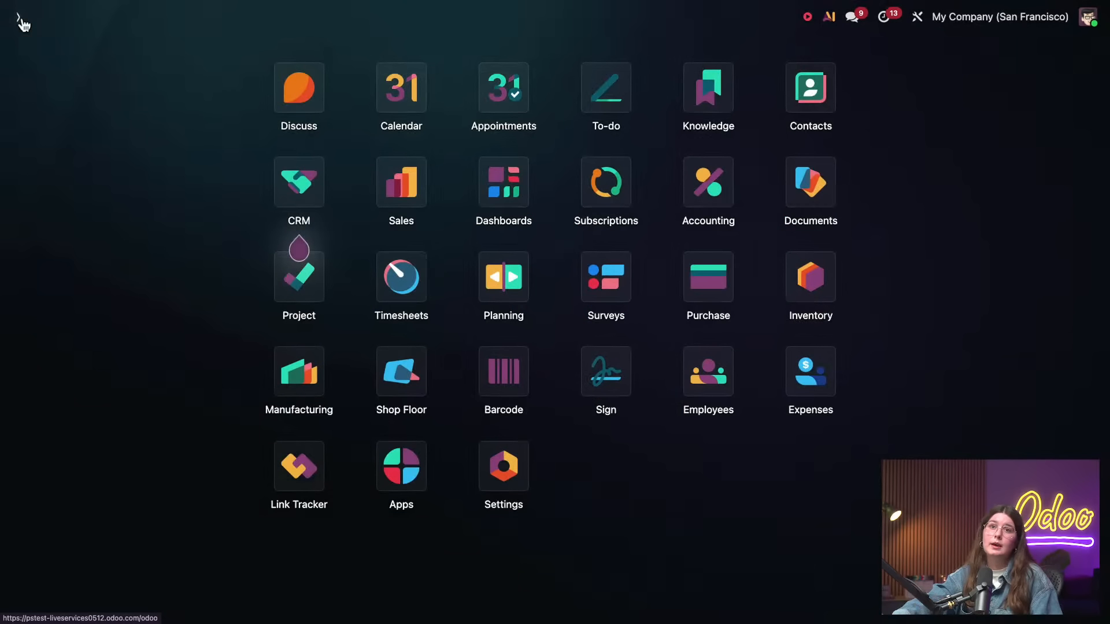
pyautogui.click(397, 179)
pyautogui.click(30, 51)
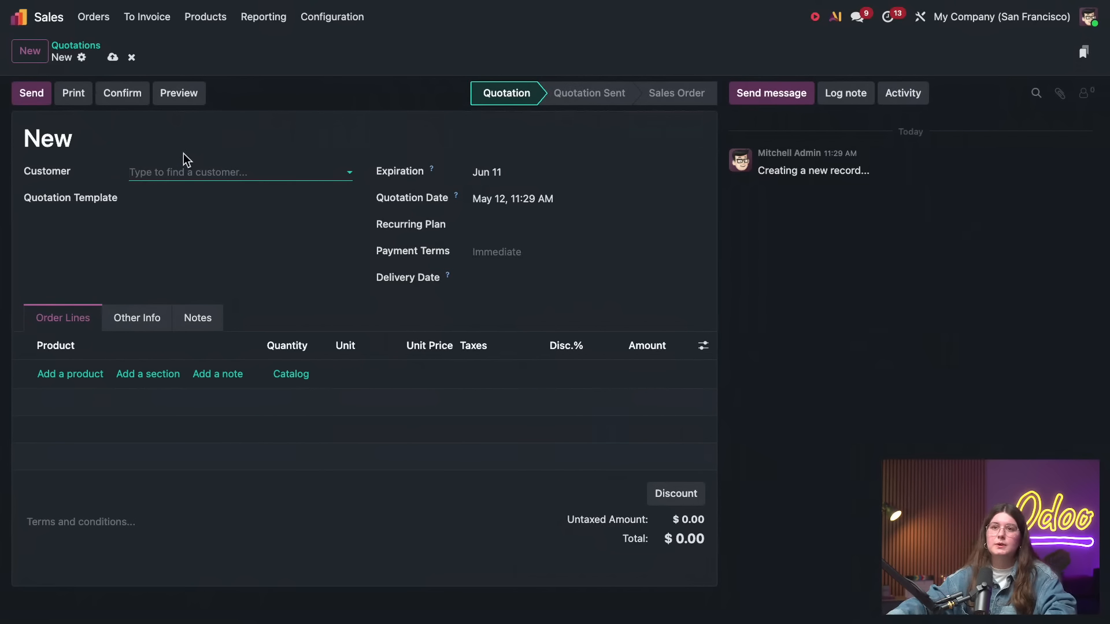
pyautogui.click(232, 171)
pyautogui.click(216, 194)
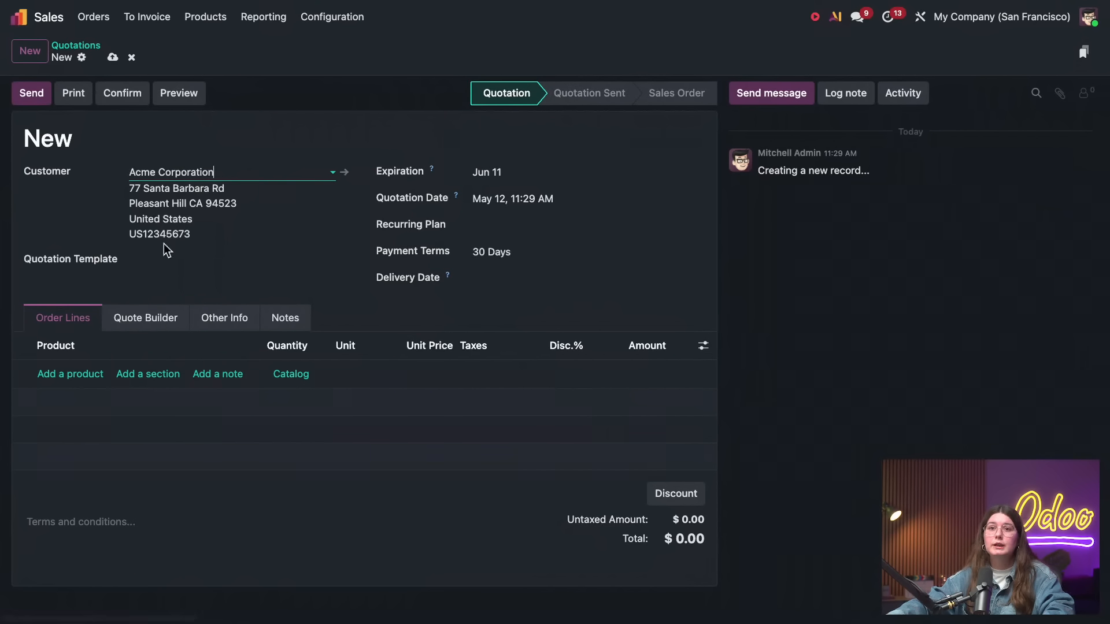
# Add the PACKAGE 1 kit product to the quotation's order lines
pyautogui.click(82, 375)
pyautogui.write('pack')
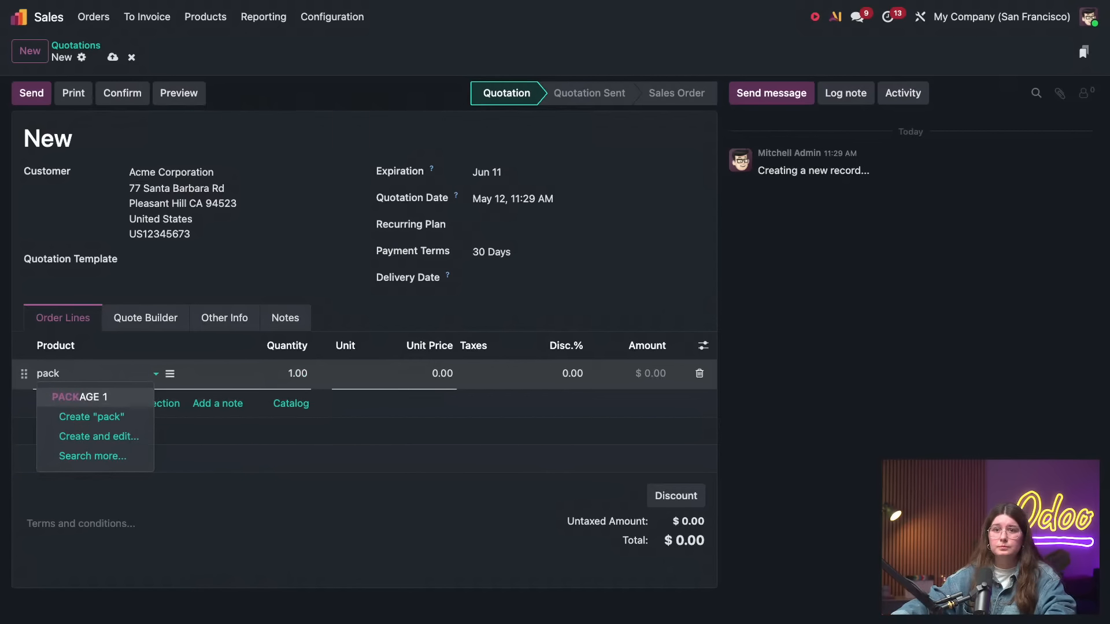
pyautogui.click(59, 397)
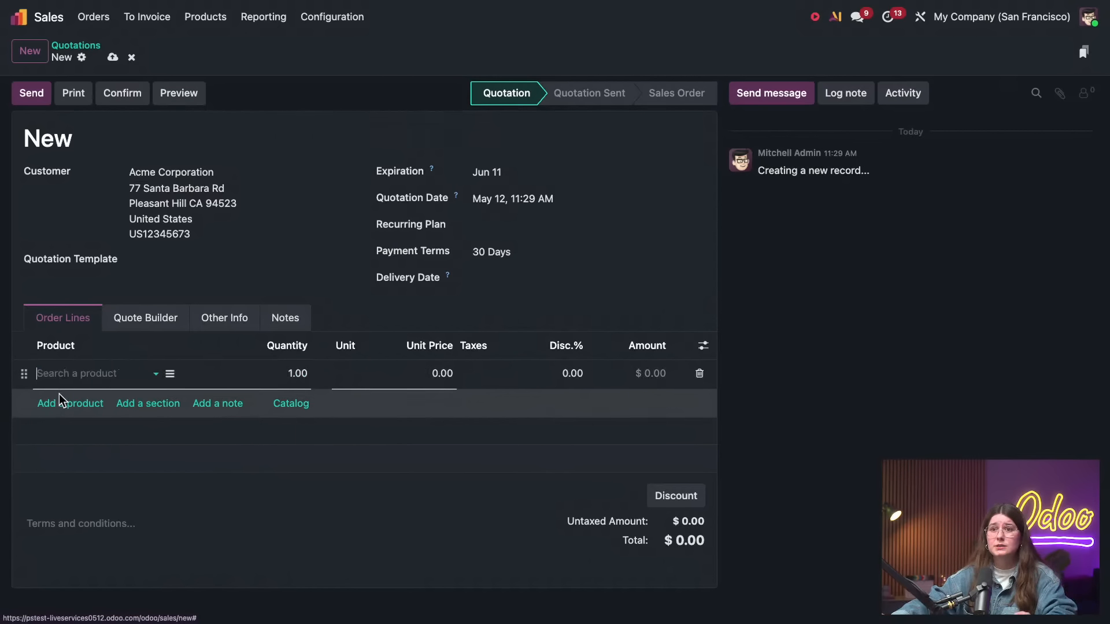
# Confirm the PACKAGE 1 quotation as a sales order and open its delivery to inspect the kit's components
pyautogui.click(141, 91)
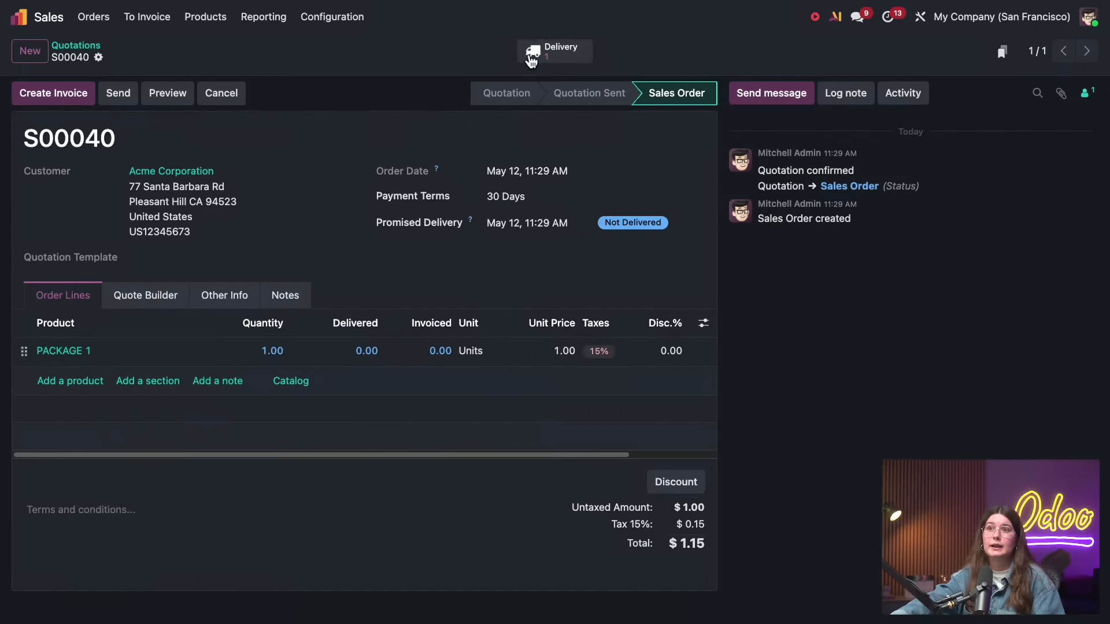
pyautogui.click(534, 55)
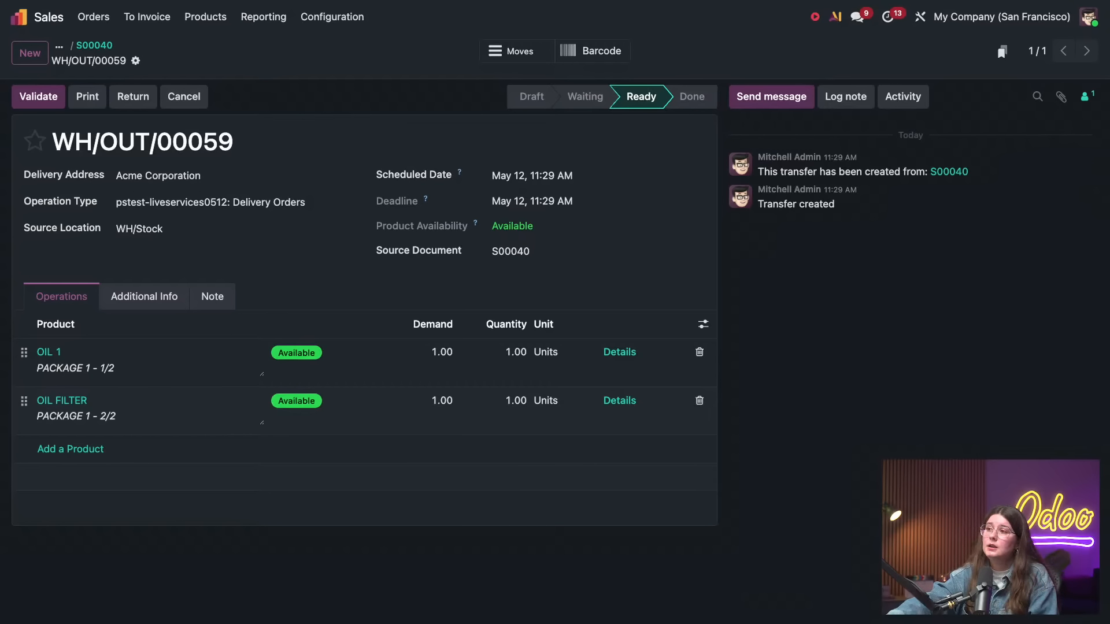
# Switch to Accounting and open the list of online payment providers
pyautogui.click(23, 19)
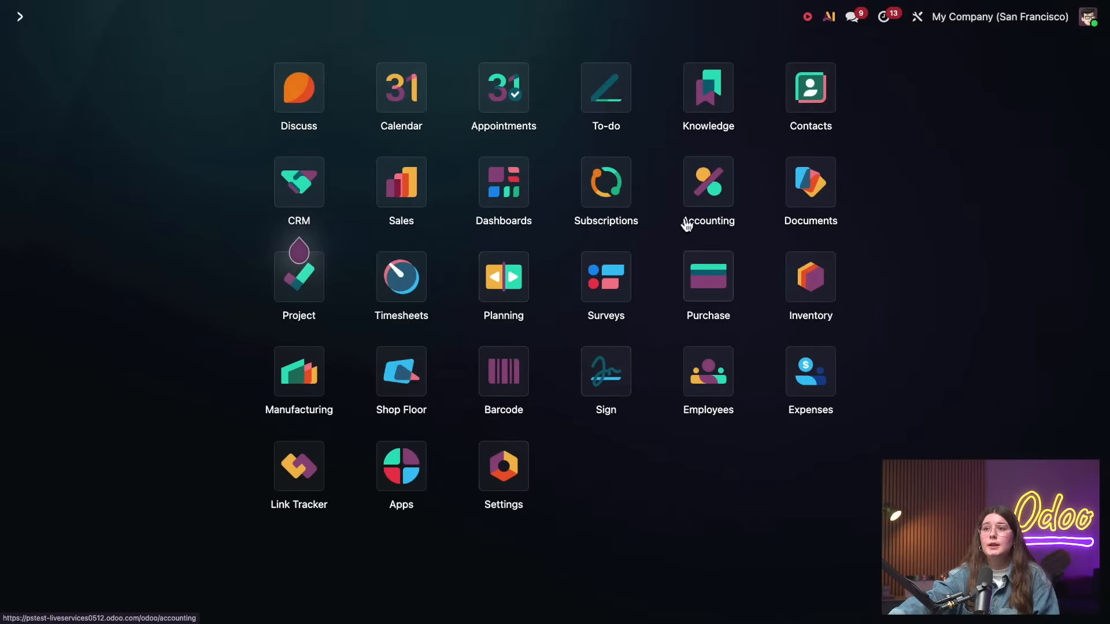
pyautogui.click(682, 195)
pyautogui.click(520, 25)
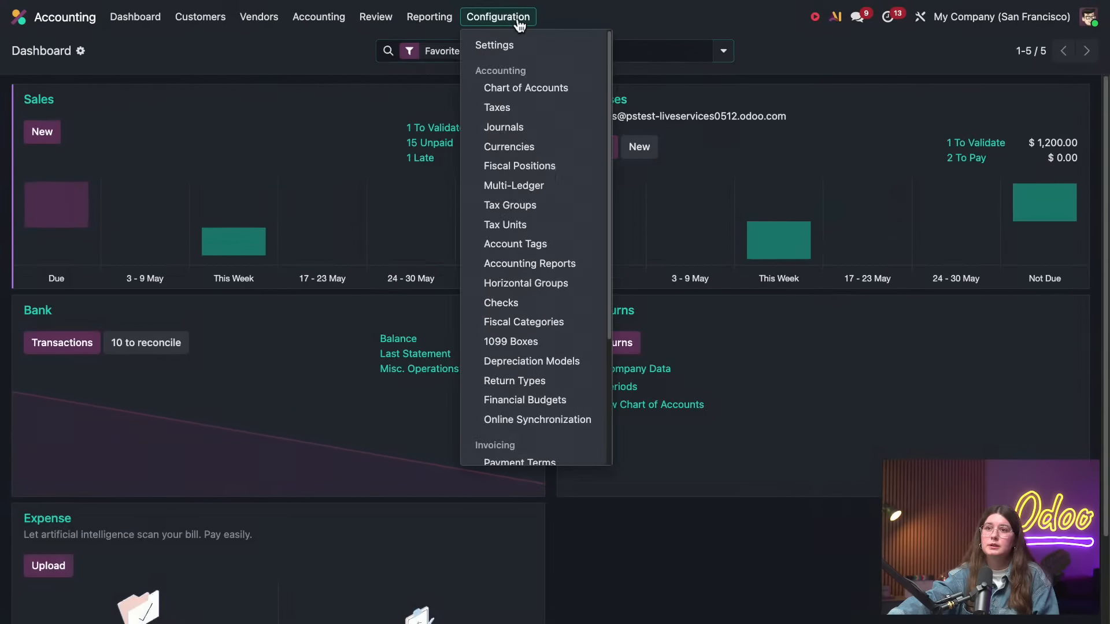
pyautogui.scroll(-3, 483, 238)
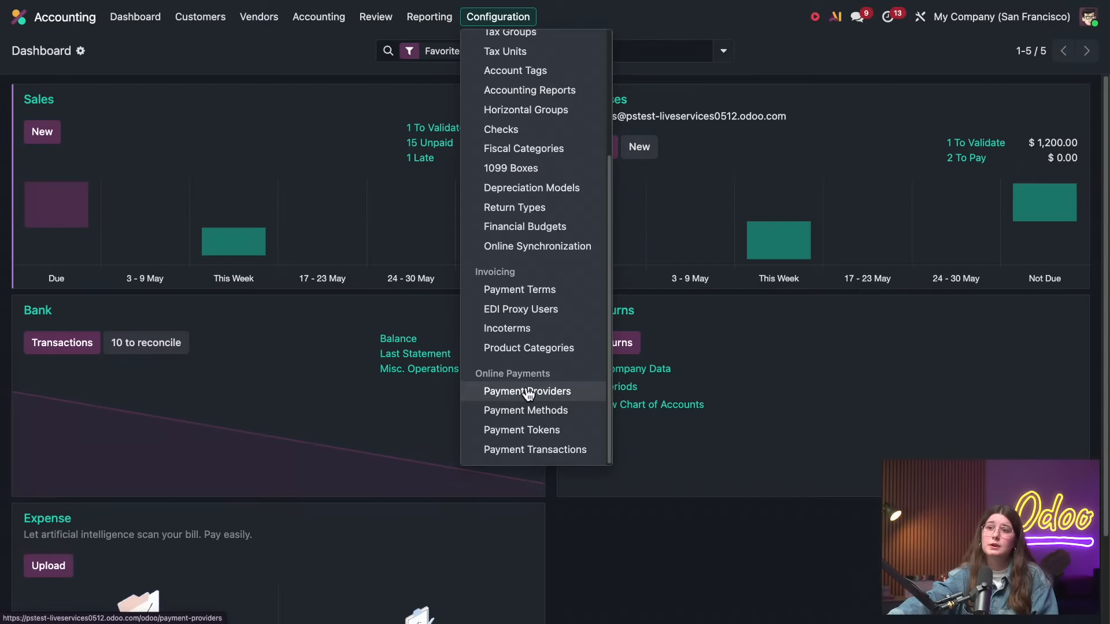
pyautogui.click(527, 392)
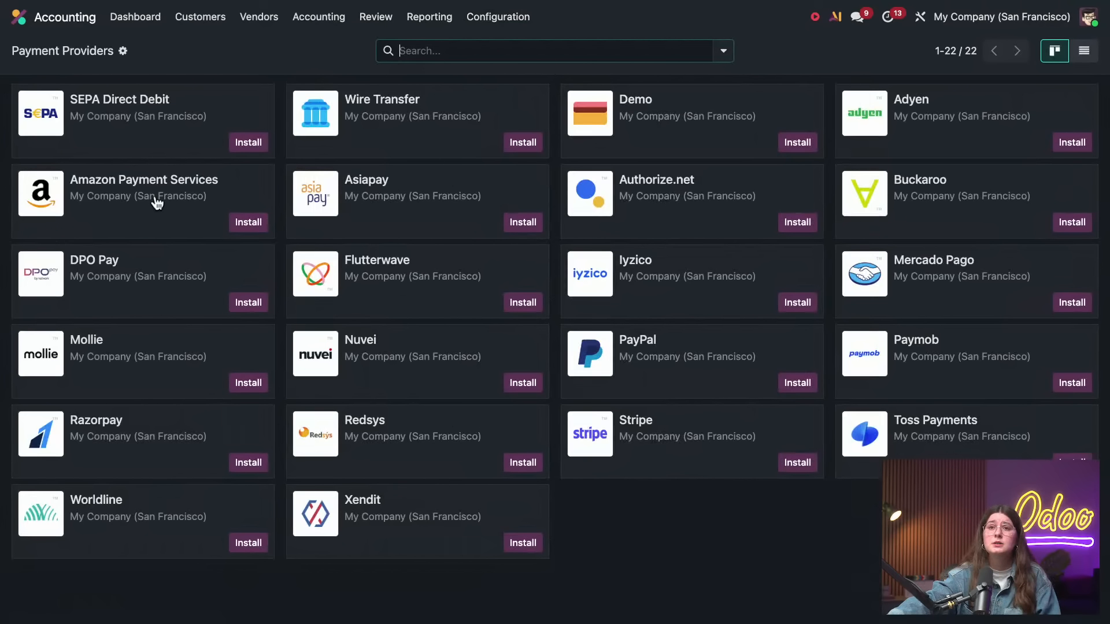
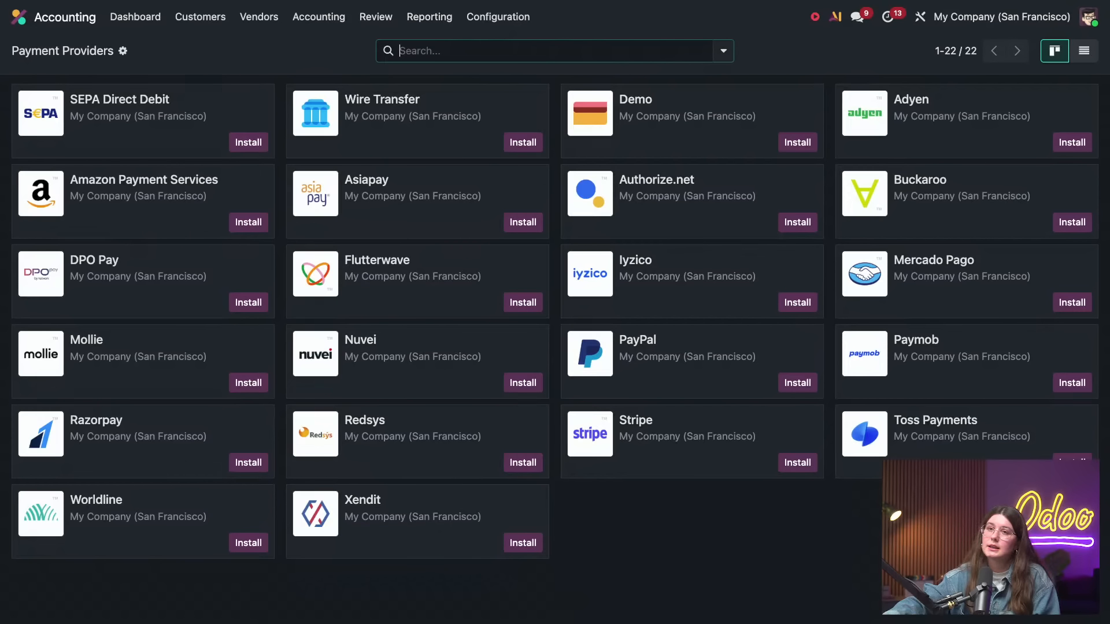
# Switch to the Inventory app and open the Moves History report
pyautogui.click(20, 18)
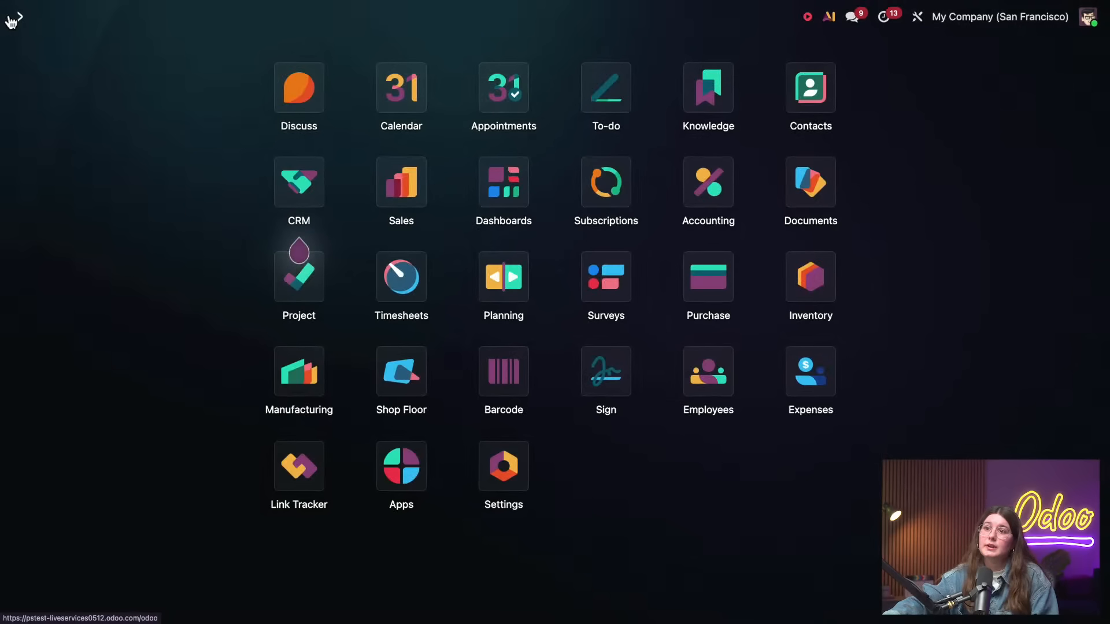
pyautogui.click(821, 283)
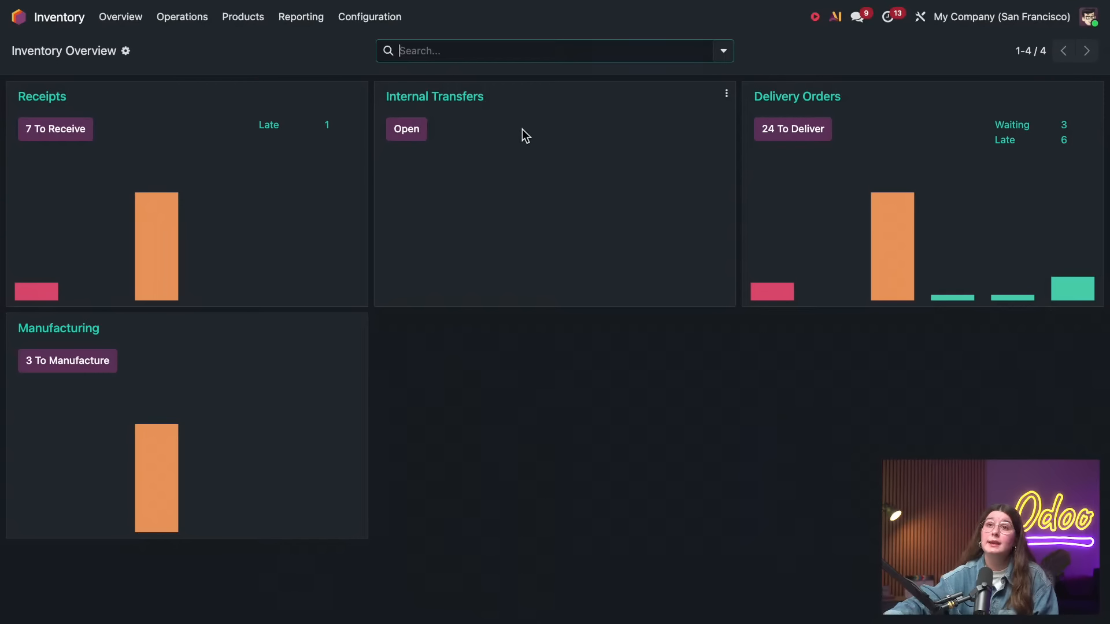
pyautogui.click(324, 18)
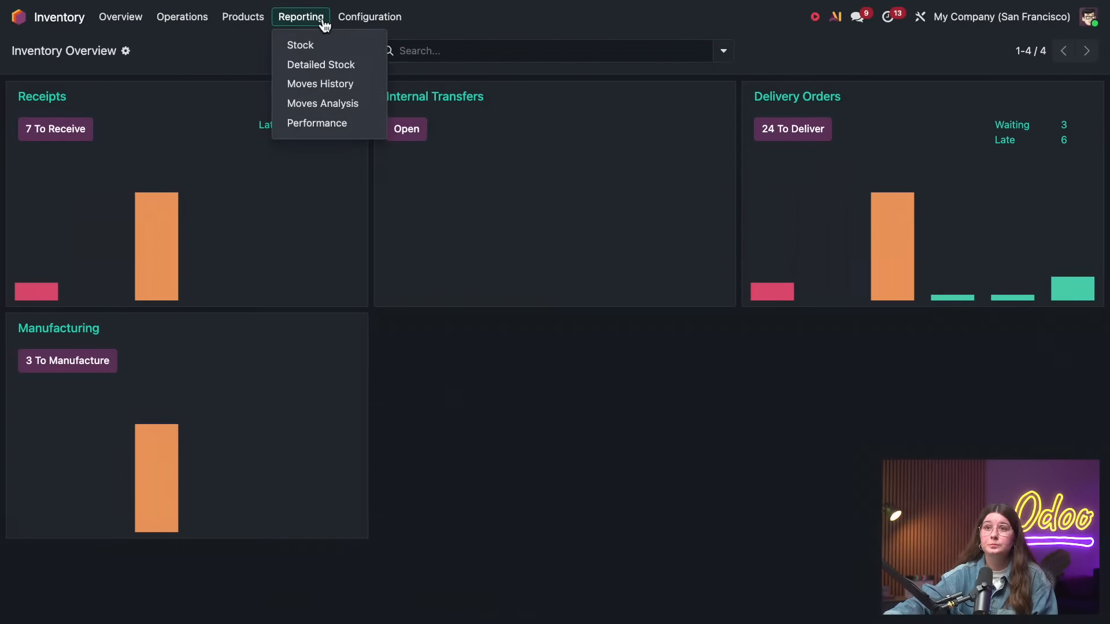
pyautogui.click(329, 90)
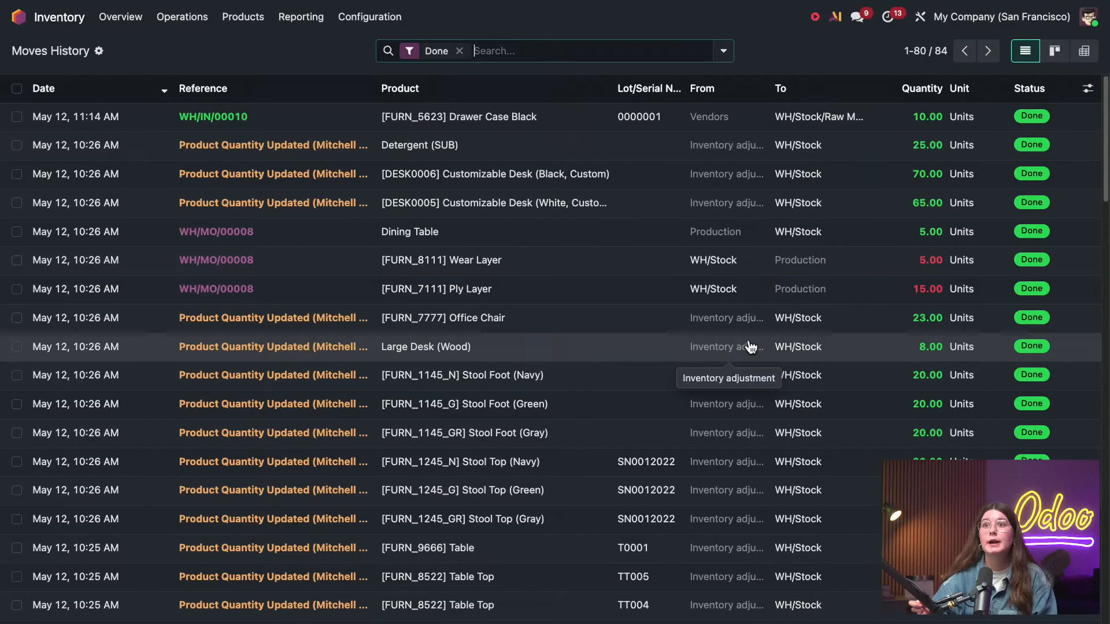
# Filter the stock moves to Incoming only, without the Done filter, and group them by Product
pyautogui.click(724, 56)
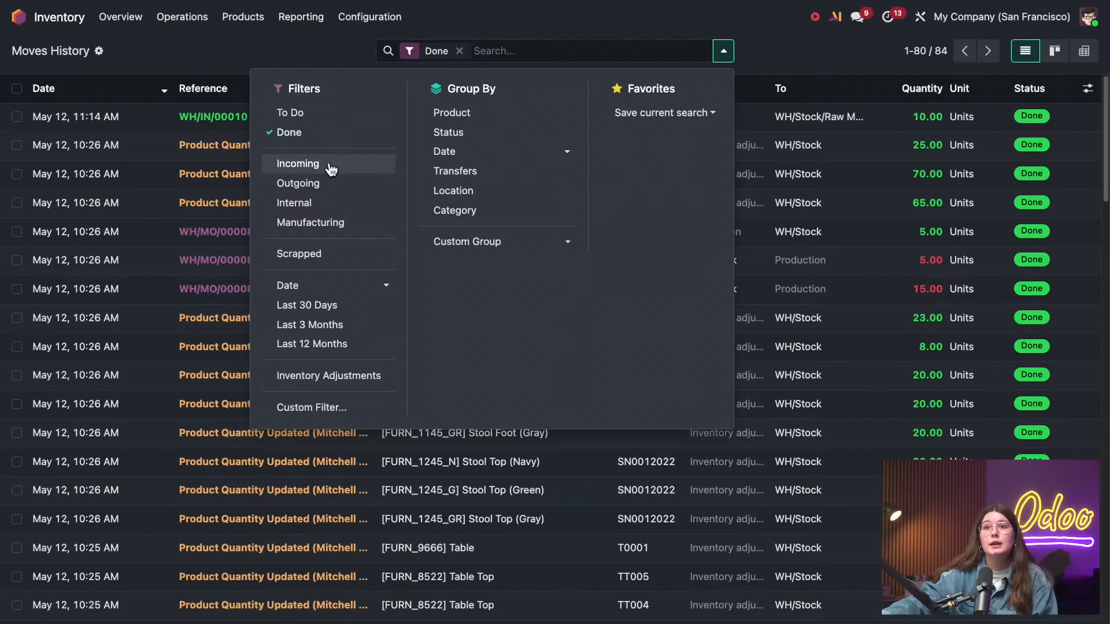
pyautogui.click(315, 168)
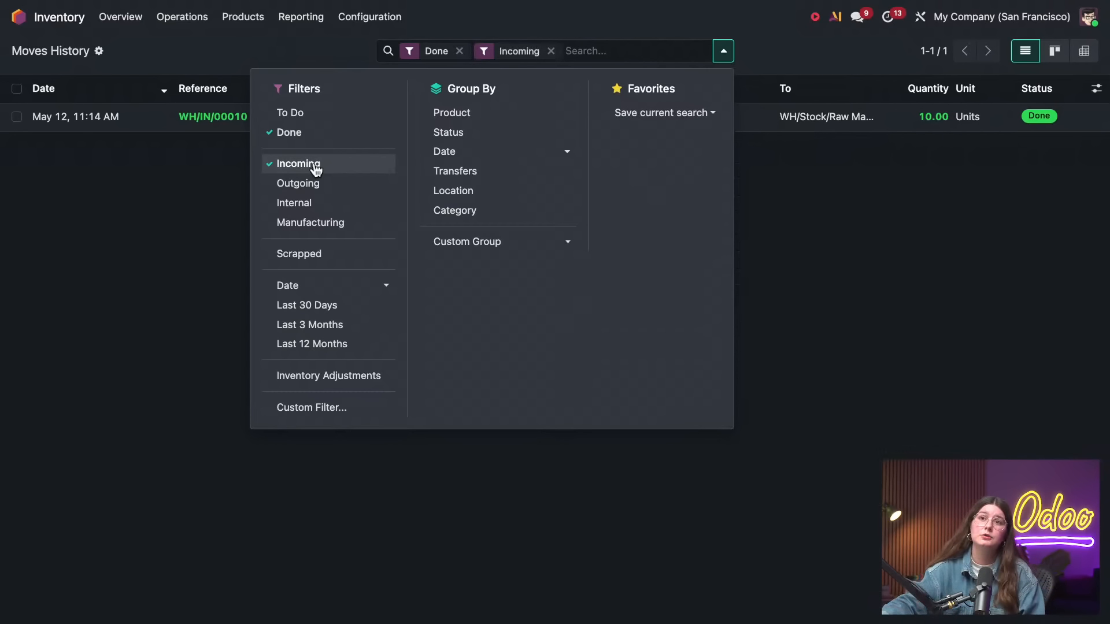
pyautogui.click(310, 135)
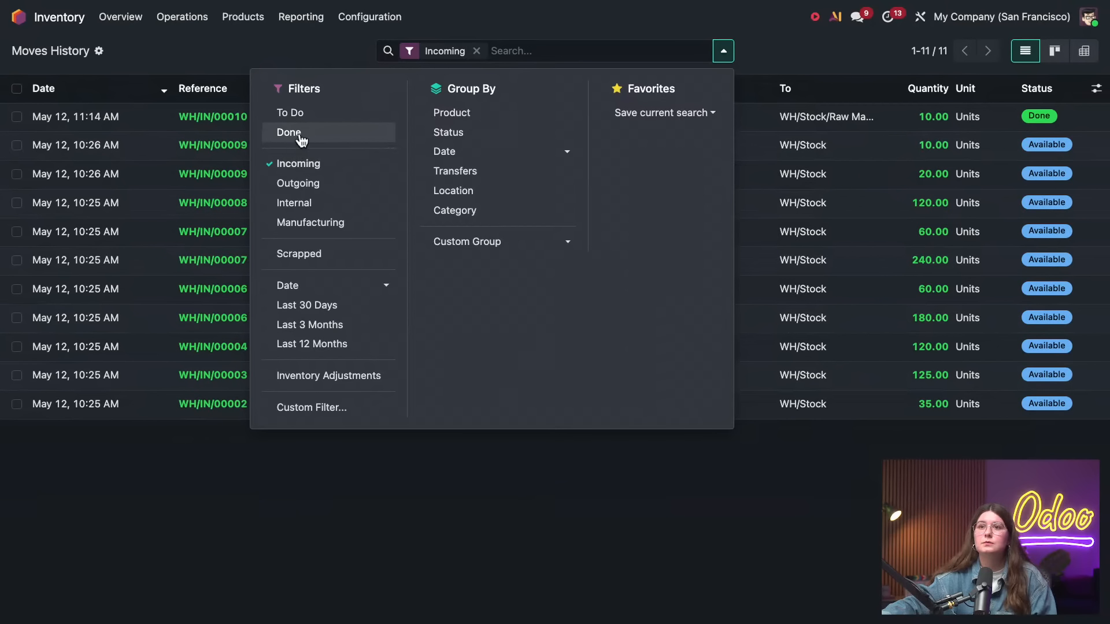
pyautogui.click(298, 136)
pyautogui.click(304, 137)
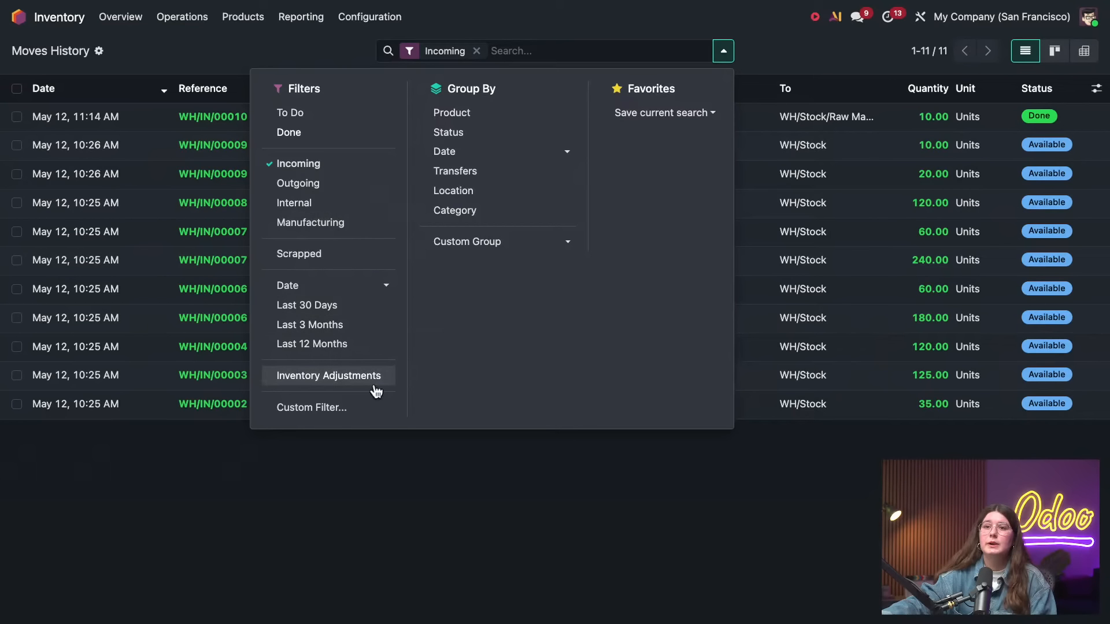
pyautogui.click(514, 115)
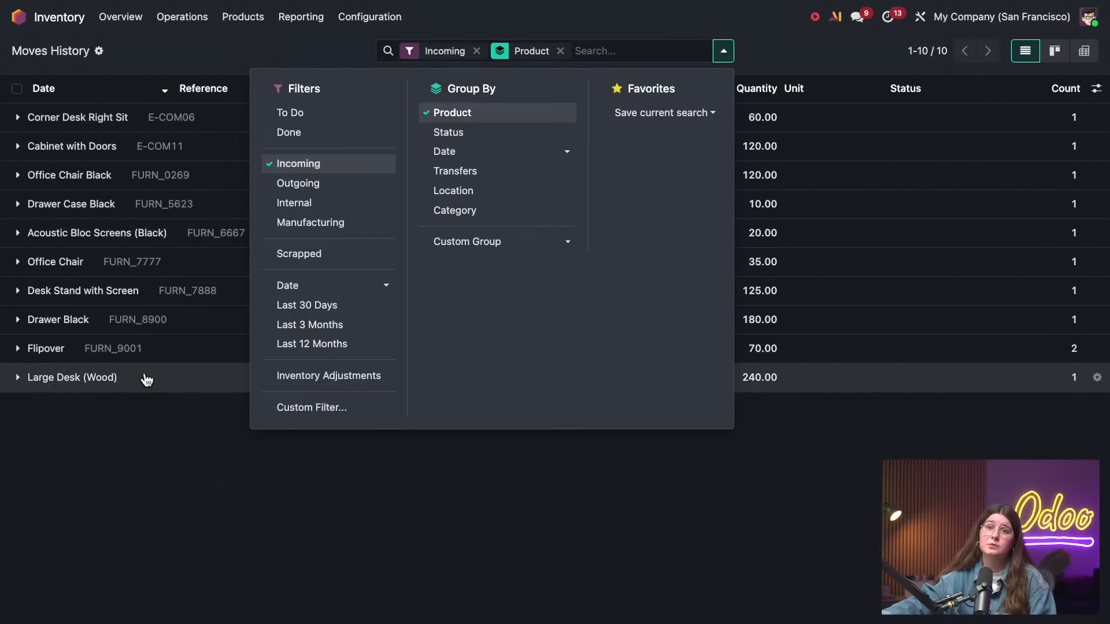
# Look through the custom grouping fields available for the moves history without applying one
pyautogui.click(477, 243)
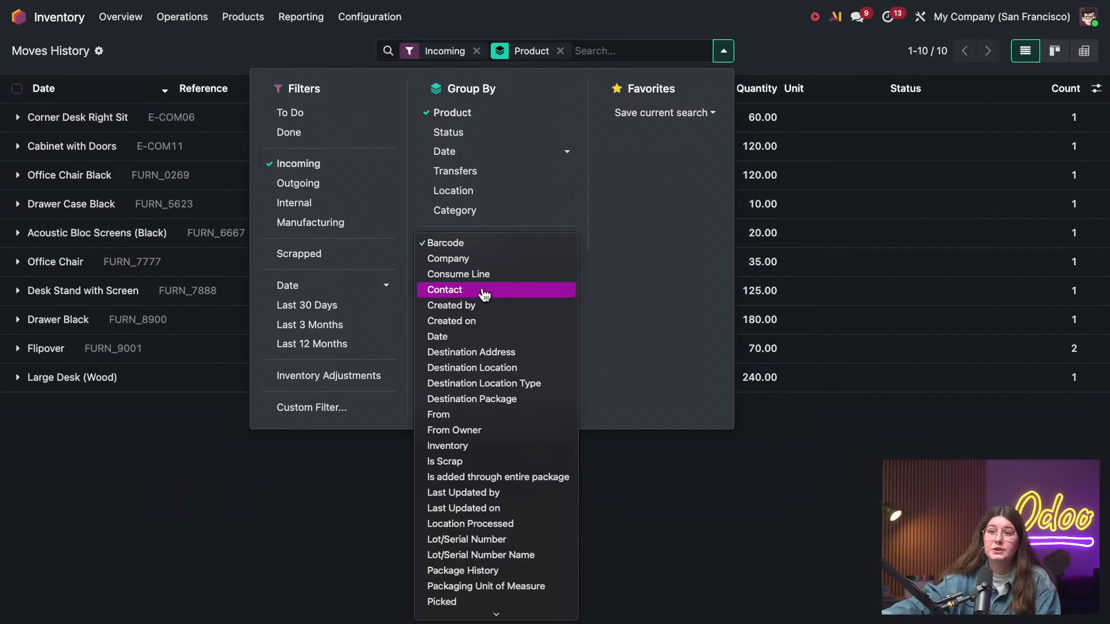
pyautogui.scroll(-2, 491, 330)
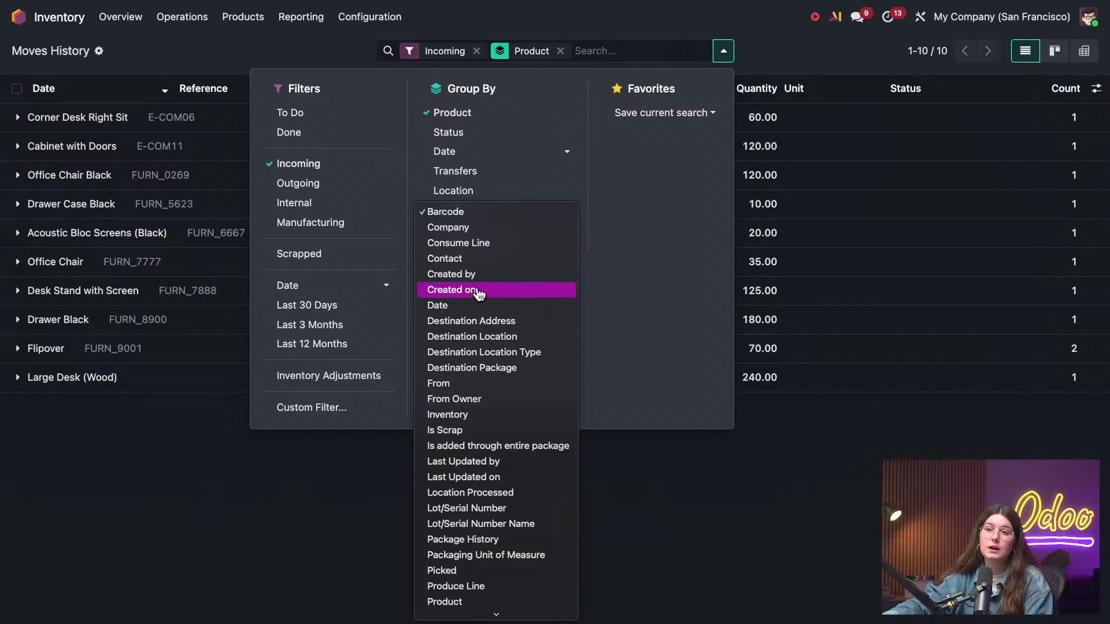
pyautogui.scroll(-8, 500, 432)
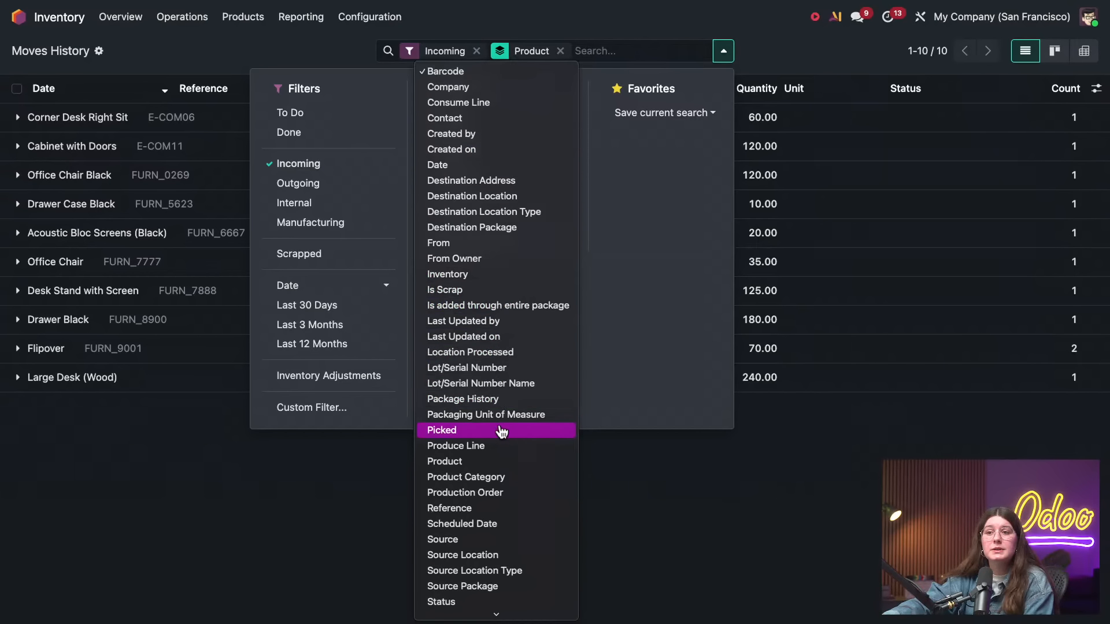
pyautogui.scroll(-1, 514, 464)
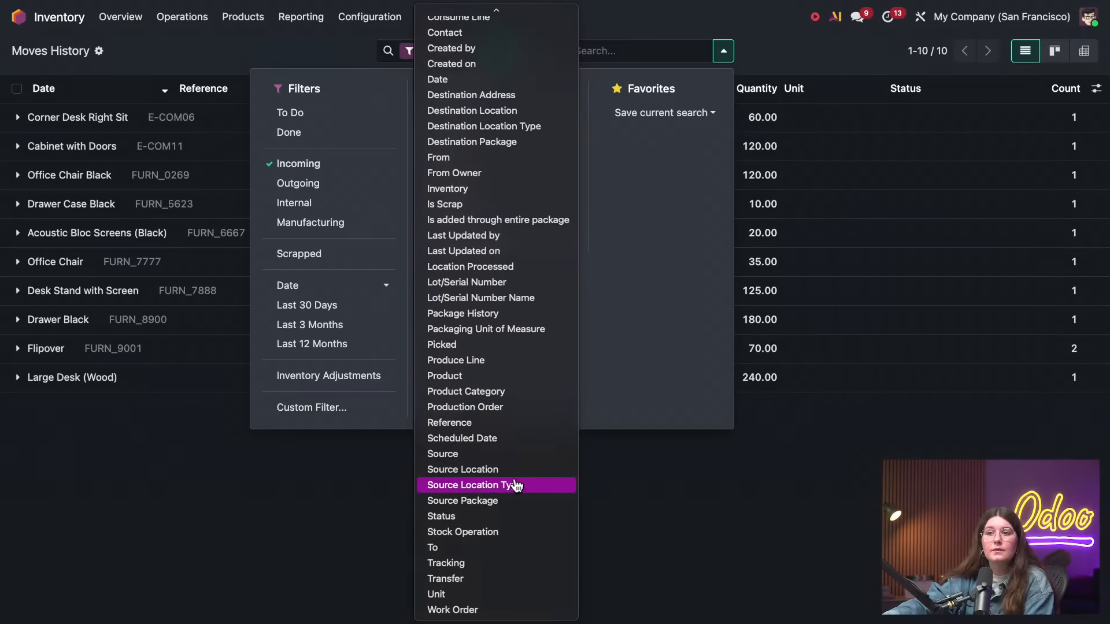
pyautogui.click(624, 519)
pyautogui.click(682, 488)
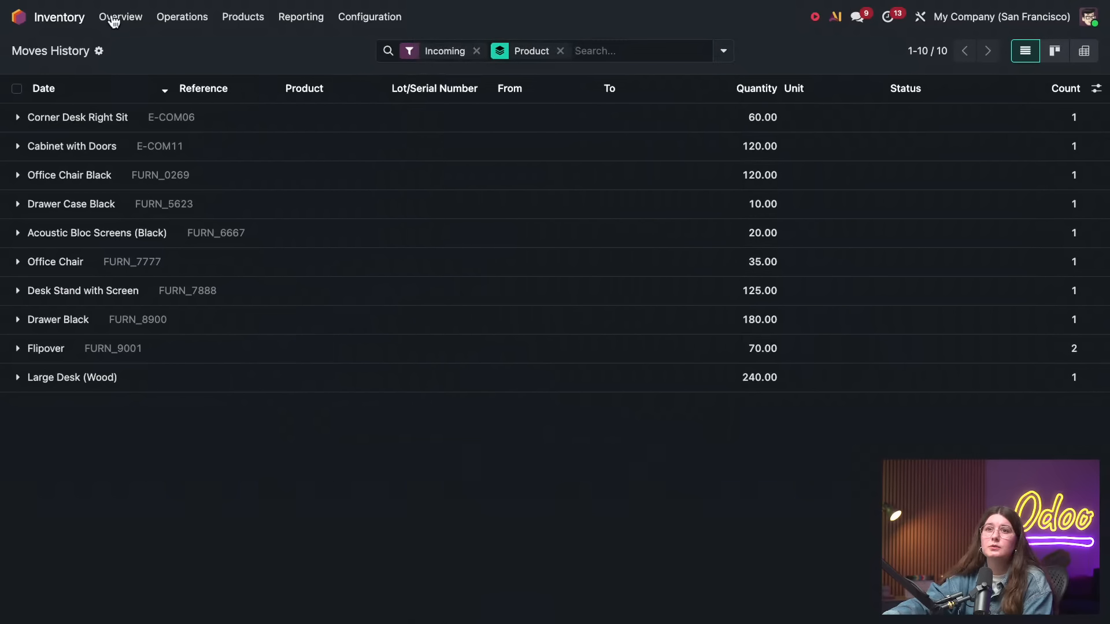
# Open receipt WH/IN/00010 from the Receipts list and check its effective date
pyautogui.click(182, 16)
pyautogui.click(200, 63)
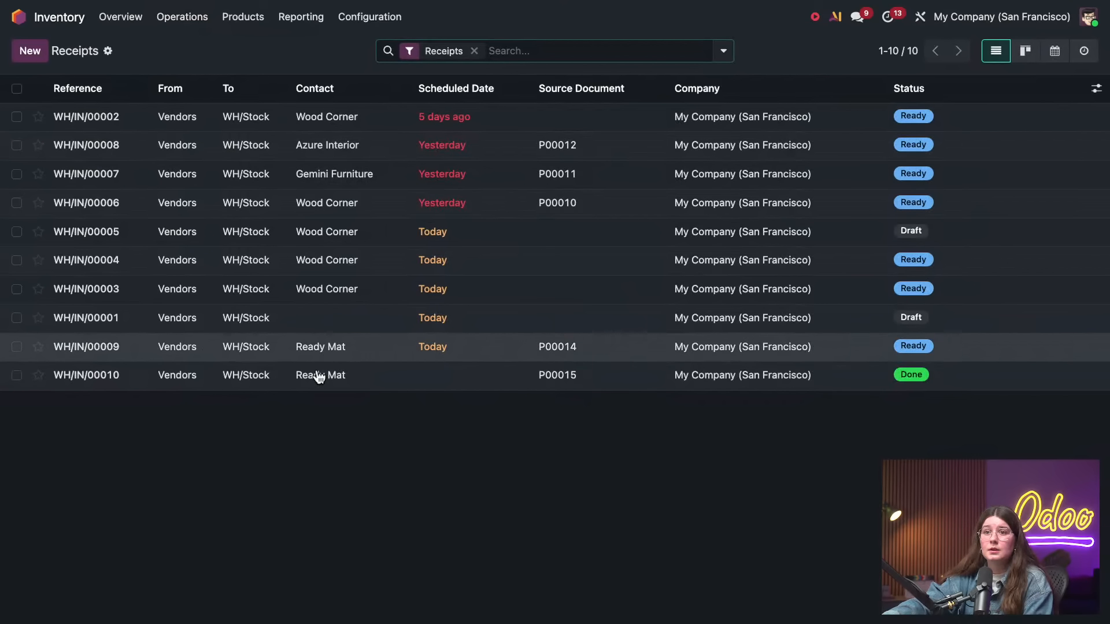
pyautogui.click(317, 376)
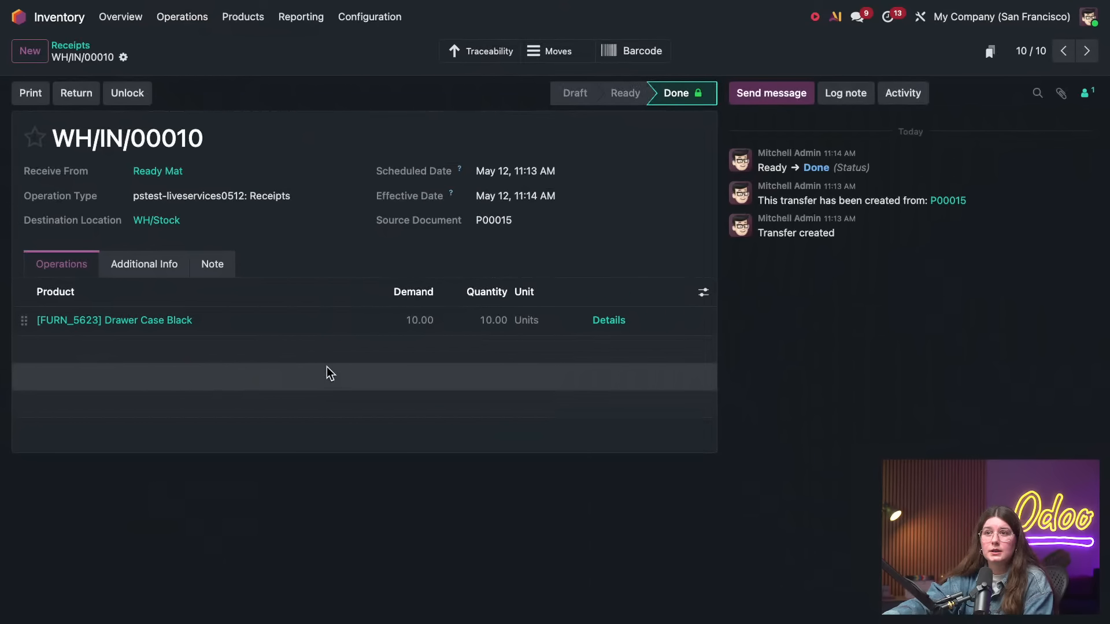
pyautogui.moveTo(556, 196); pyautogui.dragTo(482, 195)
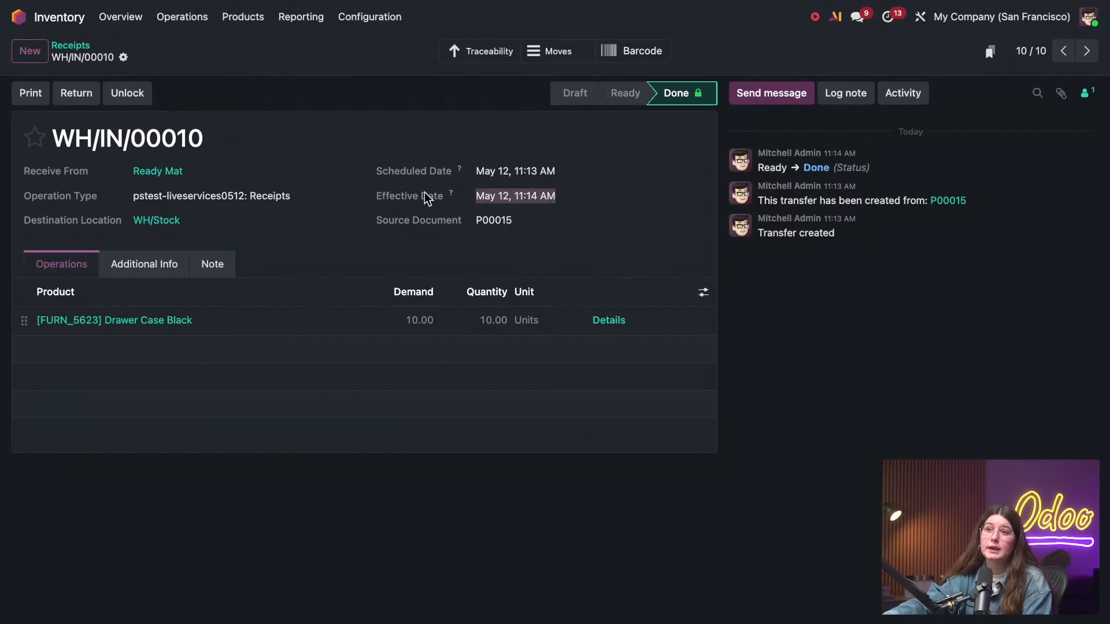
# Try to validate receipt WH/IN/00009 and check the detailed operations of its Acoustic Bloc Screens (Black) line
pyautogui.click(1062, 51)
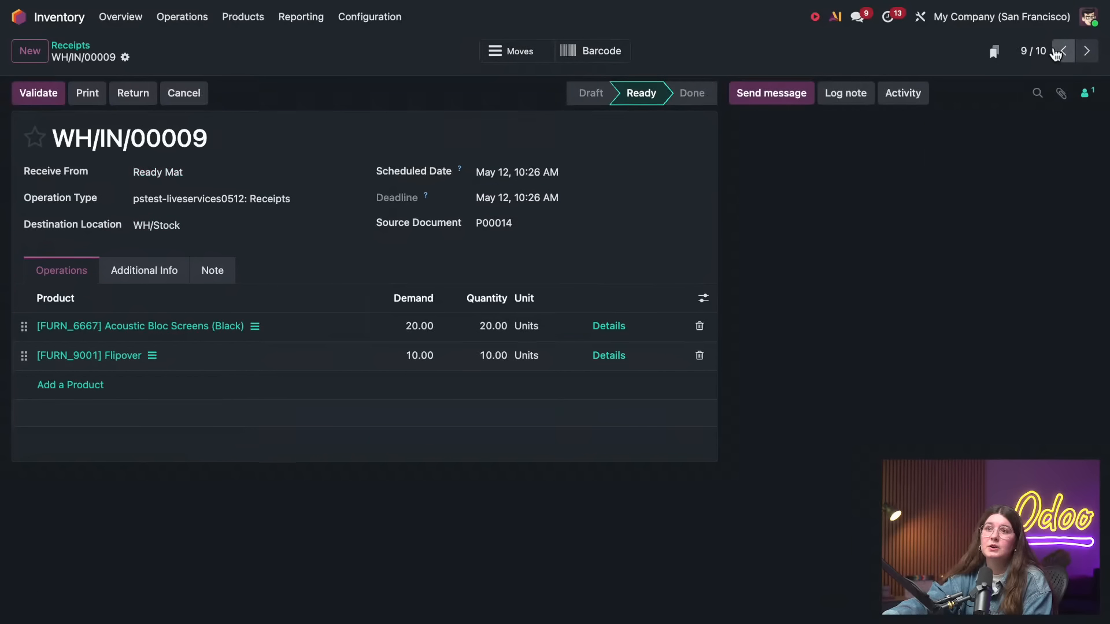
pyautogui.click(43, 101)
pyautogui.click(428, 359)
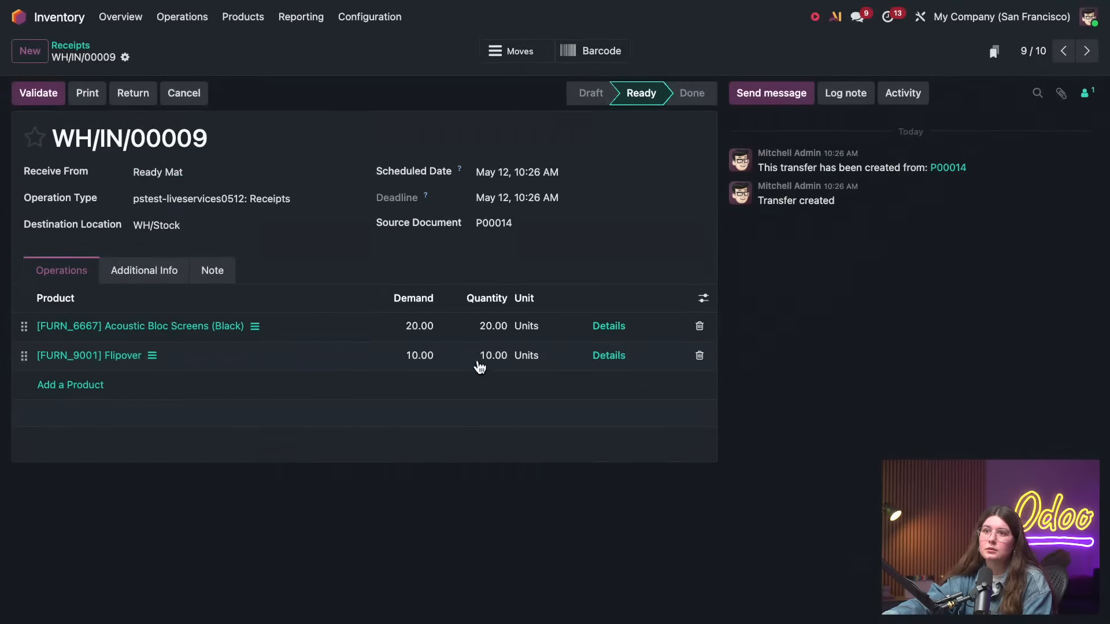
pyautogui.click(610, 324)
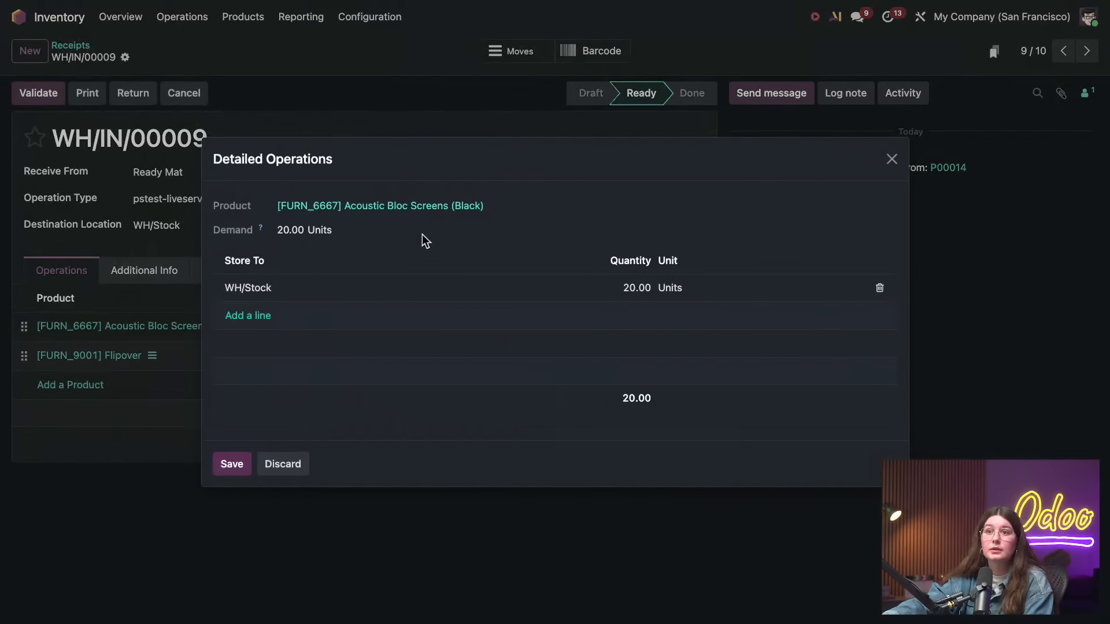
pyautogui.click(290, 464)
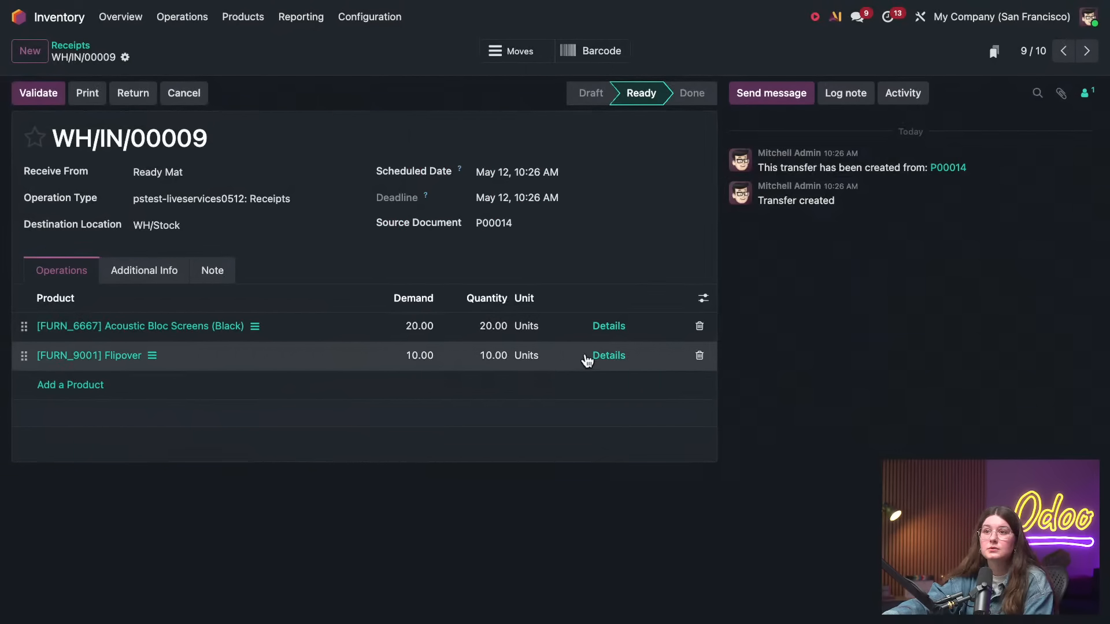
# Generate a lot number for the Flipover line and validate receipt WH/IN/00009
pyautogui.click(597, 357)
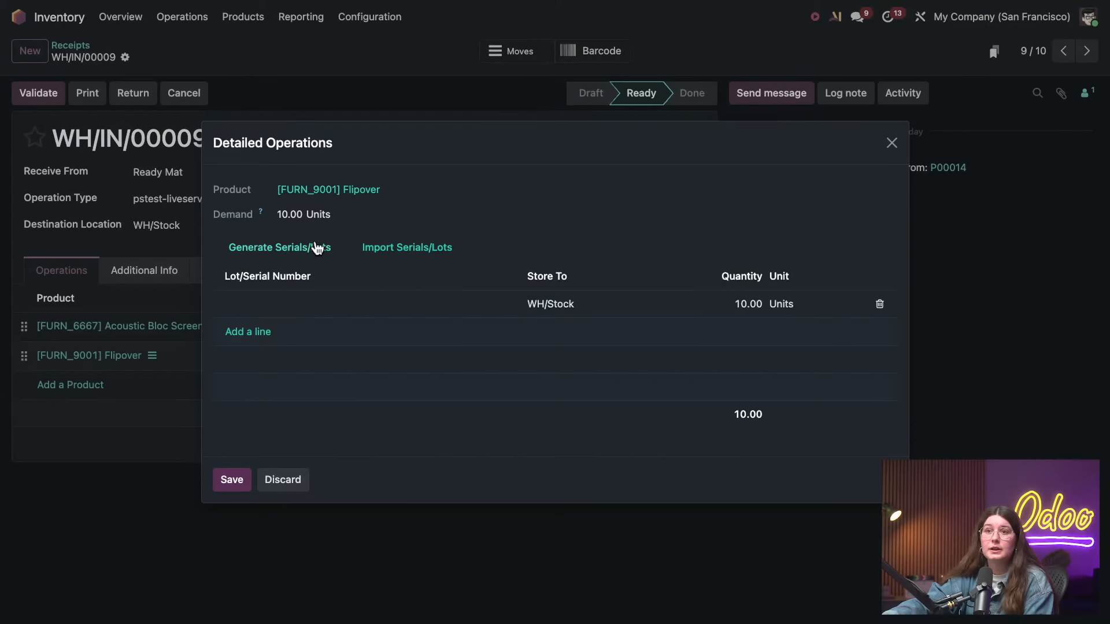
pyautogui.click(315, 249)
pyautogui.click(367, 406)
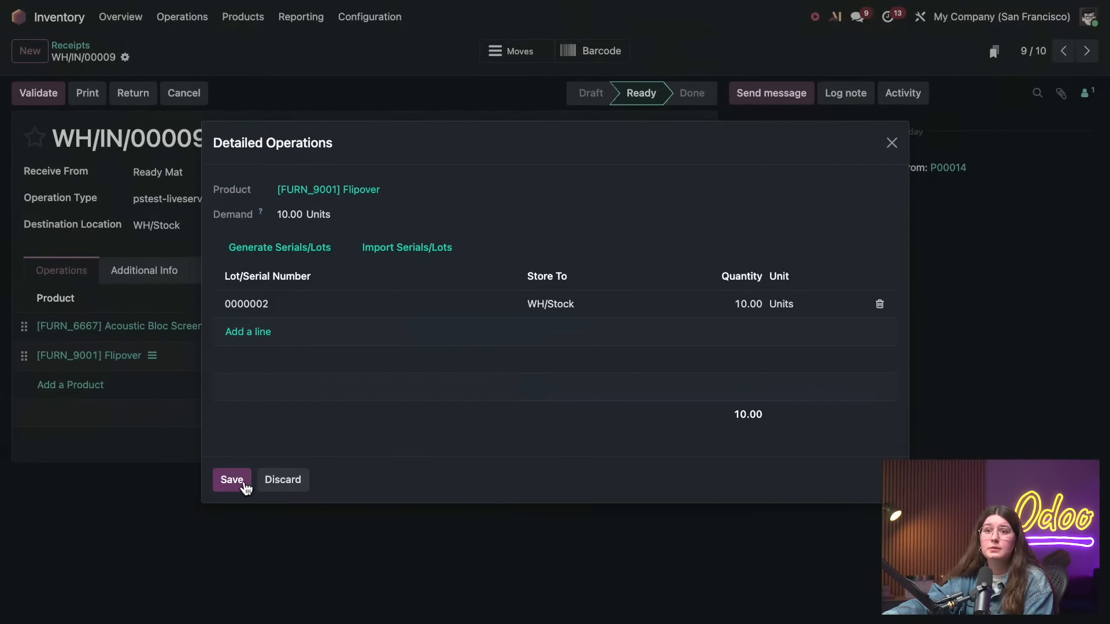
pyautogui.click(242, 483)
pyautogui.click(38, 93)
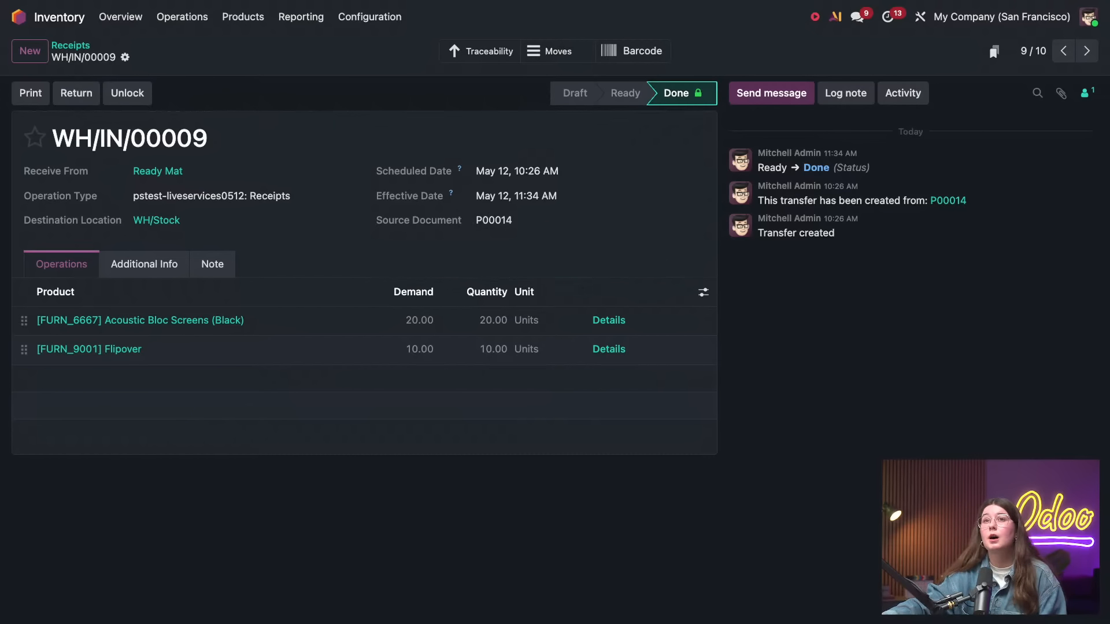
# Reopen Moves History and show the done incoming moves grouped by Product
pyautogui.click(286, 18)
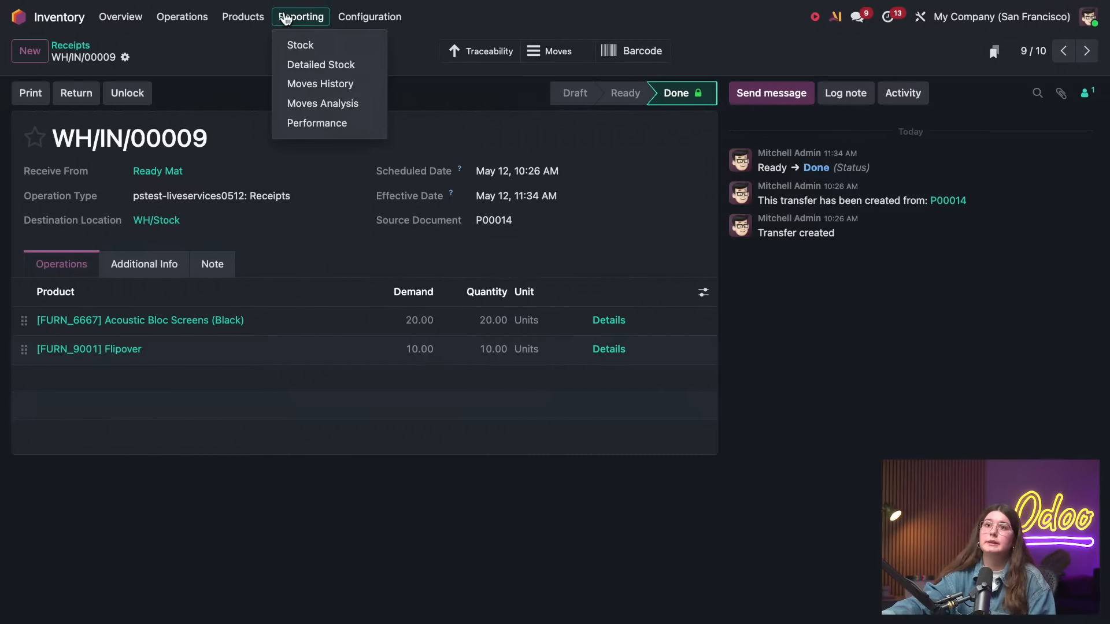
pyautogui.click(322, 83)
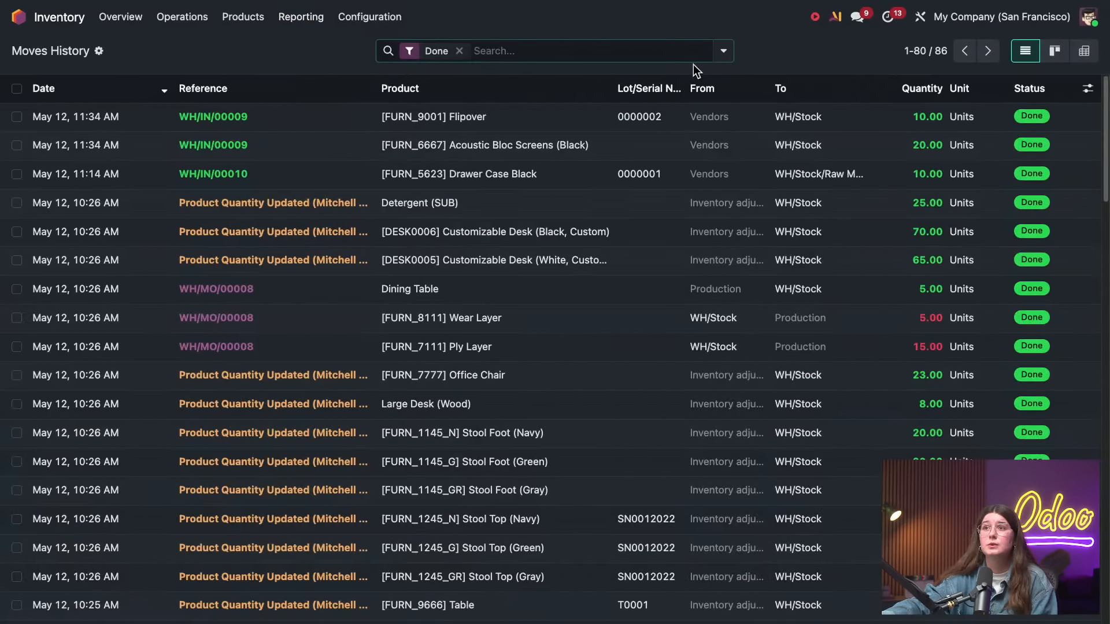
pyautogui.click(722, 51)
pyautogui.click(346, 166)
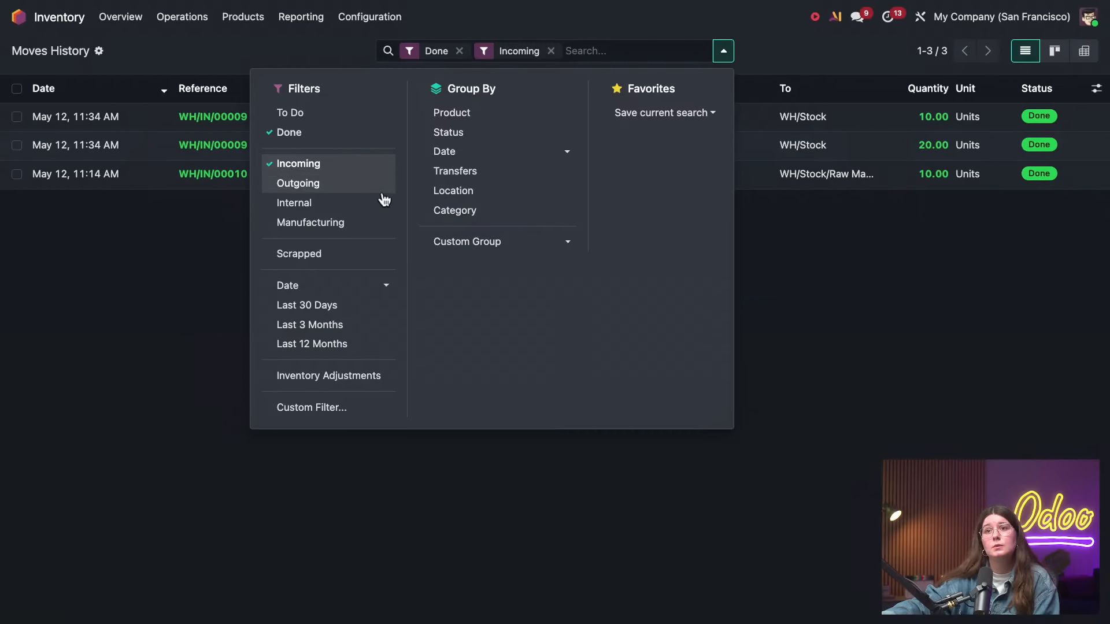
pyautogui.click(450, 117)
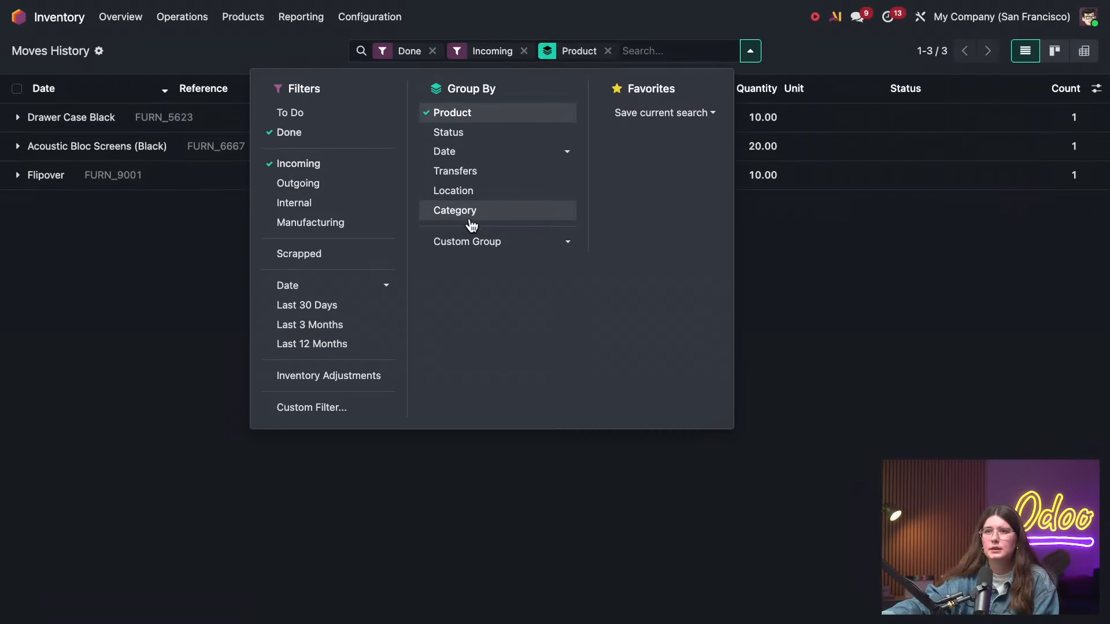
# Add a custom group on Date to the moves history, under the Product grouping
pyautogui.click(471, 241)
pyautogui.scroll(-2, 513, 386)
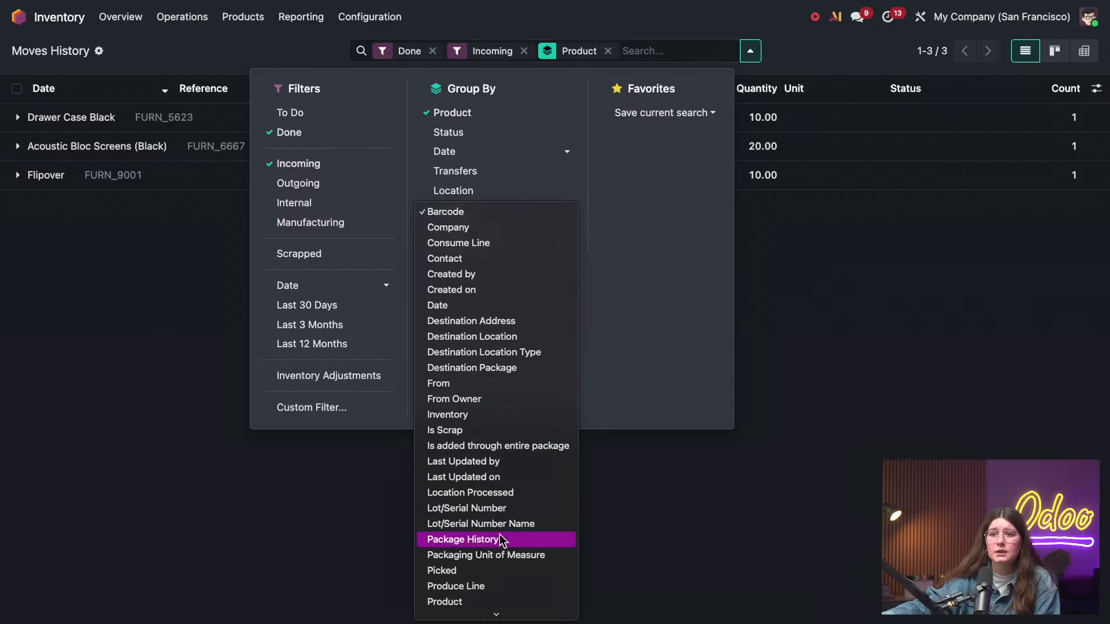
pyautogui.click(456, 307)
pyautogui.click(137, 306)
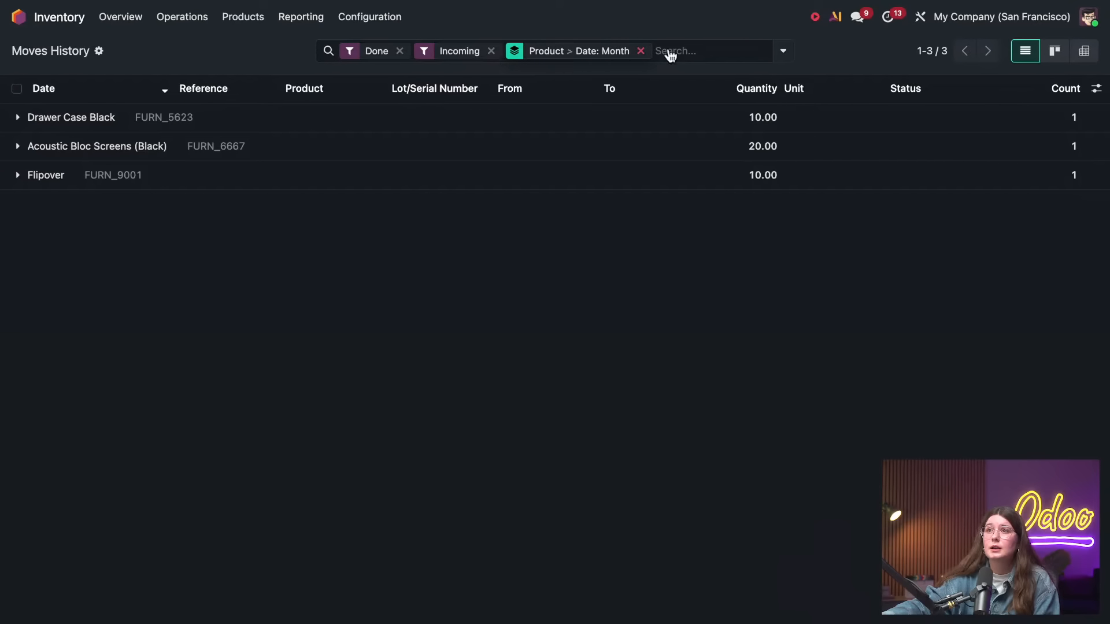
# Extend the custom Date grouping with the Year and Day levels
pyautogui.click(782, 51)
pyautogui.click(610, 247)
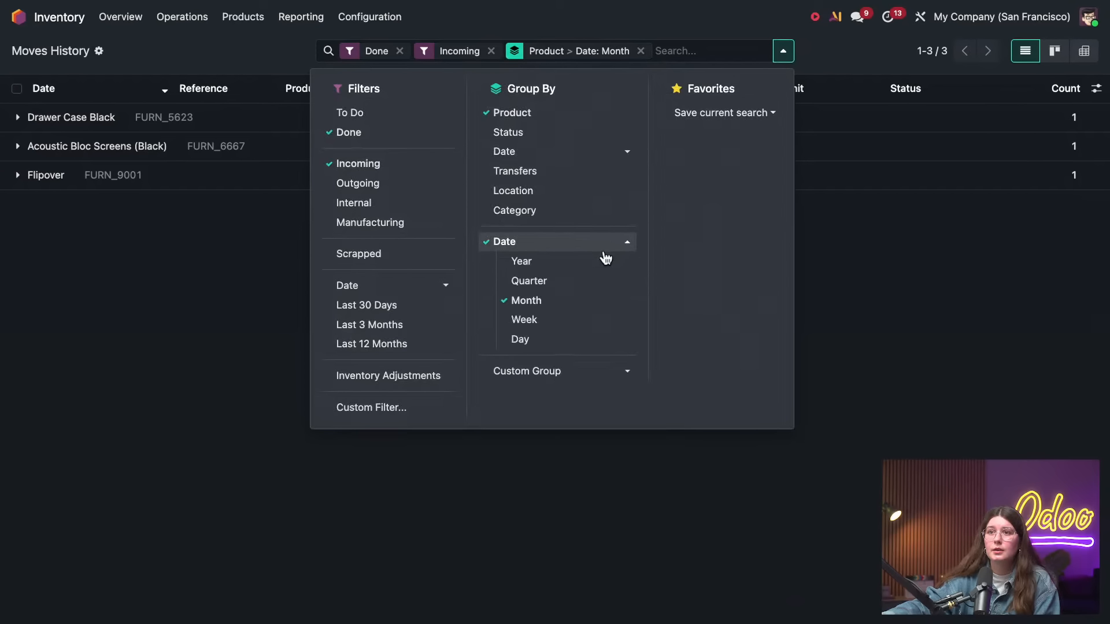
pyautogui.click(590, 263)
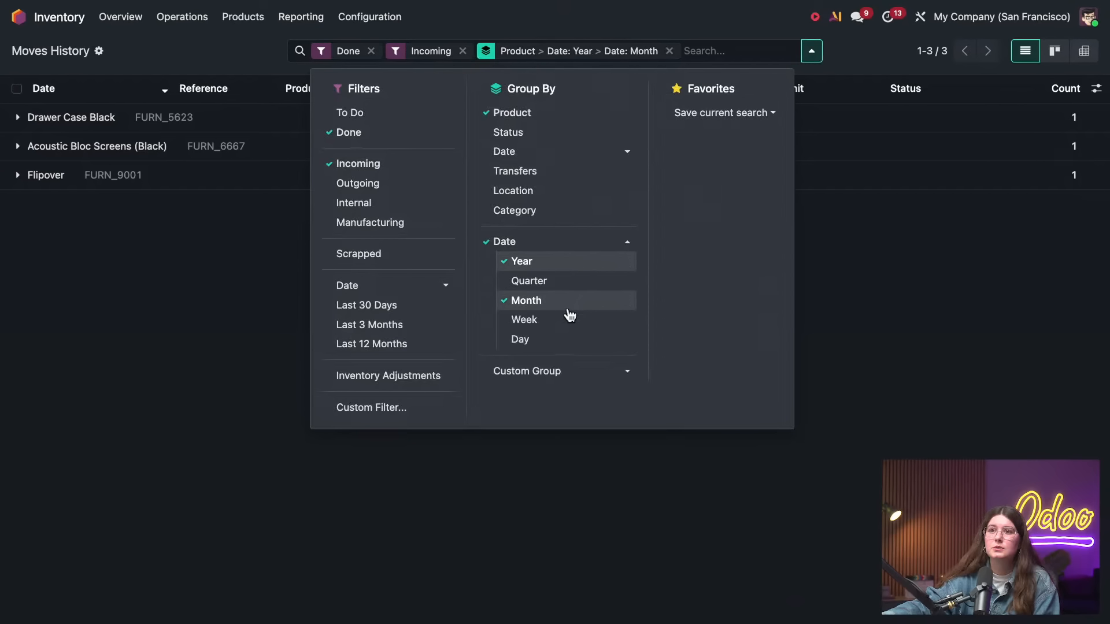
pyautogui.click(564, 338)
pyautogui.click(128, 298)
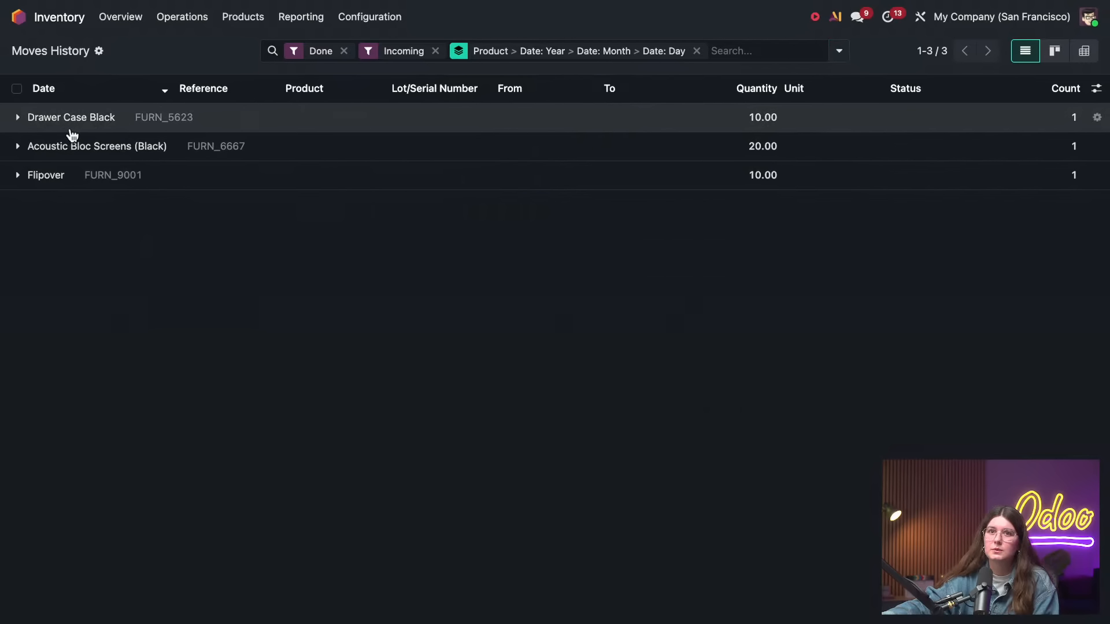
# Expand the Drawer Case Black group through 2026 and May 2026 to its 12 May 2026 receipt line
pyautogui.click(70, 119)
pyautogui.click(55, 146)
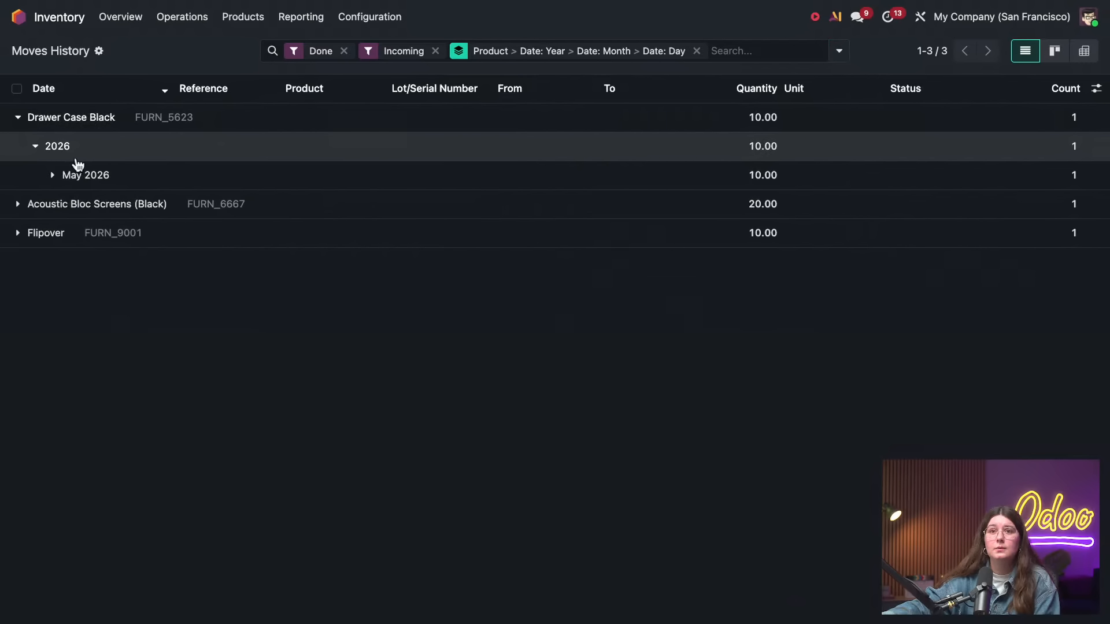
pyautogui.click(74, 174)
pyautogui.click(115, 205)
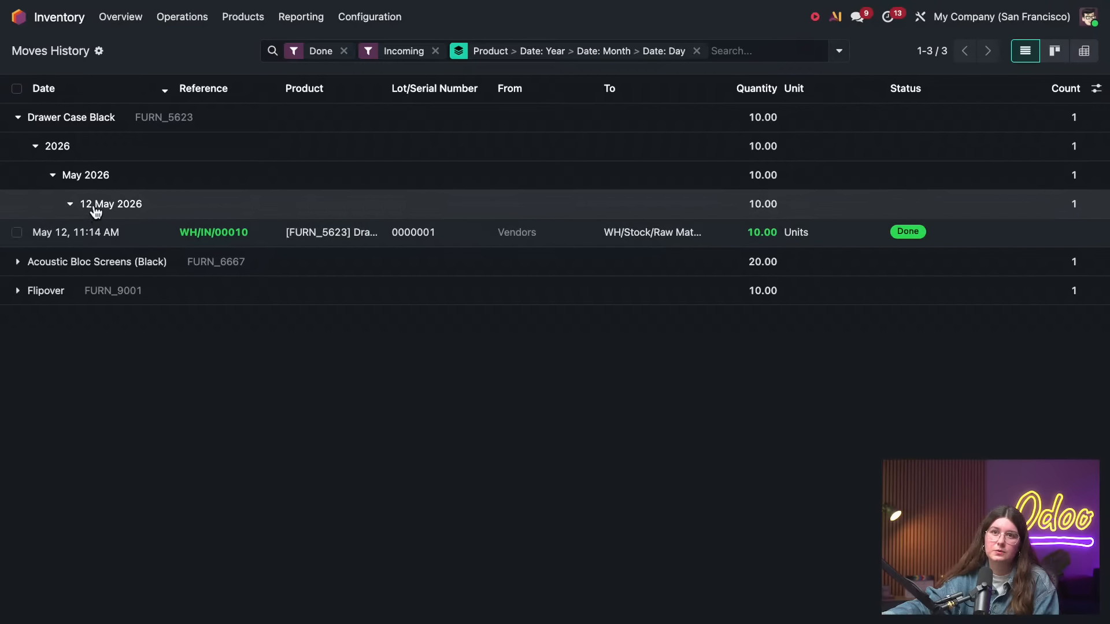
# Expand the Acoustic Bloc Screens (Black) group through 2026 and May 2026 to its 12 May 2026 receipt line
pyautogui.click(95, 262)
pyautogui.click(74, 289)
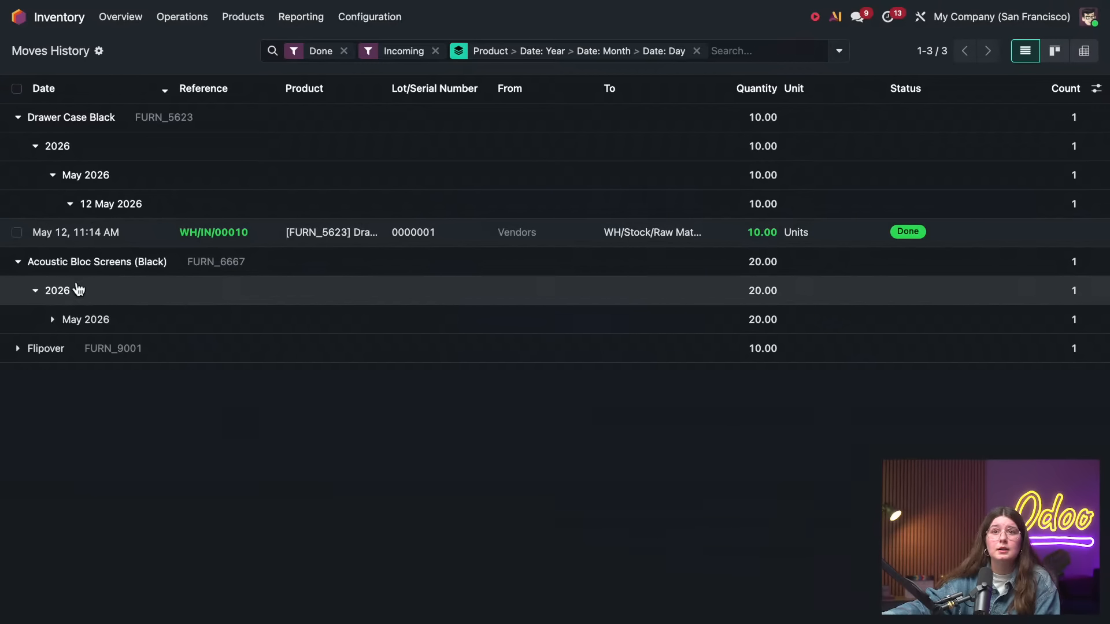
pyautogui.click(89, 318)
pyautogui.click(105, 351)
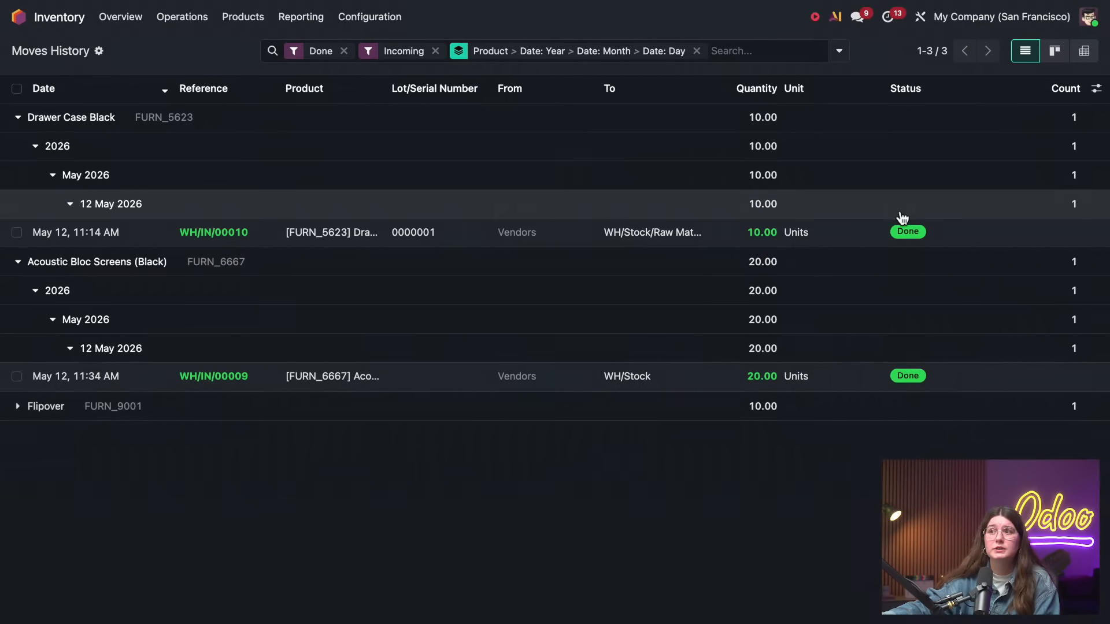
# Expand the Flipover group through 2026 and May 2026 to its 12 May 2026 receipt line
pyautogui.click(77, 412)
pyautogui.click(79, 436)
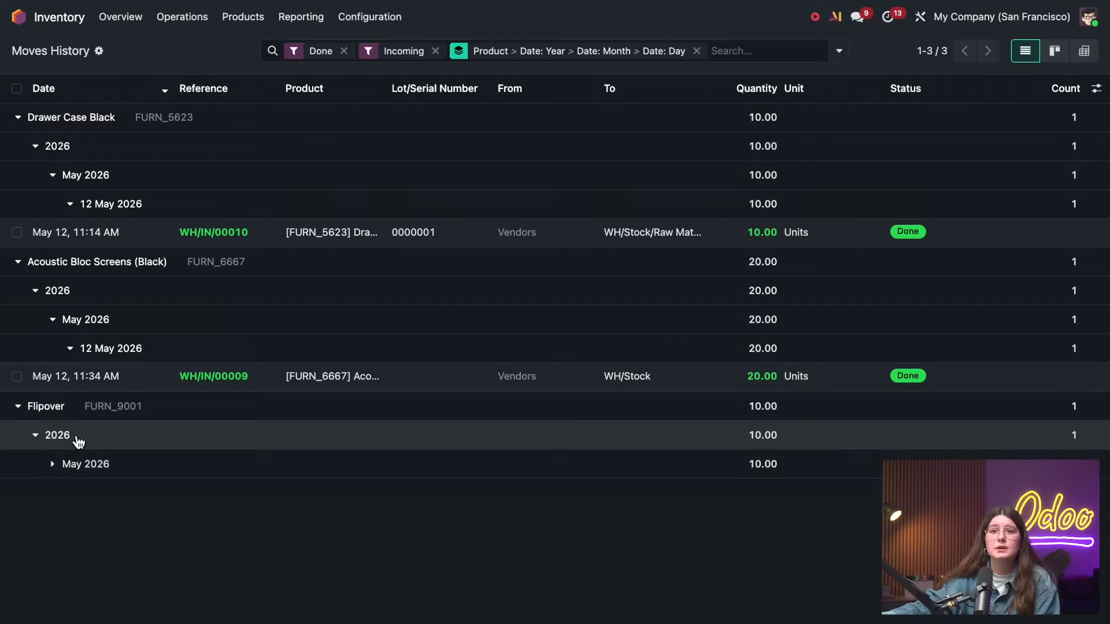
pyautogui.click(84, 464)
pyautogui.click(101, 497)
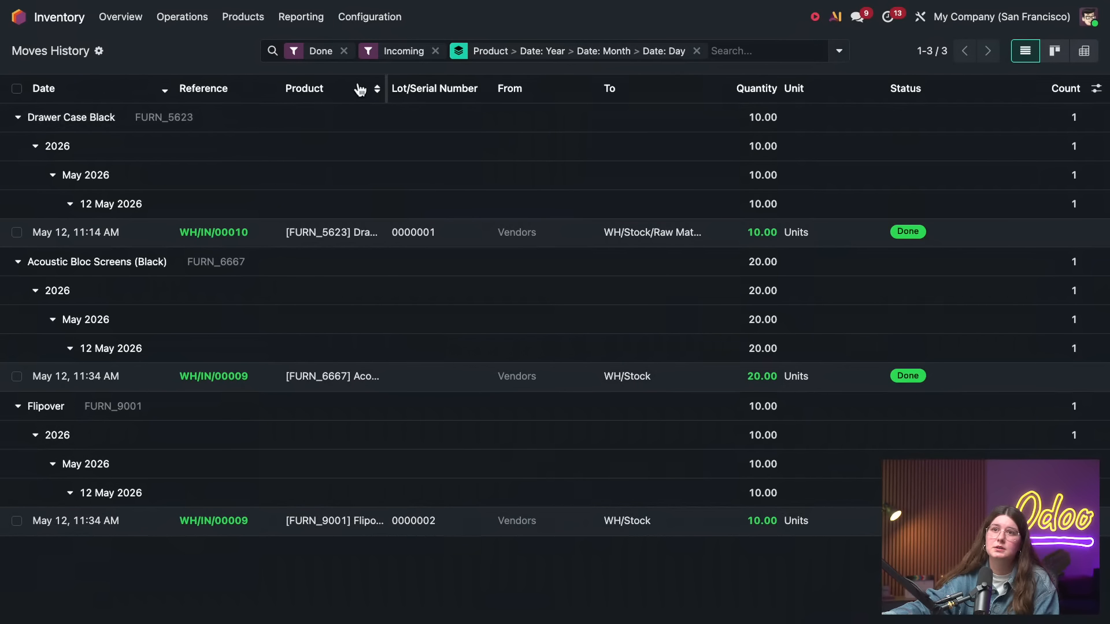
# Remove the Done filter from the moves history, keeping Incoming, and collapse the Drawer Case Black group
pyautogui.click(344, 51)
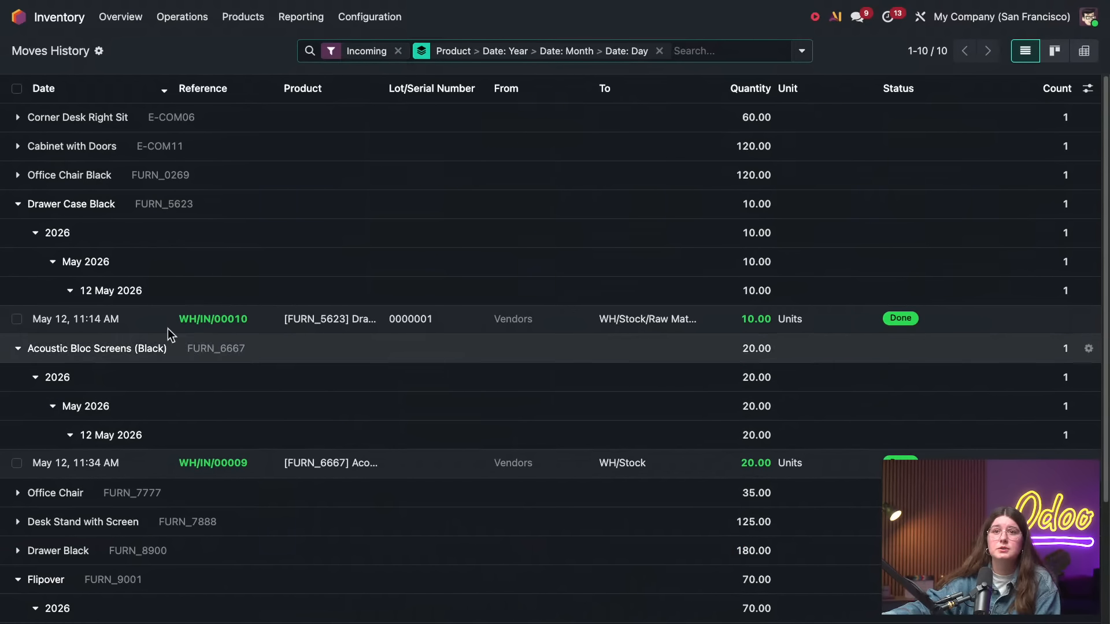
pyautogui.click(102, 203)
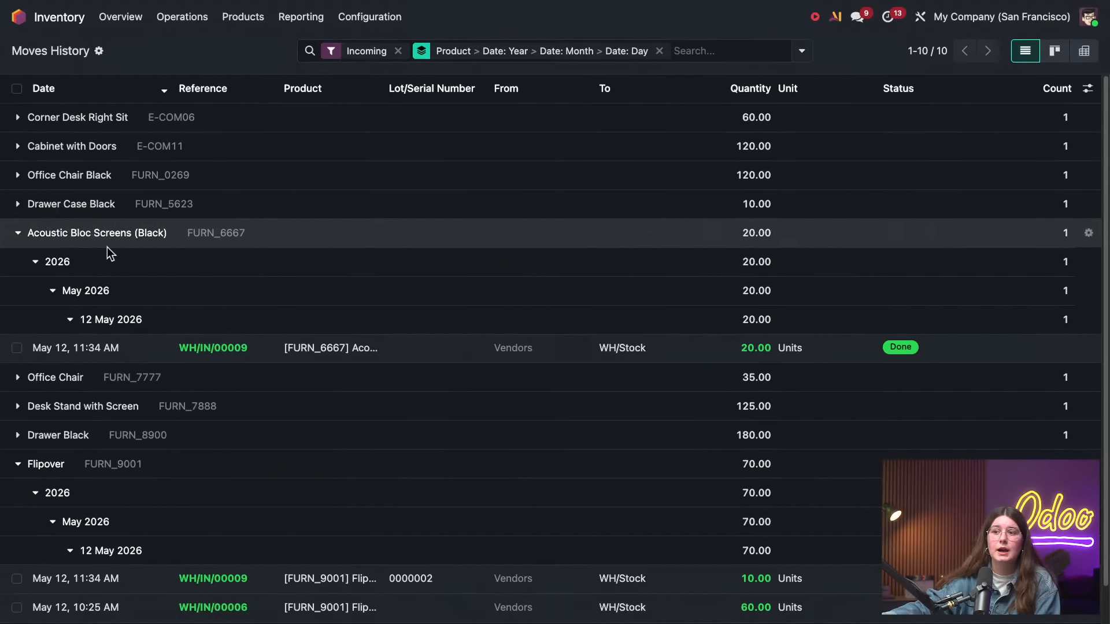
pyautogui.scroll(-2, 448, 584)
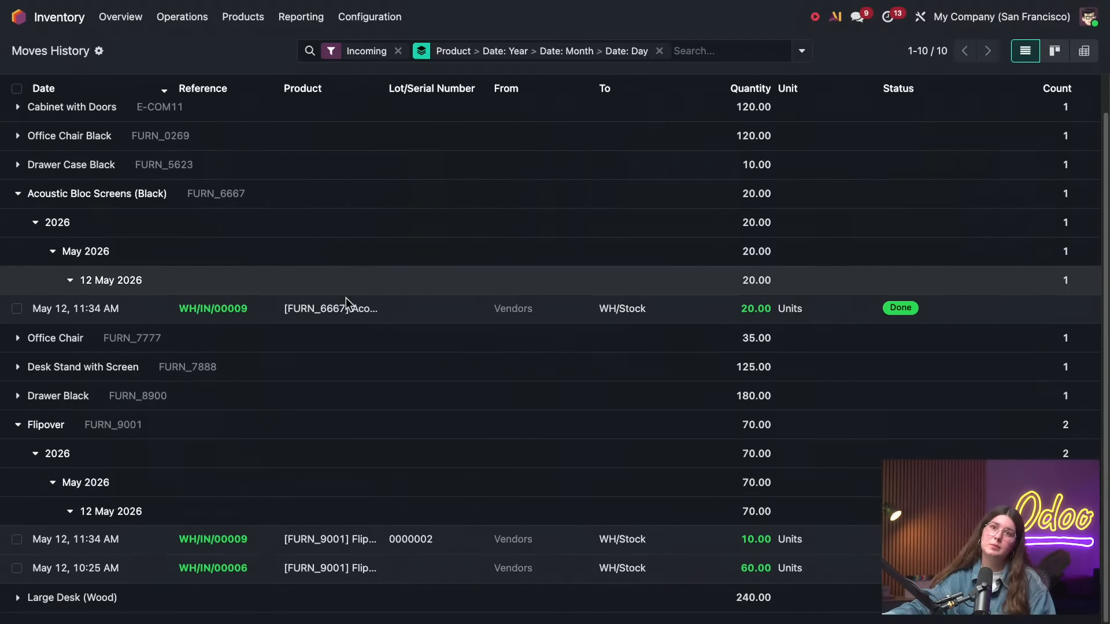
pyautogui.scroll(1, 526, 304)
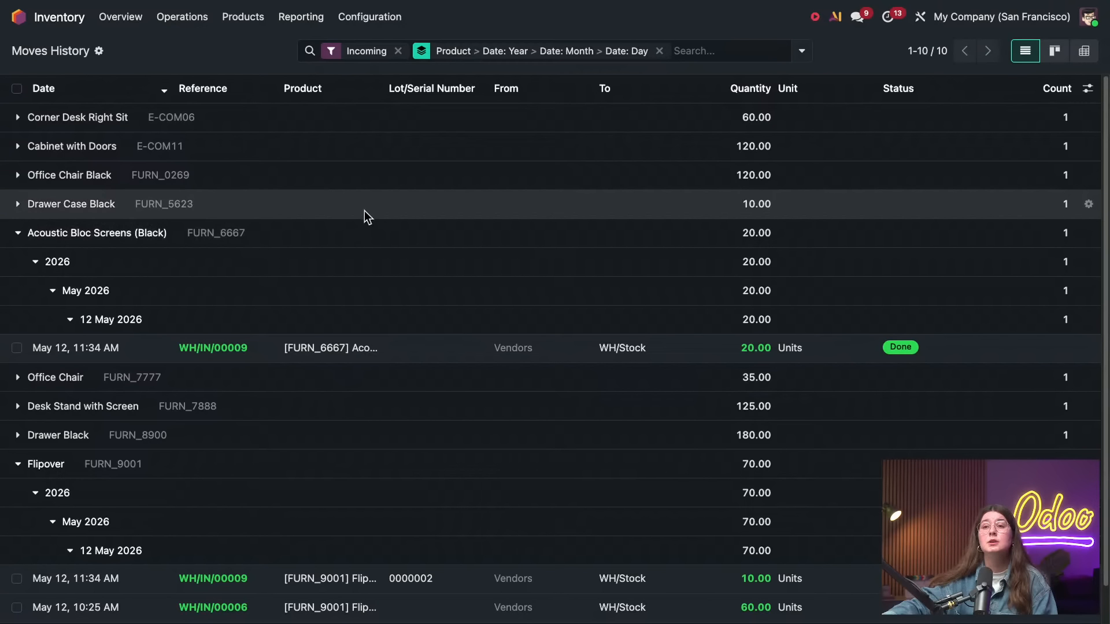
# Save the current filtered and grouped search as a favorite named "Receipts per product per date"
pyautogui.click(800, 52)
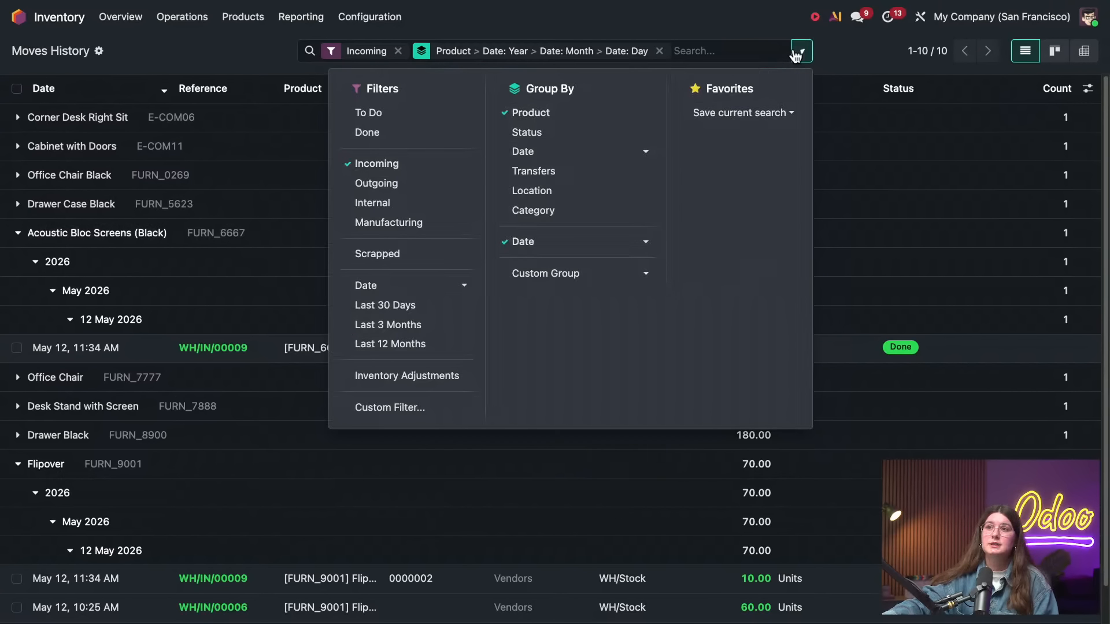
pyautogui.click(740, 115)
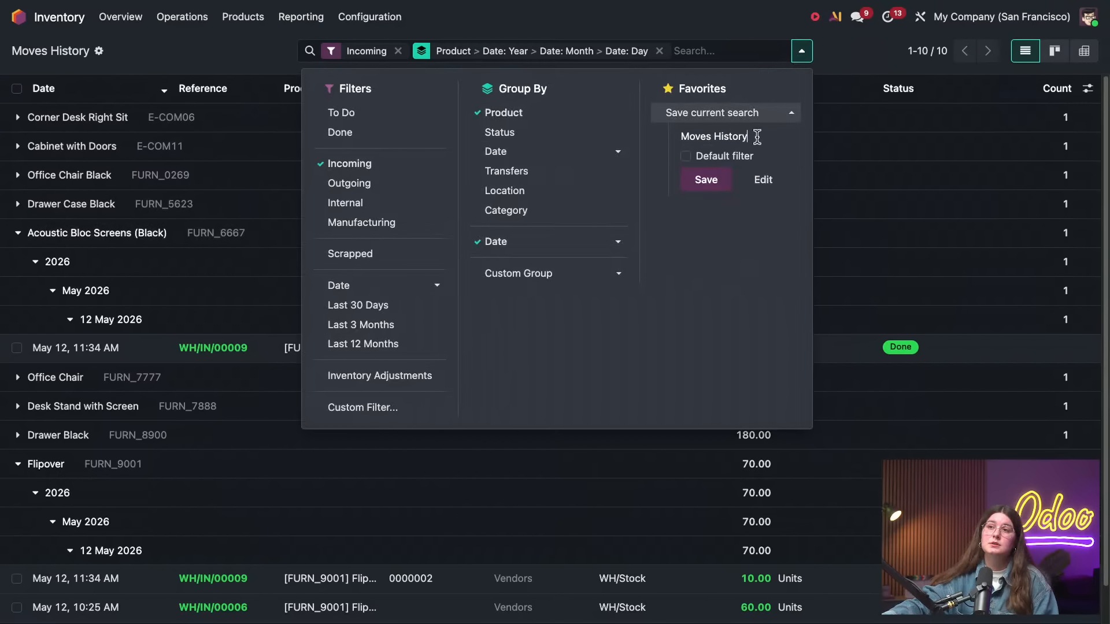
pyautogui.moveTo(757, 137); pyautogui.dragTo(641, 113)
pyautogui.press('BackSpace')
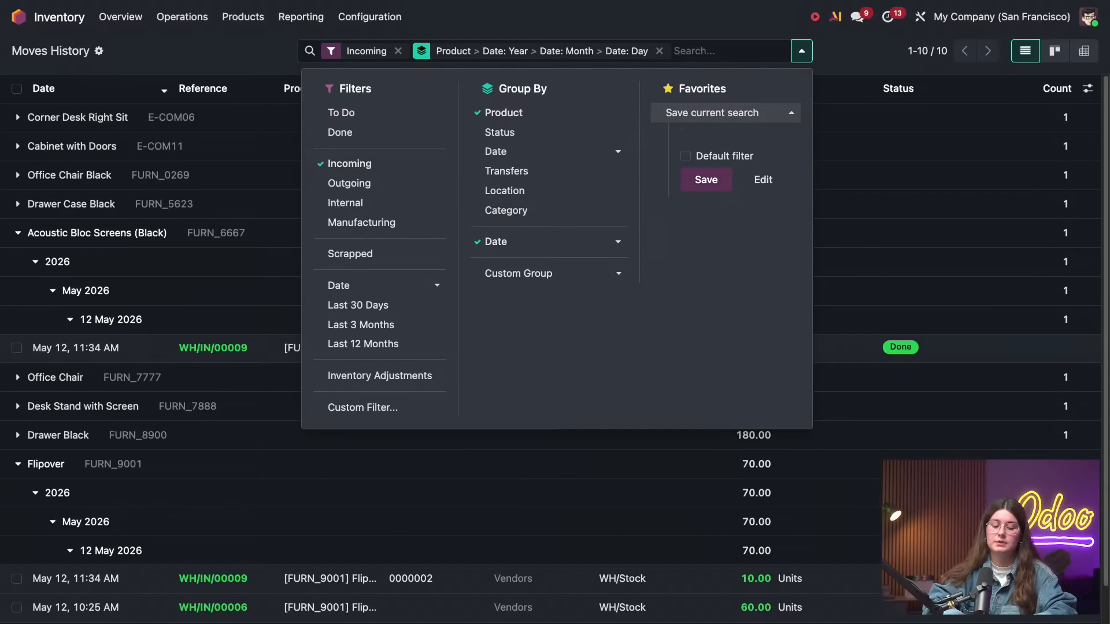
pyautogui.write('Receip')
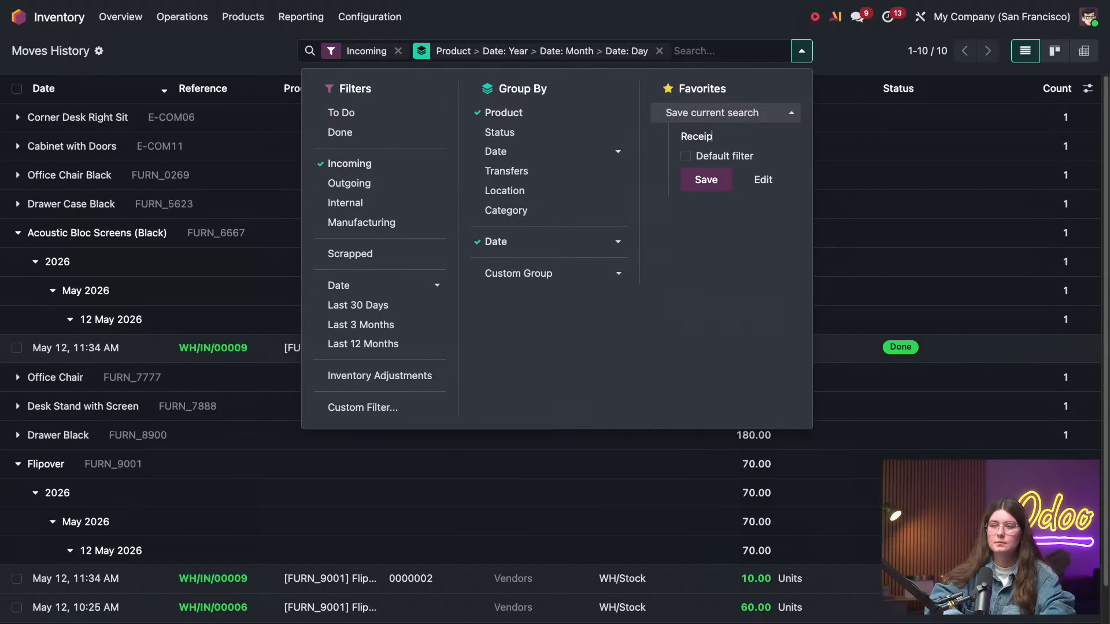
pyautogui.write('ts per pr')
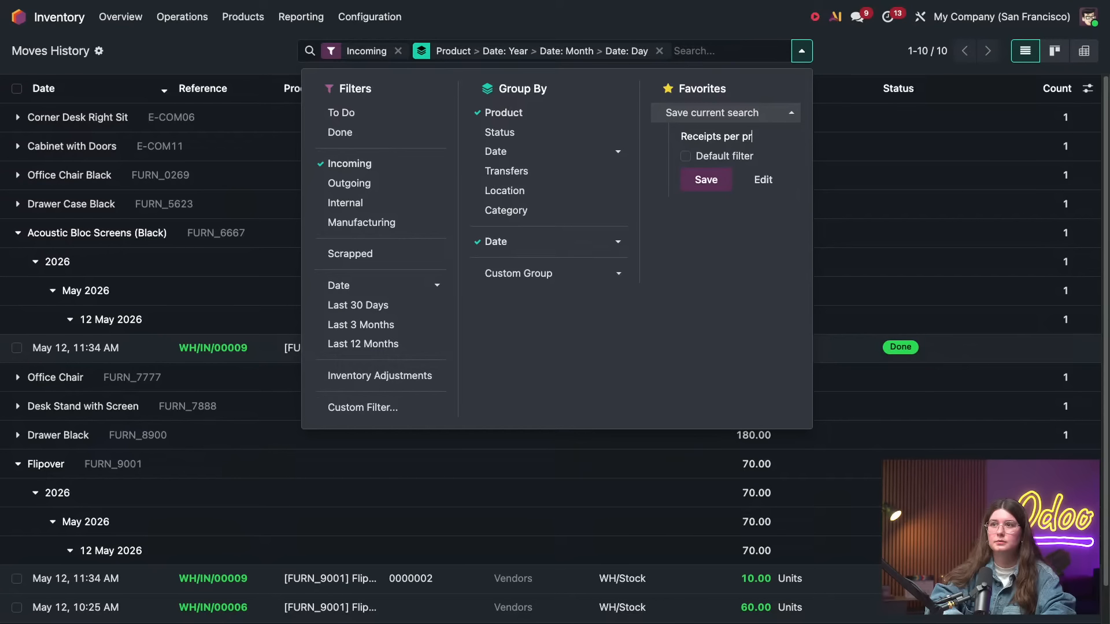
pyautogui.write('oduct per d')
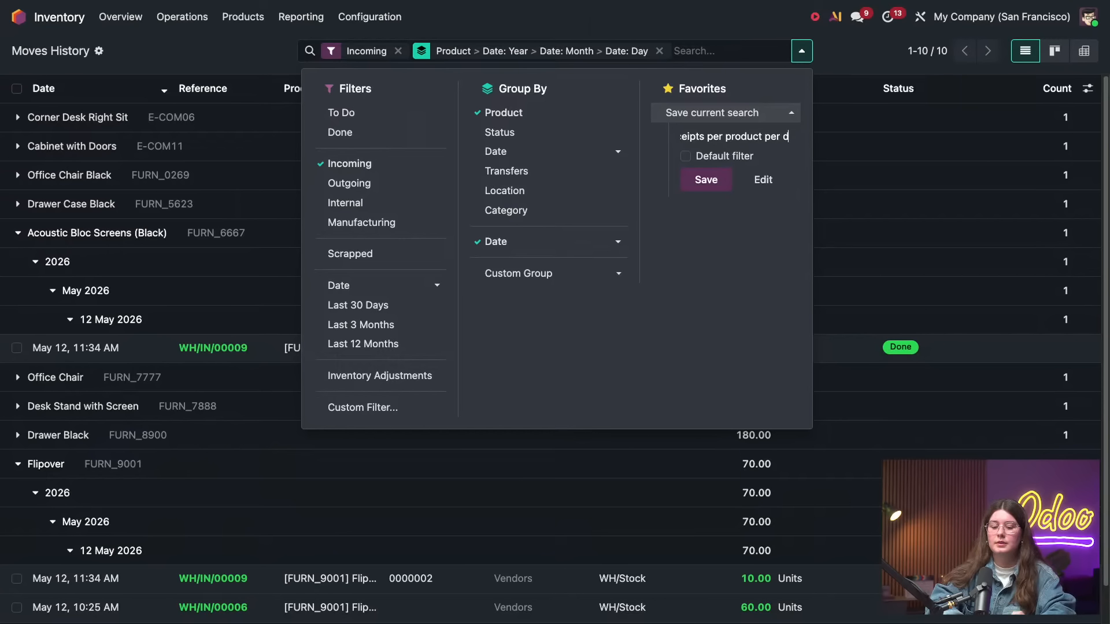
pyautogui.write('ate')
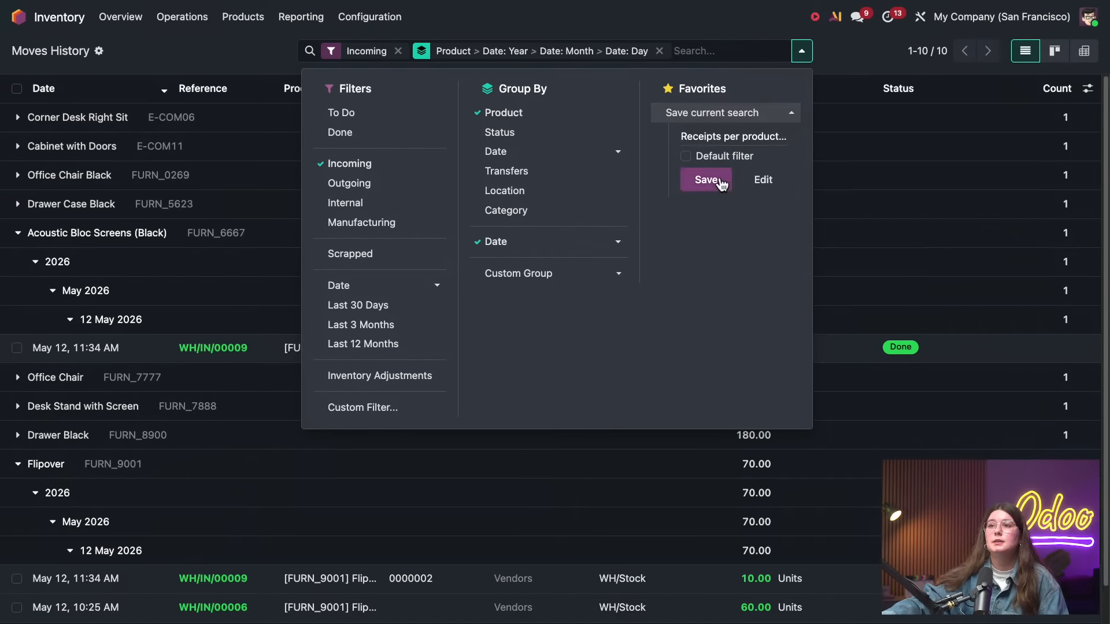
pyautogui.click(720, 182)
pyautogui.click(296, 55)
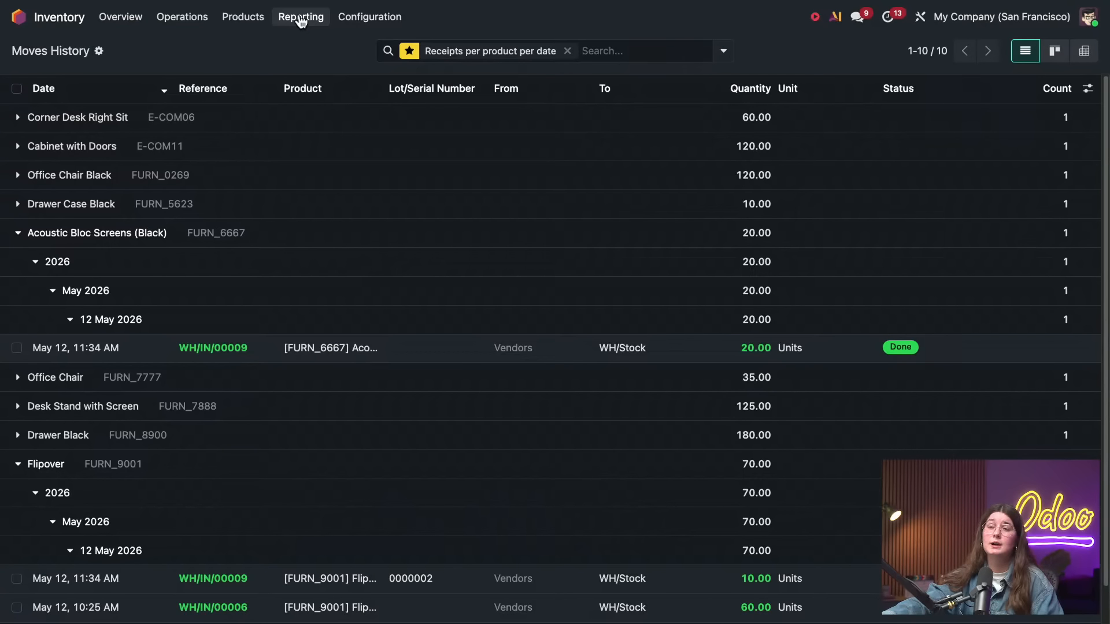
# Reopen the Moves History report and apply the saved favorite "Receipts per product per date"
pyautogui.click(300, 17)
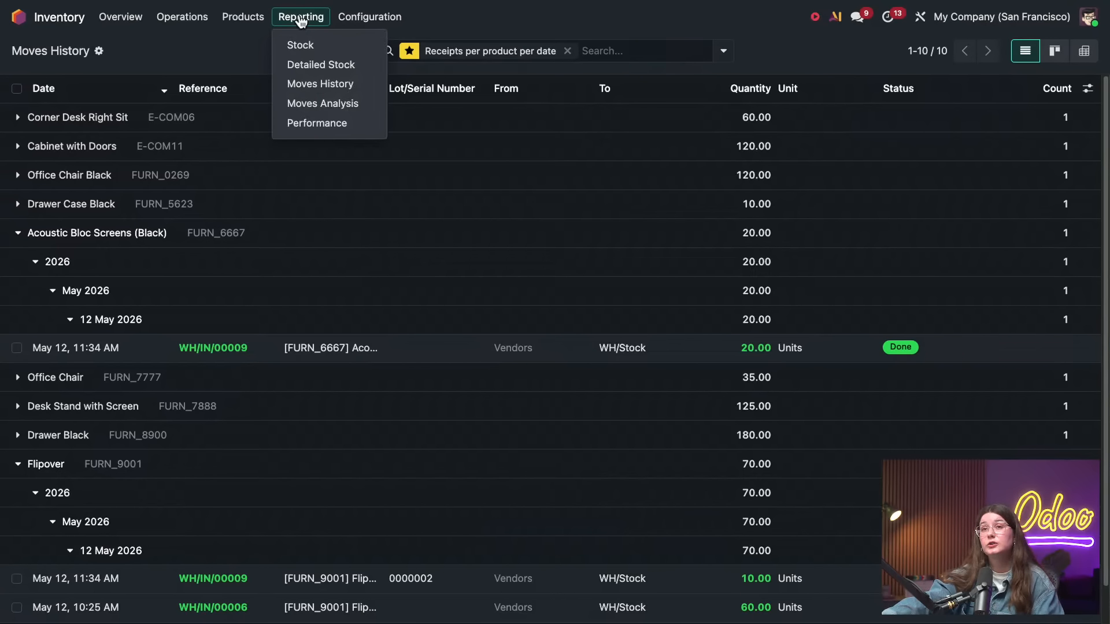
pyautogui.click(326, 85)
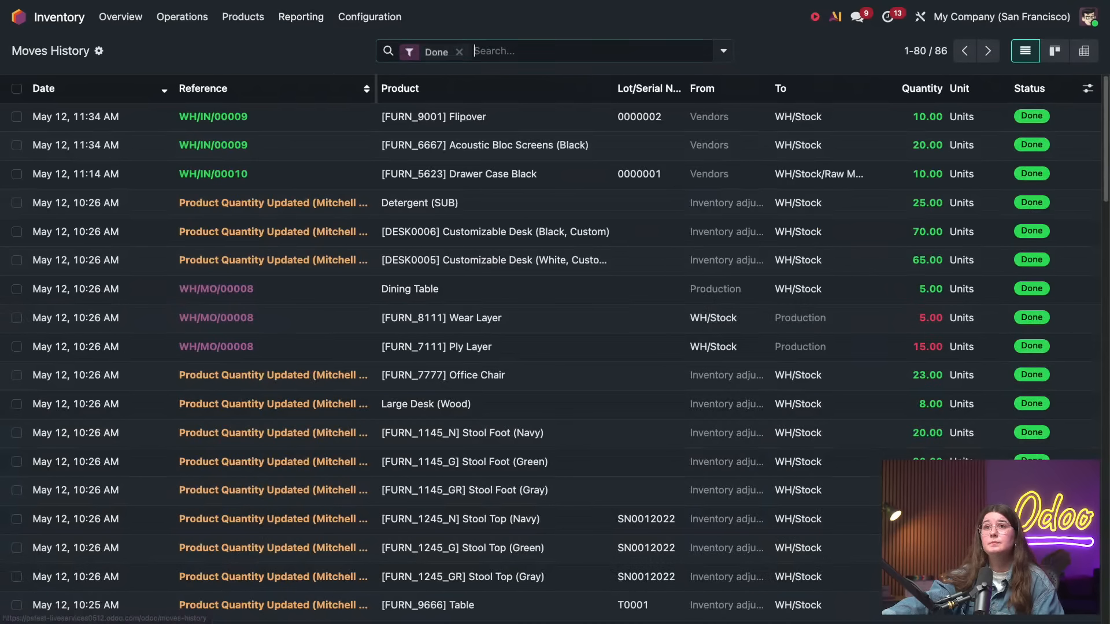
pyautogui.click(723, 51)
pyautogui.click(657, 116)
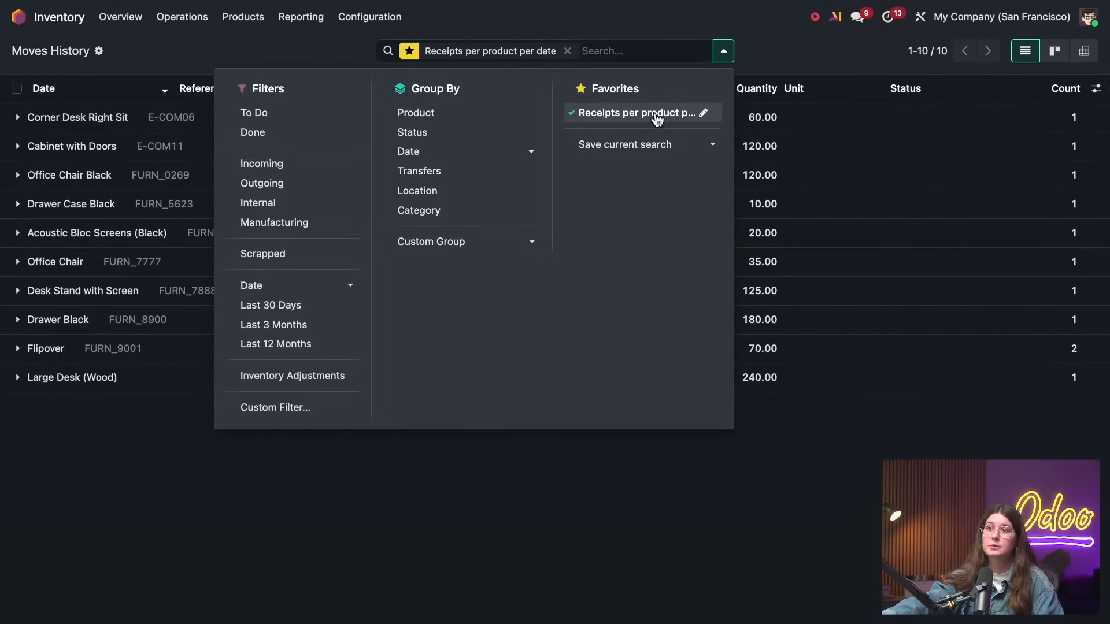
pyautogui.click(310, 56)
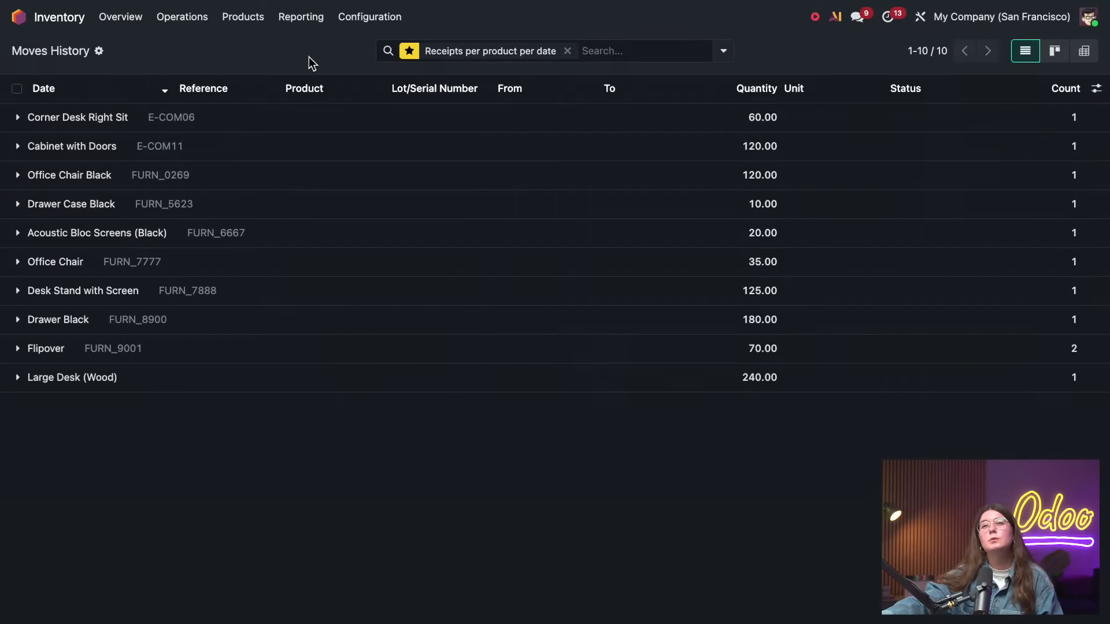
# Open the Inventory settings and look through them down to the Traceability, Valuation and Warehouse options
pyautogui.click(366, 24)
pyautogui.click(374, 43)
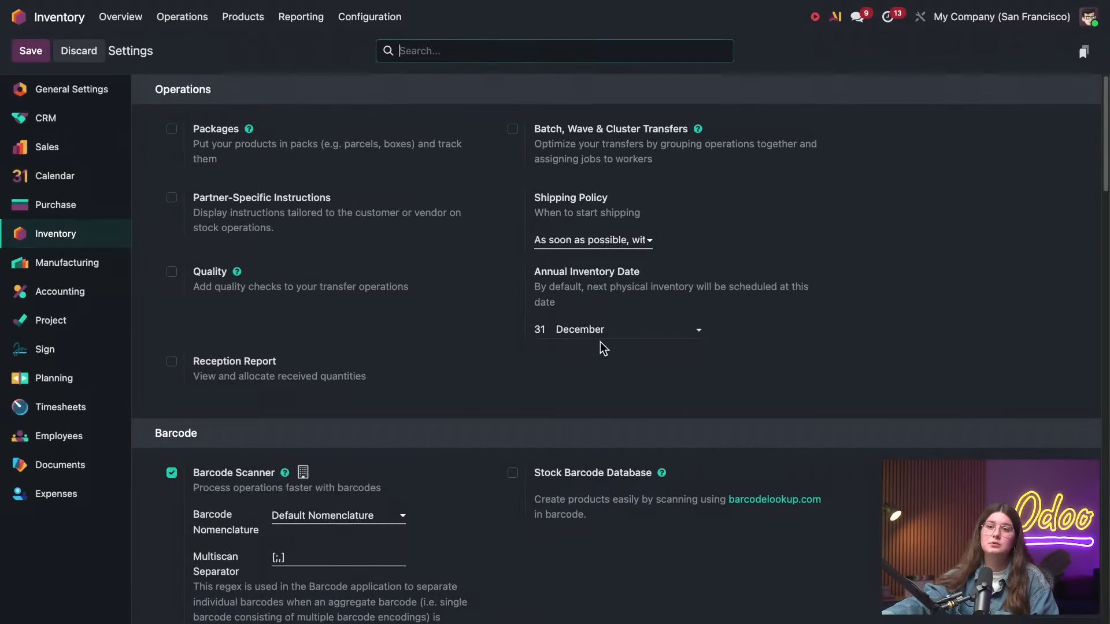
pyautogui.scroll(-20, 604, 342)
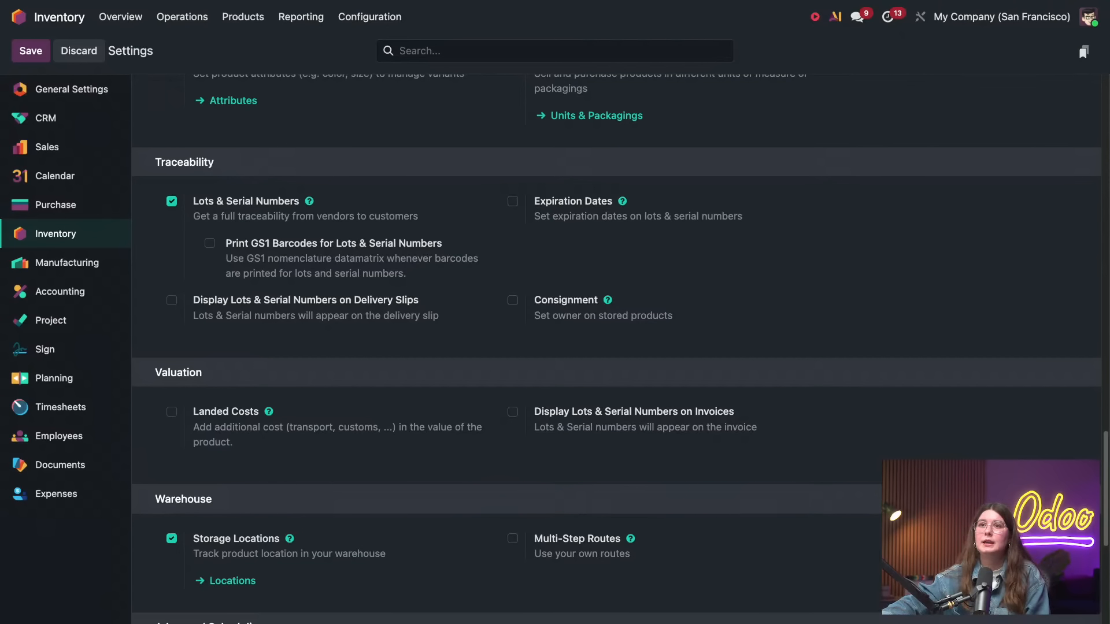
# Open a new browser tab and search Google for "partner odoo"
pyautogui.click(160, 6)
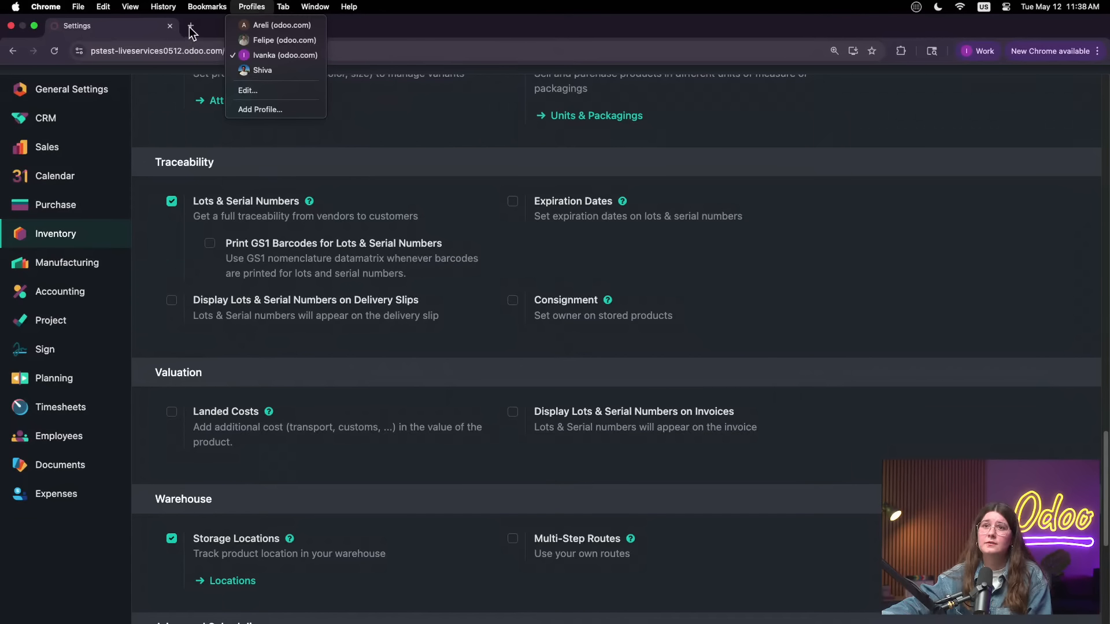
pyautogui.click(189, 27)
pyautogui.moveTo(249, 1)
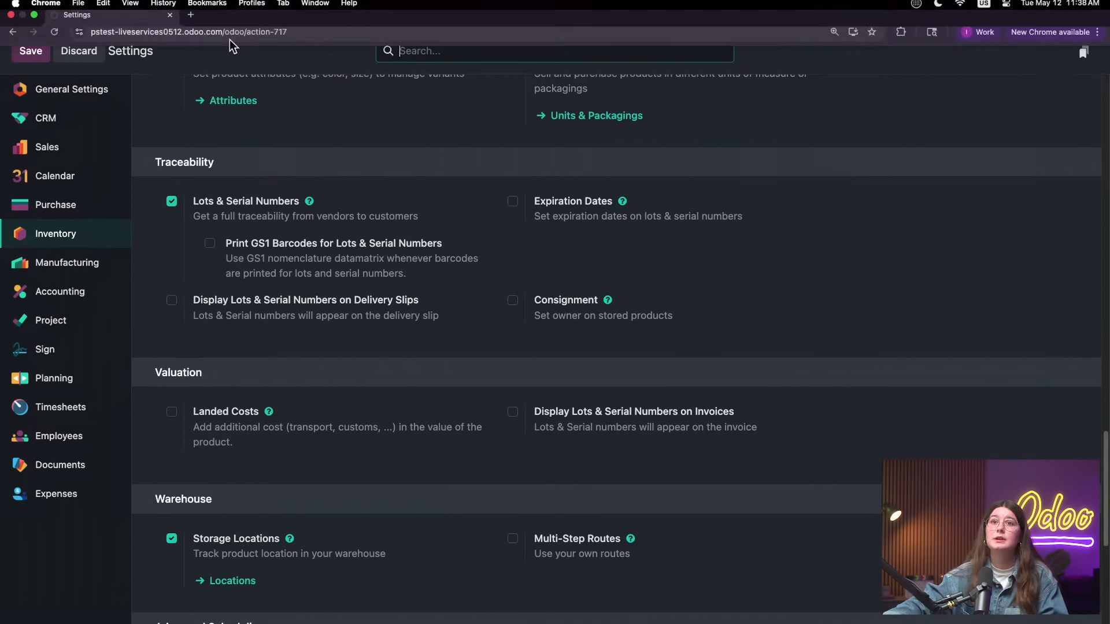
pyautogui.click(191, 26)
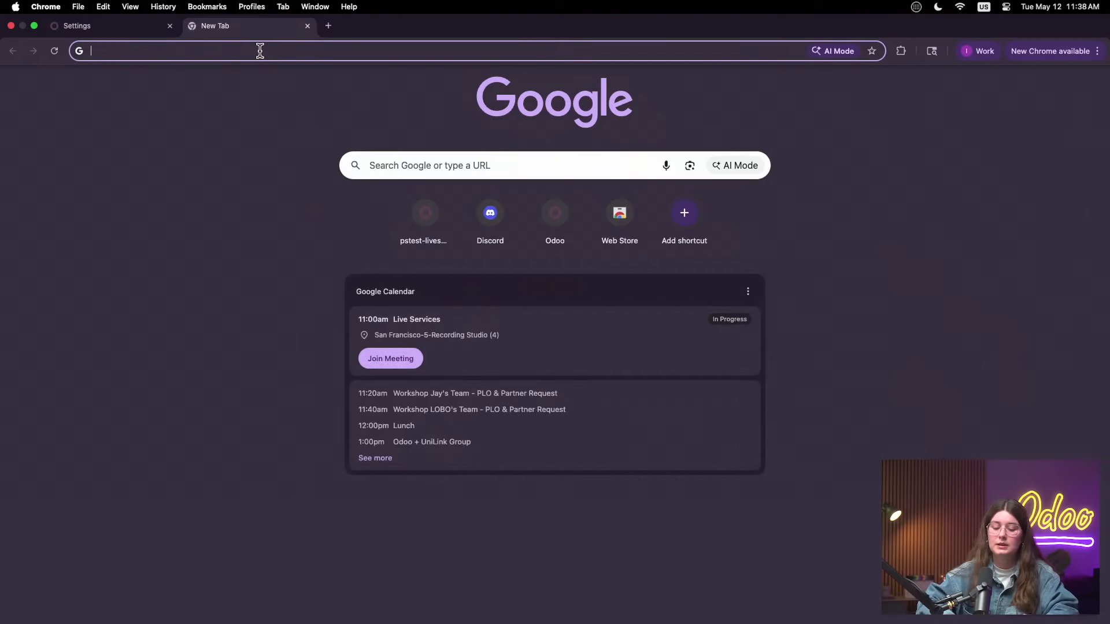
pyautogui.write('partner')
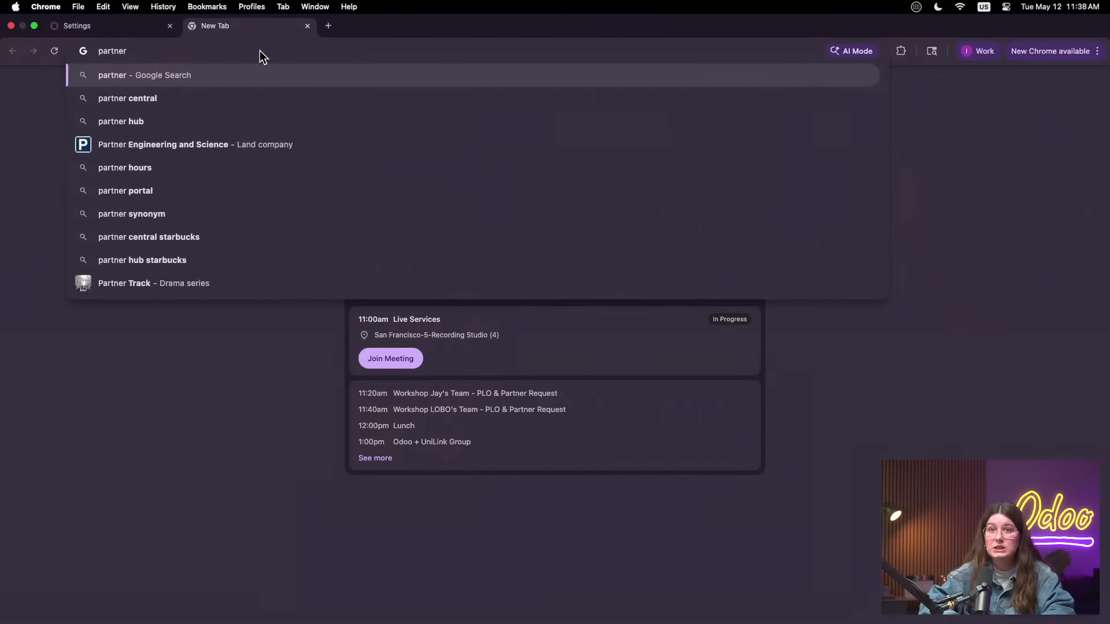
pyautogui.write(' odoo')
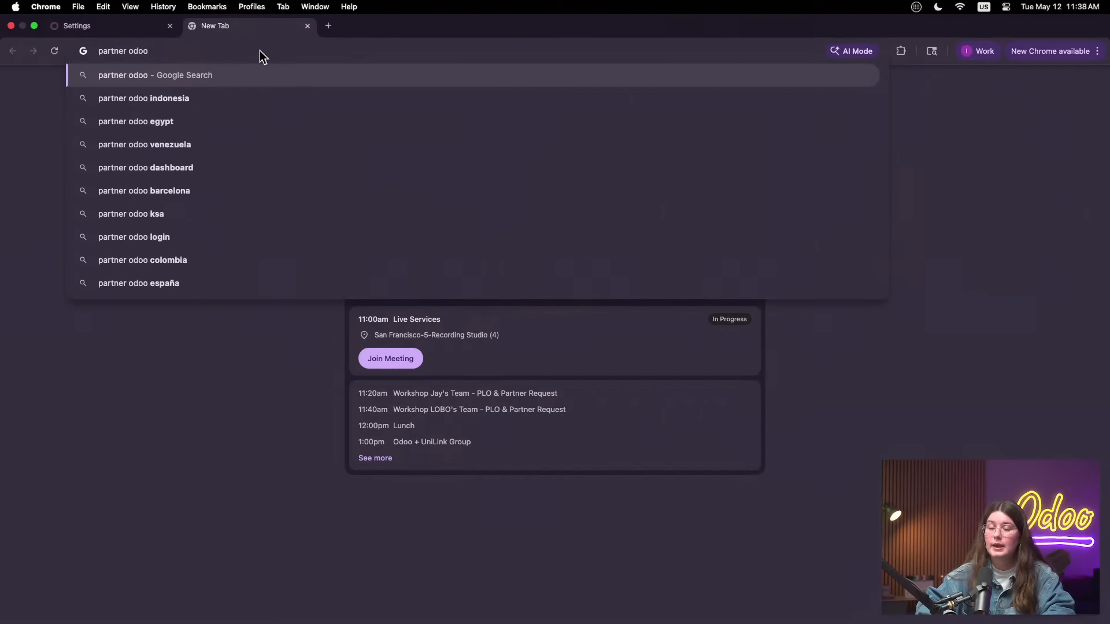
pyautogui.press('Return')
# Open the search result "Odoo Partnership: Benefits, Conditions & Pricing" from odoo.com
pyautogui.scroll(-3, 422, 362)
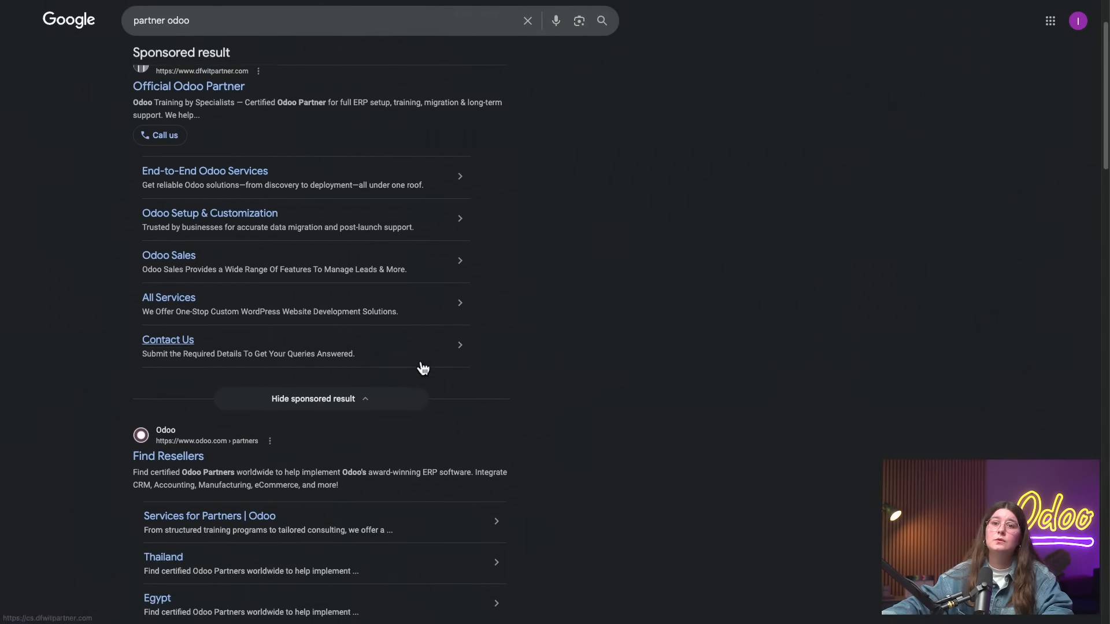
pyautogui.scroll(-7, 421, 361)
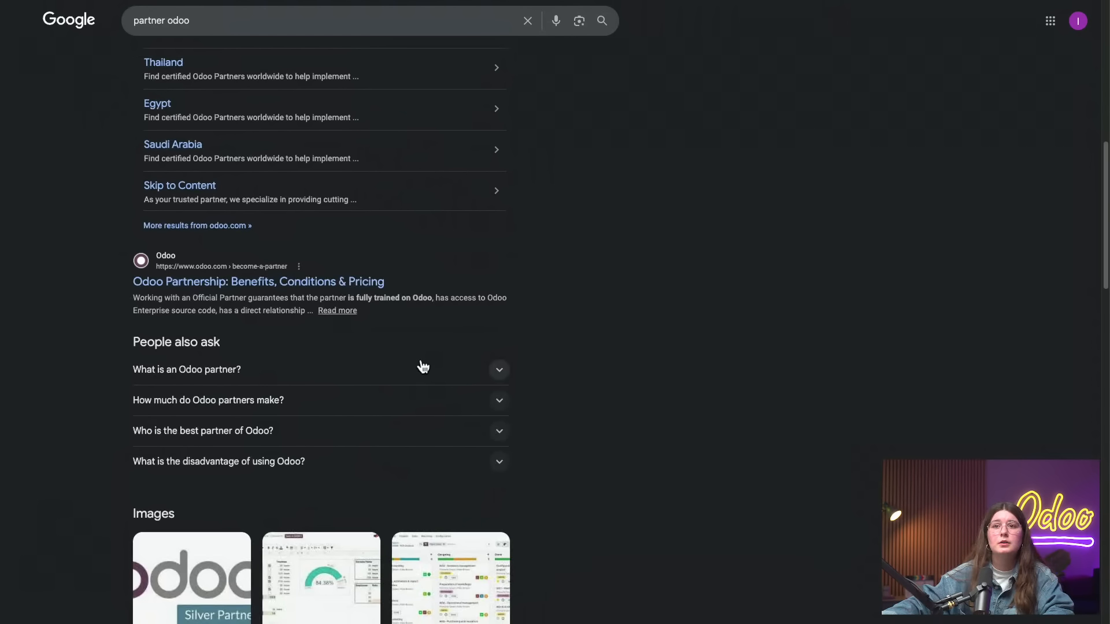
pyautogui.rightClick(339, 287)
pyautogui.click(339, 286)
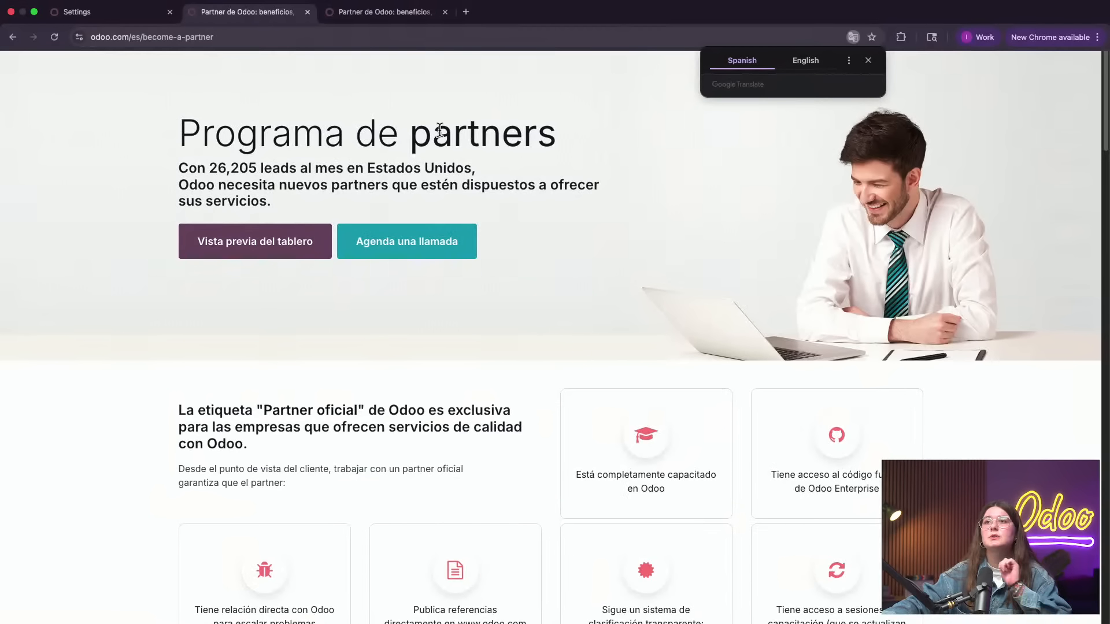
# Switch the Odoo partner page's language to English and look over the Partner Program introduction
pyautogui.scroll(-20, 638, 250)
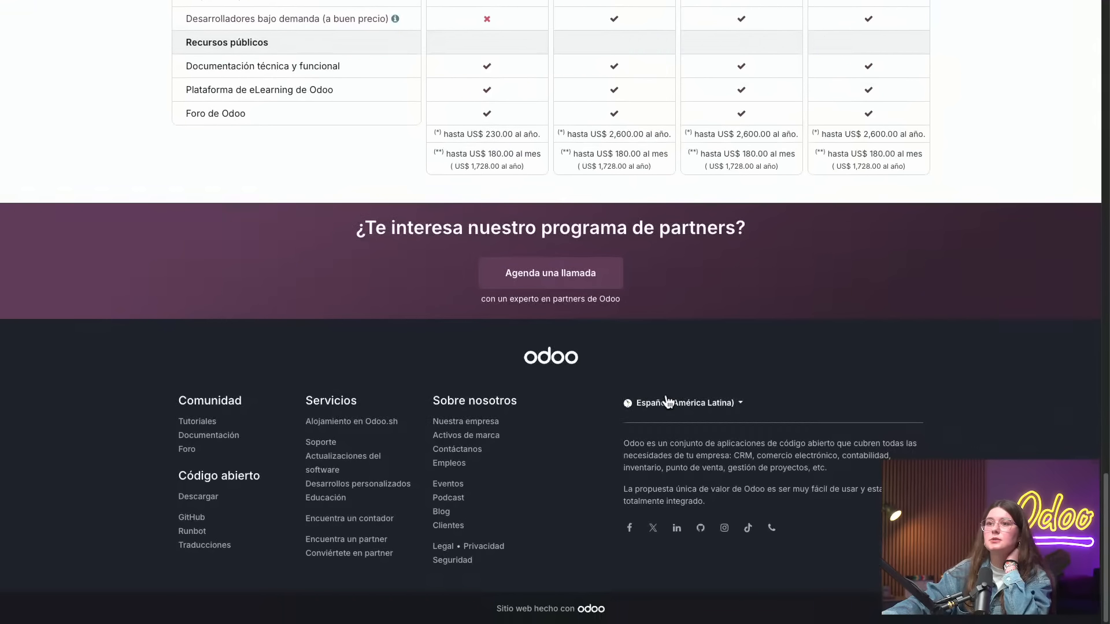
pyautogui.click(670, 403)
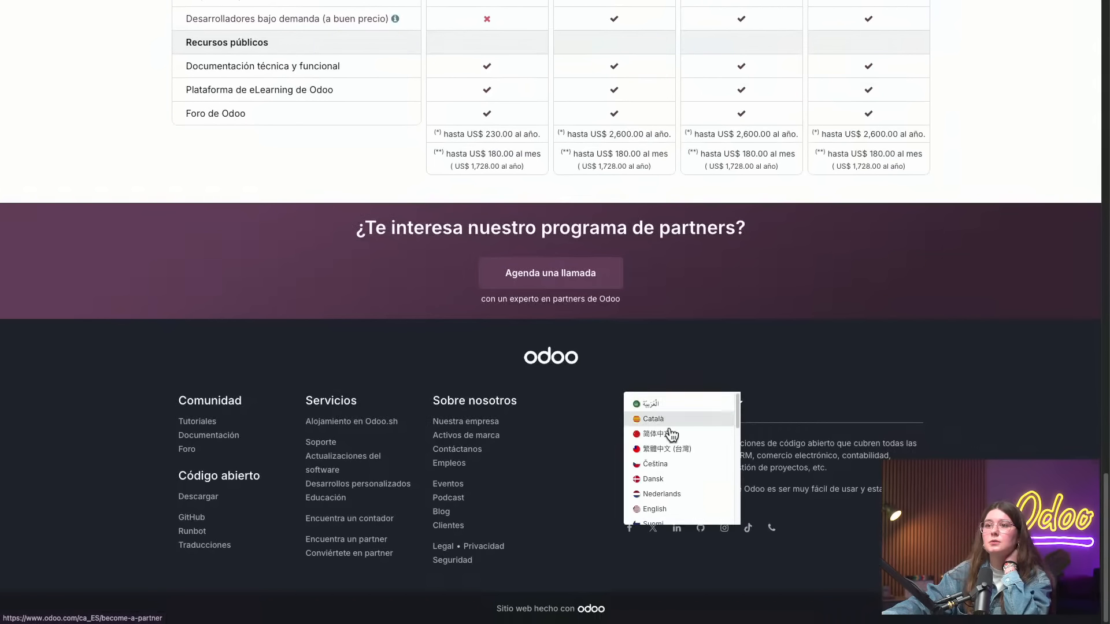
pyautogui.click(669, 510)
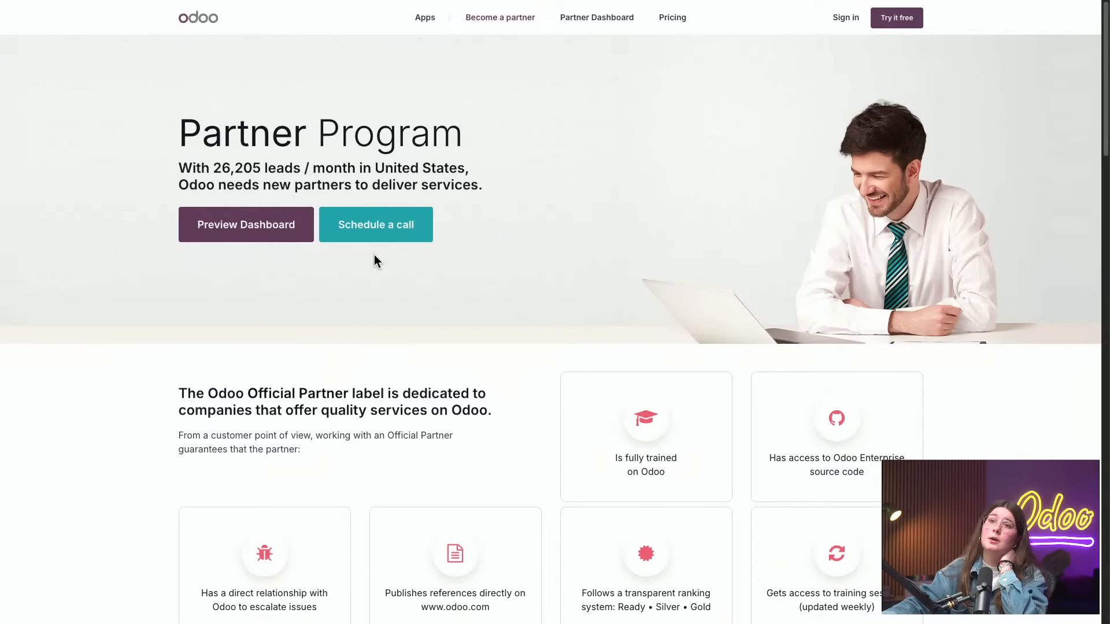
pyautogui.scroll(-1, 542, 307)
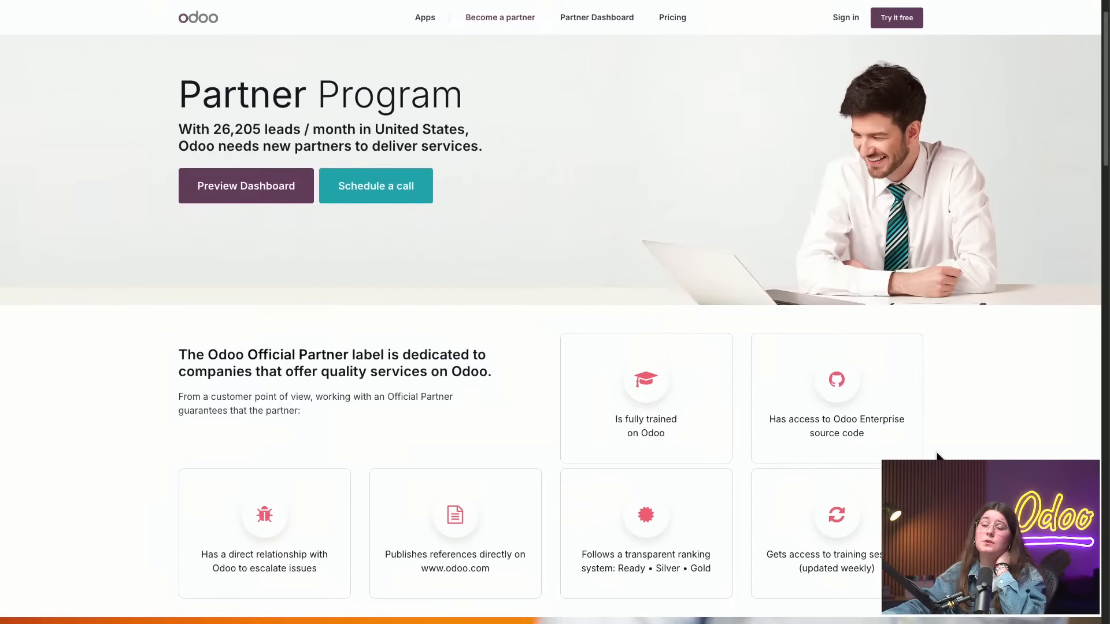
pyautogui.scroll(-5, 855, 526)
pyautogui.scroll(6, 846, 516)
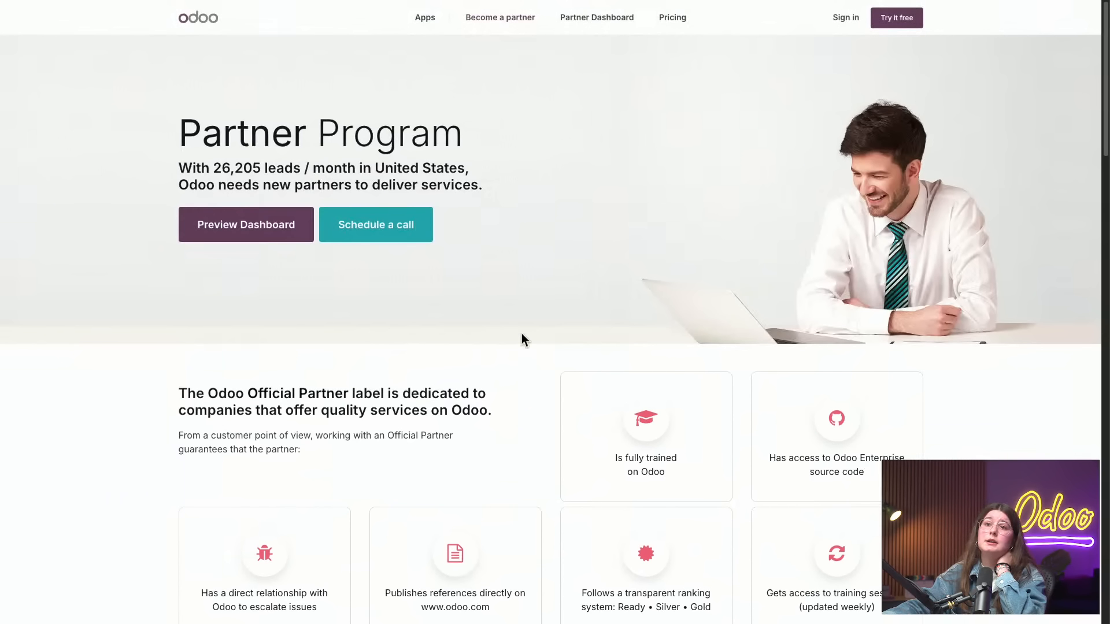
# Open the page for scheduling a call with an Odoo Partnership Program expert, and go back to the Inventory settings
pyautogui.click(360, 227)
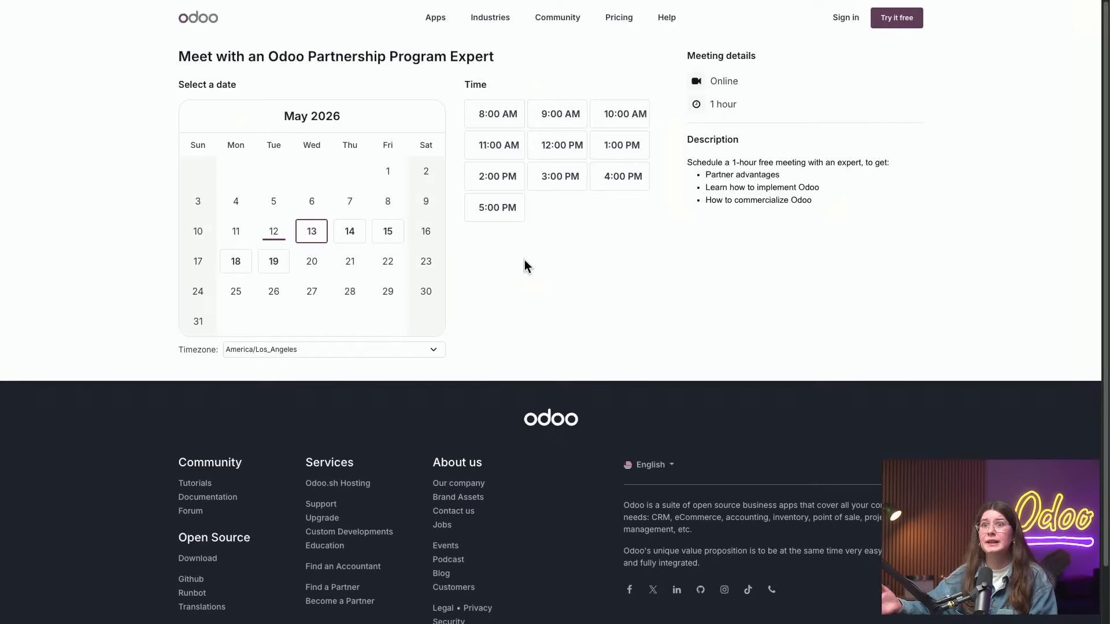
pyautogui.moveTo(248, 7)
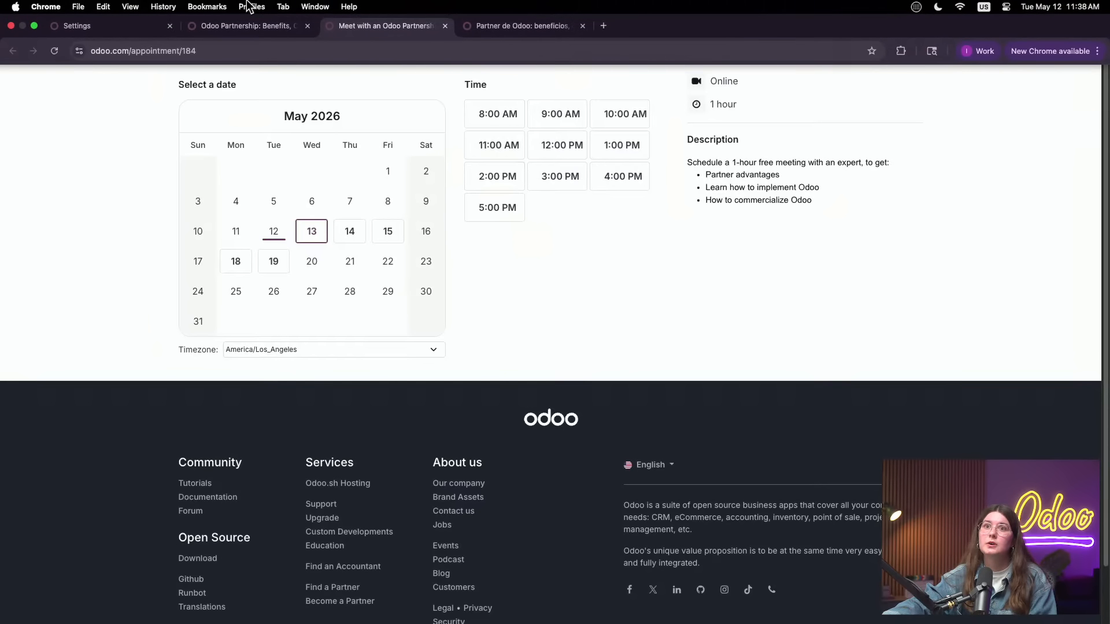
pyautogui.click(122, 27)
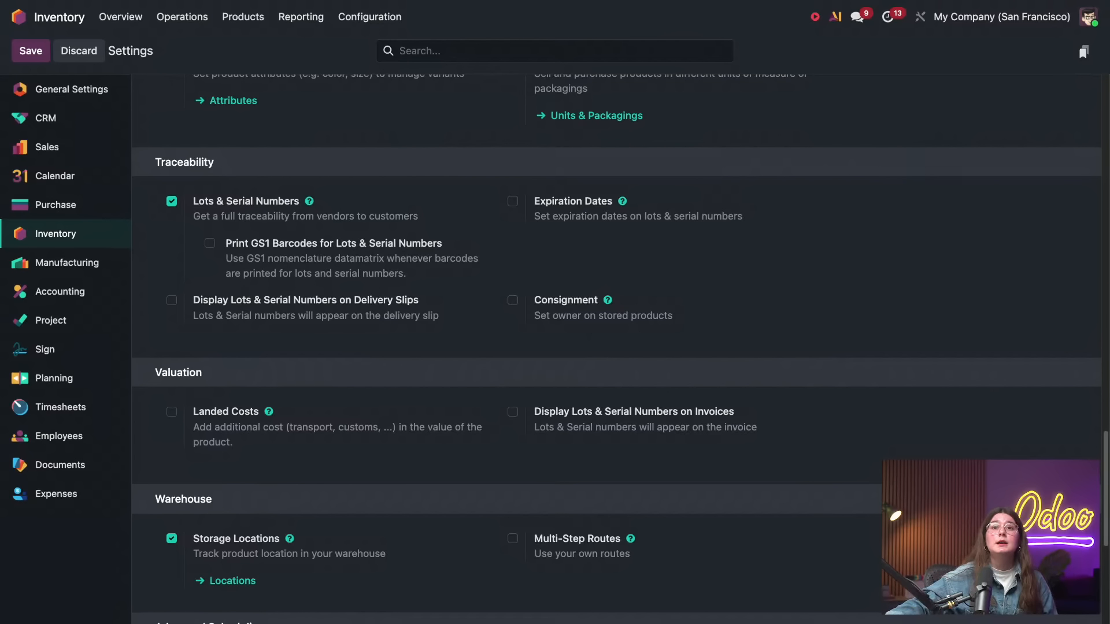
# Enable the Batch, Wave & Cluster Transfers option under Inventory Operations settings, save, and check the reloaded settings page
pyautogui.click(53, 236)
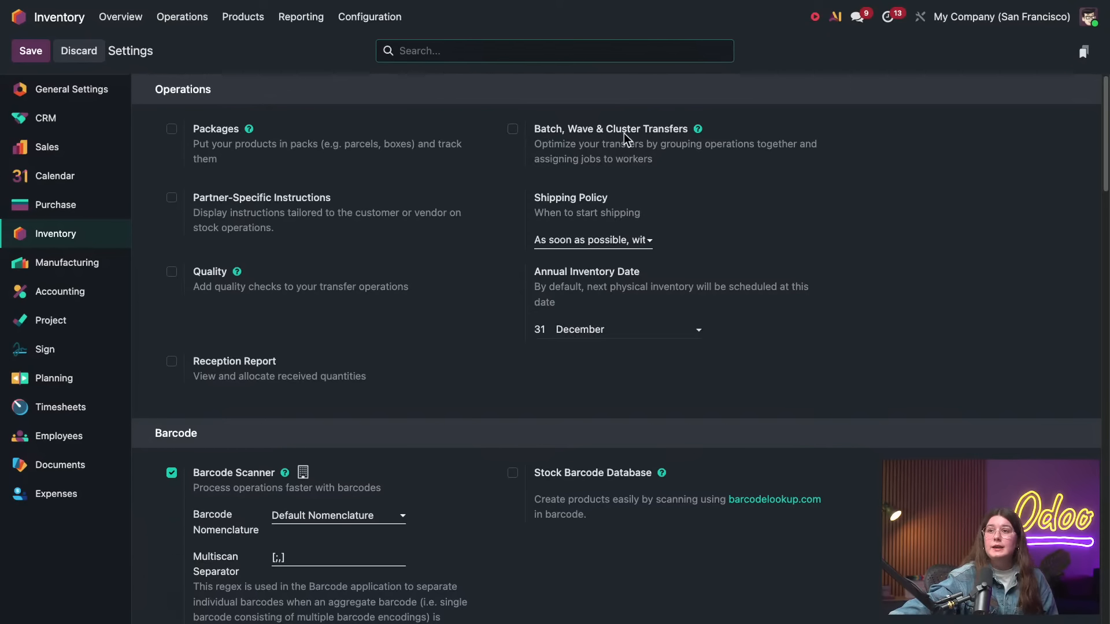
pyautogui.click(513, 129)
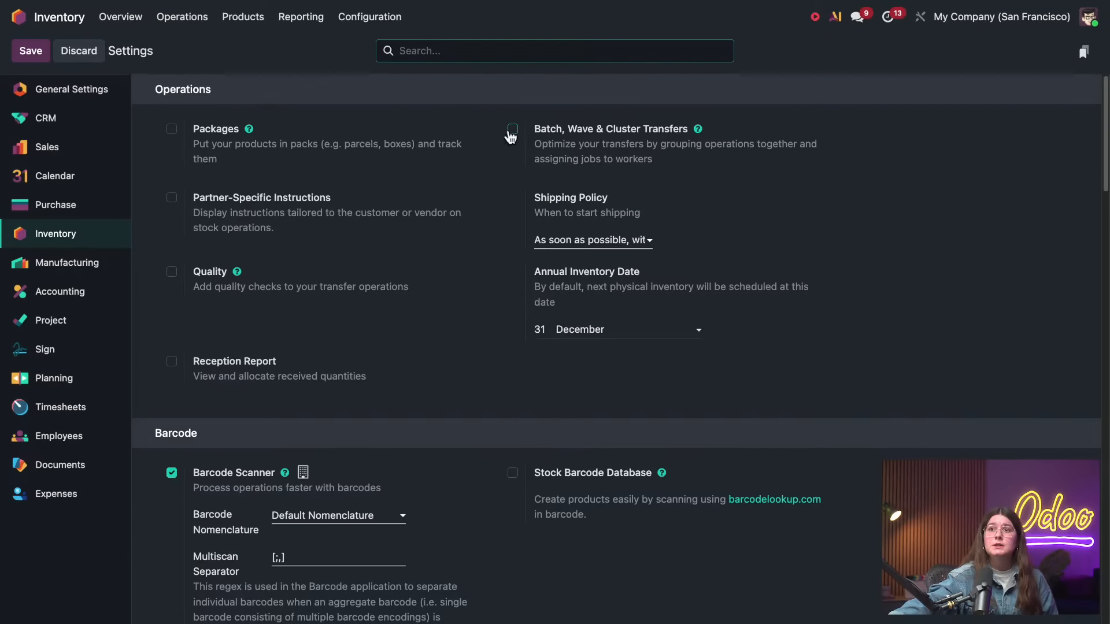
pyautogui.click(31, 51)
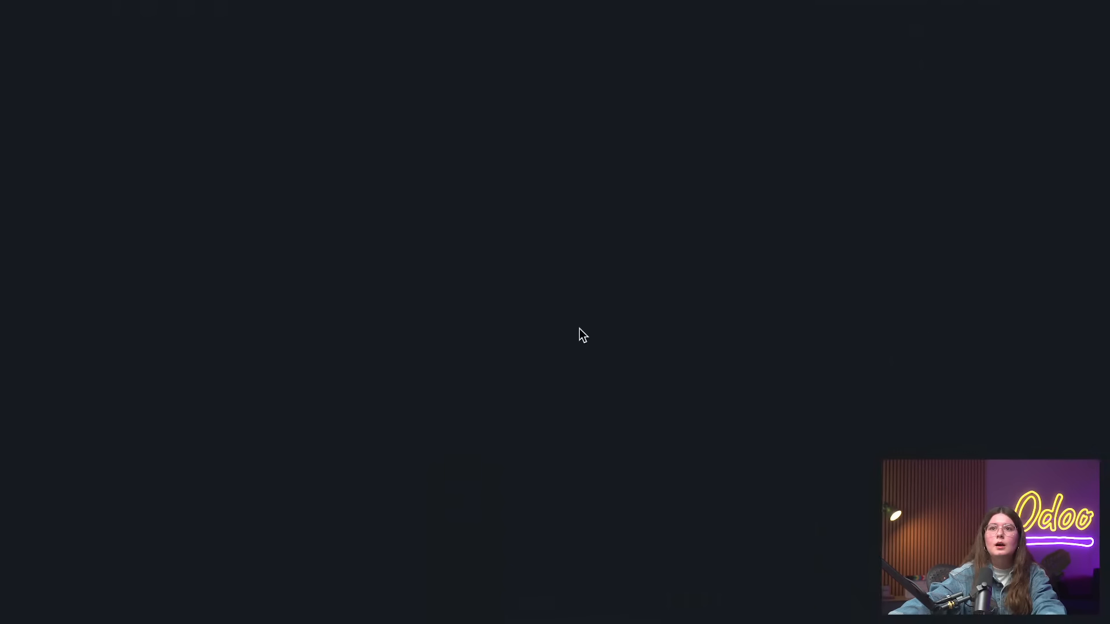
pyautogui.moveTo(404, 1)
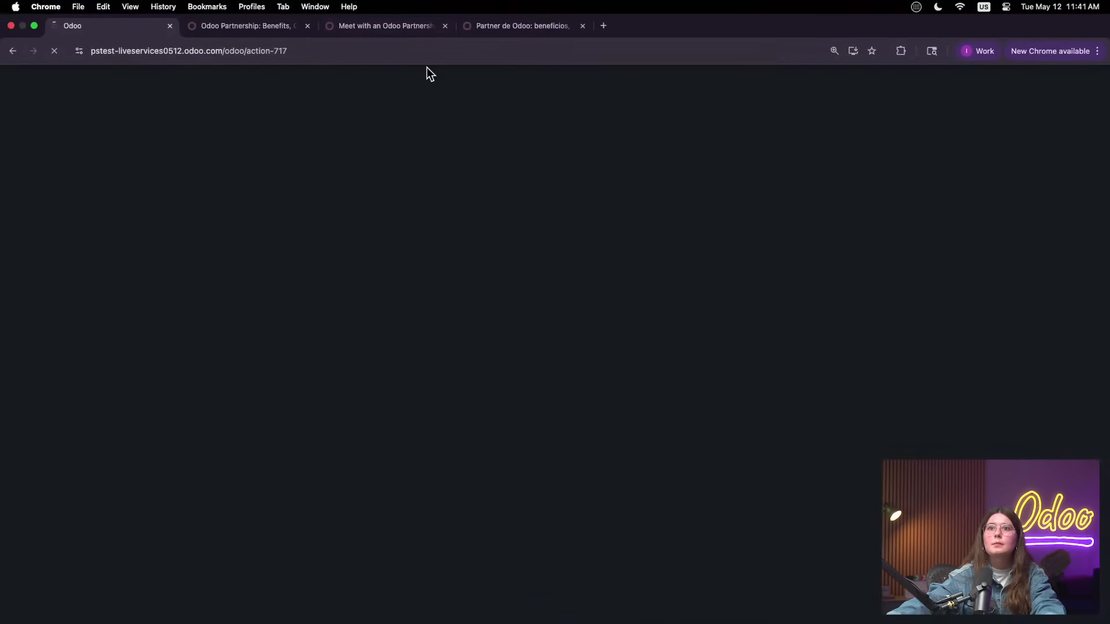
pyautogui.click(172, 50)
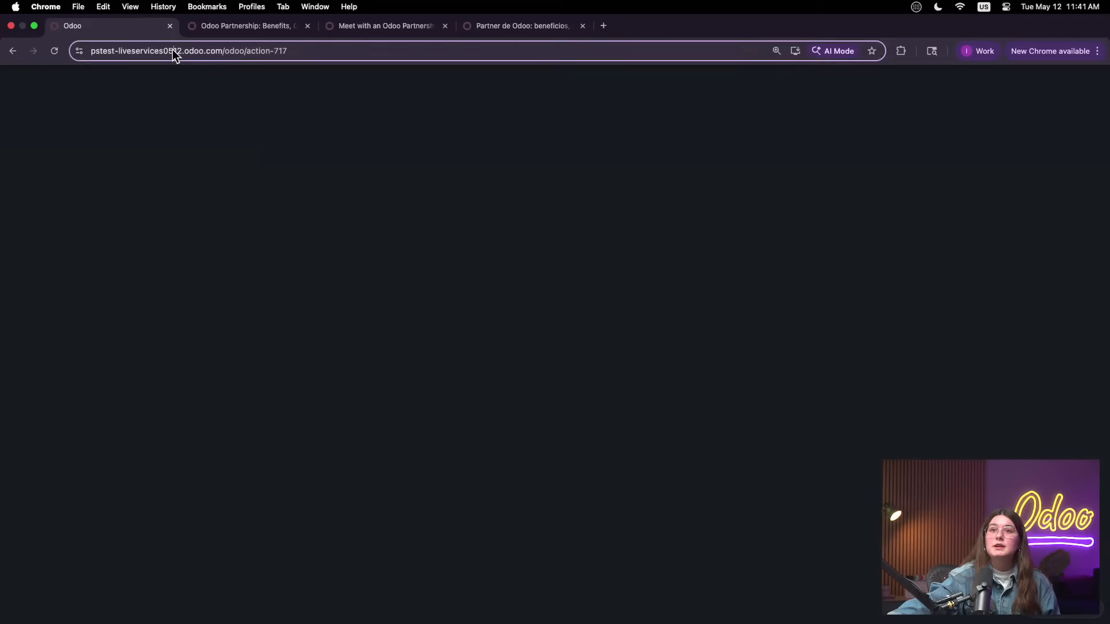
pyautogui.click(433, 173)
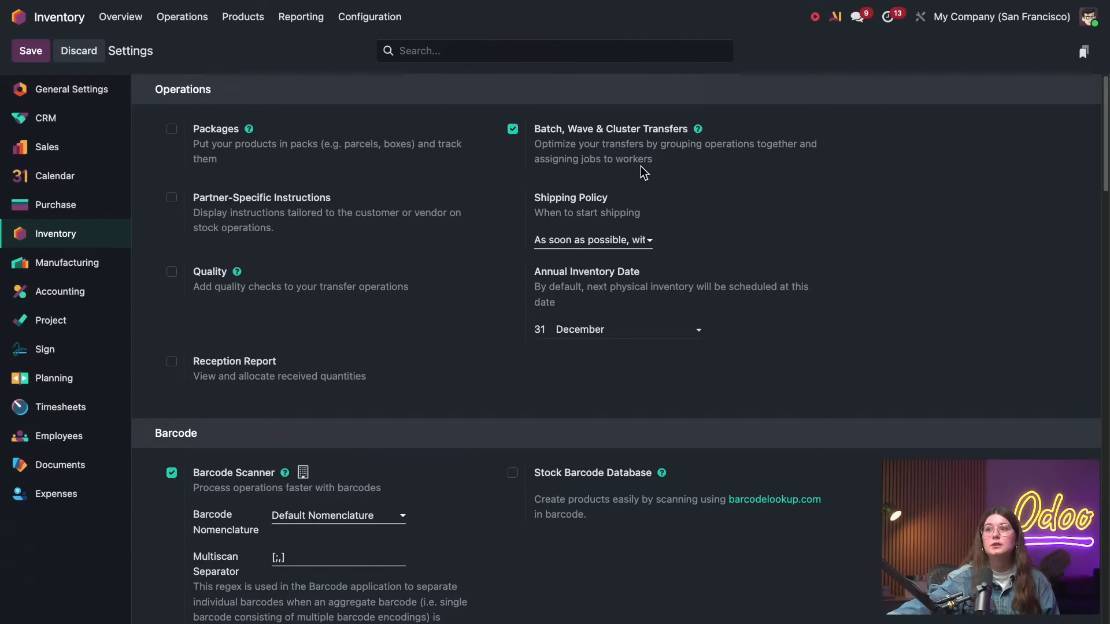
# Open the Batch, Wave & Cluster Transfers documentation in a new browser tab and look over the Batch picking article
pyautogui.moveTo(661, 143); pyautogui.dragTo(630, 191)
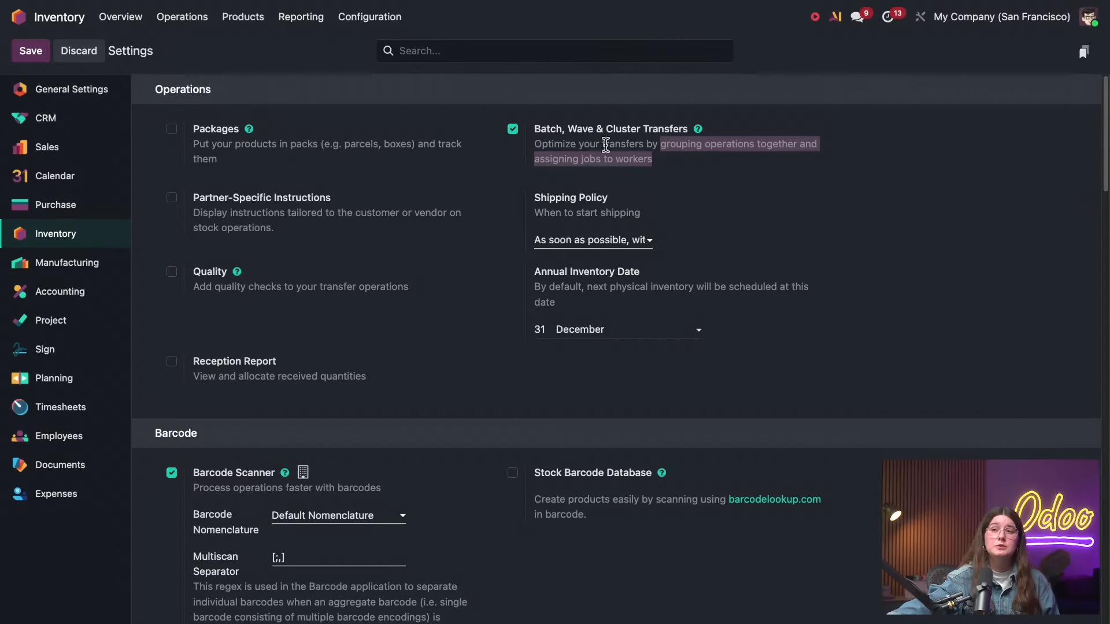
pyautogui.rightClick(700, 134)
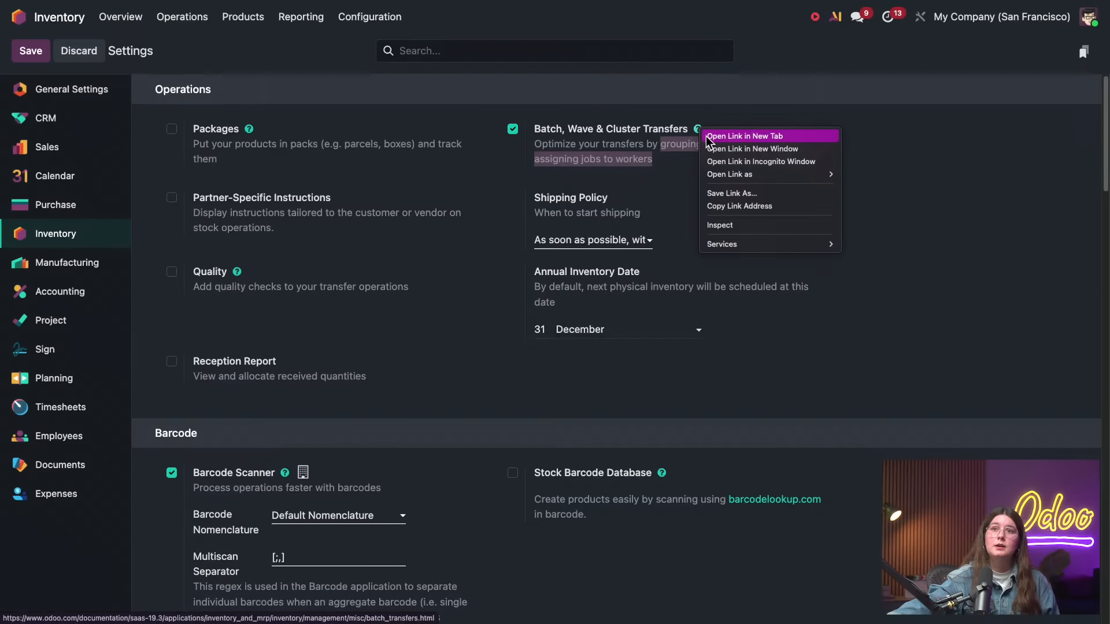
pyautogui.click(717, 137)
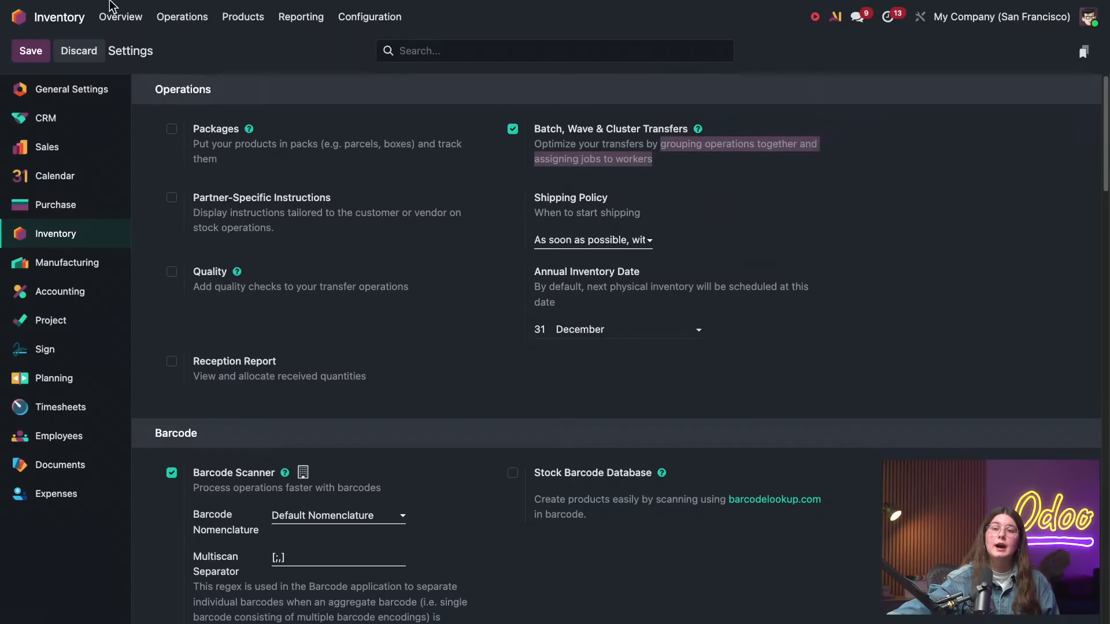
pyautogui.click(163, 6)
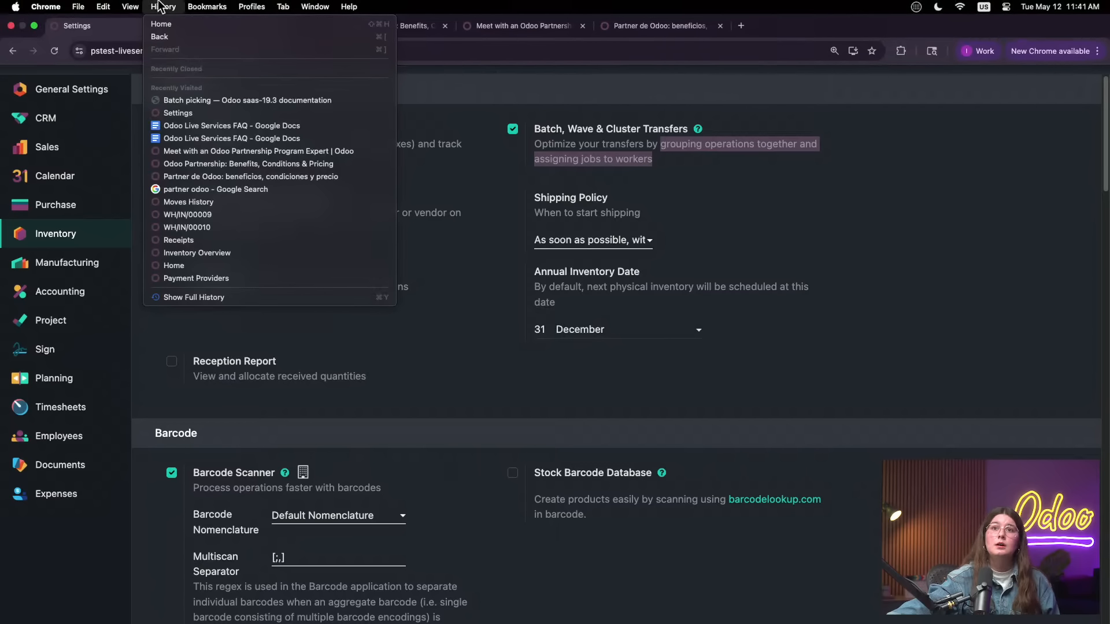
pyautogui.moveTo(103, 7)
pyautogui.click(230, 23)
pyautogui.click(230, 23)
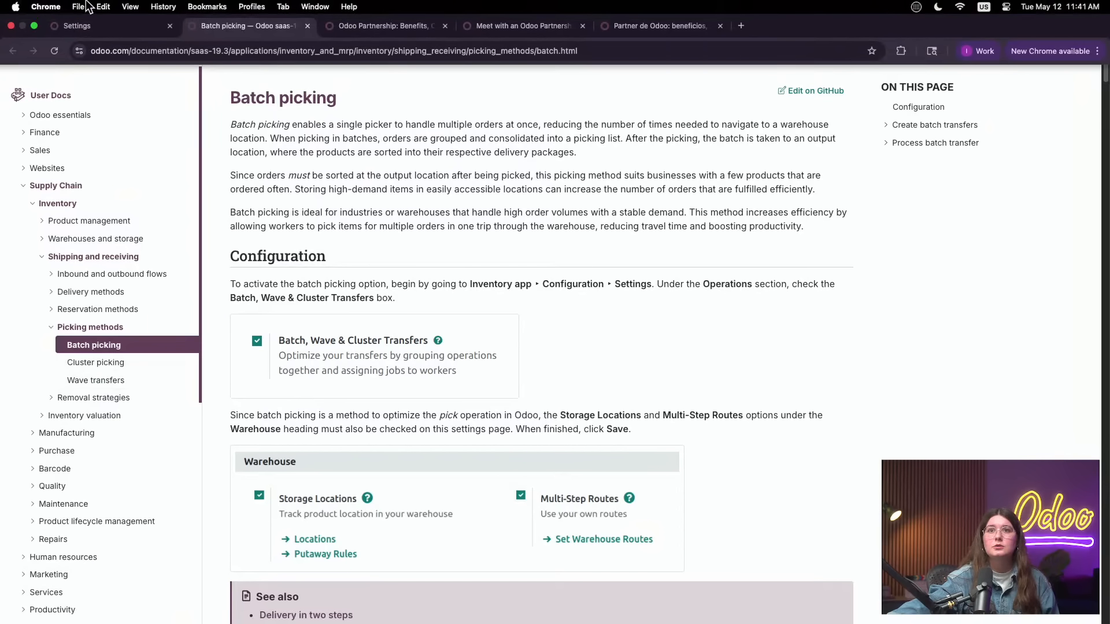
# Return to the Odoo settings, open the Deliveries list, and look through its orders and their batch transfers
pyautogui.click(92, 22)
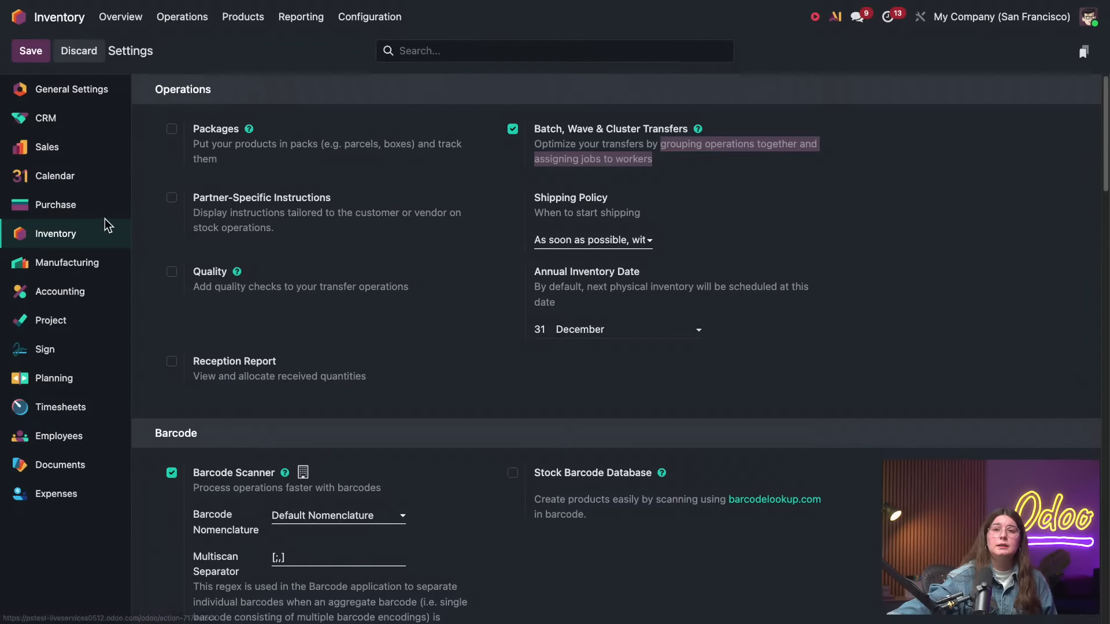
pyautogui.click(182, 16)
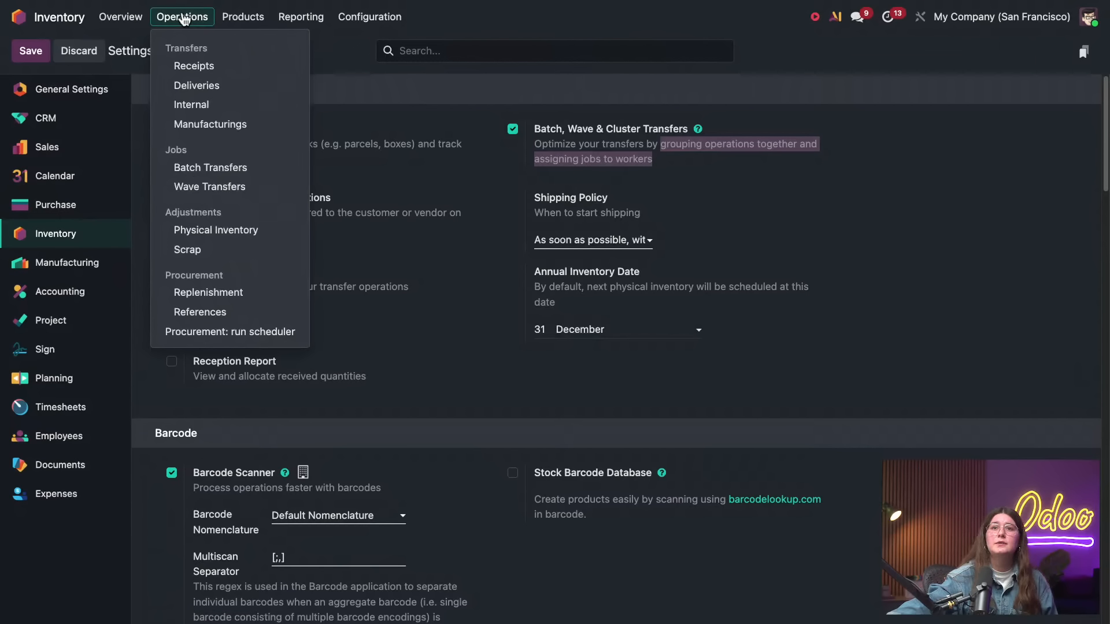
pyautogui.click(216, 88)
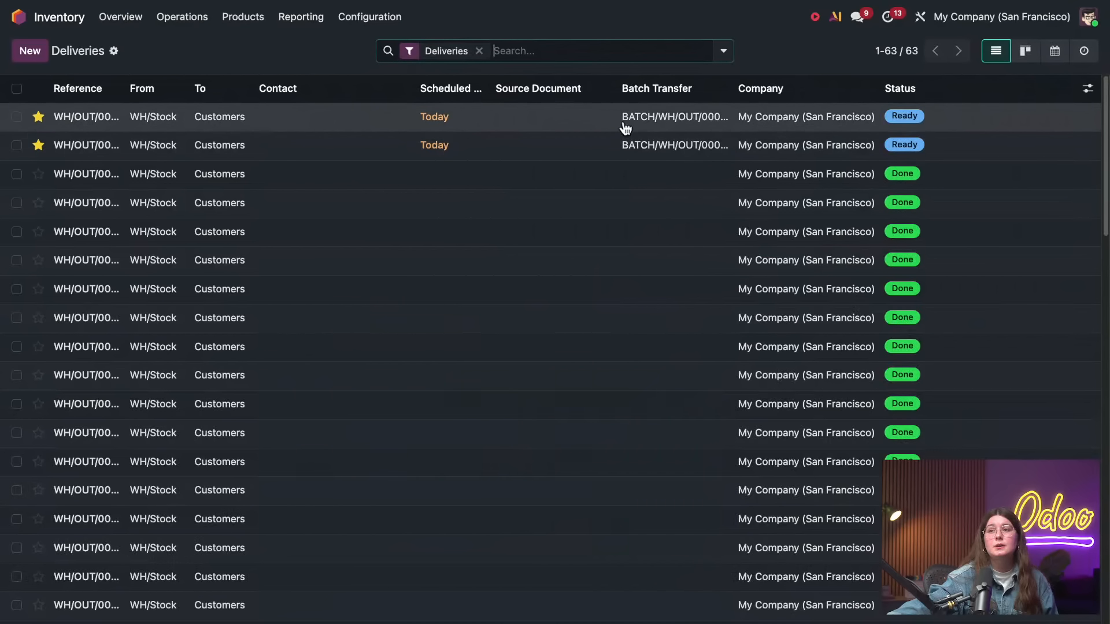
pyautogui.scroll(-15, 612, 248)
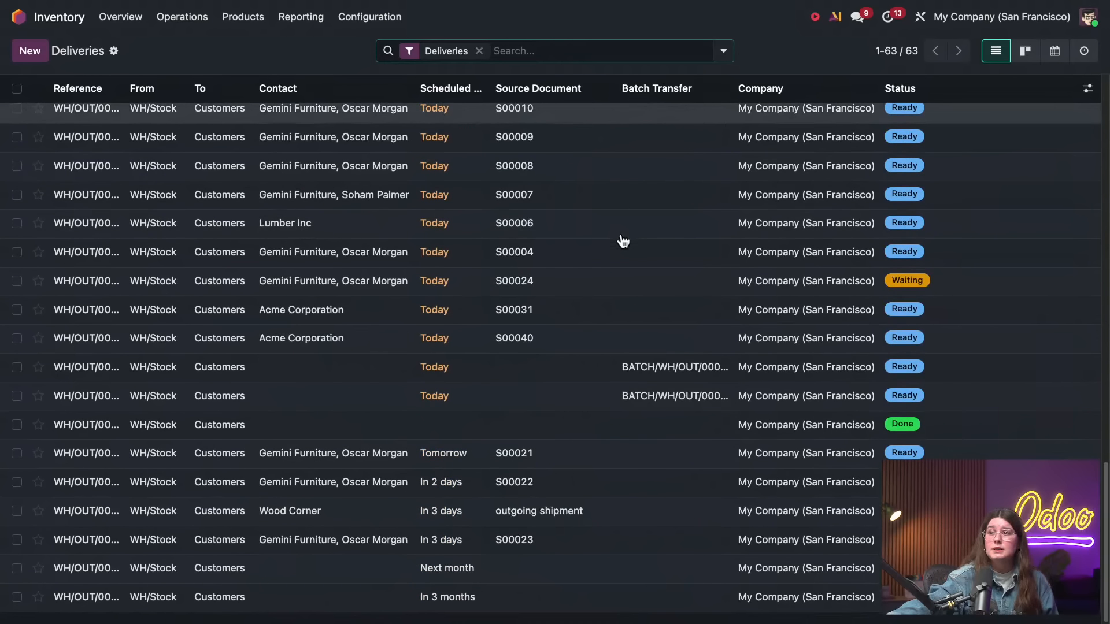
pyautogui.scroll(2, 620, 247)
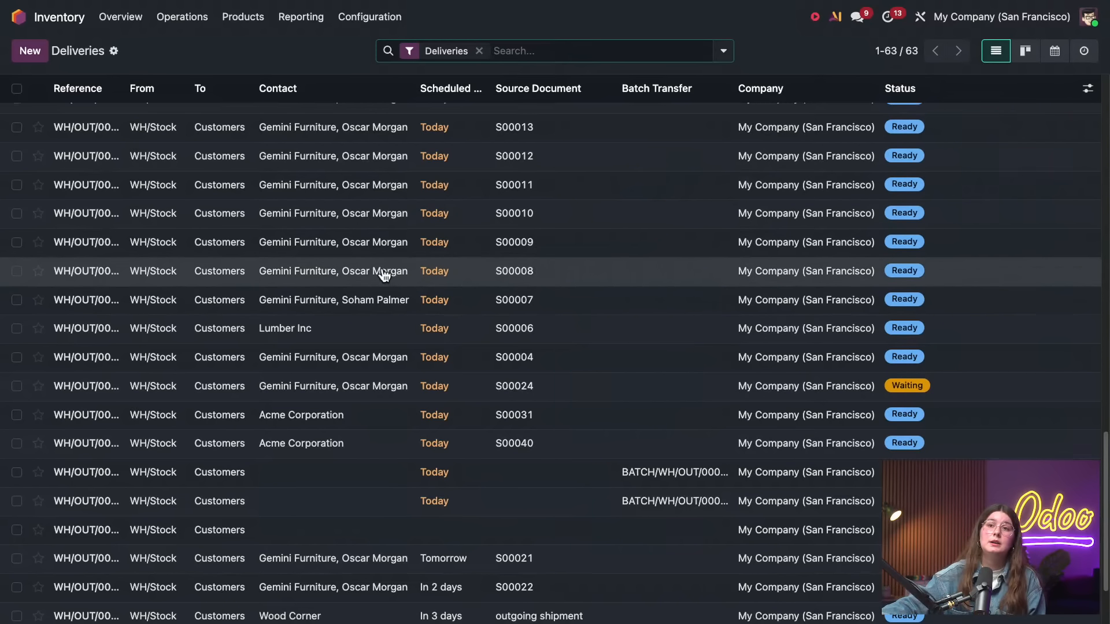
pyautogui.scroll(1, 276, 263)
# Add the deliveries for S00008, S00009, S00010 and S00011 to a new draft batch transfer with the description "test"
pyautogui.click(17, 280)
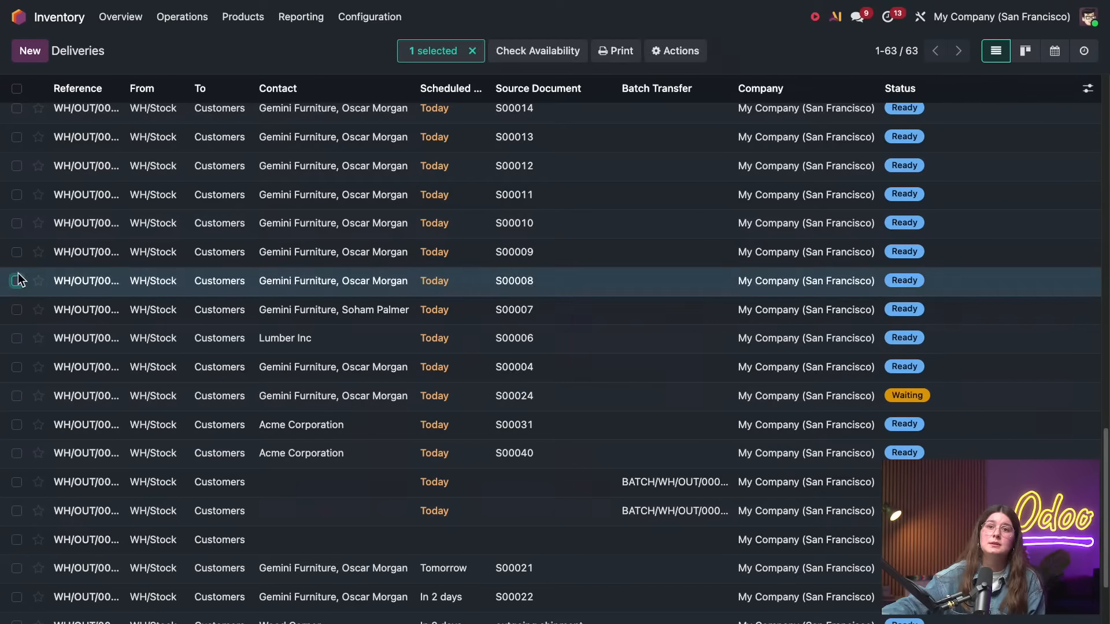
pyautogui.click(17, 252)
pyautogui.click(17, 224)
pyautogui.click(16, 195)
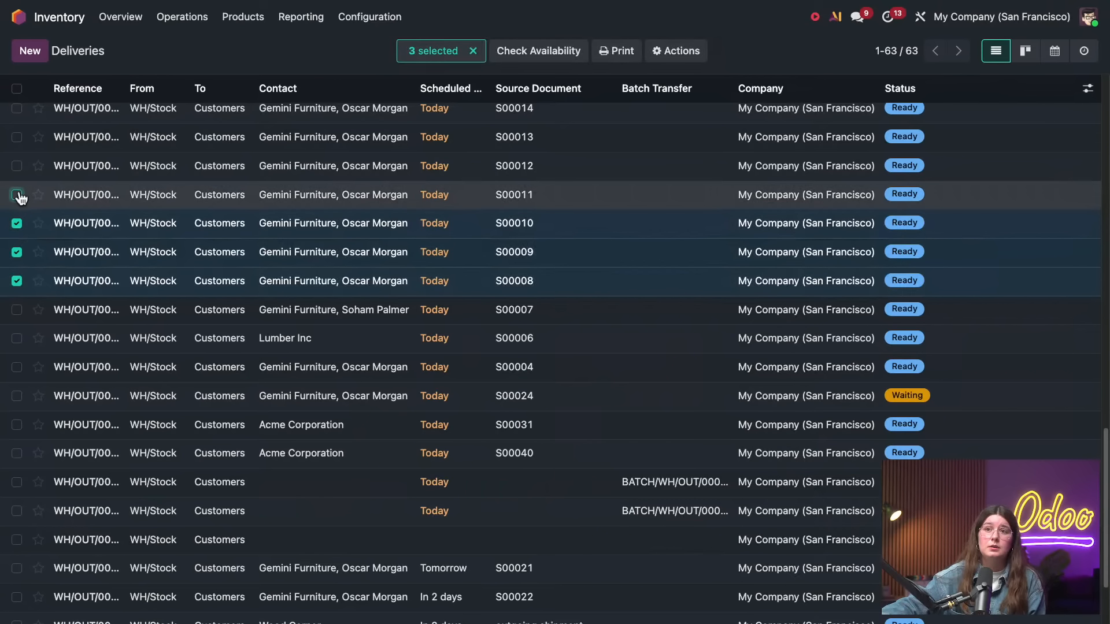
pyautogui.click(666, 50)
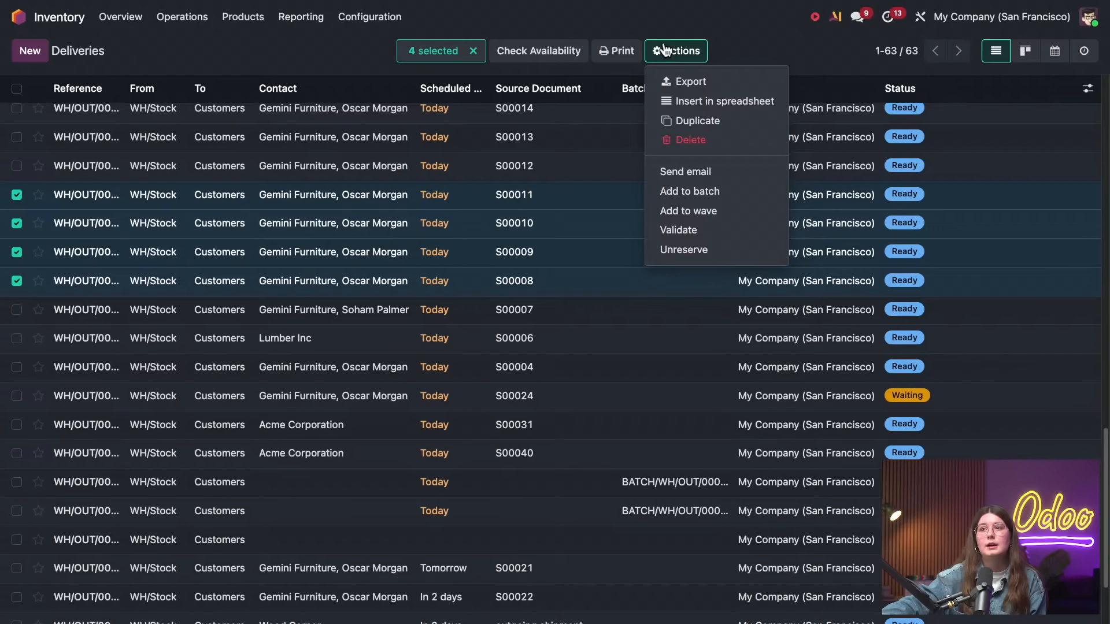
pyautogui.click(702, 192)
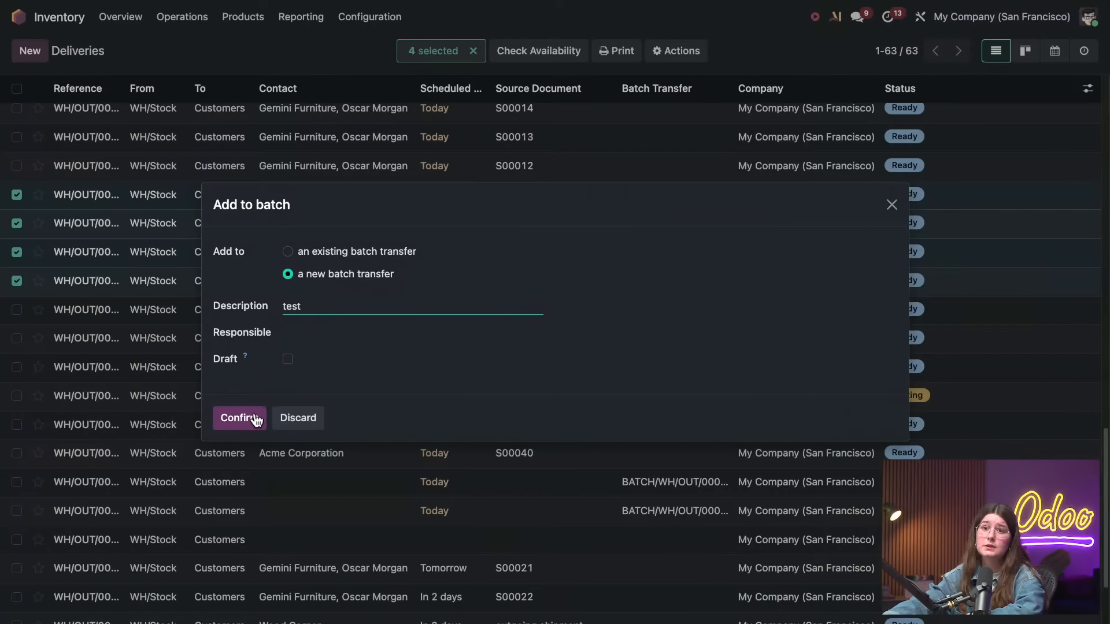
pyautogui.click(287, 359)
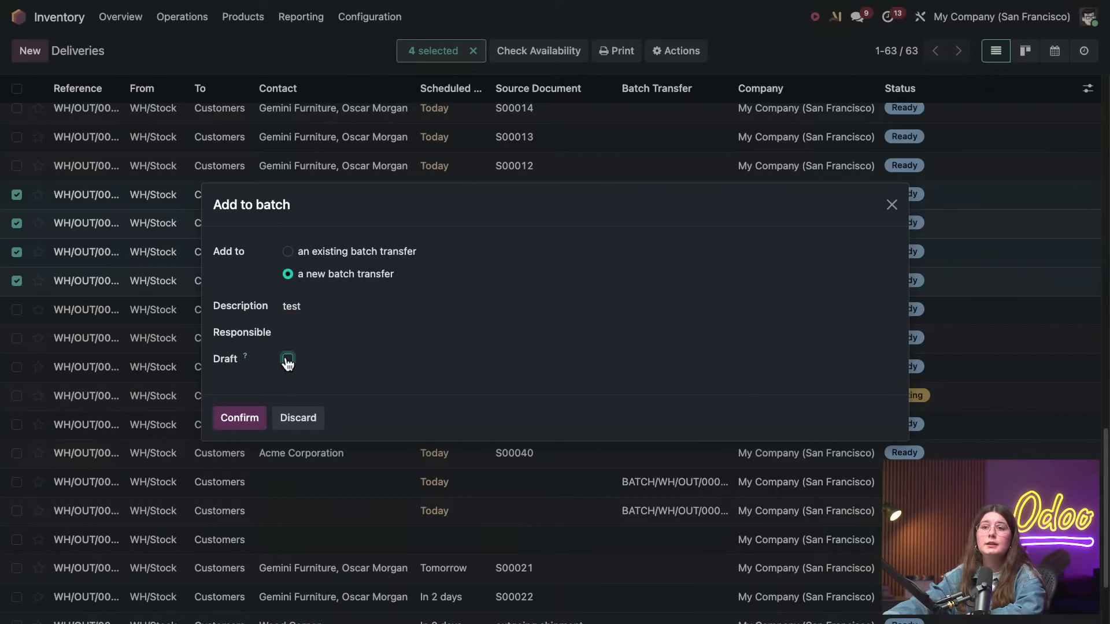
pyautogui.click(239, 419)
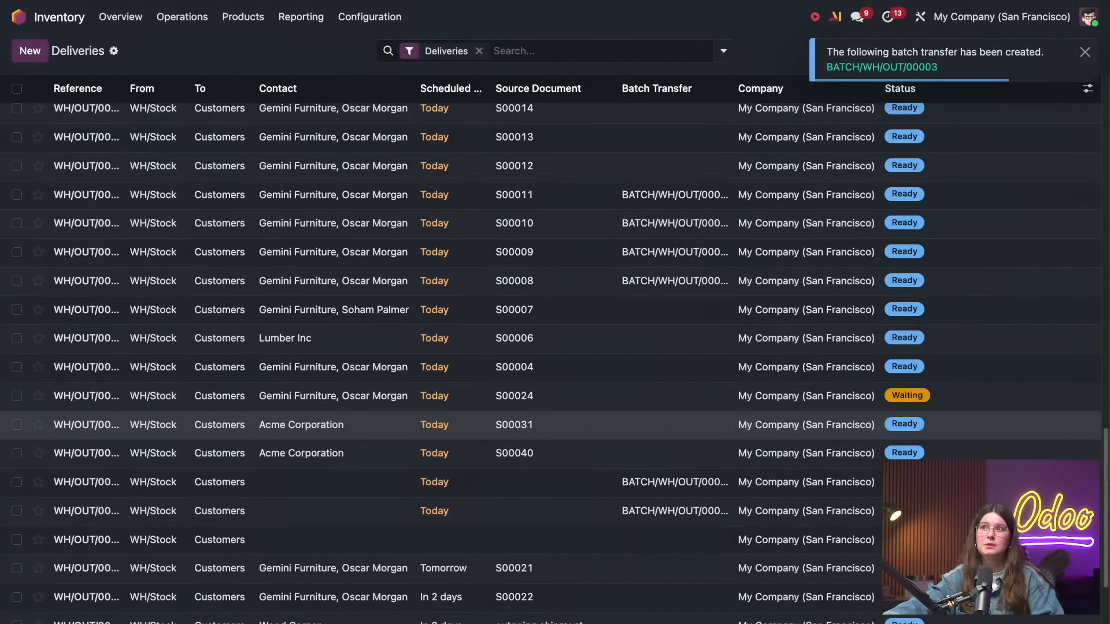
# Open the newly created batch transfer, confirm it, and show its product operations
pyautogui.click(850, 67)
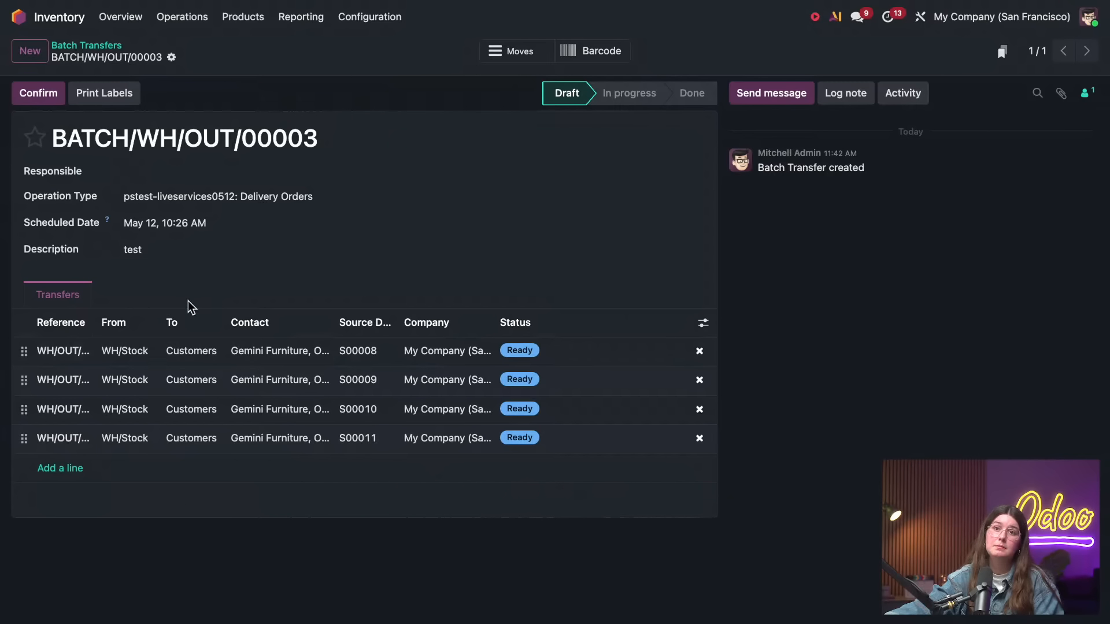
pyautogui.click(39, 96)
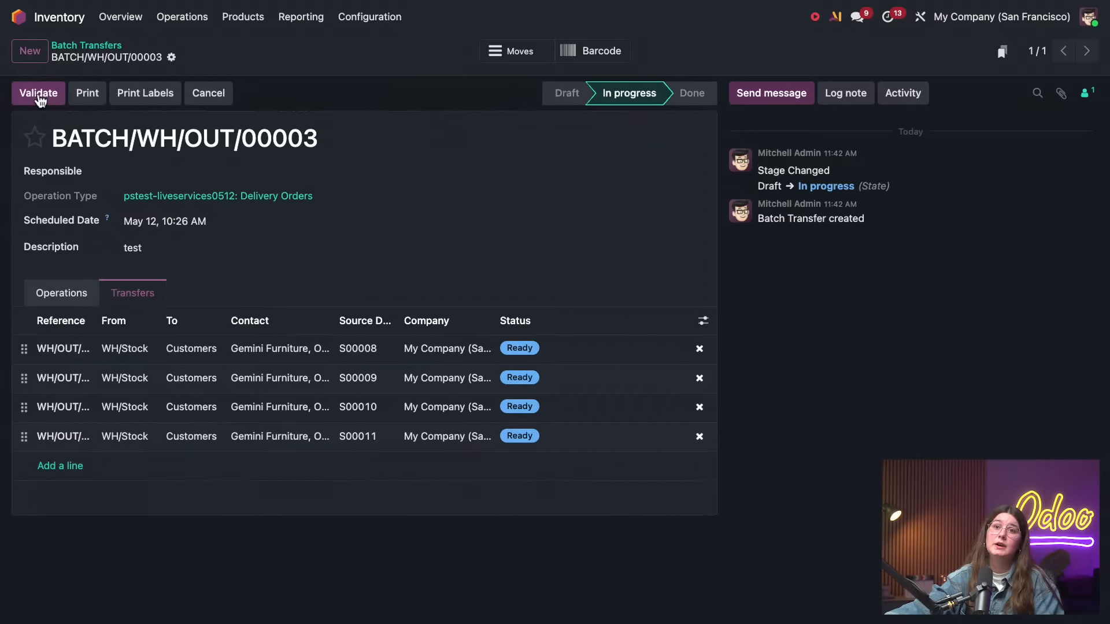
pyautogui.click(68, 291)
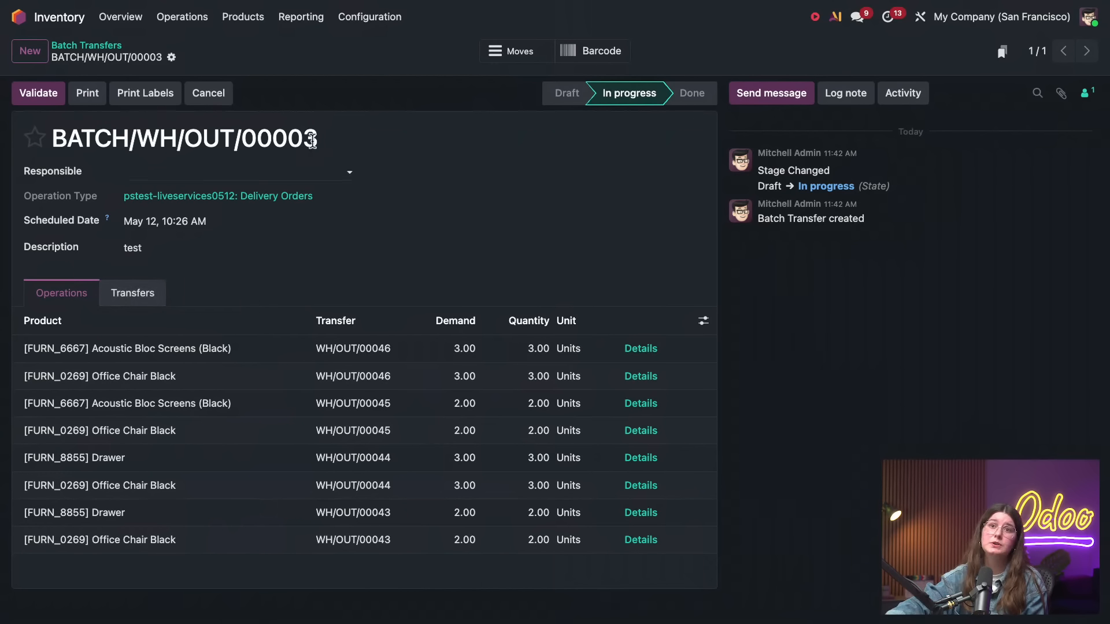
# Open the warehouse Locations list, view the WH/Stock location's details, and return to the list
pyautogui.click(351, 23)
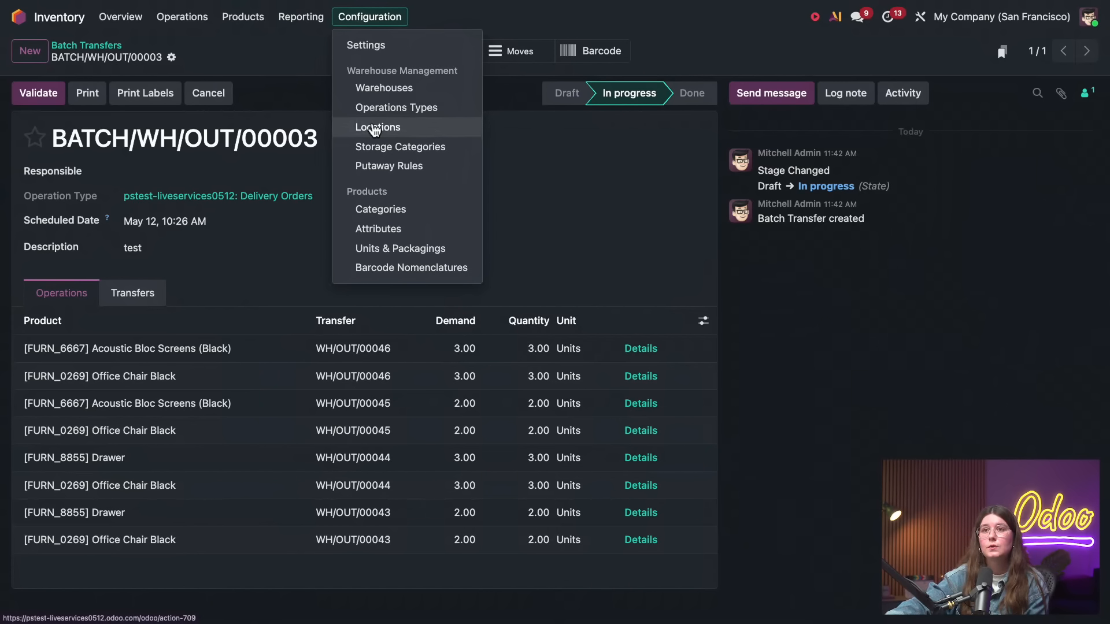
pyautogui.click(375, 128)
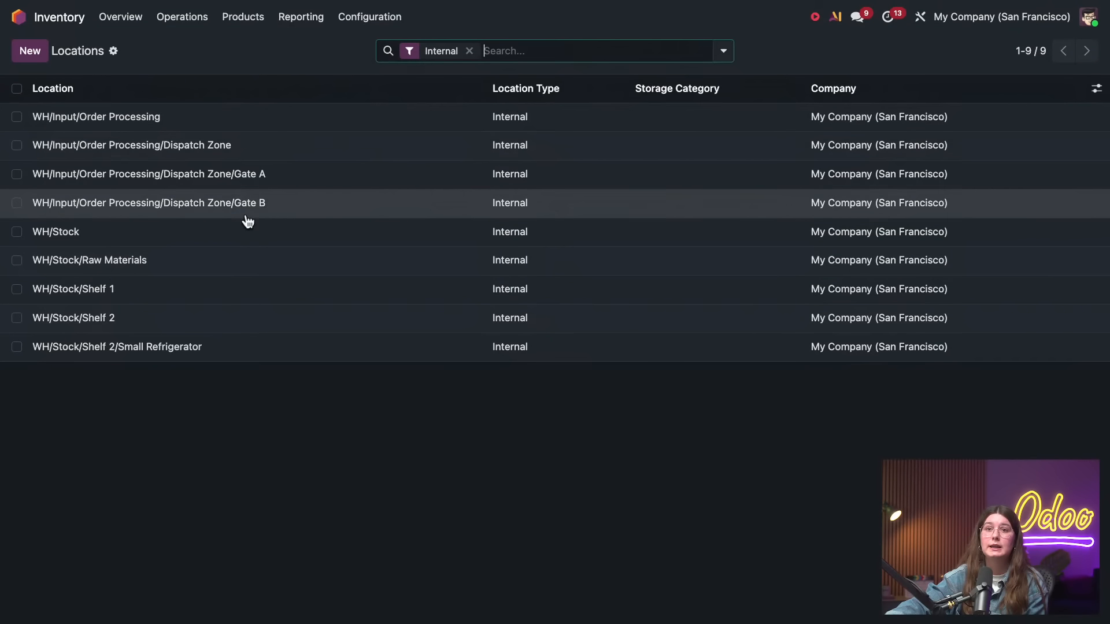
pyautogui.click(235, 234)
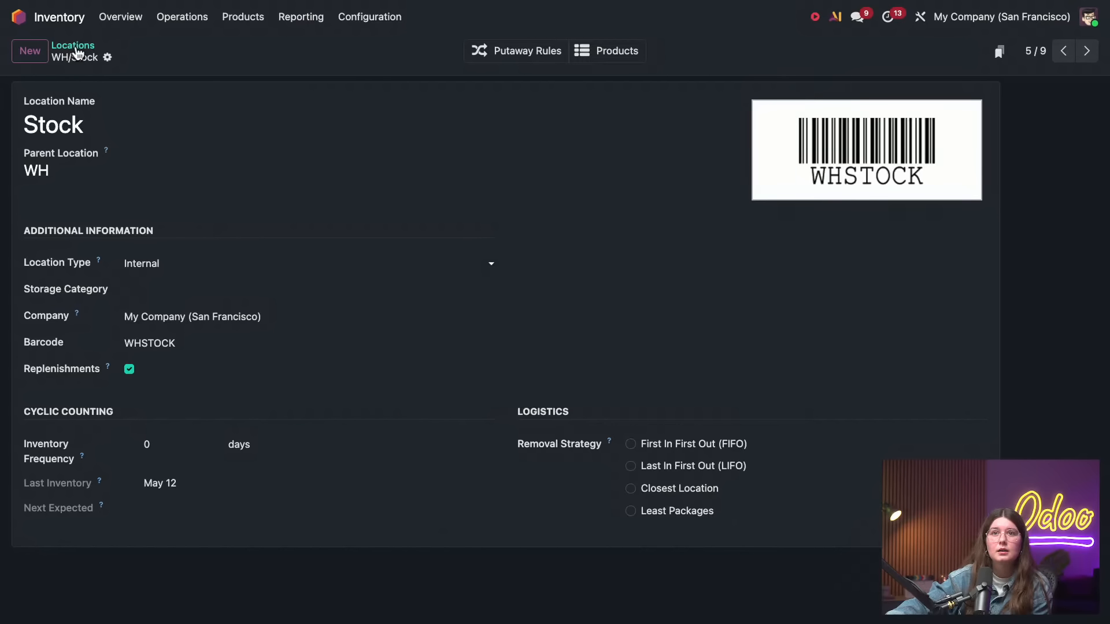
pyautogui.click(73, 47)
# Open the pstest-liveservices0512 warehouse record and view its routes
pyautogui.click(364, 17)
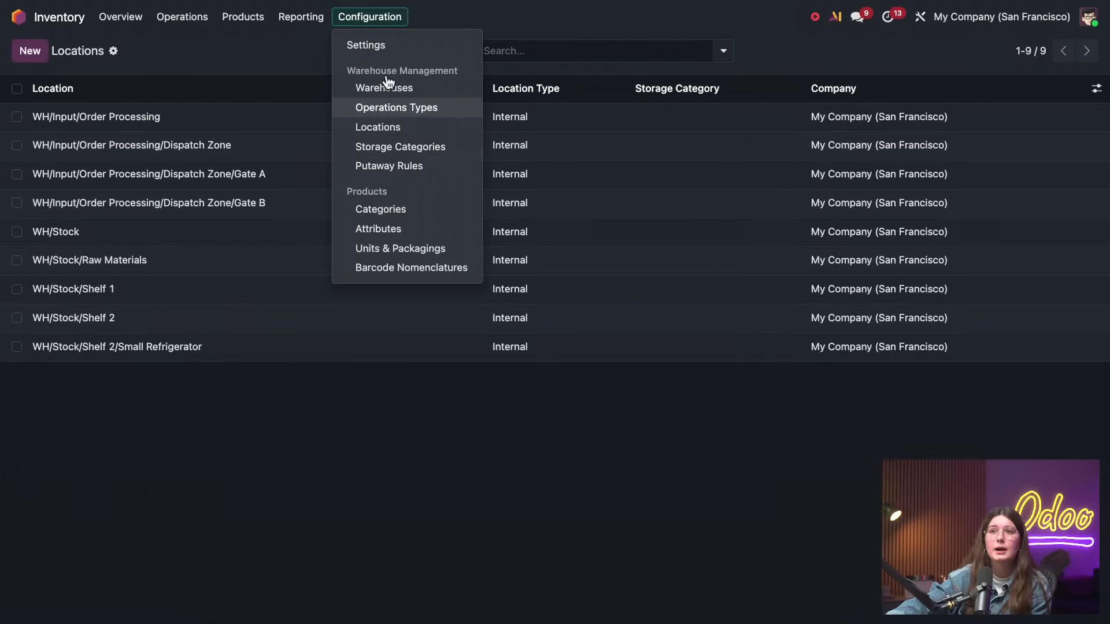
pyautogui.click(408, 89)
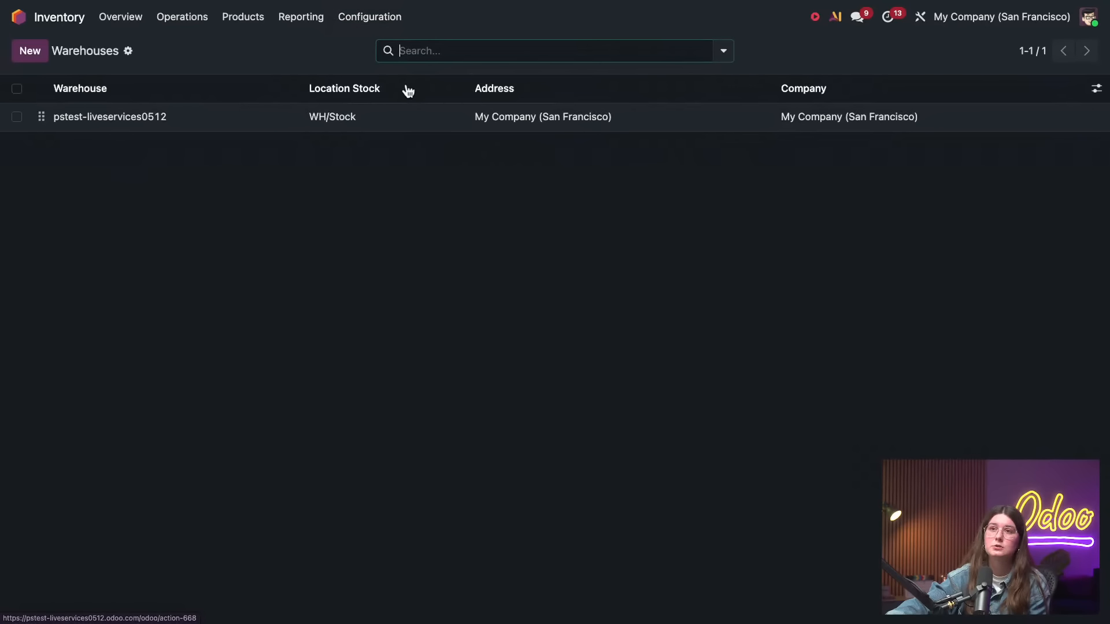
pyautogui.click(369, 118)
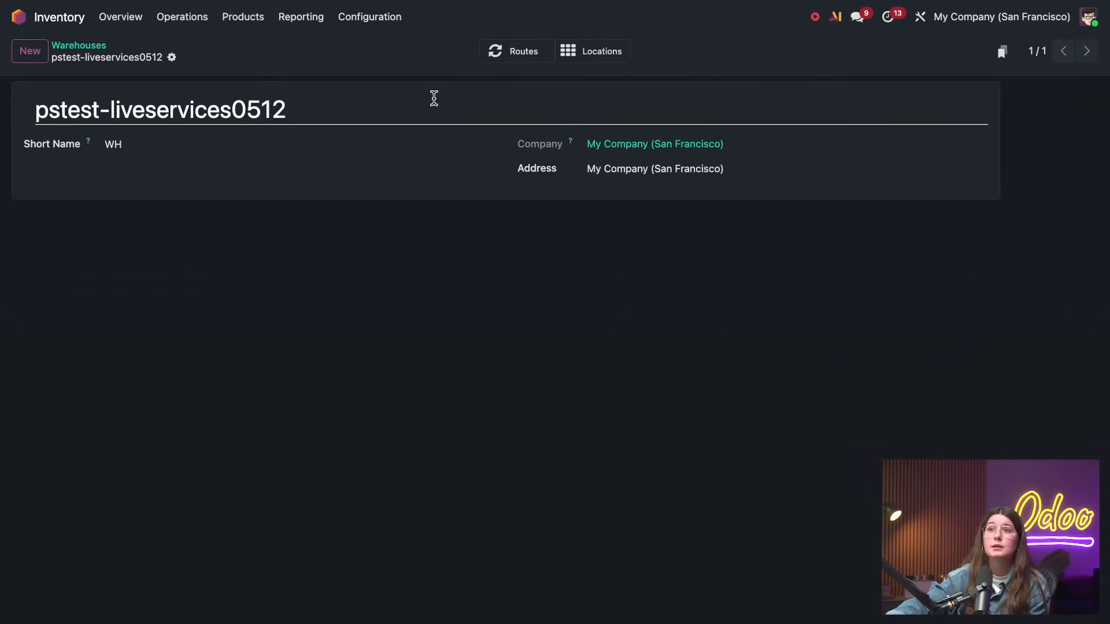
pyautogui.click(516, 52)
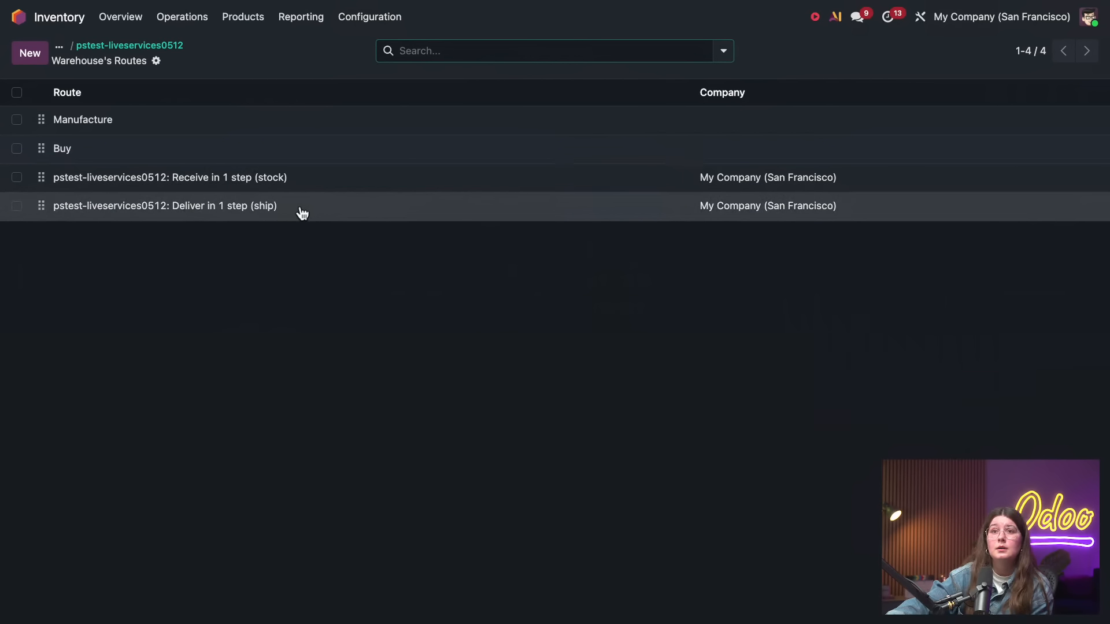
# Open the pstest-liveservices0512: Deliver in 1 step (ship) route to view its details and rules
pyautogui.click(300, 207)
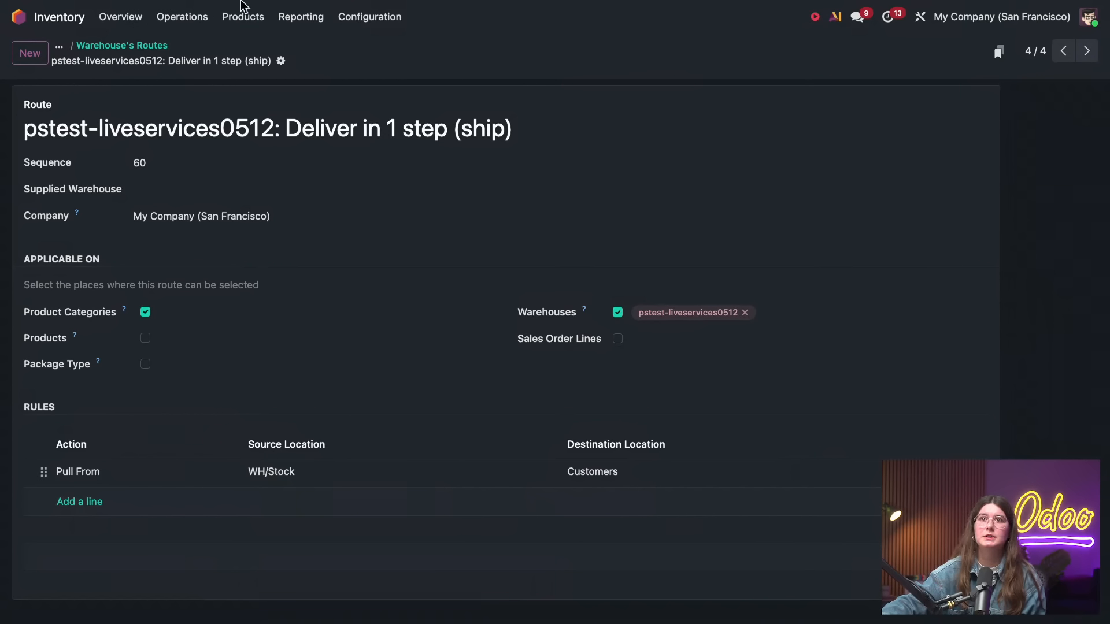
# Read the batch picking documentation on creating batch transfers, adding batches from the transfers list, and automatic batches
pyautogui.click(207, 6)
pyautogui.click(389, 23)
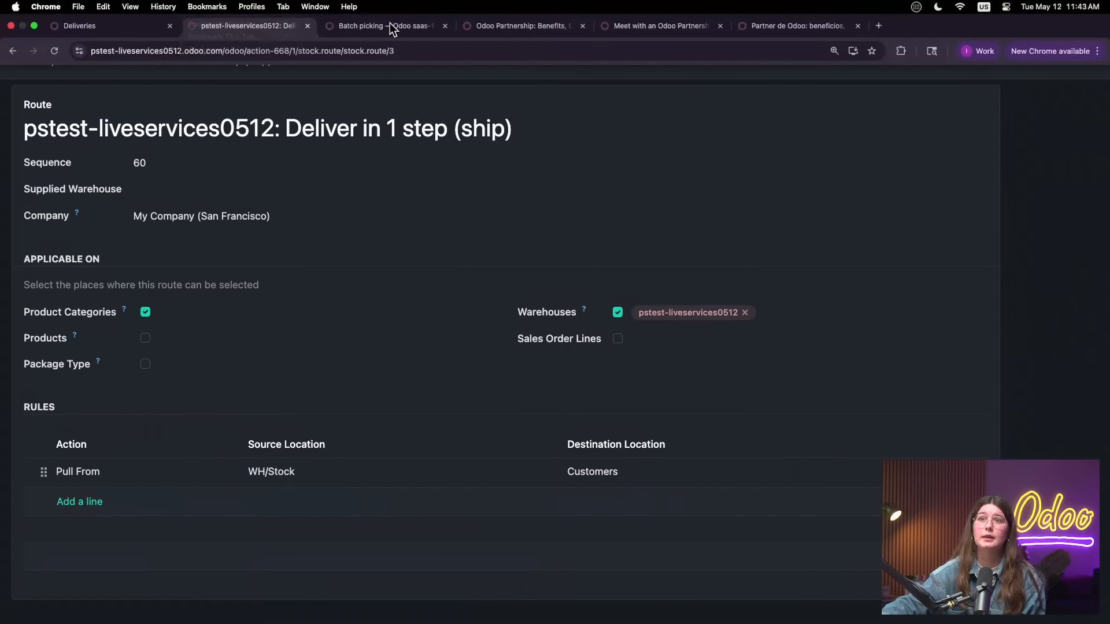
pyautogui.click(389, 22)
pyautogui.scroll(-15, 631, 287)
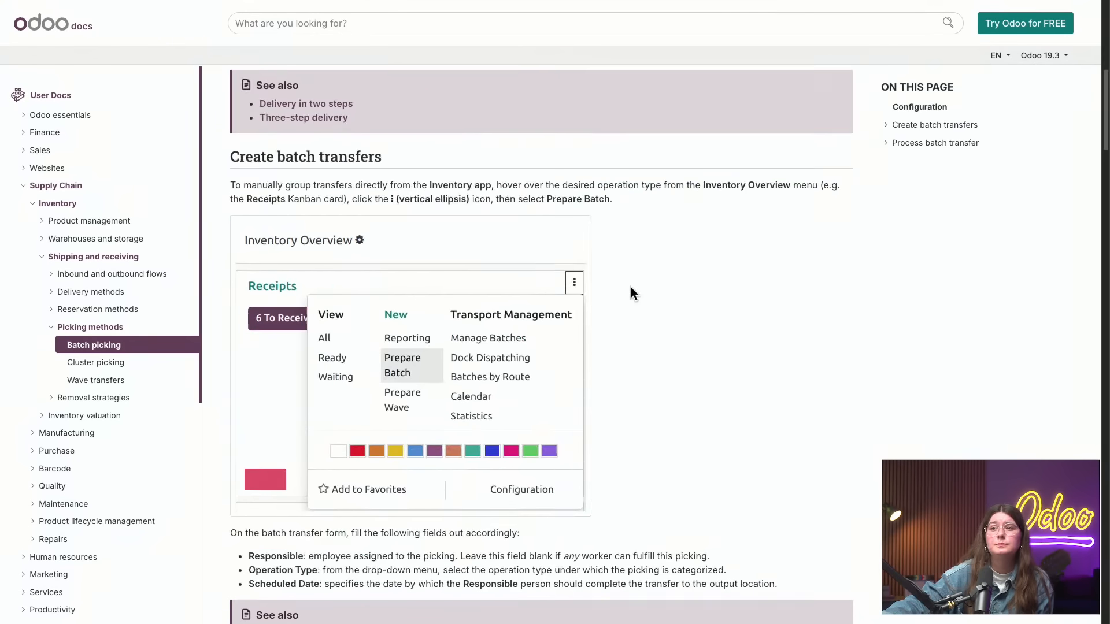
pyautogui.scroll(-15, 632, 287)
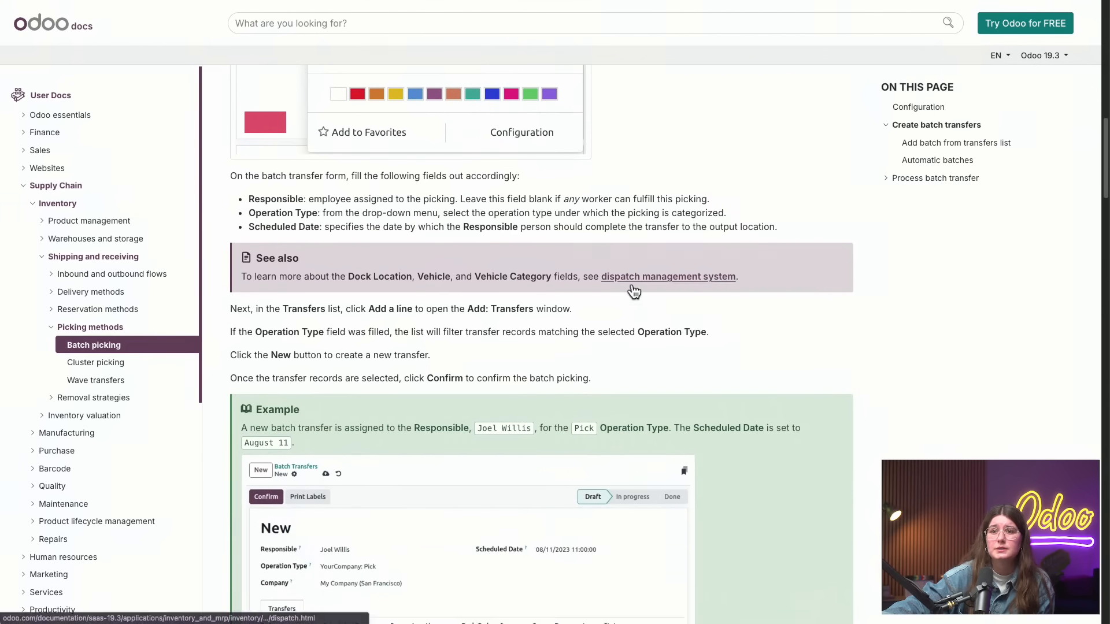
pyautogui.scroll(-10, 634, 289)
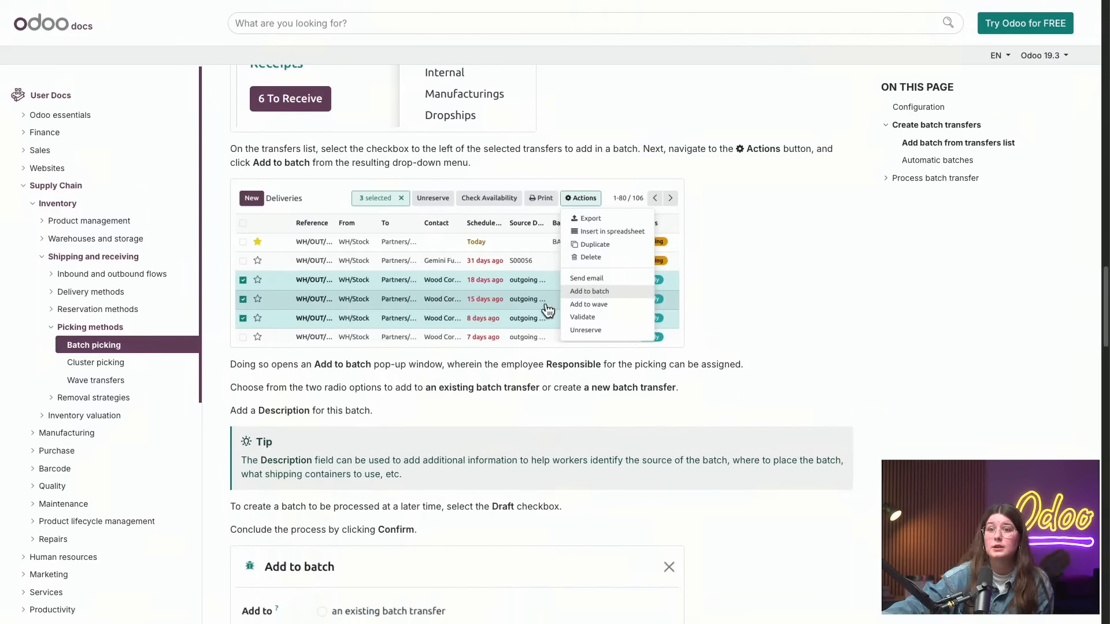
pyautogui.scroll(-4, 630, 289)
pyautogui.scroll(-8, 676, 222)
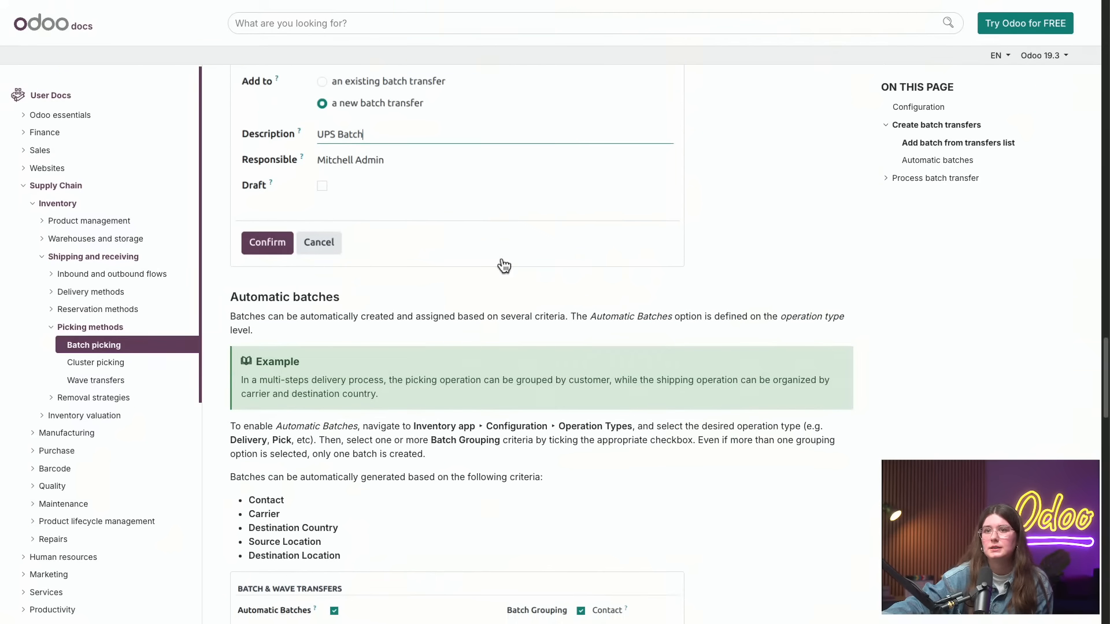
pyautogui.scroll(-2, 555, 382)
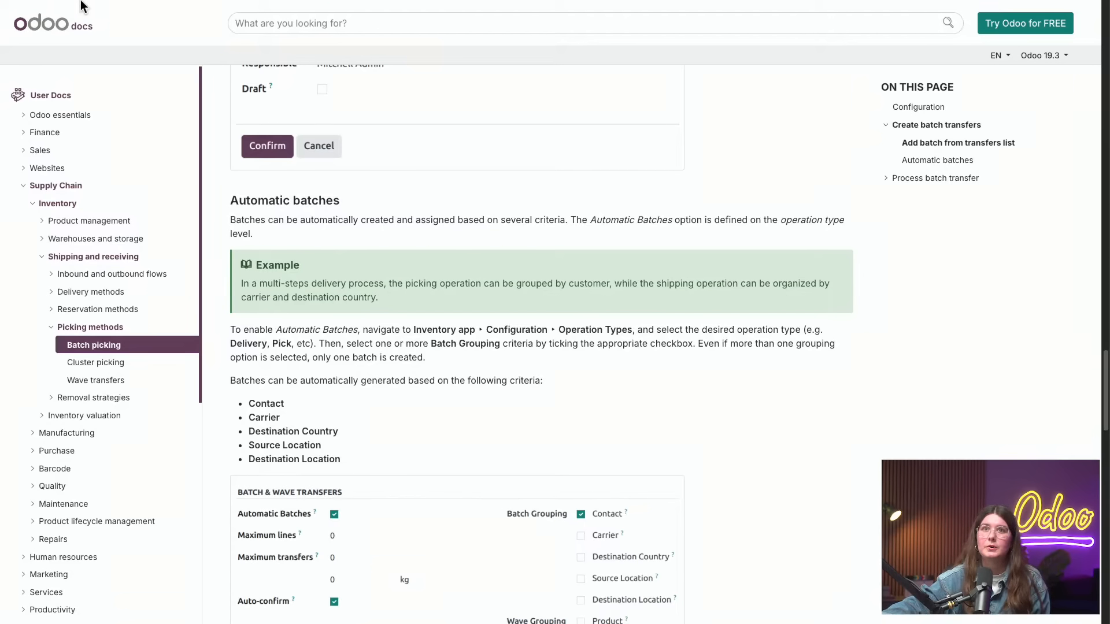
# Return to the deliveries page in Odoo Inventory and open the Delivery Orders operation type's settings
pyautogui.moveTo(81, 7)
pyautogui.click(110, 25)
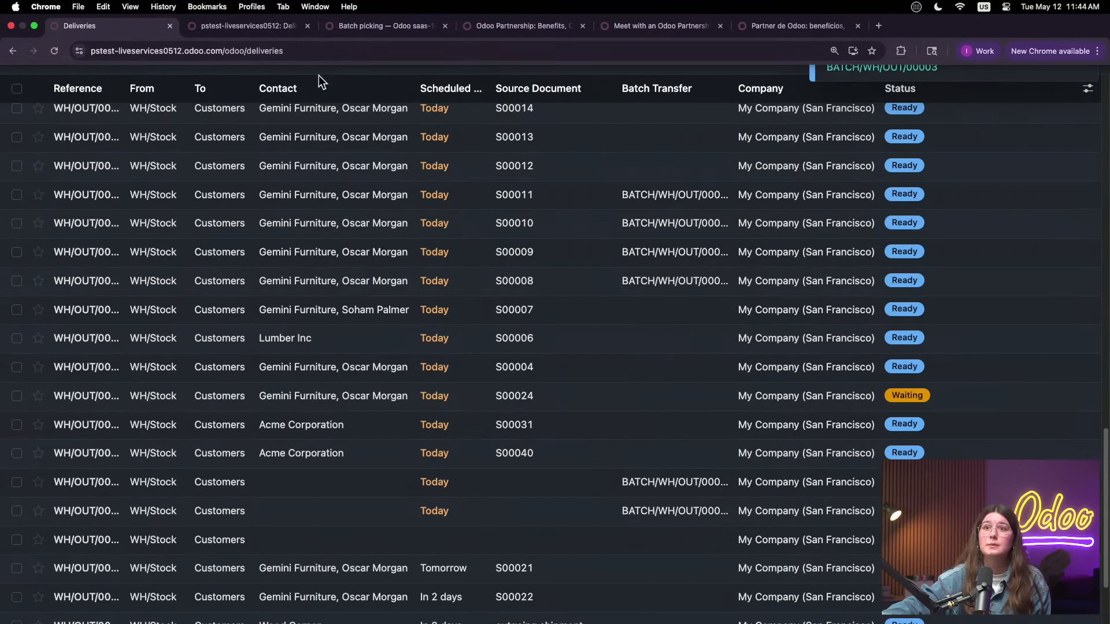
pyautogui.click(370, 17)
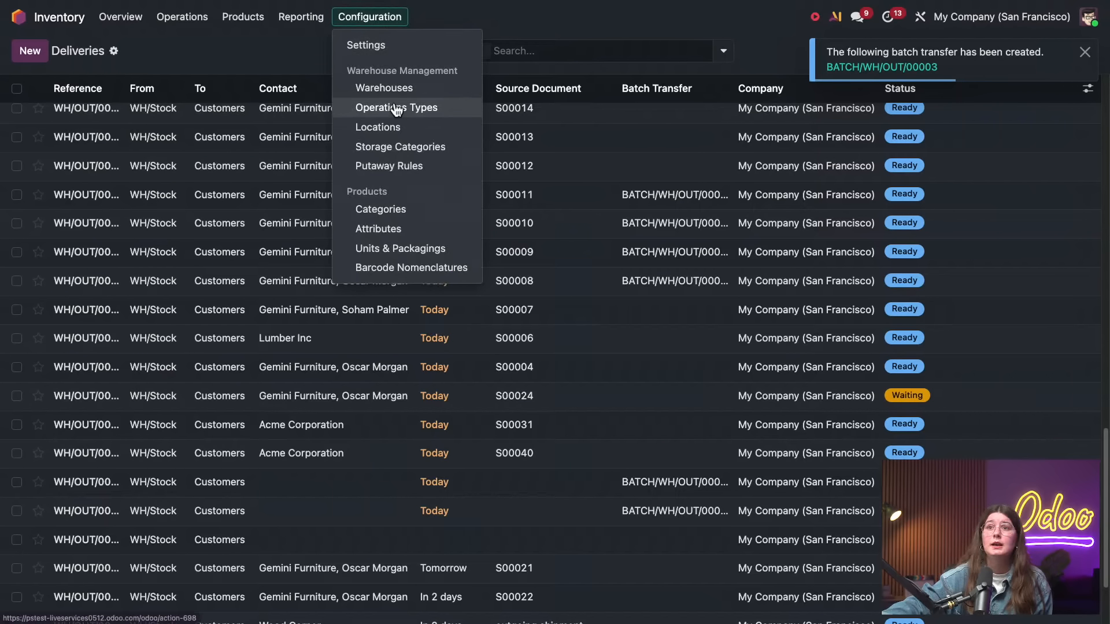
pyautogui.click(397, 108)
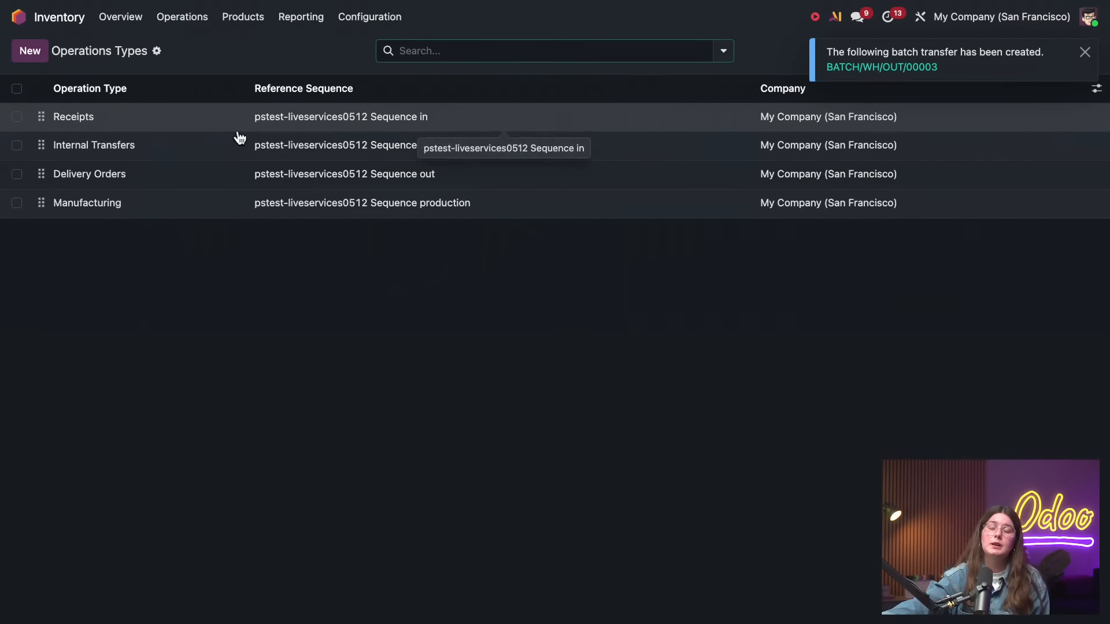
pyautogui.click(184, 180)
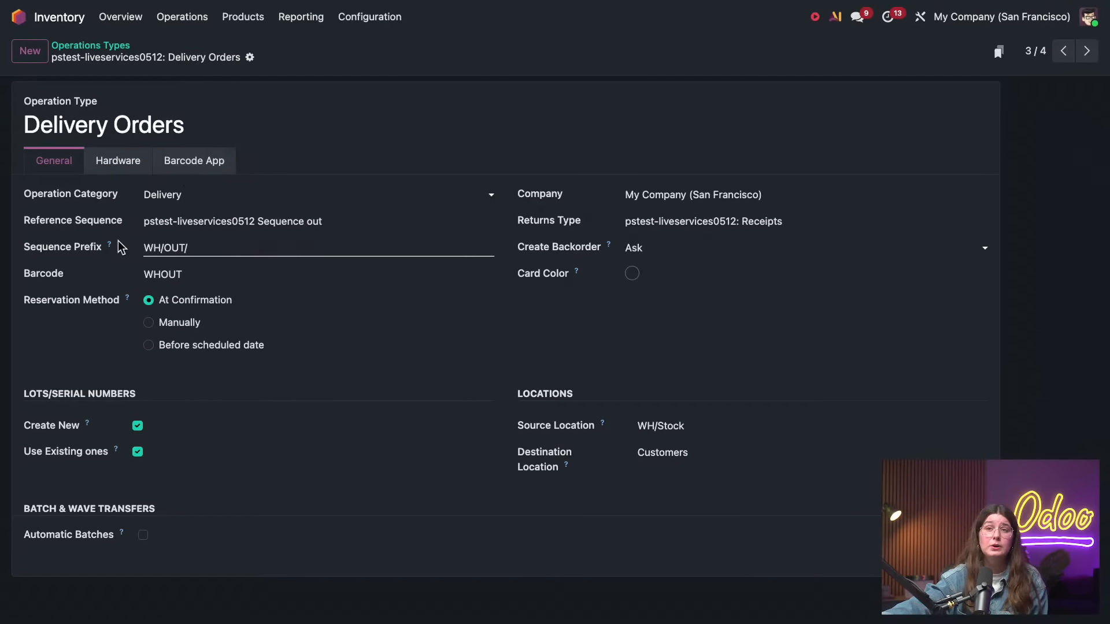
# Enable Automatic Batches on the Delivery Orders operation type and try to save it without a batch or wave grouping
pyautogui.click(142, 535)
pyautogui.scroll(-1, 174, 509)
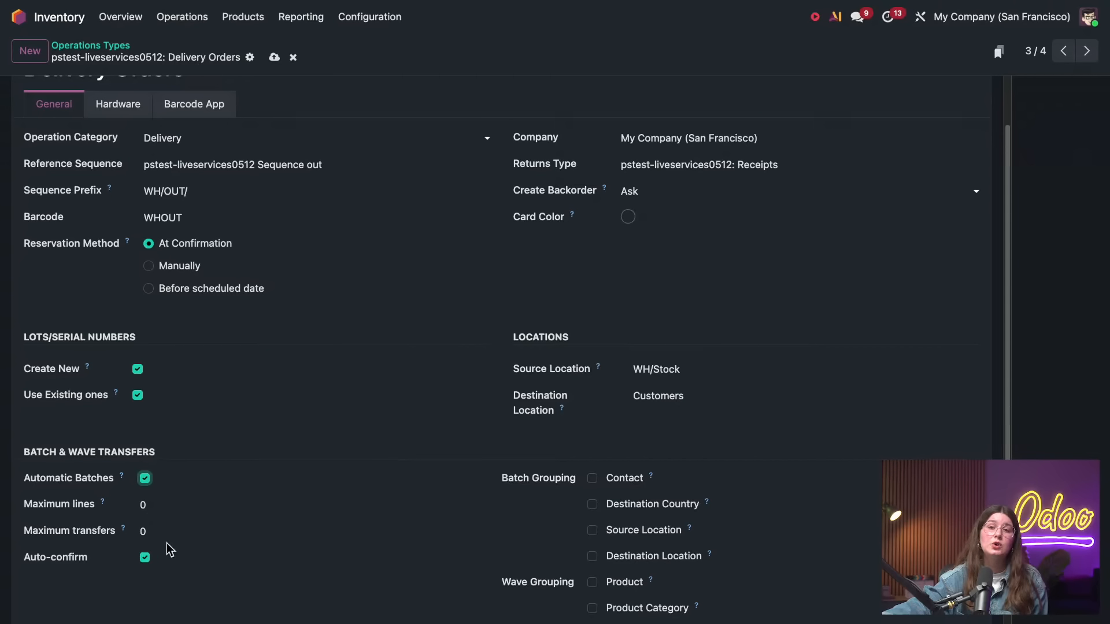
pyautogui.scroll(-1, 200, 526)
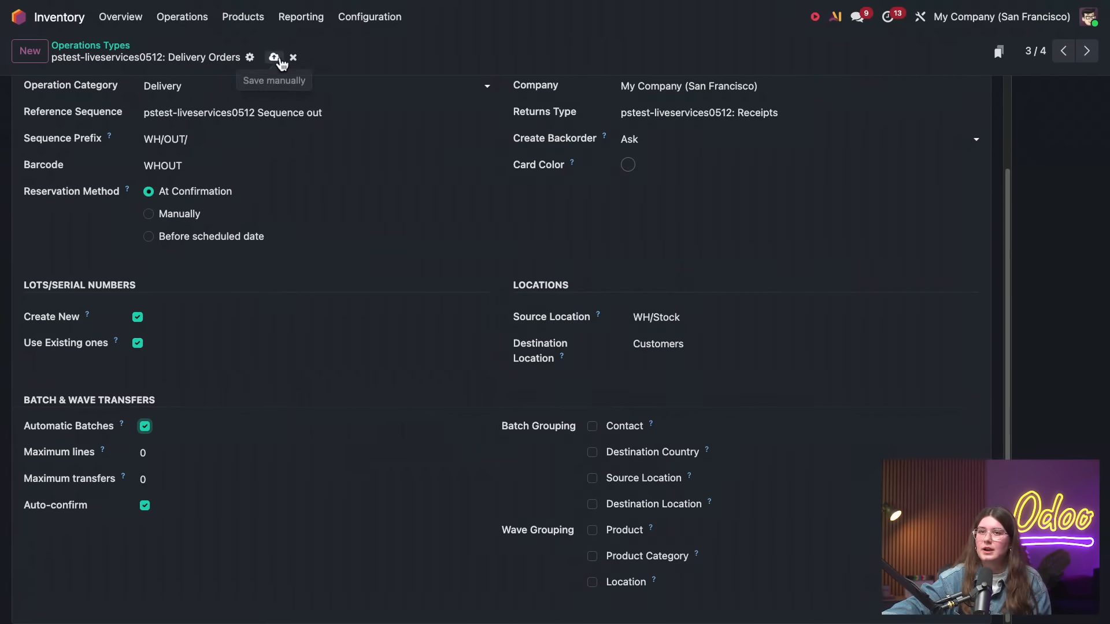
pyautogui.click(275, 59)
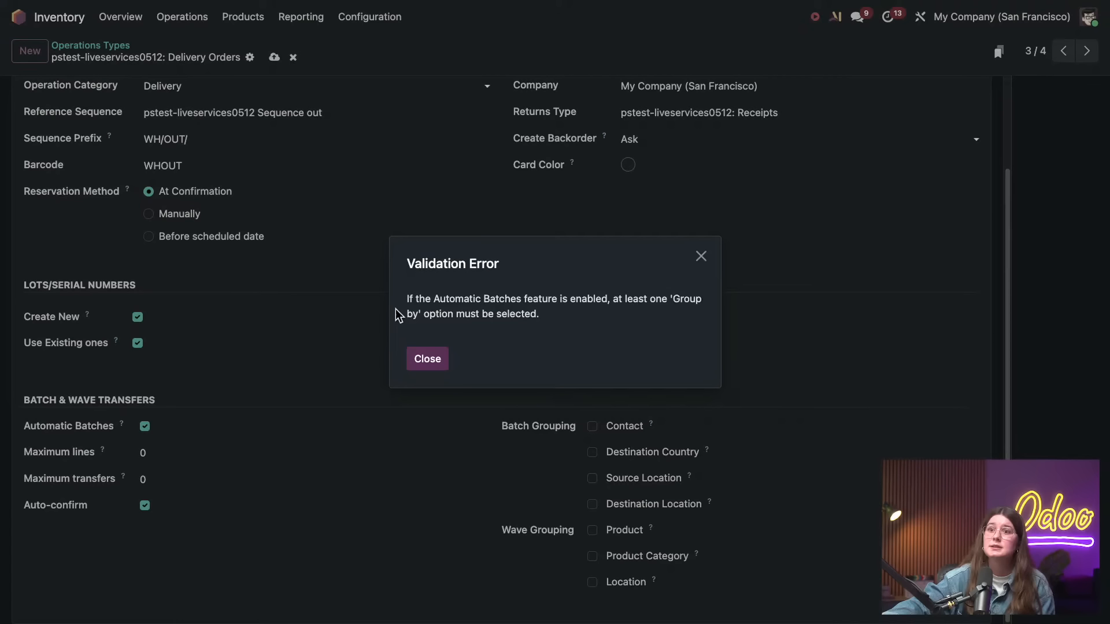
pyautogui.click(426, 357)
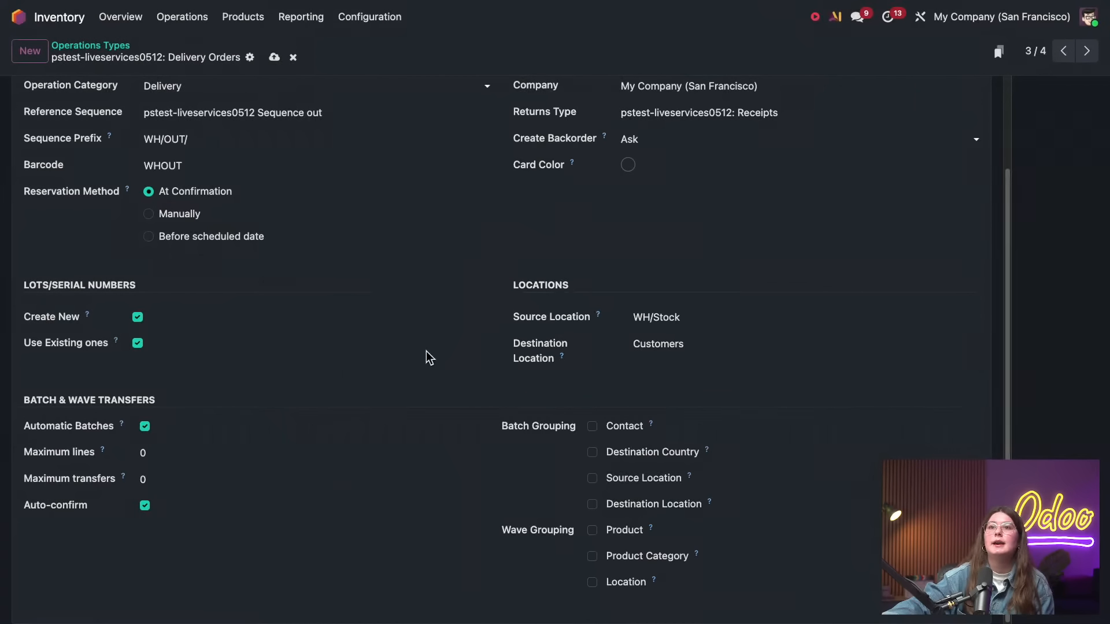
pyautogui.click(113, 46)
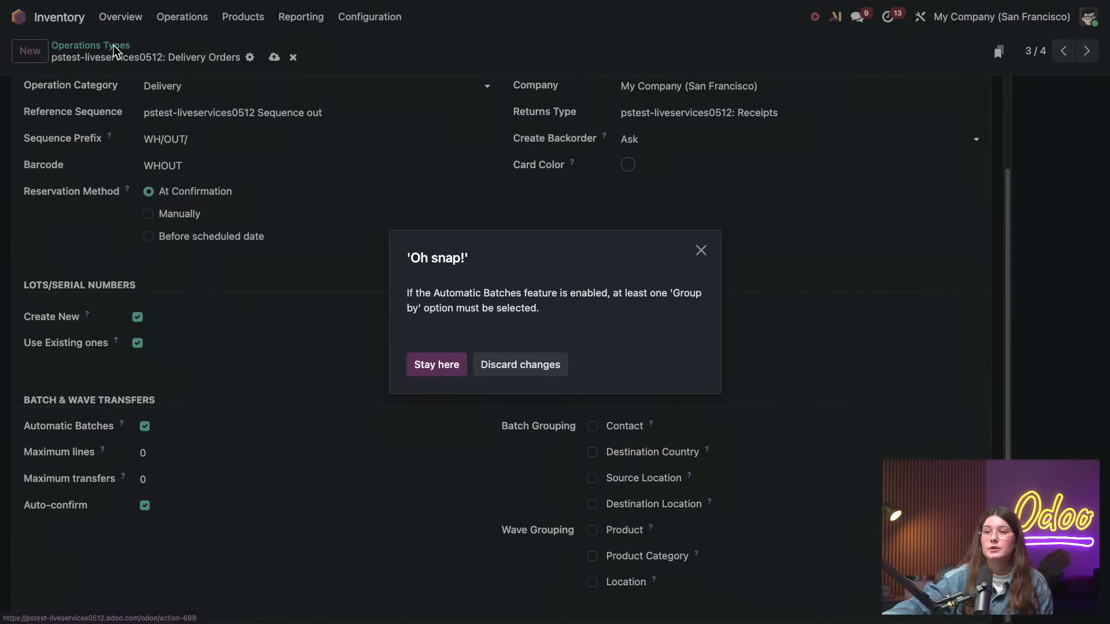
pyautogui.click(711, 252)
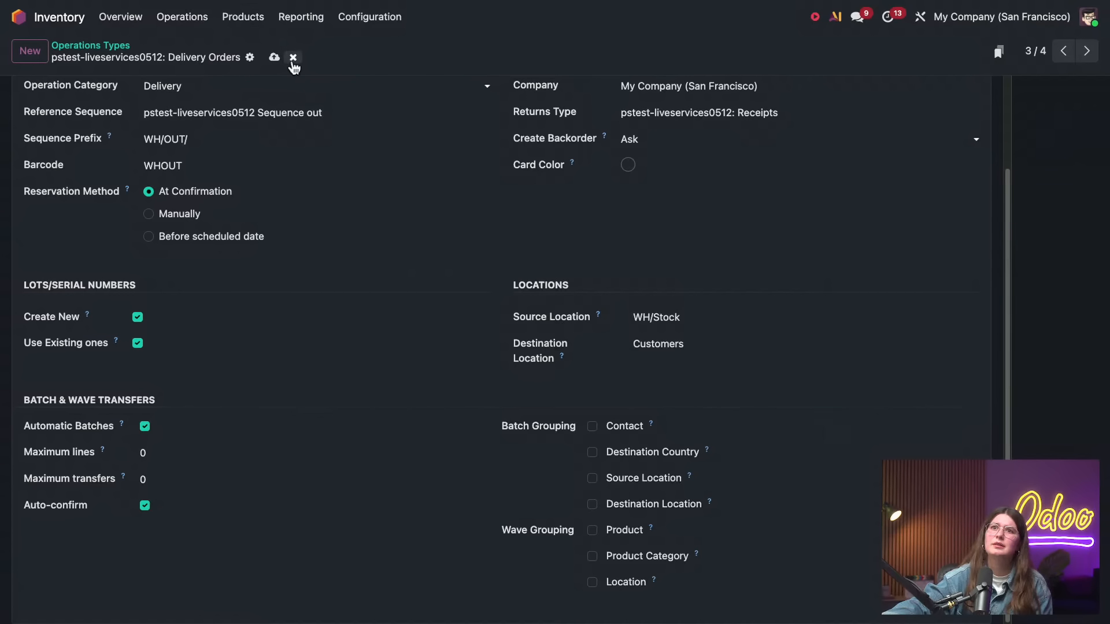
# Try to leave for the Deliveries list, and reload the Delivery Orders operation type page to discard its unsaved changes
pyautogui.click(184, 19)
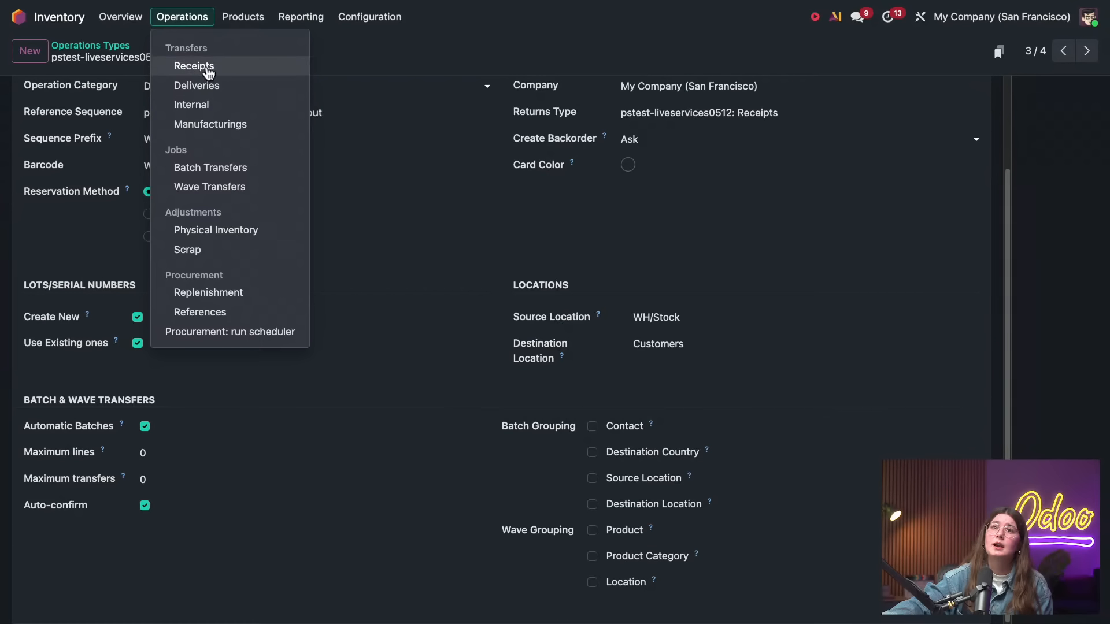
pyautogui.click(211, 86)
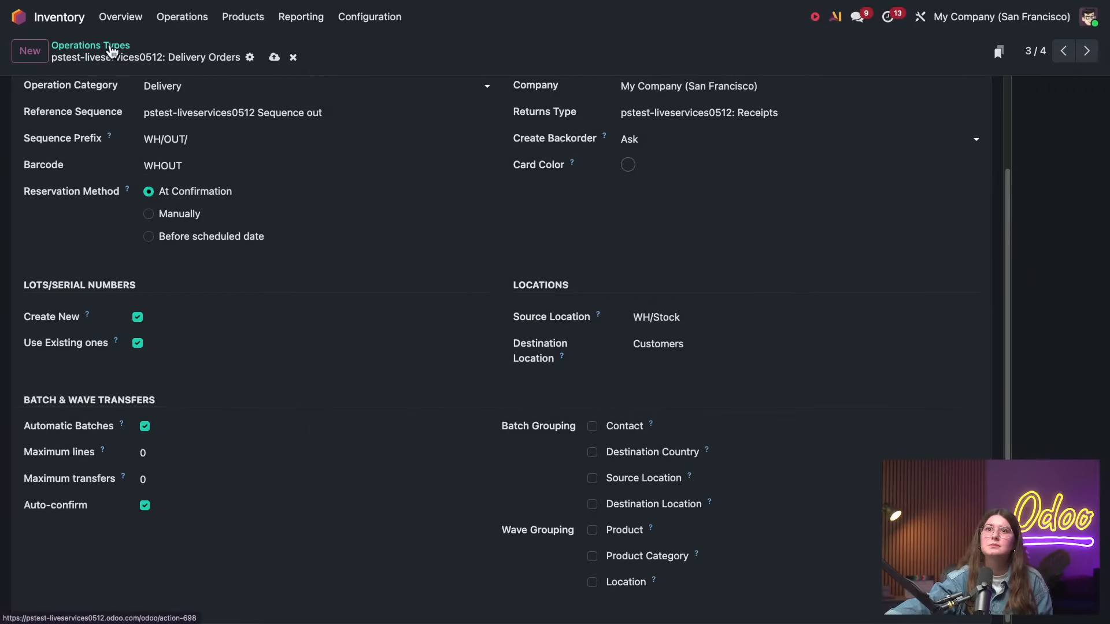
pyautogui.moveTo(104, 6)
pyautogui.click(196, 48)
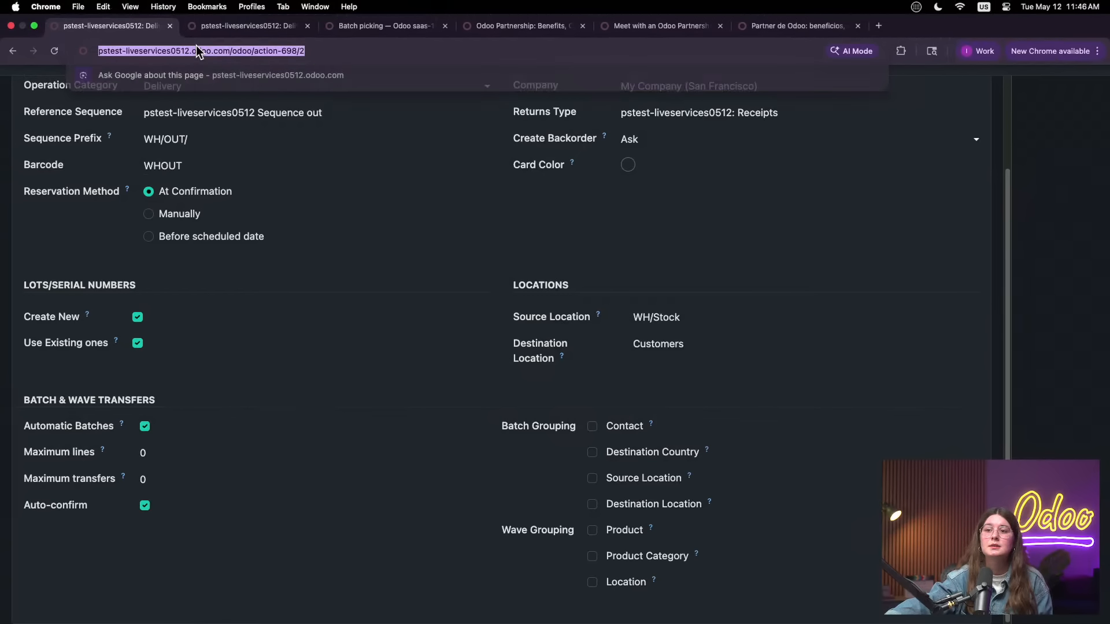
pyautogui.press('Return')
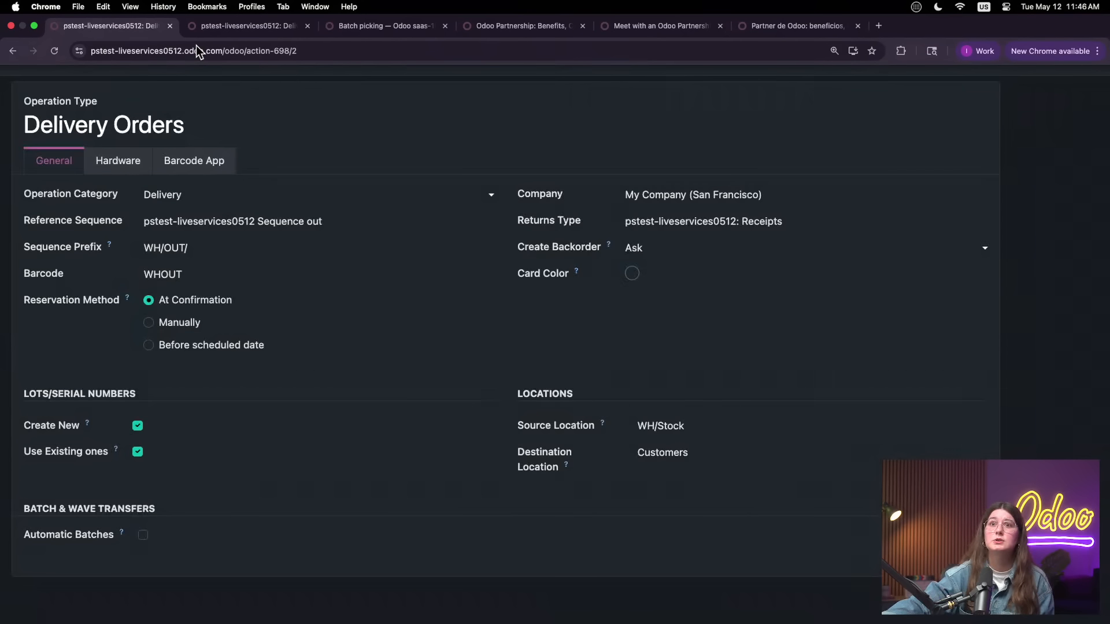
# Open the pstest-liveservices0512 warehouse's routes and view the Receive in 1 step (stock) route
pyautogui.click(363, 23)
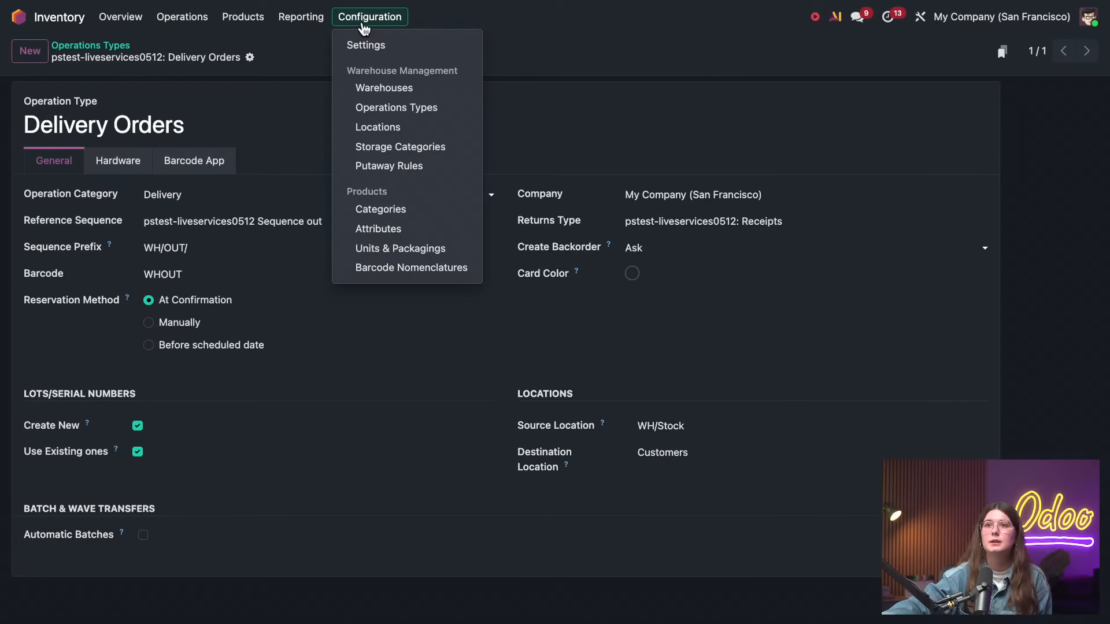
pyautogui.click(399, 89)
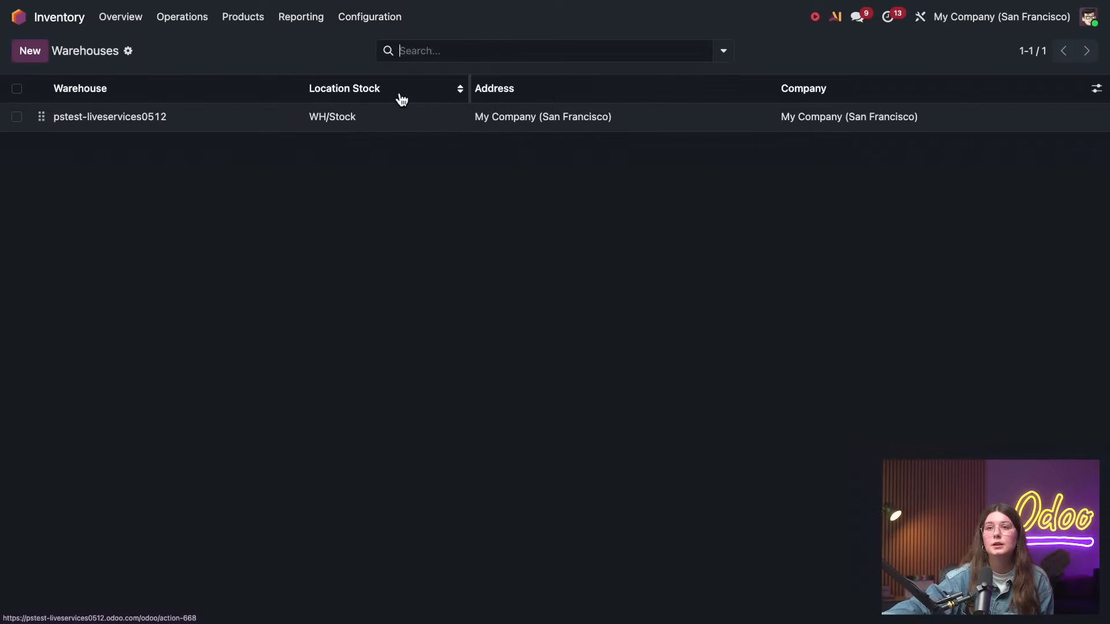
pyautogui.click(305, 116)
pyautogui.click(496, 51)
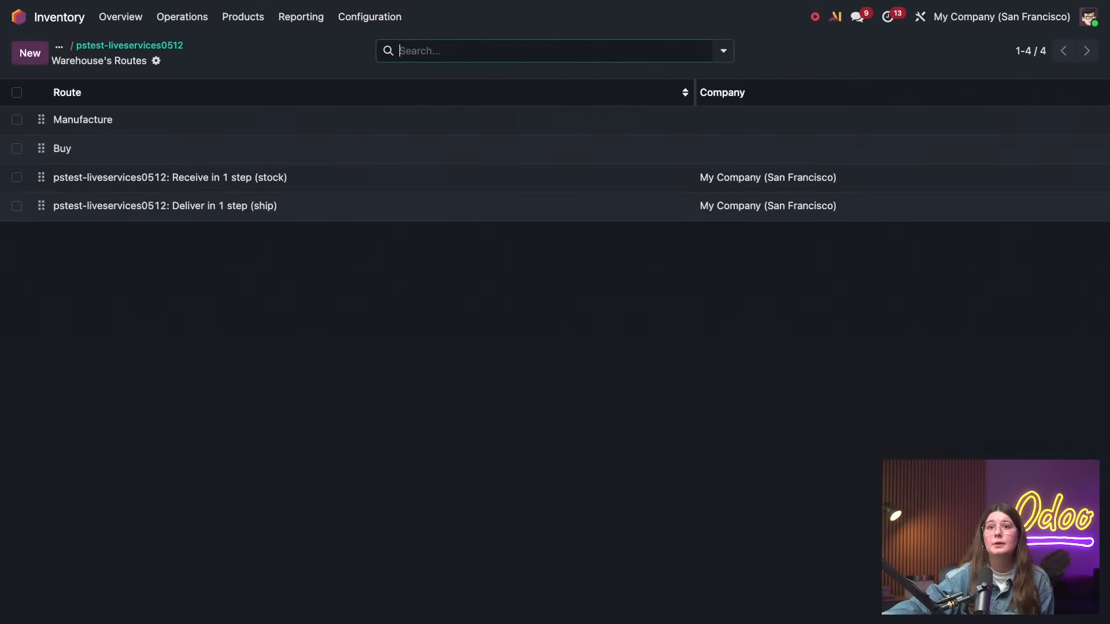
pyautogui.click(310, 180)
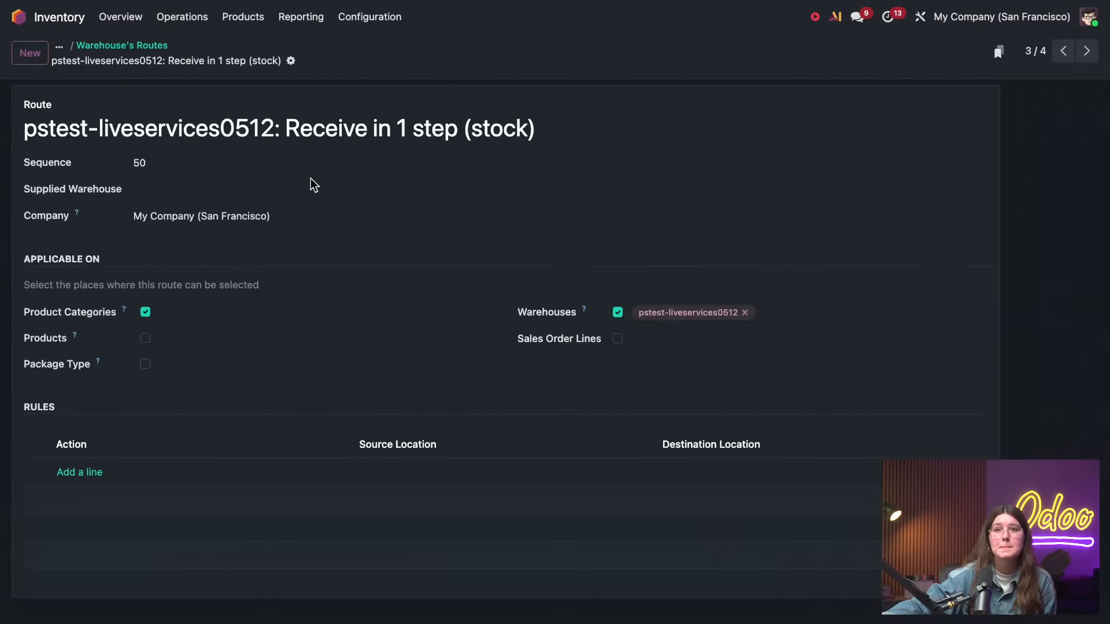
# Move on to the Deliver in 1 step (ship) route, view its Pull From rule, and close the rule
pyautogui.click(1081, 54)
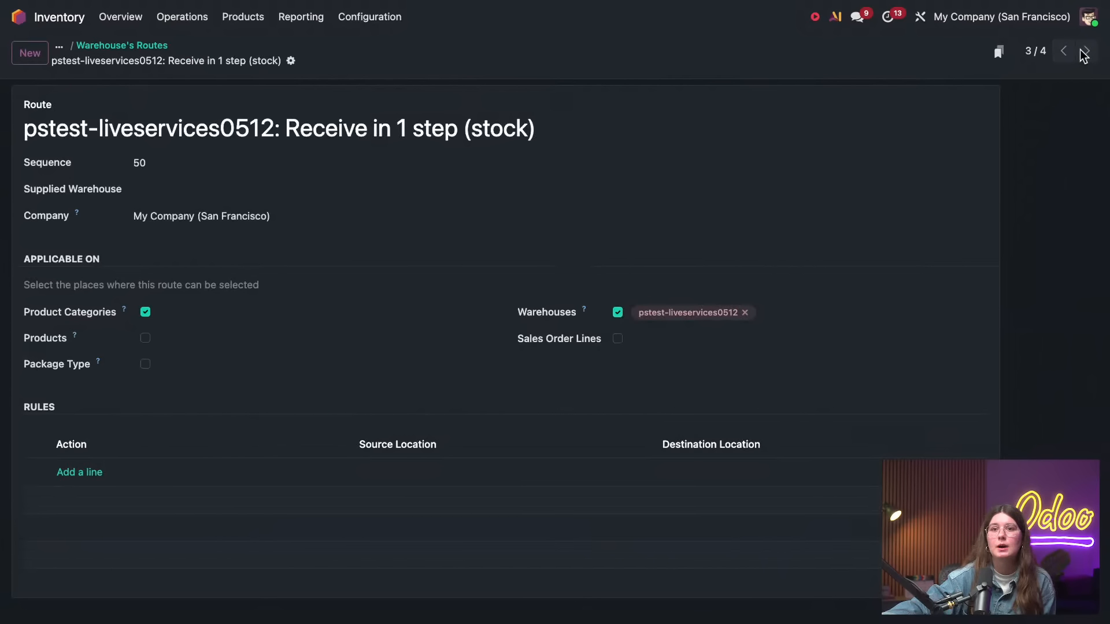
pyautogui.click(280, 477)
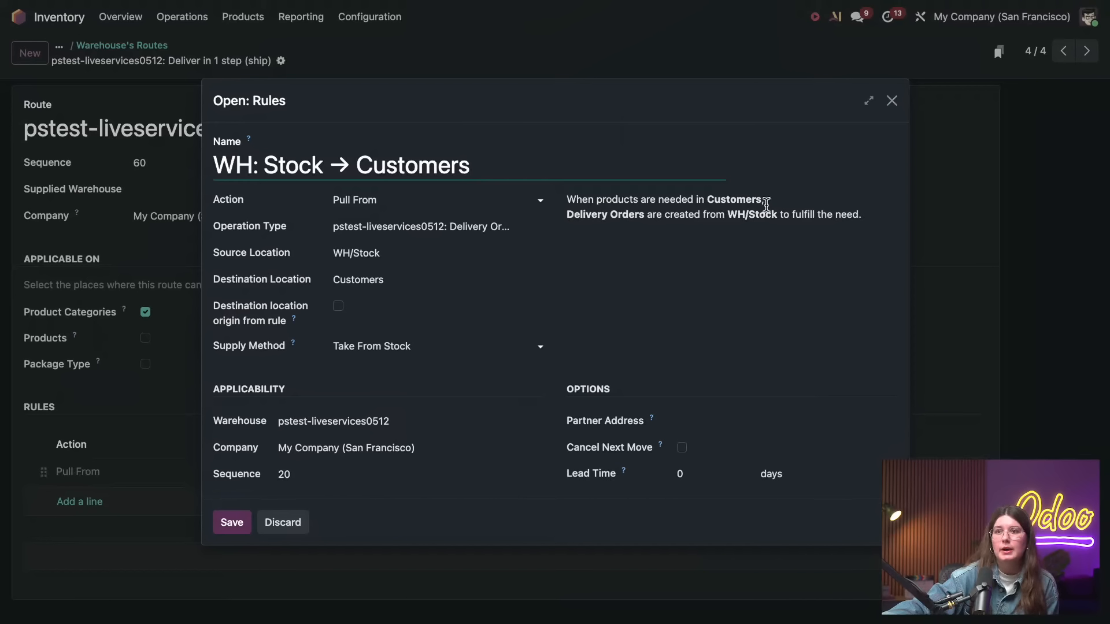
pyautogui.click(893, 100)
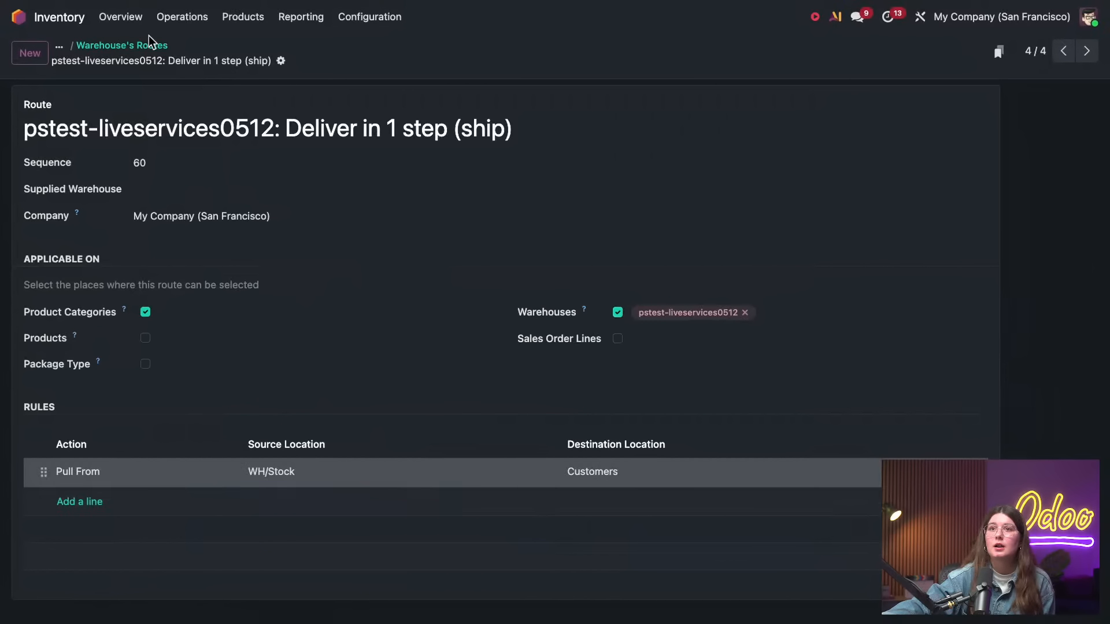
# Open the pstest-liveservices0512 warehouse record from the Warehouses list
pyautogui.click(370, 16)
pyautogui.click(384, 90)
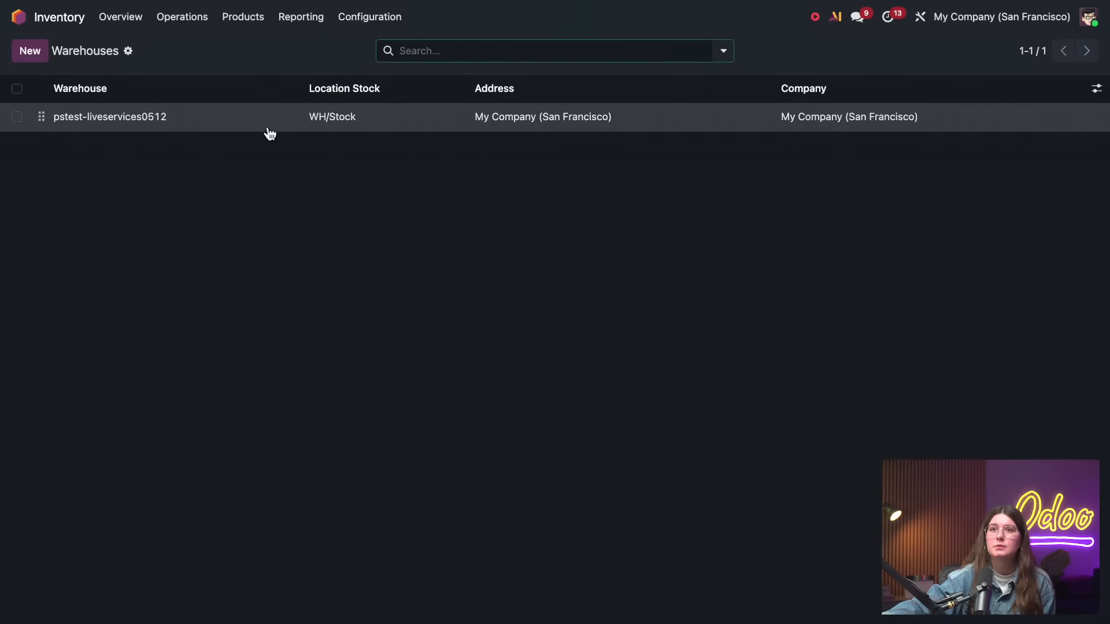
pyautogui.click(266, 125)
# Enable Multi-Step Routes in the Warehouse section of the Inventory settings and save
pyautogui.click(398, 18)
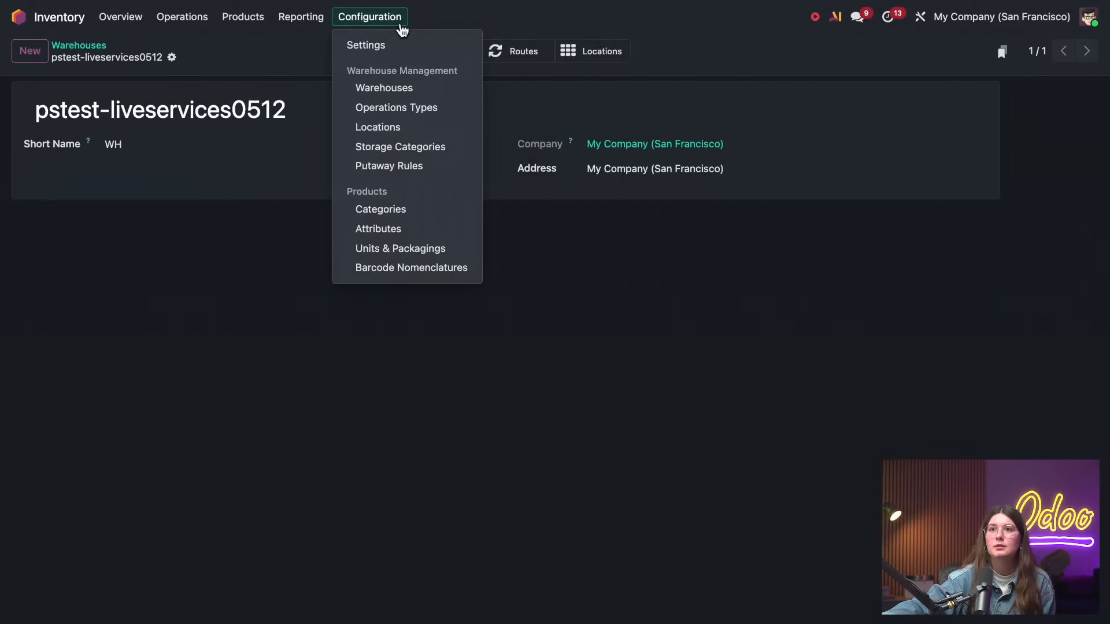
pyautogui.click(395, 42)
pyautogui.scroll(-10, 586, 379)
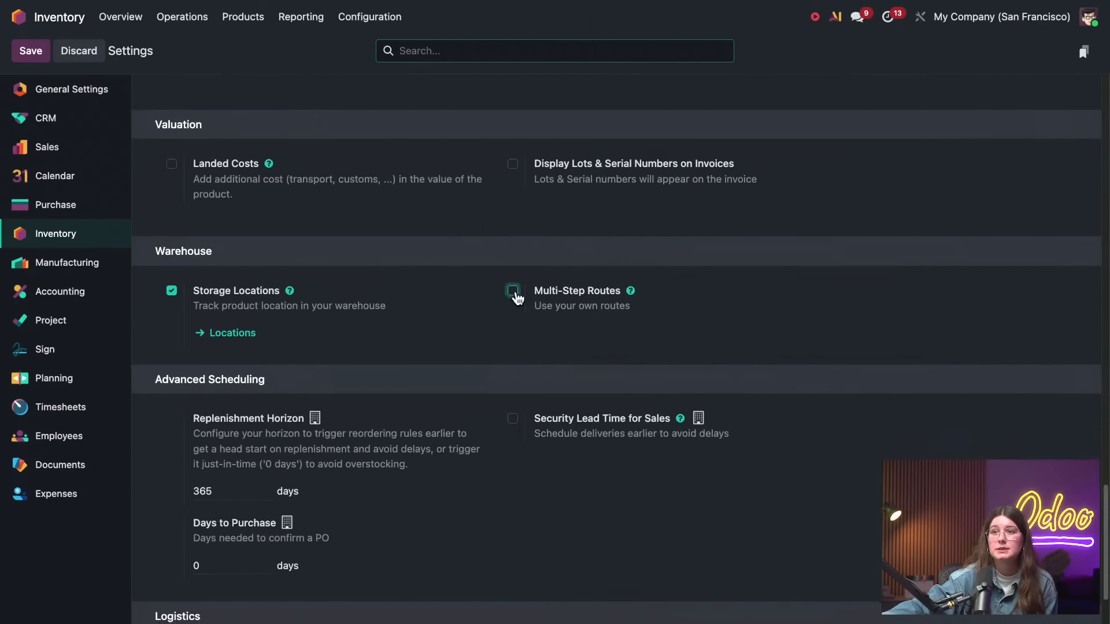
pyautogui.click(514, 292)
pyautogui.click(40, 52)
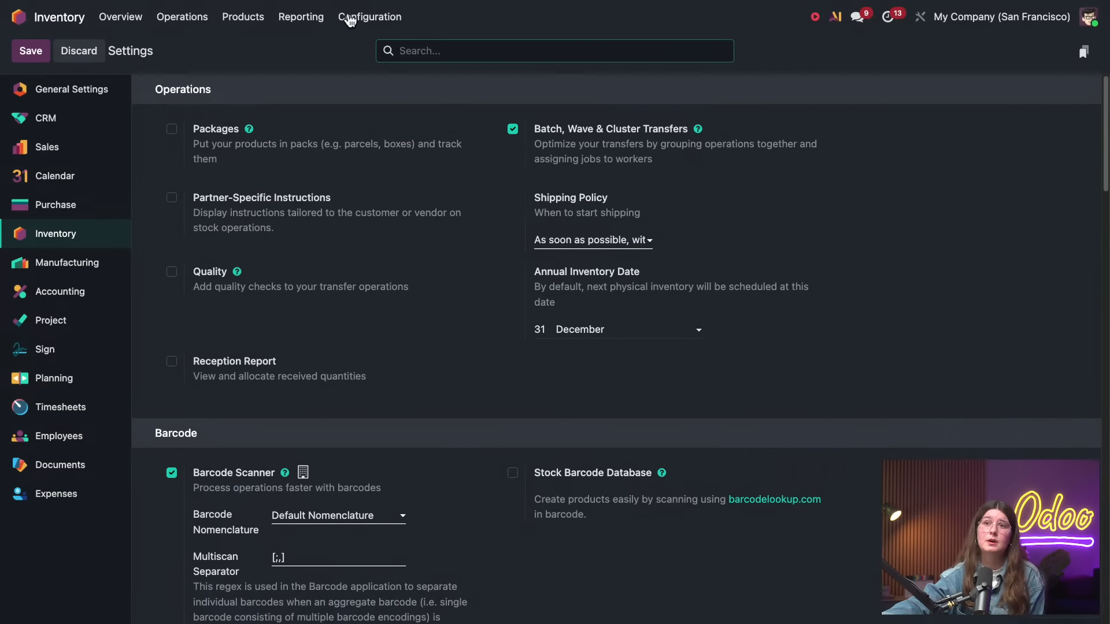
# Open the Inventory app's Routes list from the warehouse management configuration
pyautogui.click(351, 18)
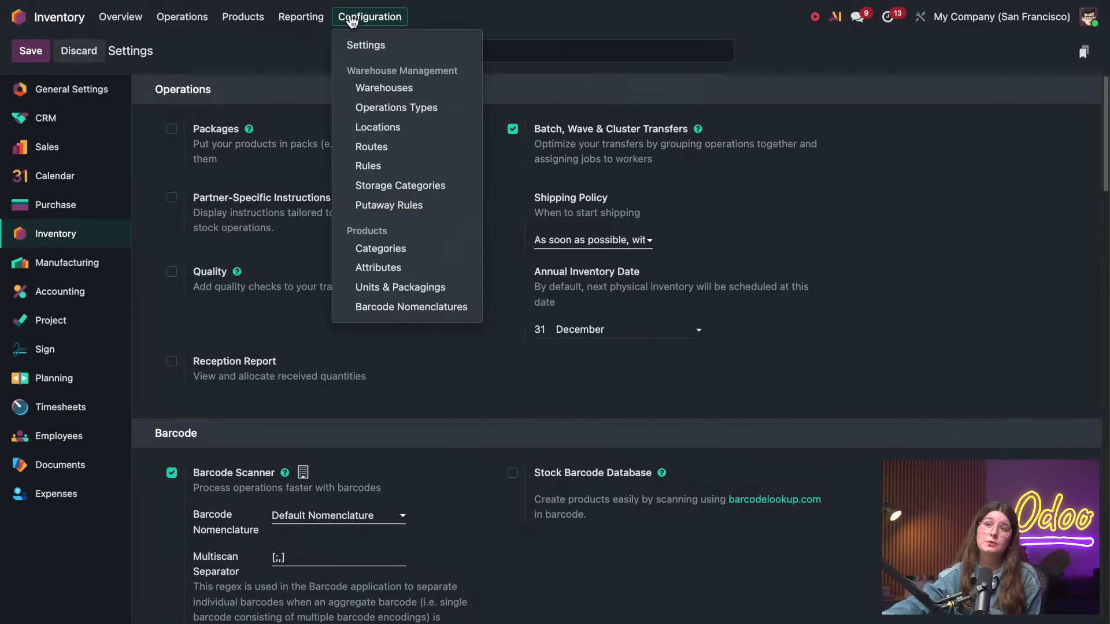
pyautogui.click(385, 148)
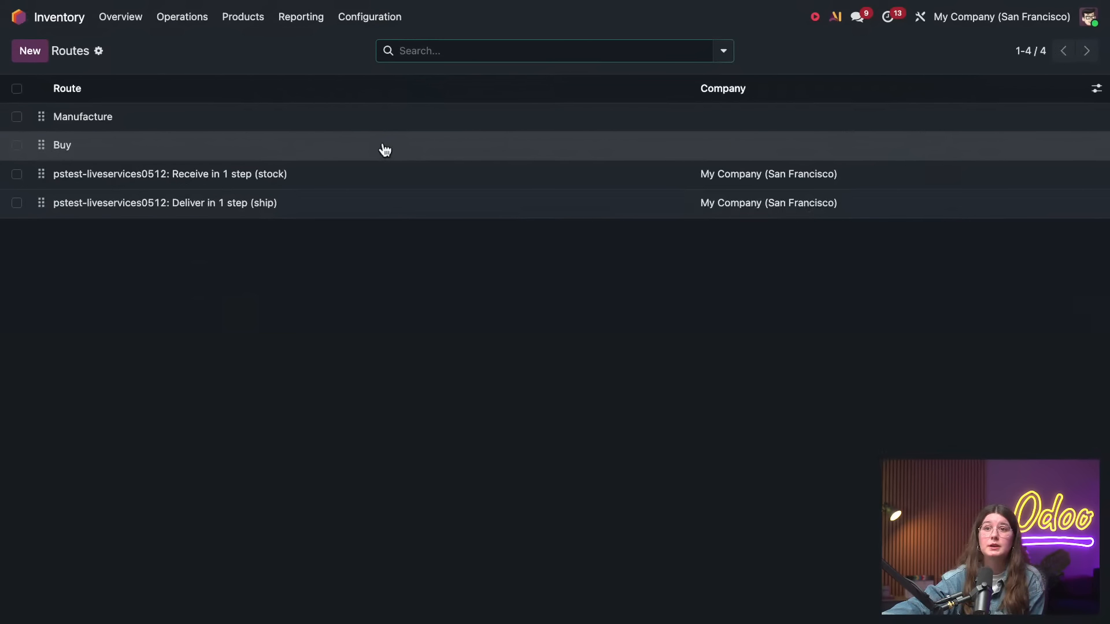
pyautogui.click(389, 19)
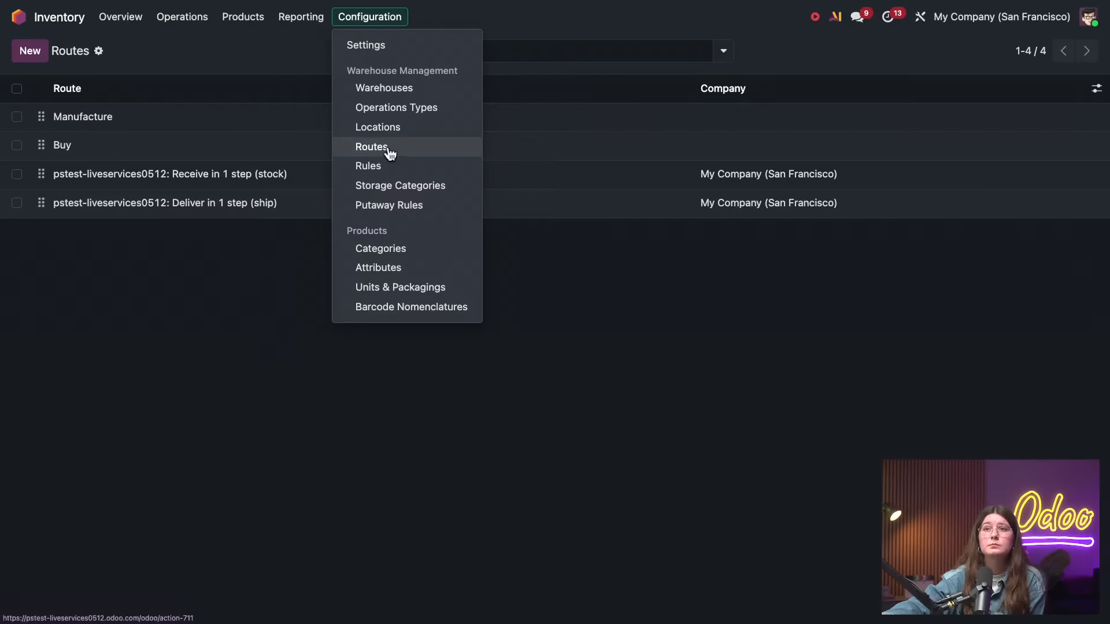
pyautogui.click(389, 151)
# Set the pstest-liveservices0512 warehouse's Manufacture option to Pick components then manufacture (2 steps) and save the record
pyautogui.click(384, 18)
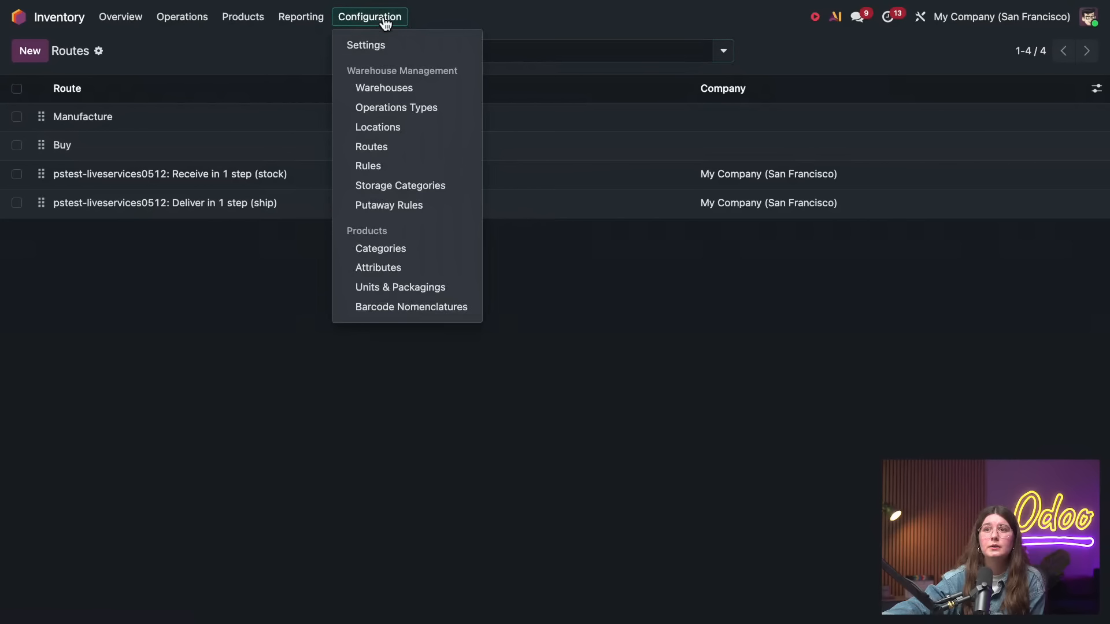
pyautogui.click(399, 92)
pyautogui.click(247, 118)
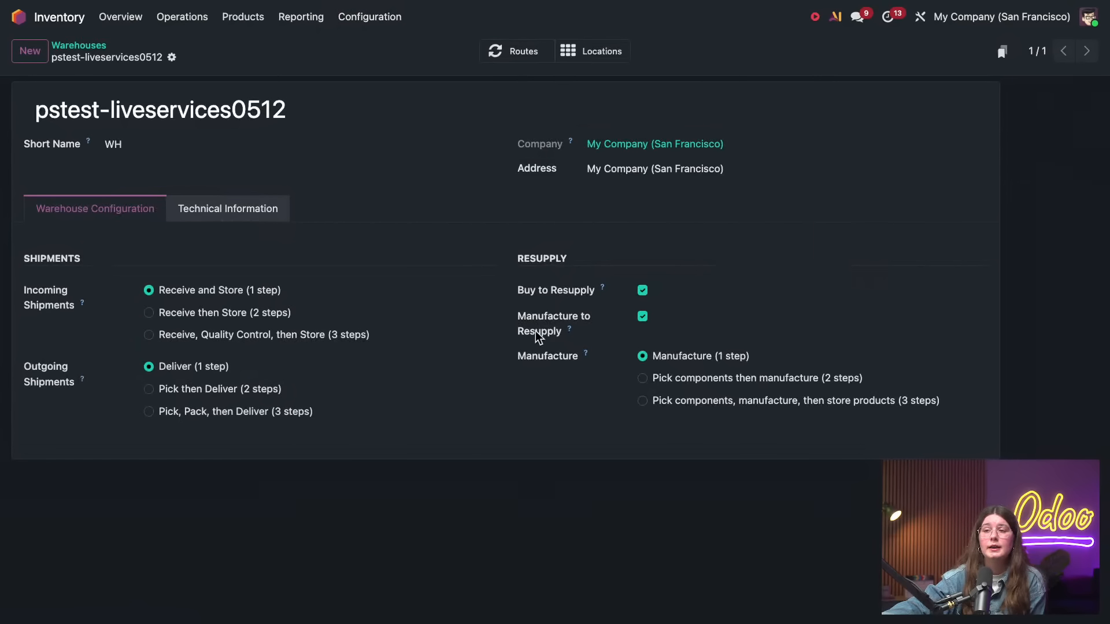
pyautogui.click(723, 381)
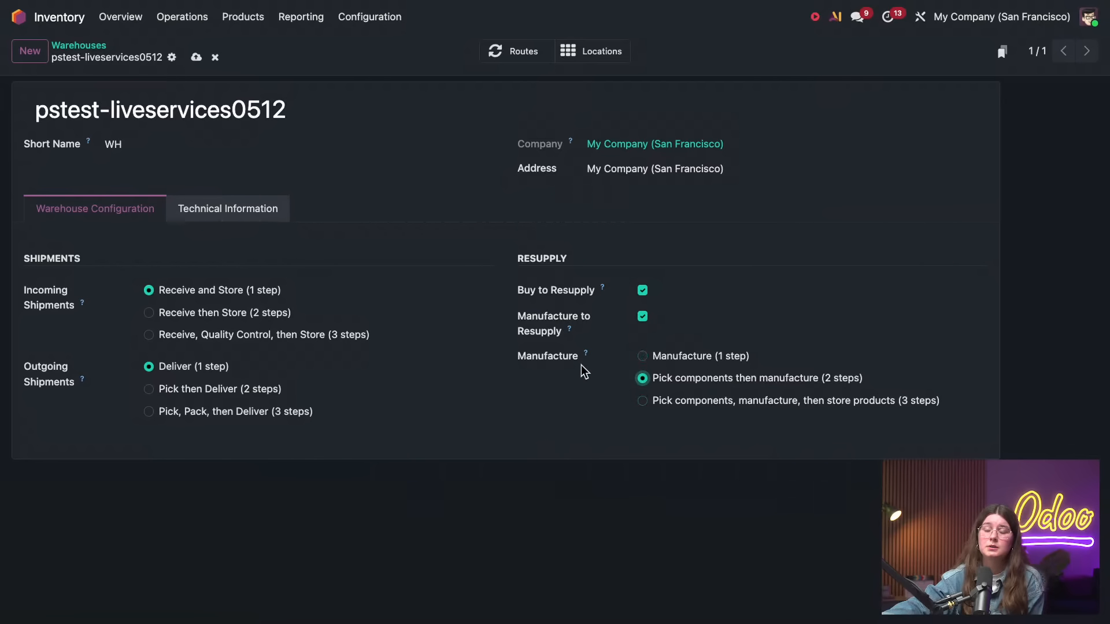
pyautogui.click(196, 57)
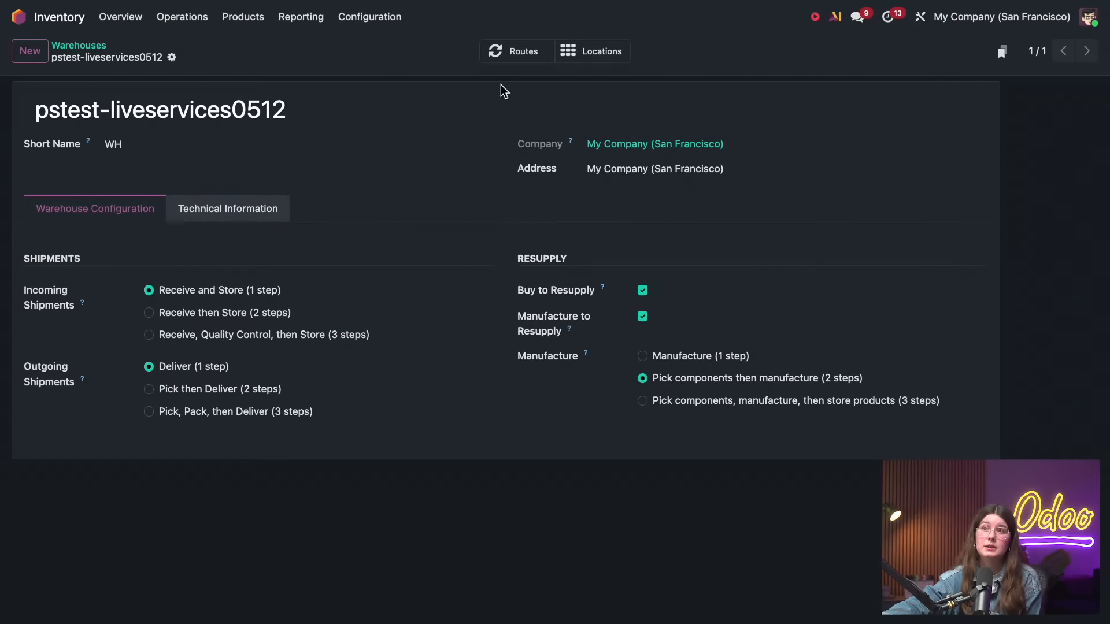
# View the warehouse's Pick components and then manufacture route, examining its Stock to Pre-Production and Pre-Production to Production rules
pyautogui.click(508, 54)
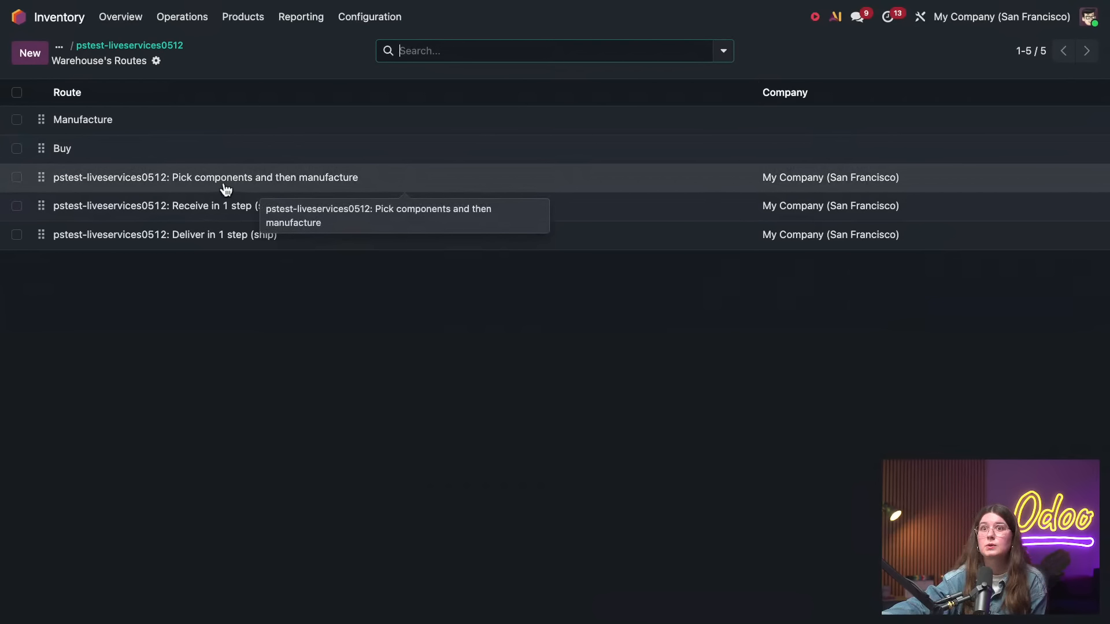
pyautogui.click(226, 189)
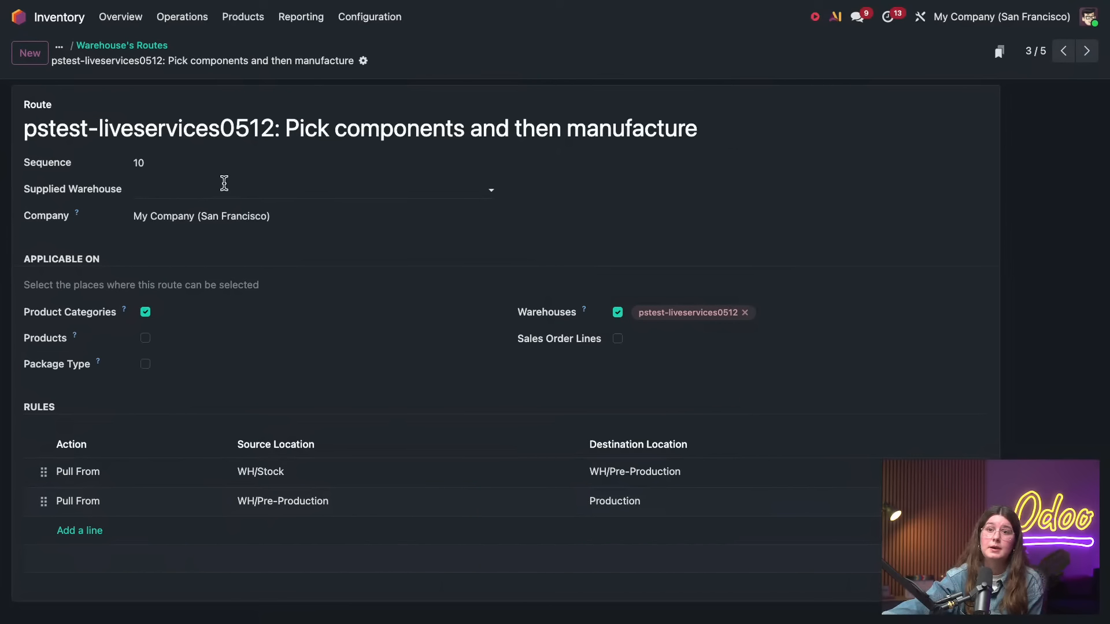
pyautogui.click(191, 476)
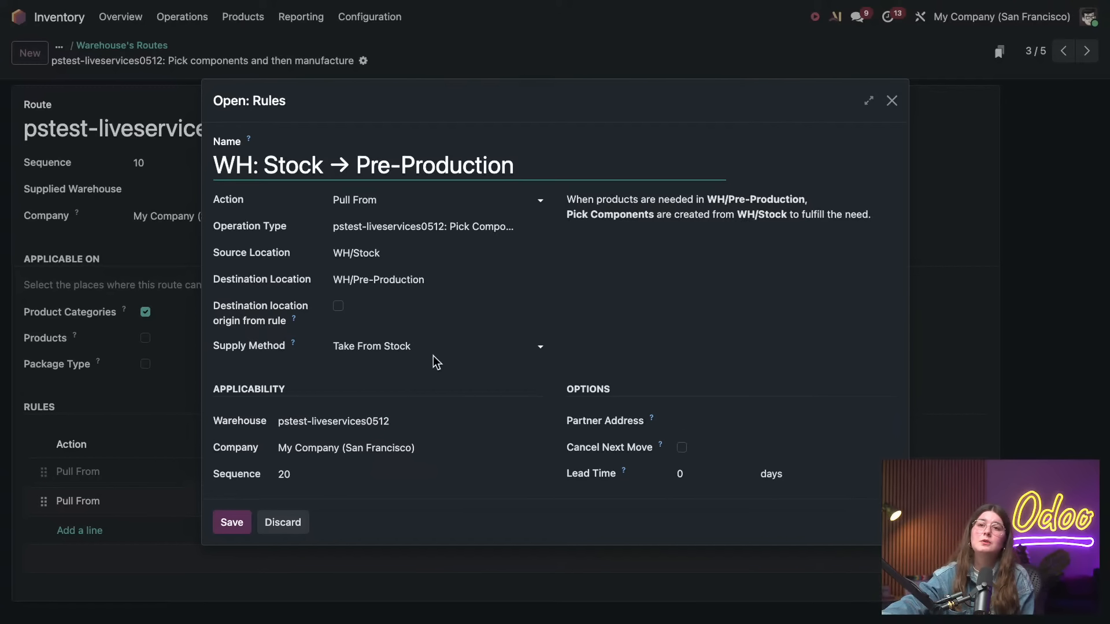
pyautogui.click(892, 101)
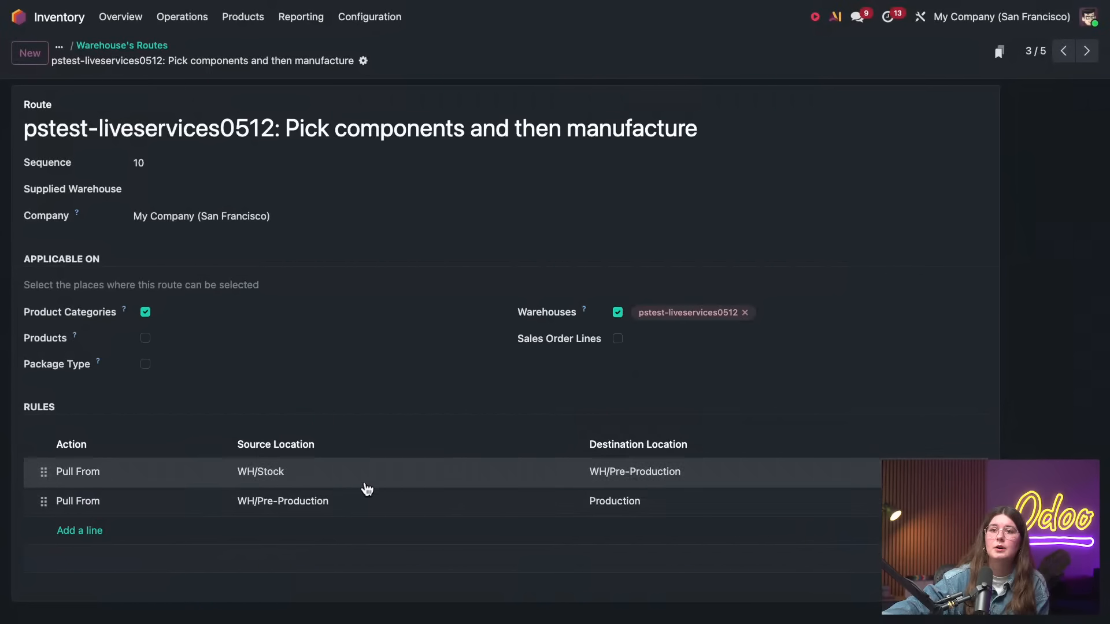
pyautogui.click(353, 498)
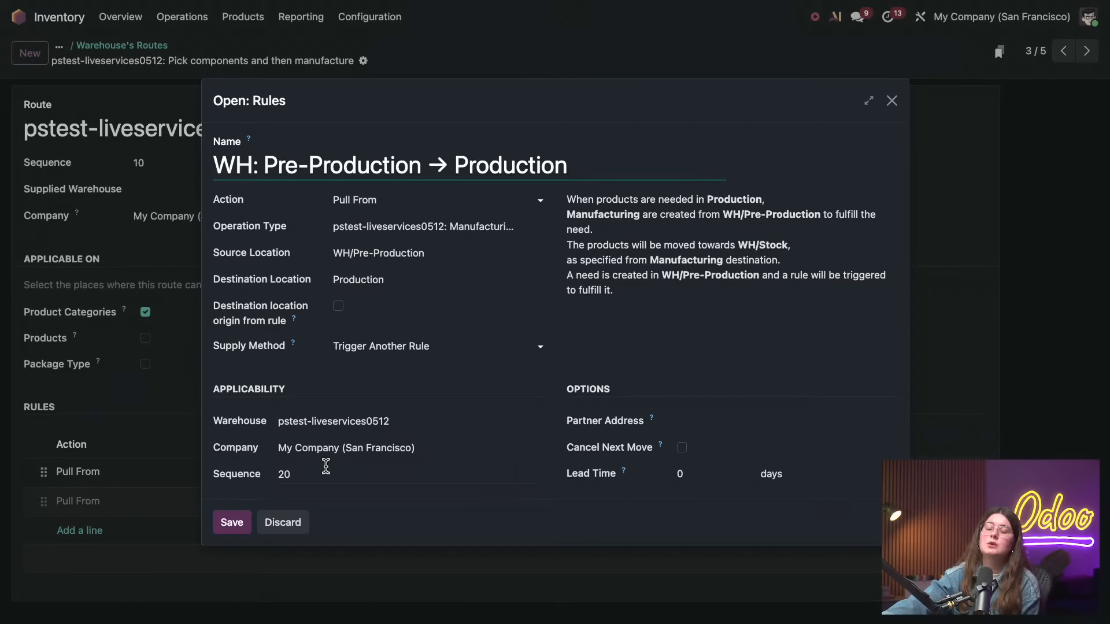
pyautogui.click(900, 102)
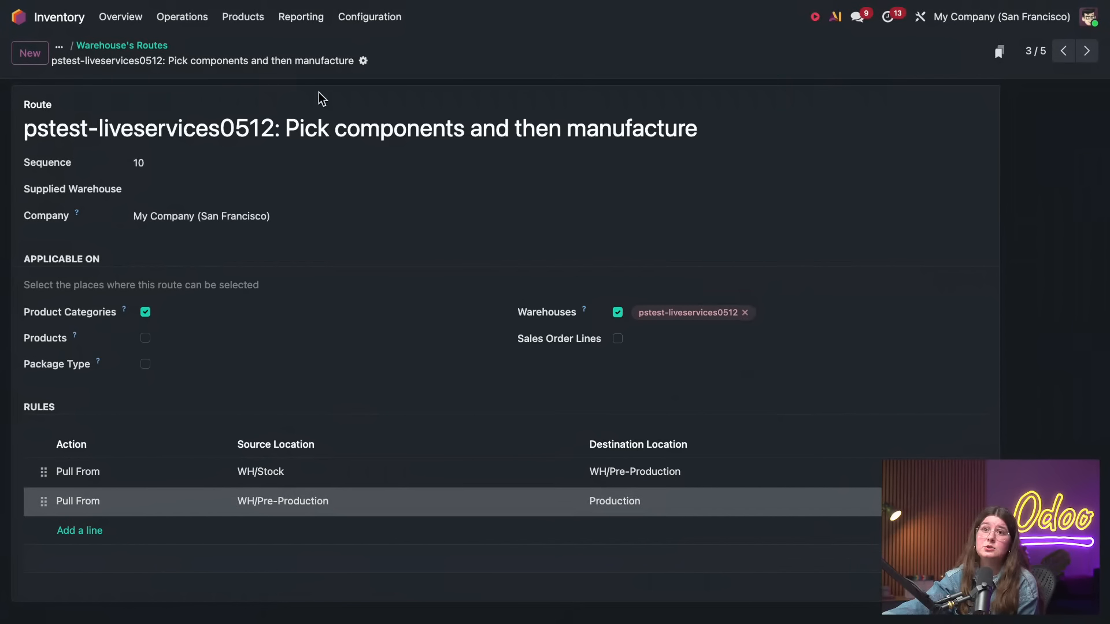
# Open the Pick Components operation type from the Operations Types list to view its settings
pyautogui.click(362, 22)
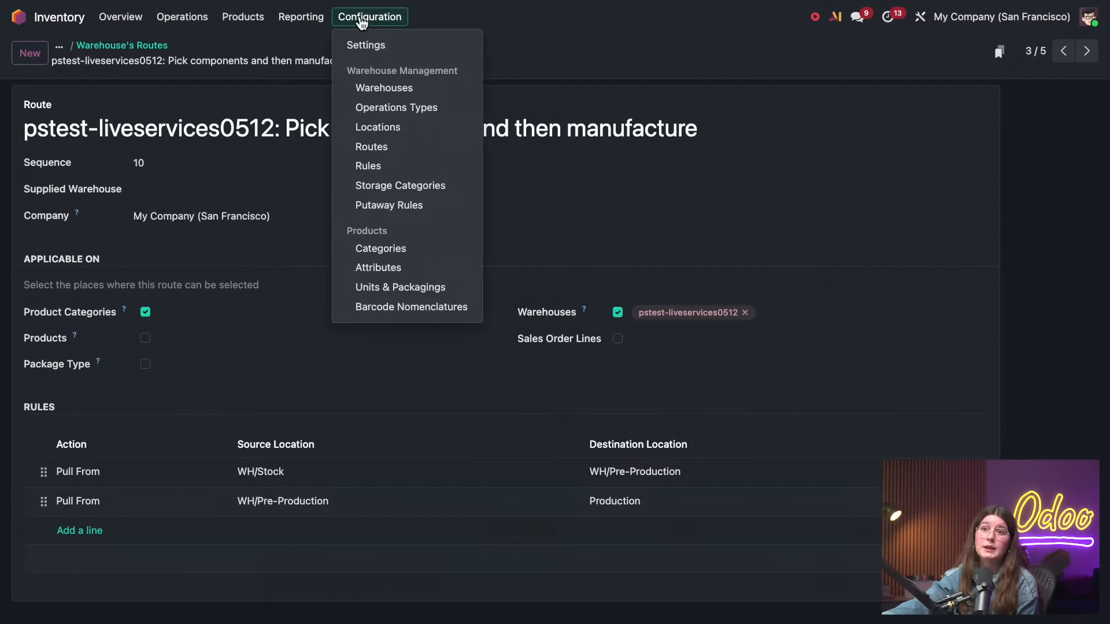
pyautogui.click(393, 108)
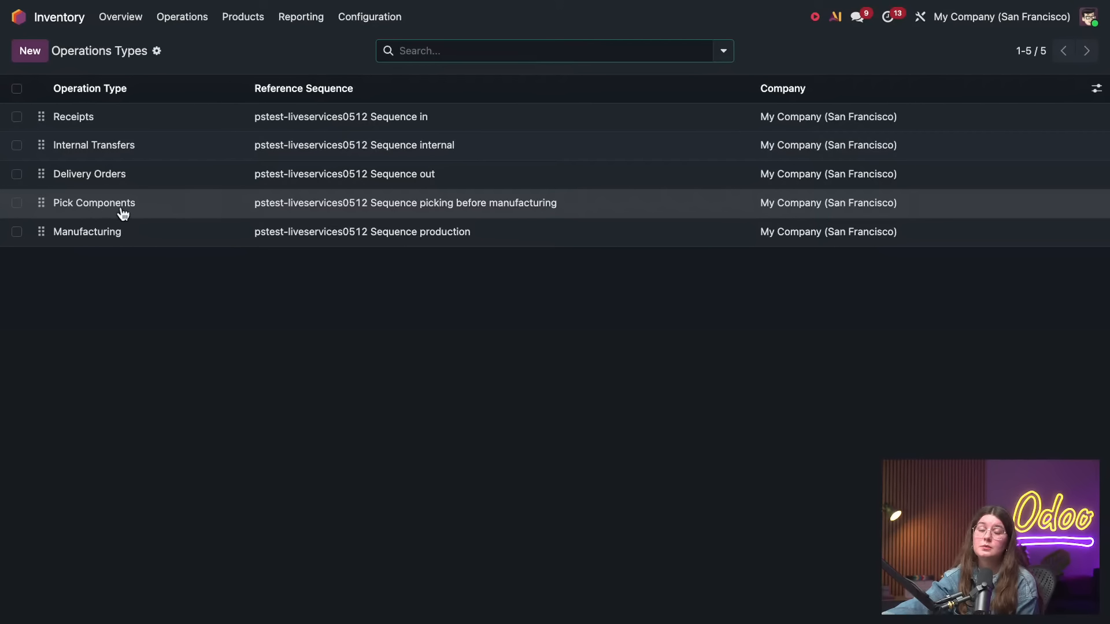
pyautogui.click(107, 208)
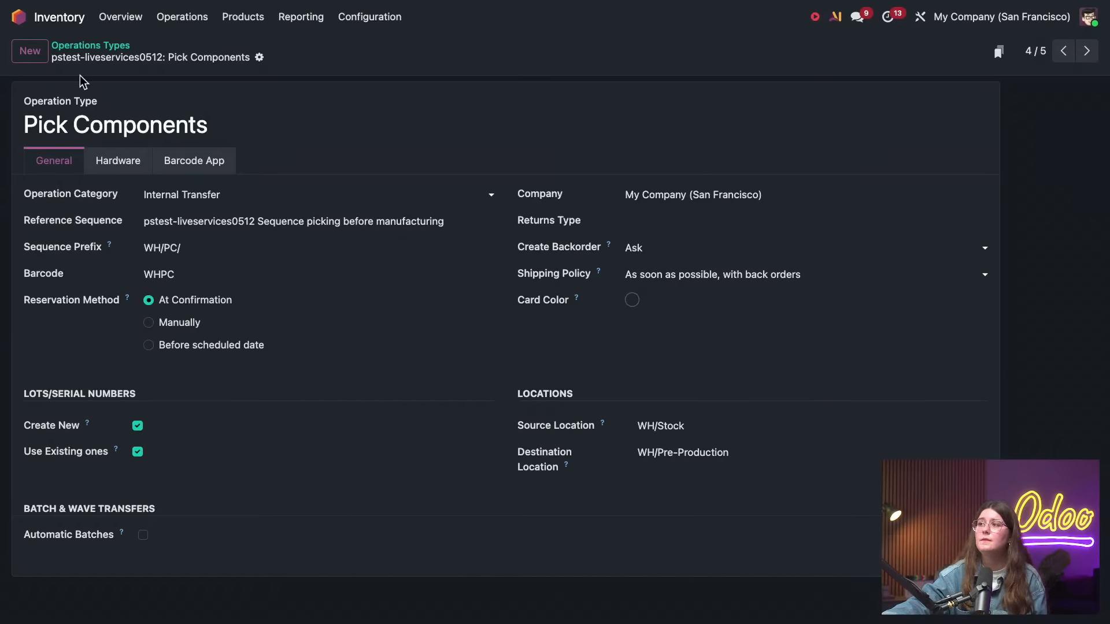
# Search the Apps list for "ecomme" and install the eCommerce module
pyautogui.click(19, 16)
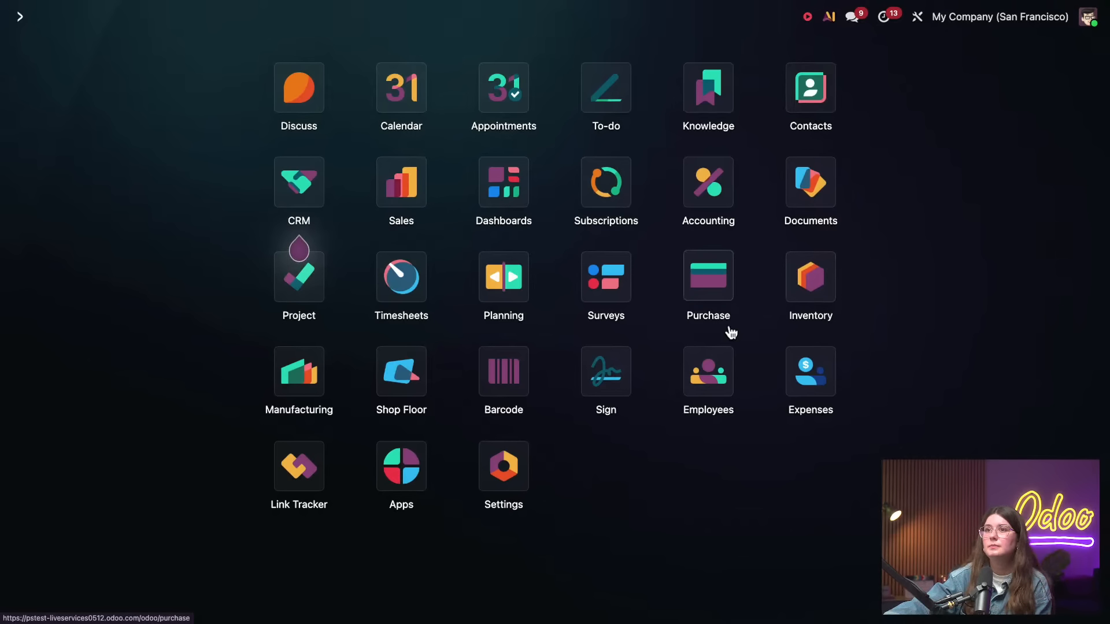
pyautogui.click(422, 483)
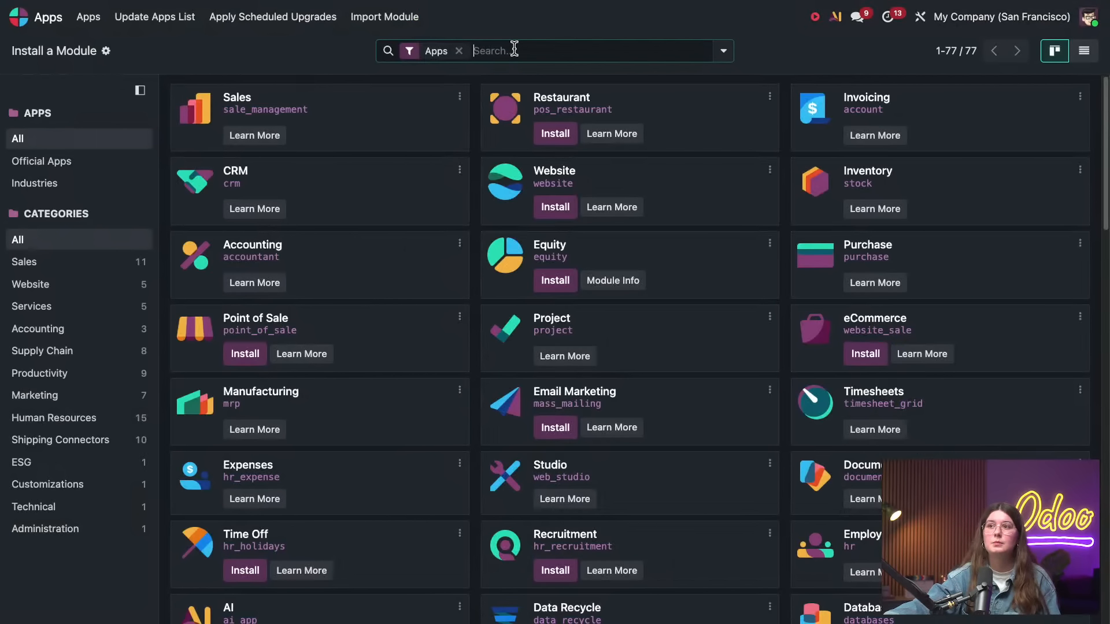
pyautogui.write('ecomme')
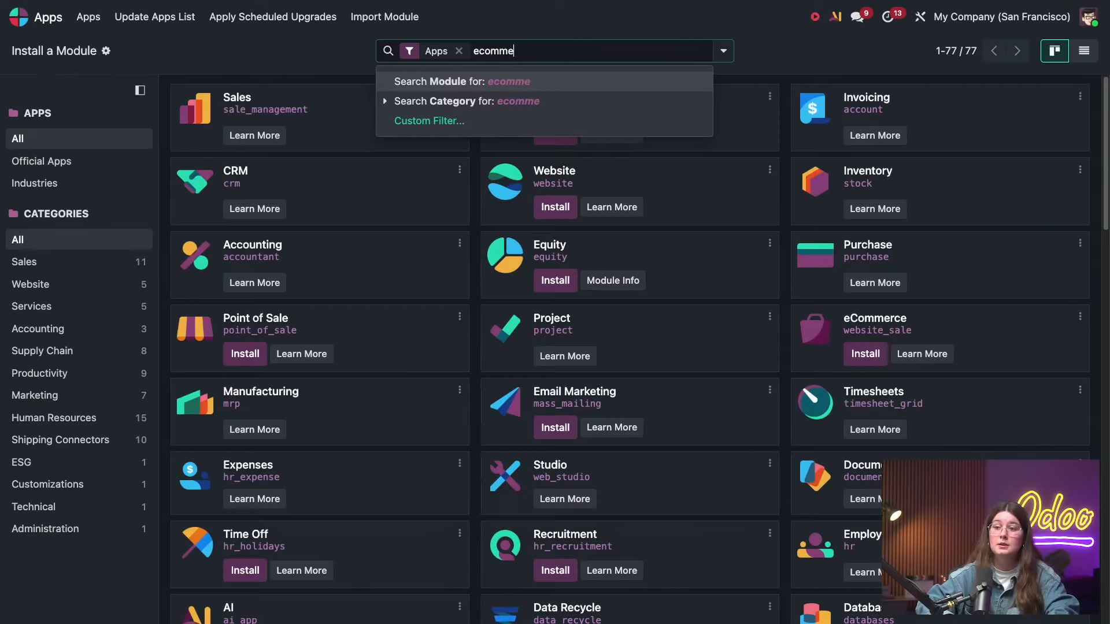
pyautogui.press('Return')
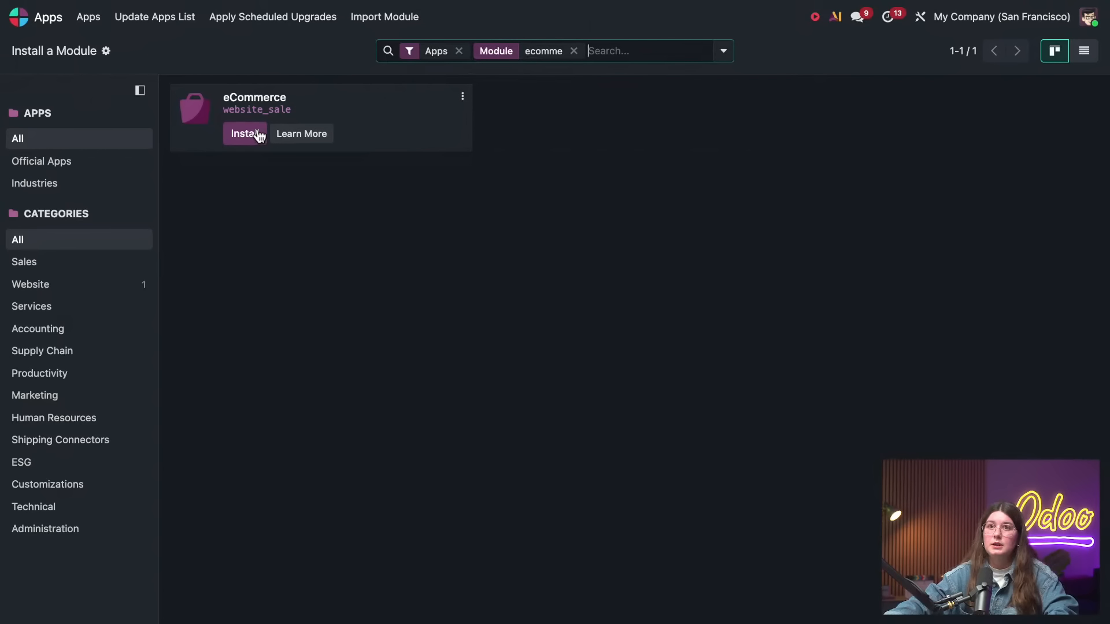
pyautogui.click(258, 132)
pyautogui.click(239, 367)
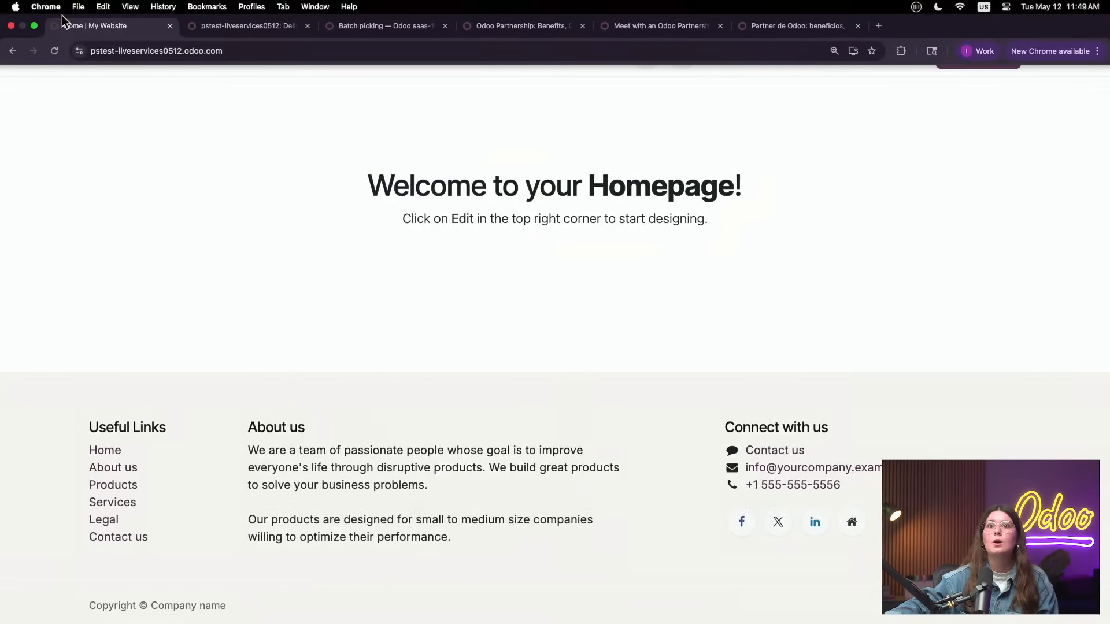
# Open the Website settings and find the Hide Add To Cart option in the eCommerce section
pyautogui.click(288, 26)
pyautogui.click(297, 45)
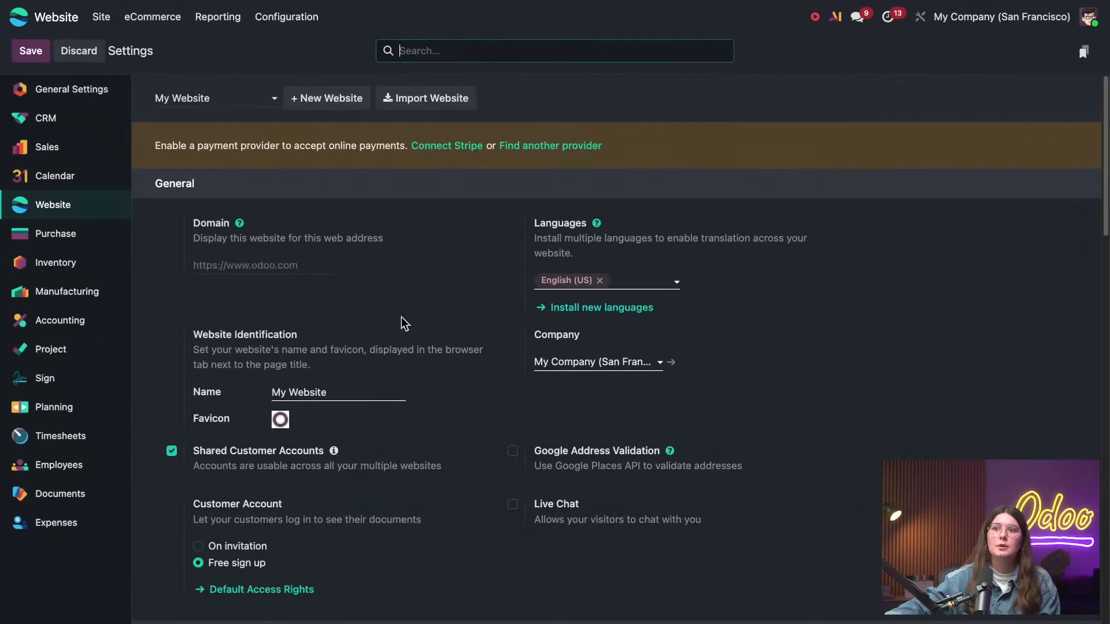
pyautogui.scroll(-10, 415, 324)
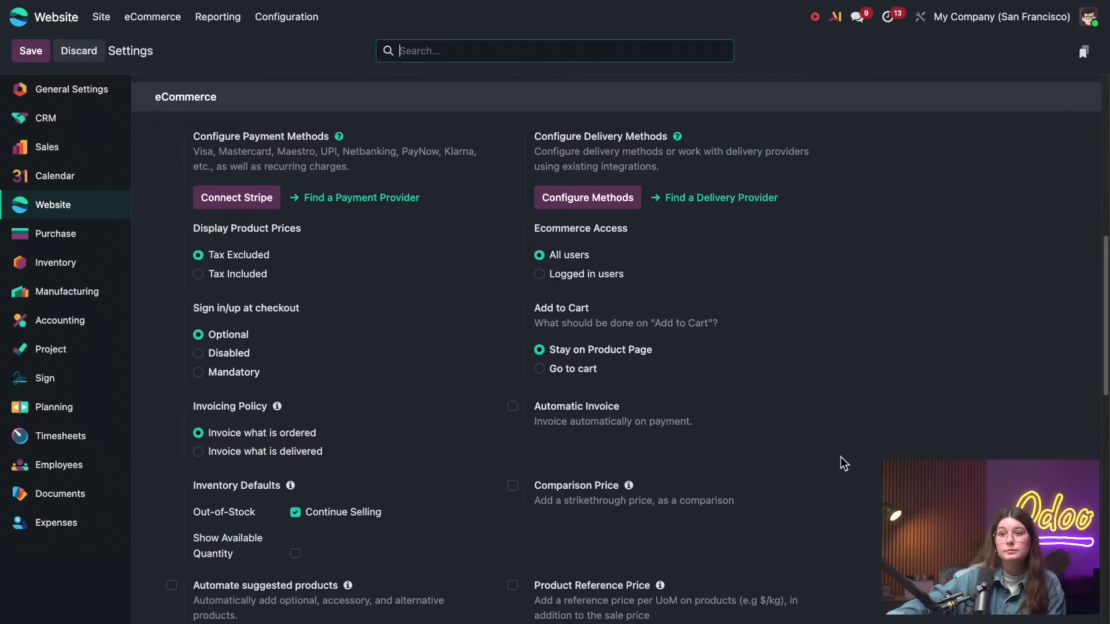
pyautogui.scroll(-1, 841, 457)
pyautogui.scroll(-5, 799, 460)
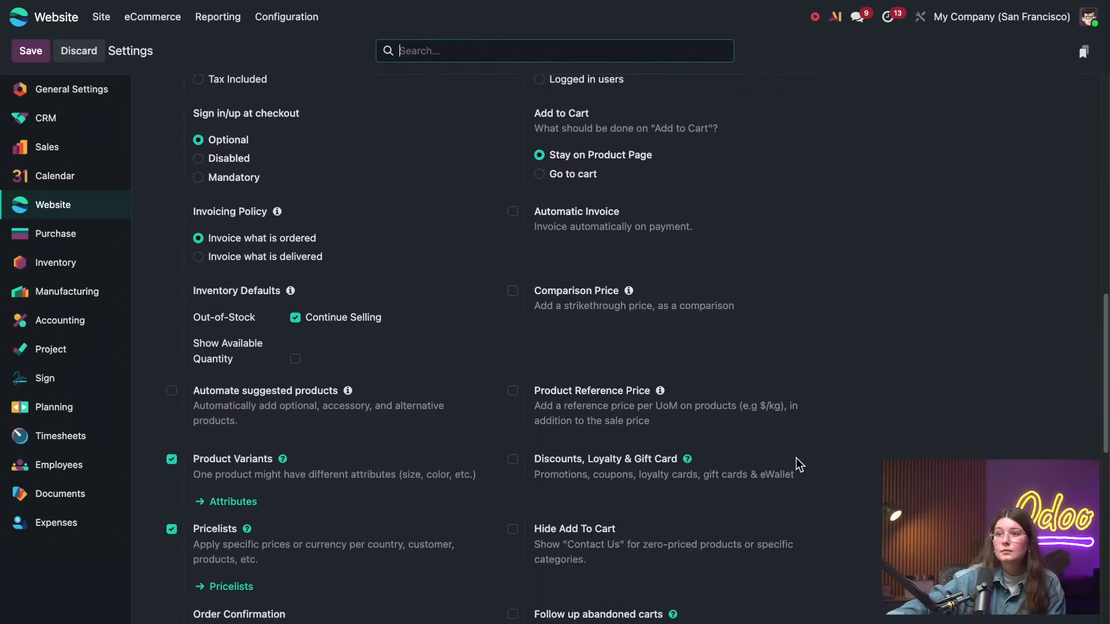
pyautogui.scroll(-1, 793, 407)
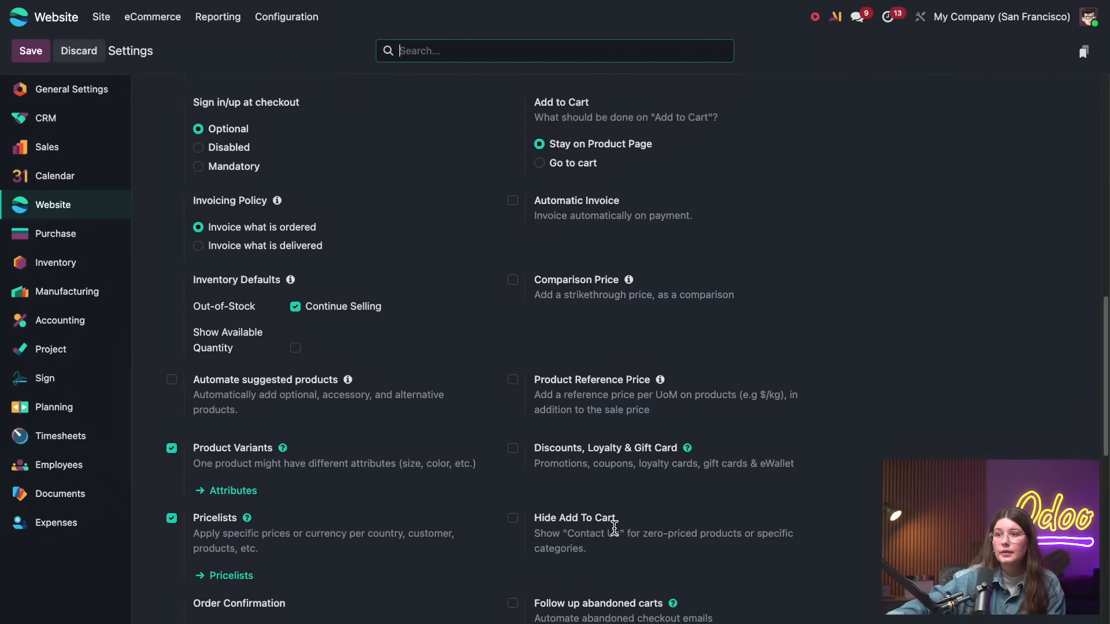
pyautogui.scroll(-1, 613, 522)
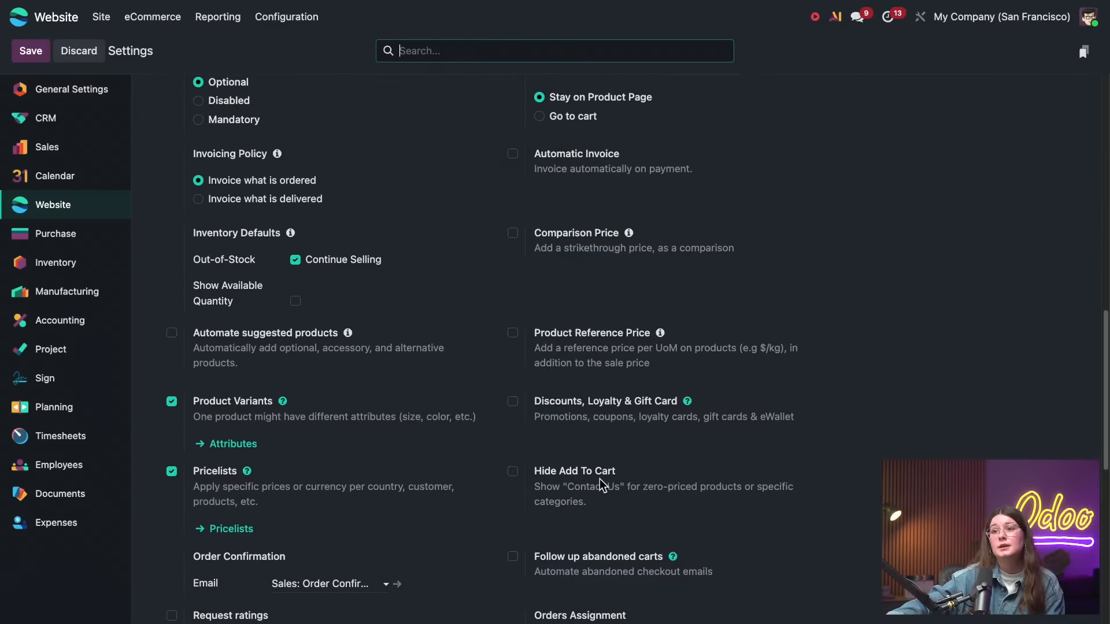
pyautogui.moveTo(590, 502); pyautogui.dragTo(518, 491)
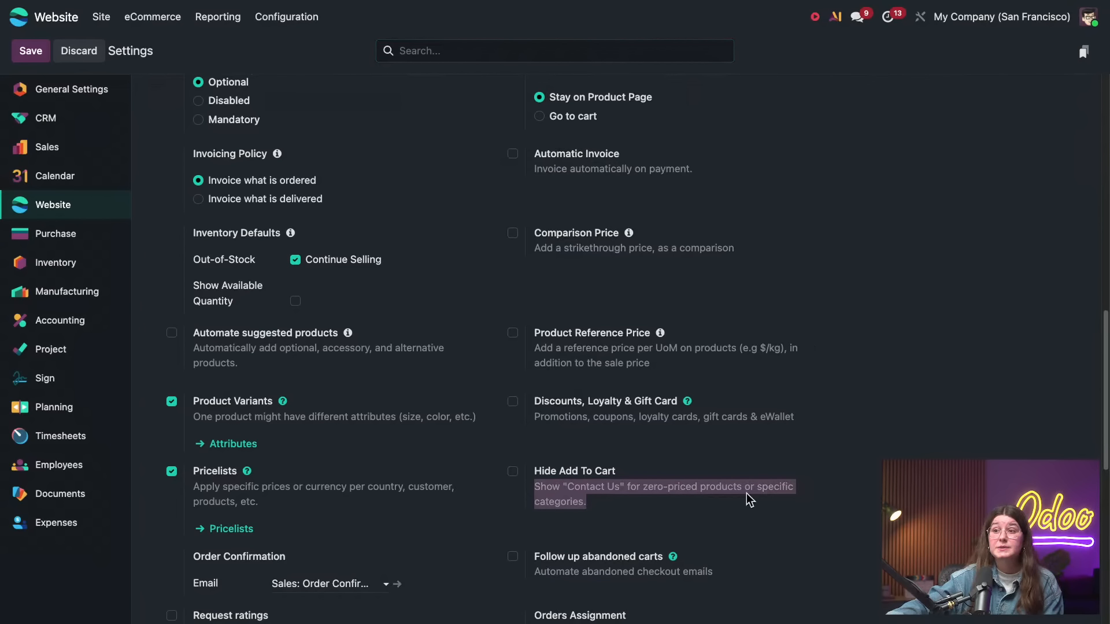
# Enable Hide Add To Cart for specific categories, choose the Desks category, and save the settings
pyautogui.click(517, 477)
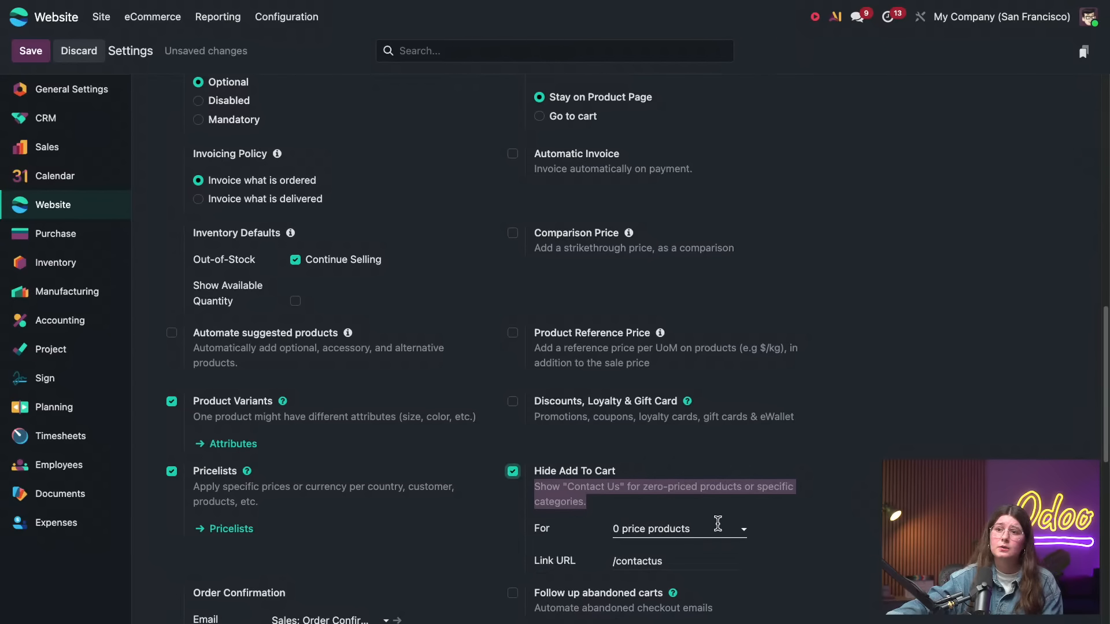
pyautogui.click(676, 530)
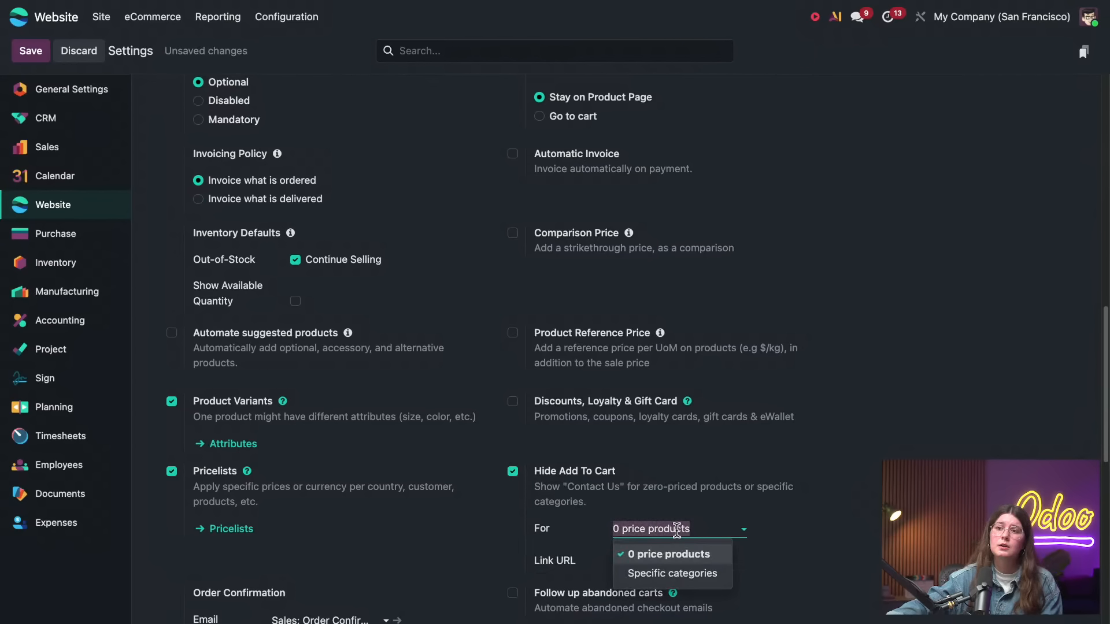
pyautogui.click(689, 575)
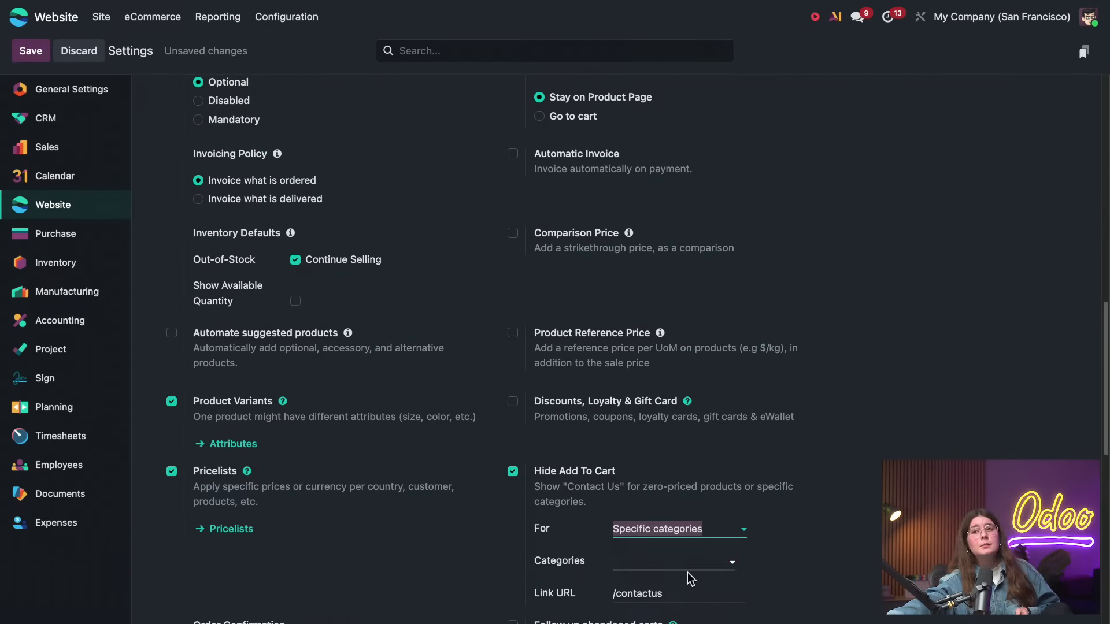
pyautogui.click(691, 562)
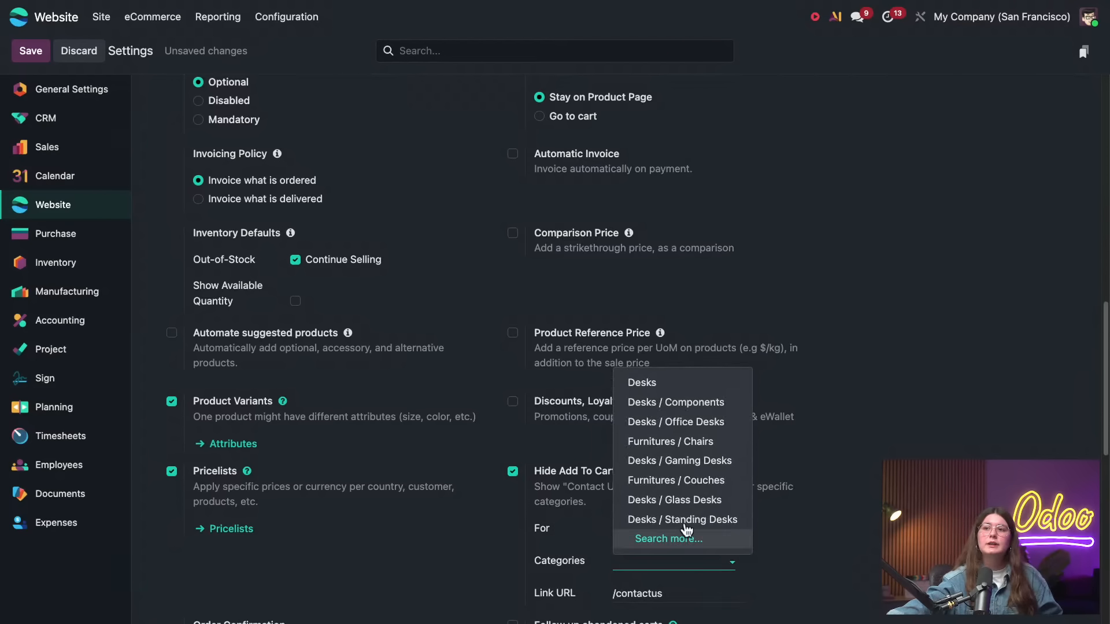
pyautogui.click(641, 383)
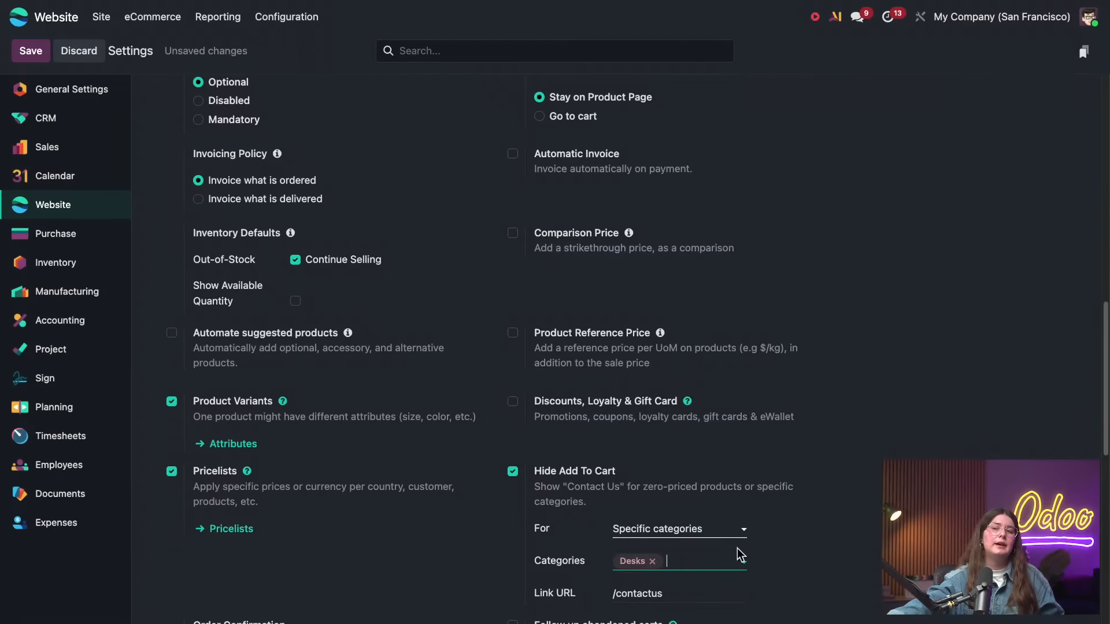
pyautogui.click(27, 57)
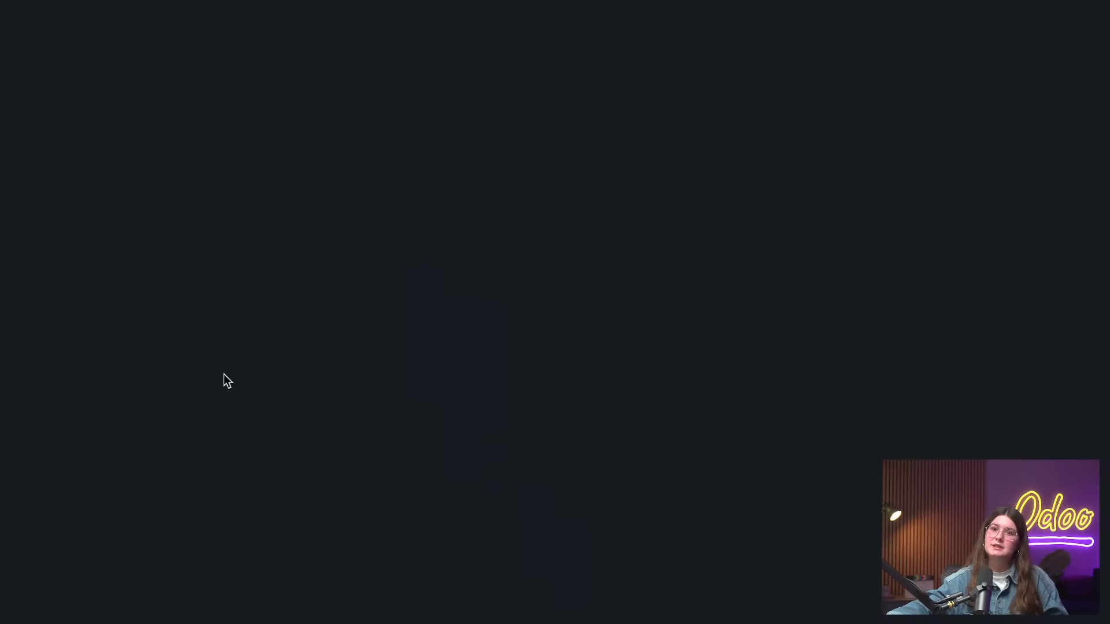
# Open the Products list in the Sales app and group it by Product Category
pyautogui.moveTo(133, 1)
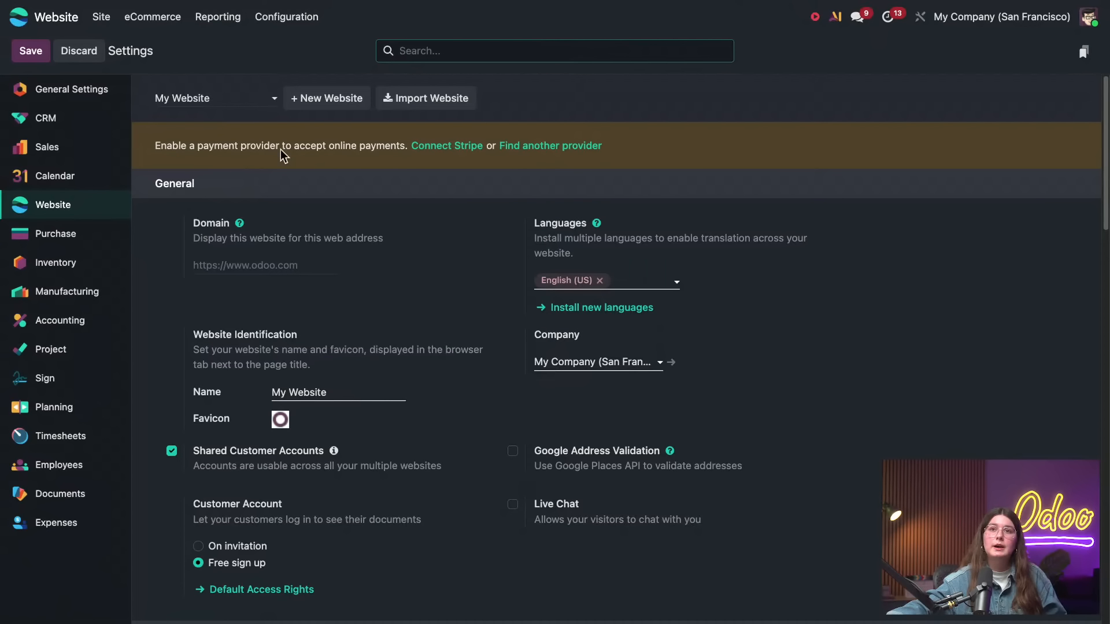
pyautogui.click(33, 19)
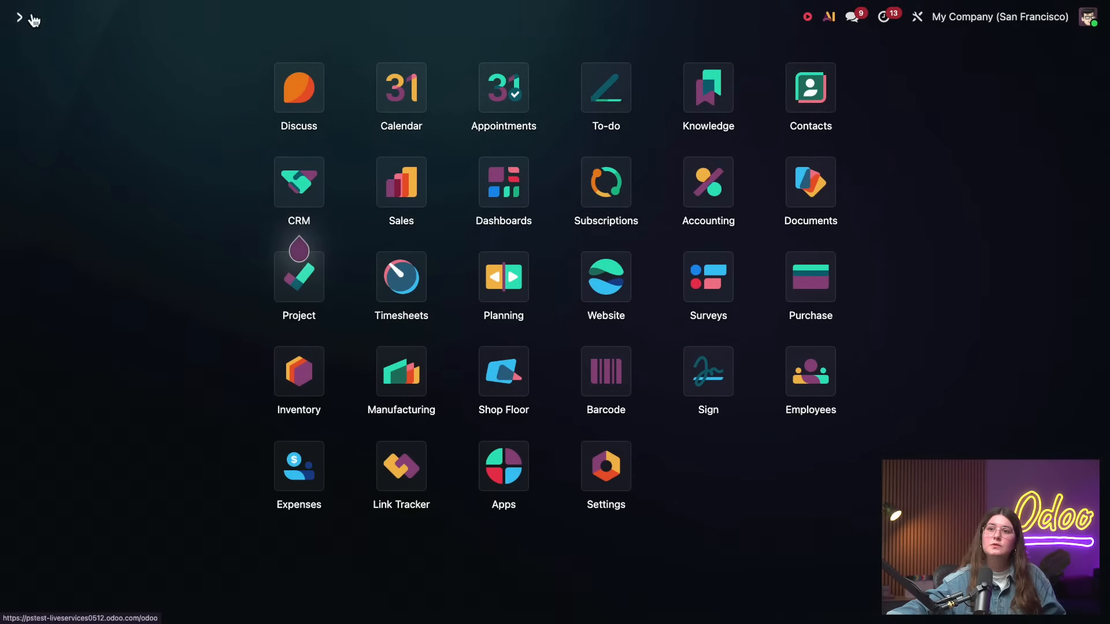
pyautogui.click(407, 176)
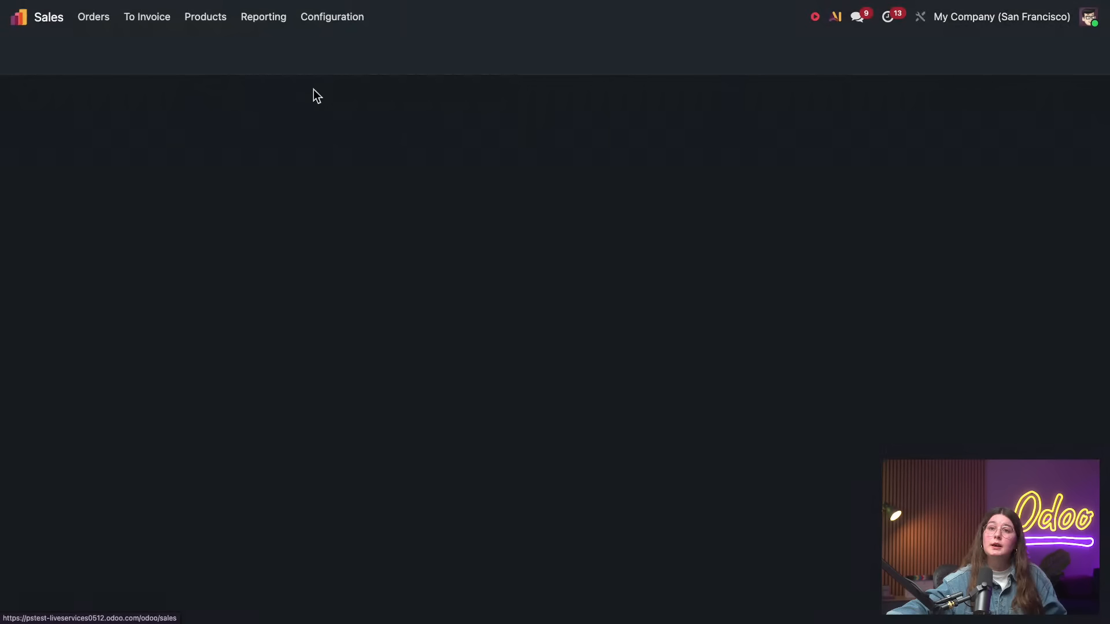
pyautogui.click(210, 20)
pyautogui.click(214, 43)
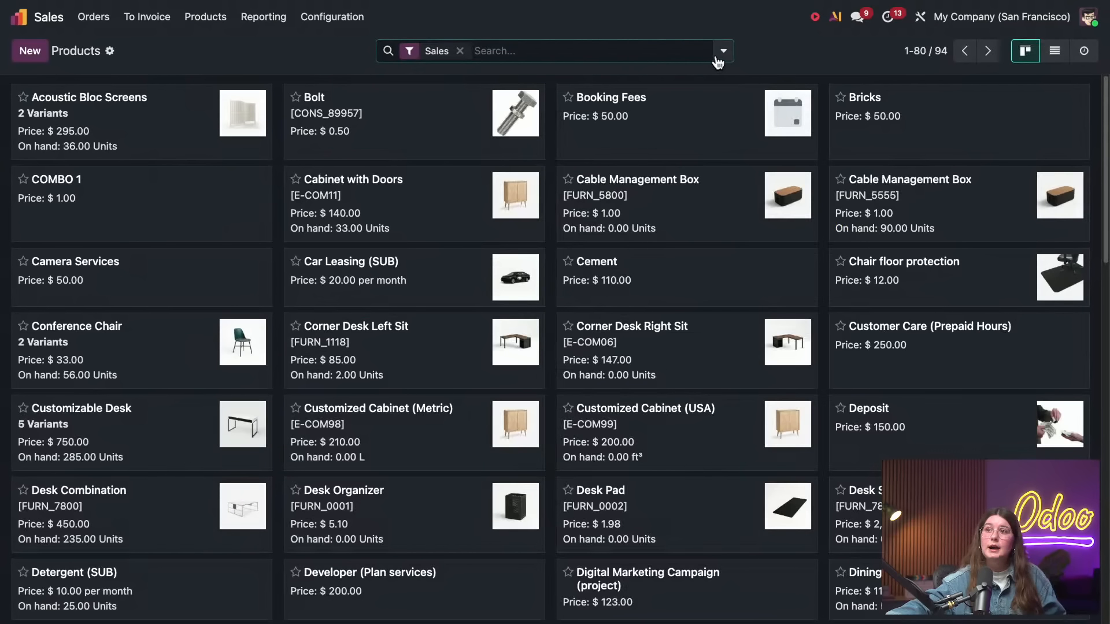
pyautogui.click(723, 51)
pyautogui.click(475, 132)
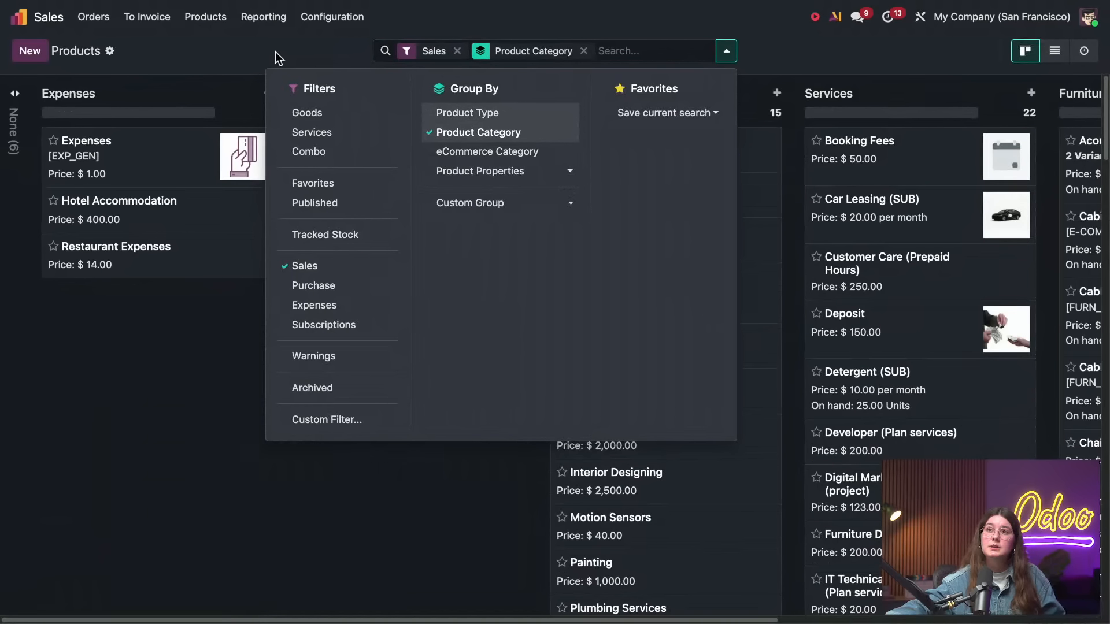
# Browse the product category columns, then remove the Sales filter and look through all categories
pyautogui.click(276, 51)
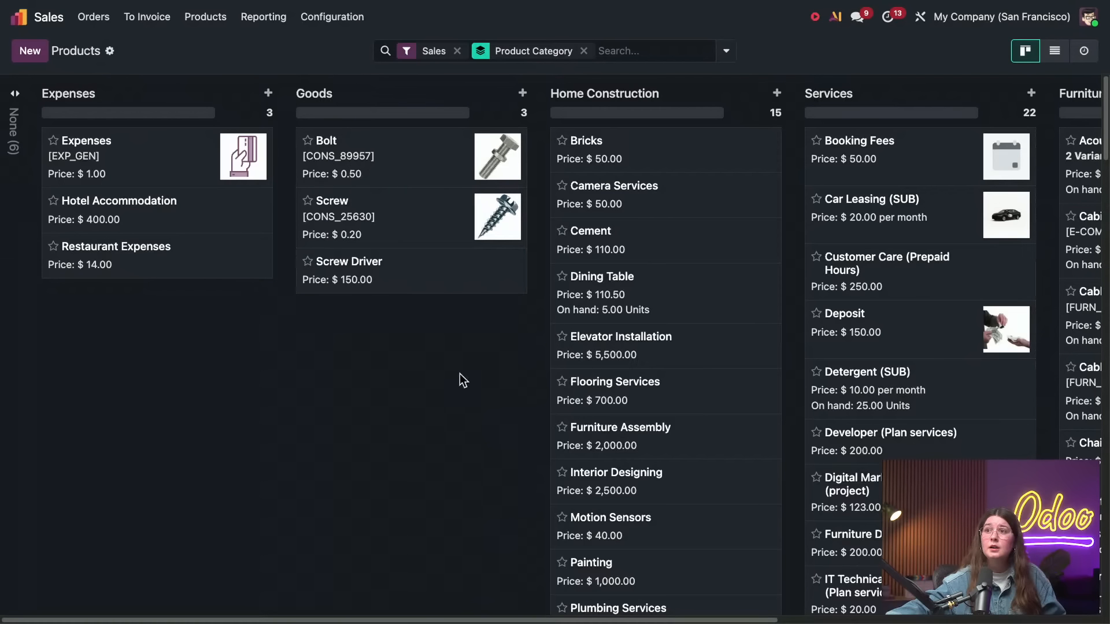
pyautogui.moveTo(422, 620); pyautogui.dragTo(702, 622)
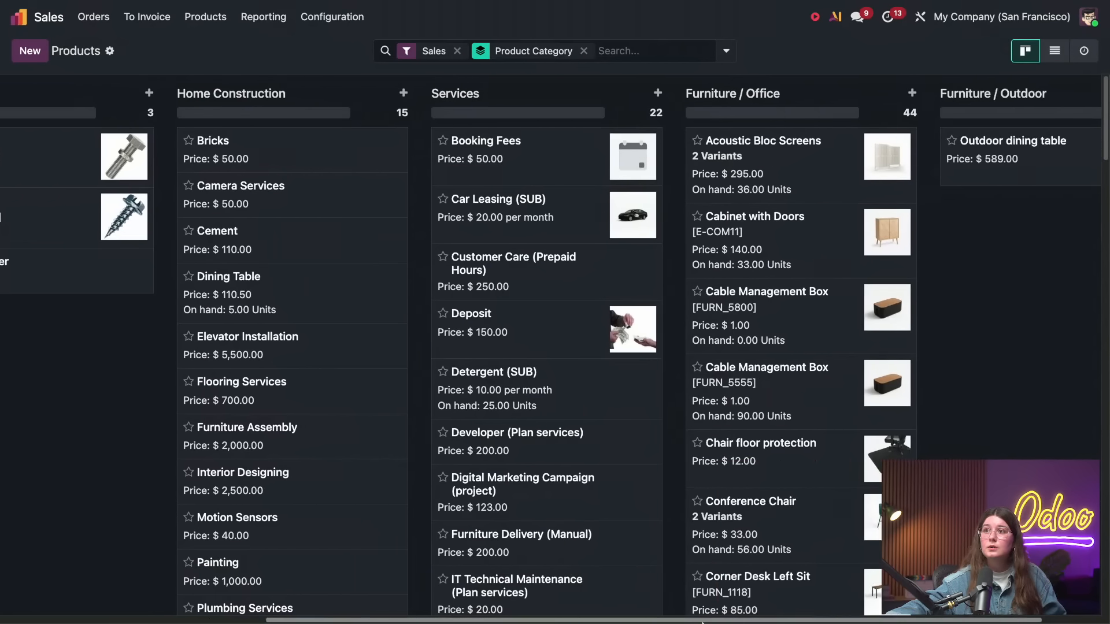
pyautogui.hscroll(-10, 231, 404)
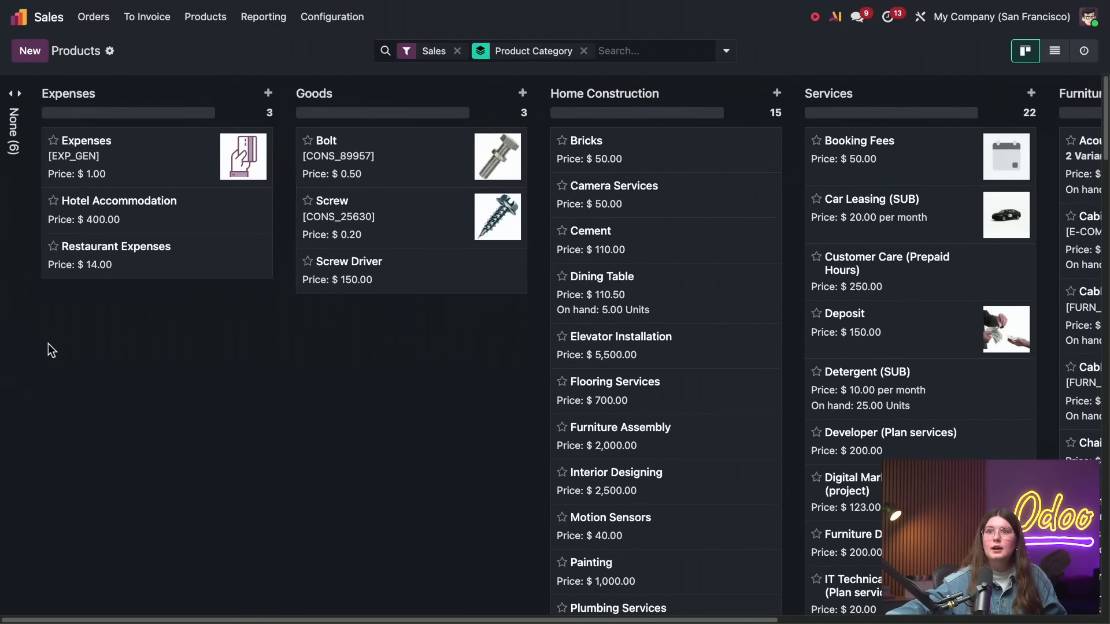
pyautogui.click(457, 51)
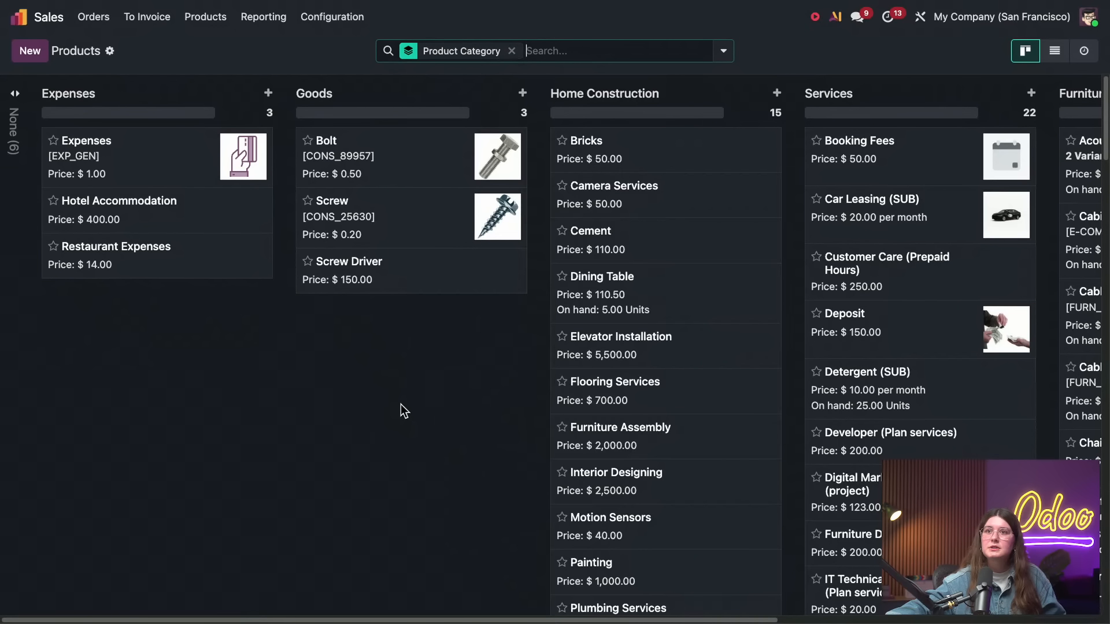
pyautogui.moveTo(382, 621)
pyautogui.mouseDown()
pyautogui.moveTo(561, 620)
pyautogui.moveTo(388, 600)
pyautogui.mouseUp()
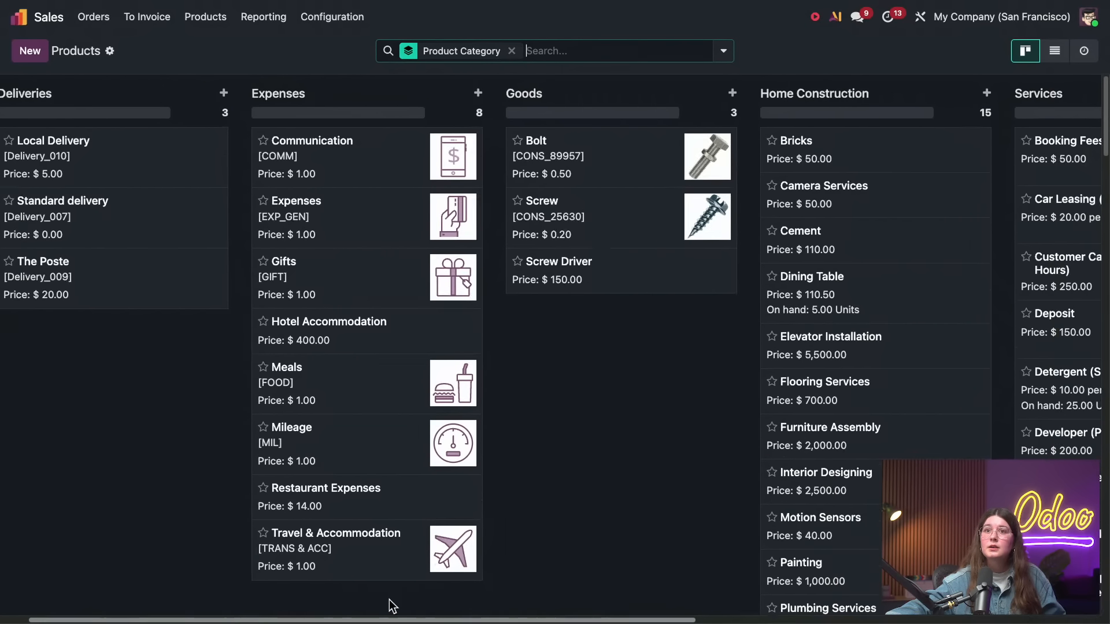
pyautogui.hscroll(-1, 388, 606)
pyautogui.hscroll(10, 273, 595)
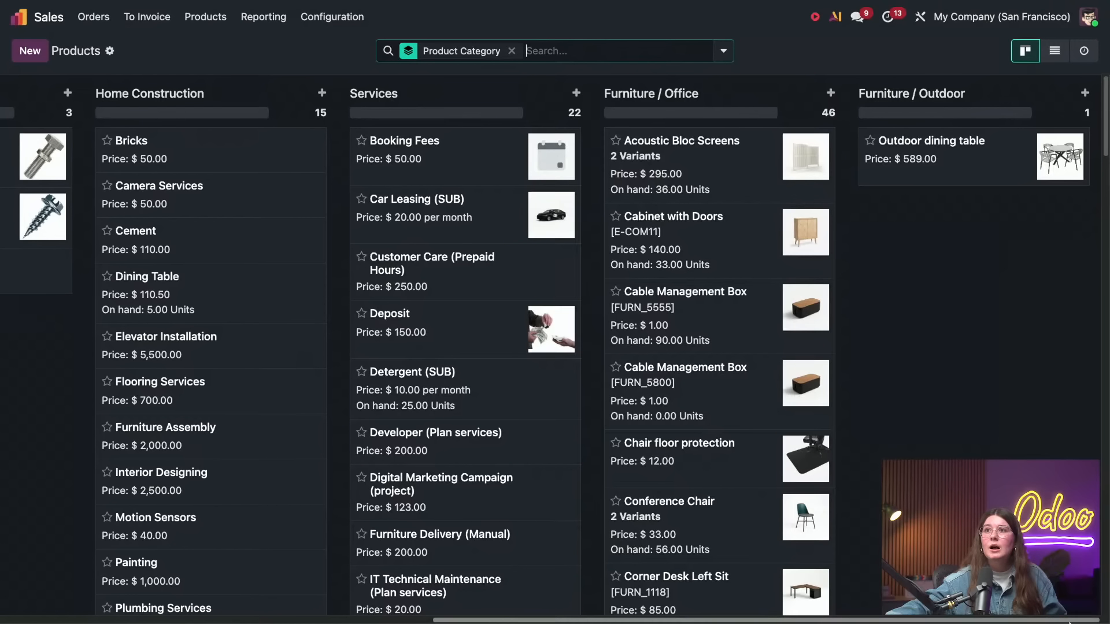
# Create a new product named DESK
pyautogui.click(30, 51)
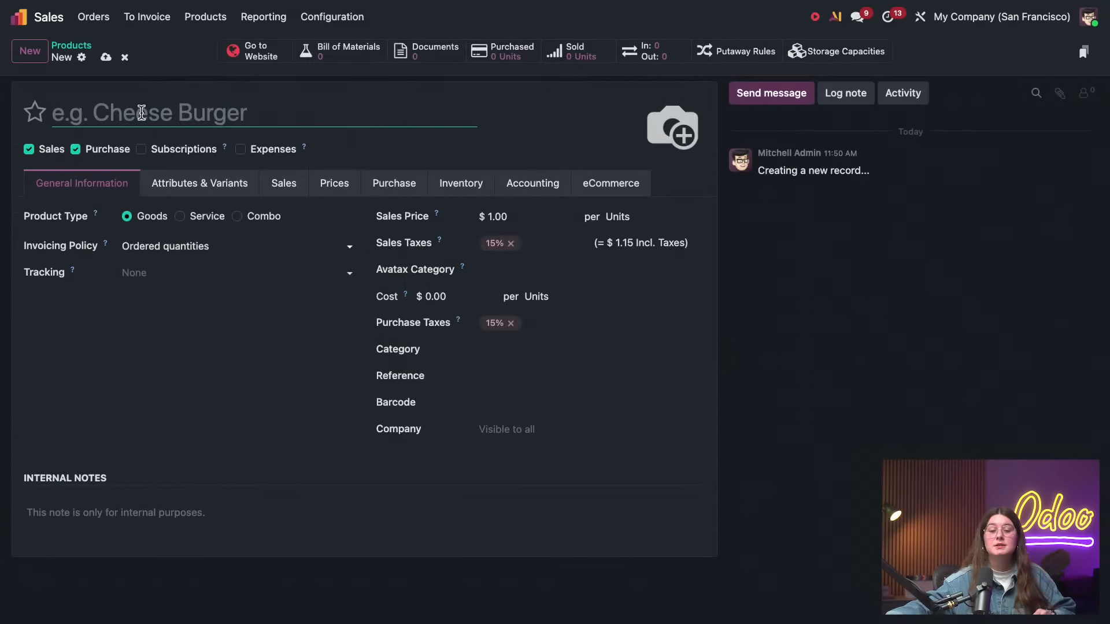
pyautogui.write('DESK')
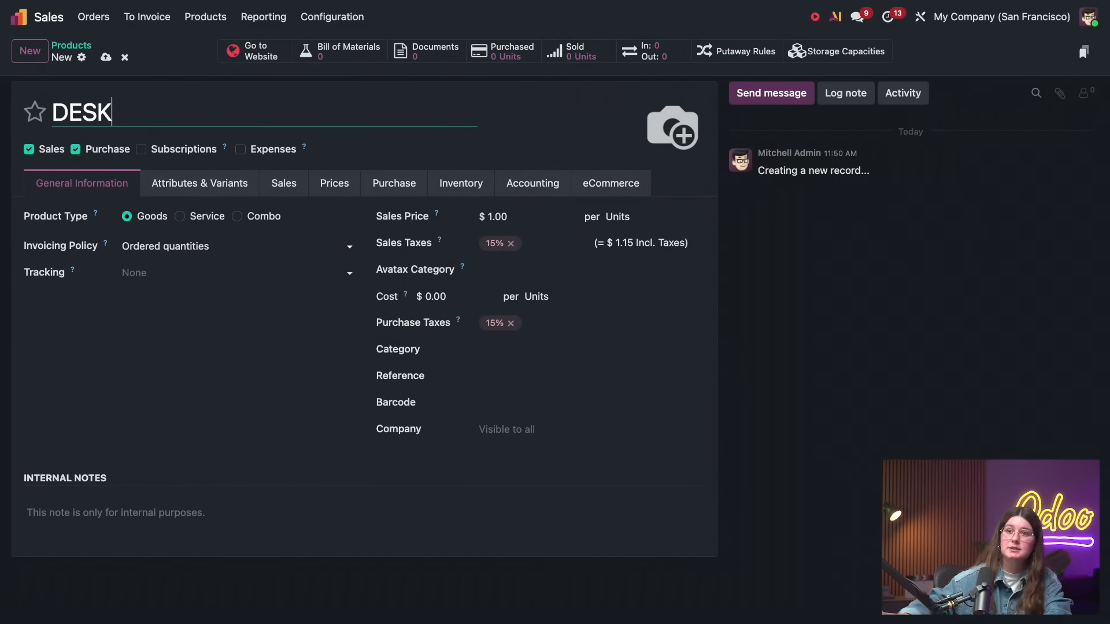
pyautogui.click(516, 347)
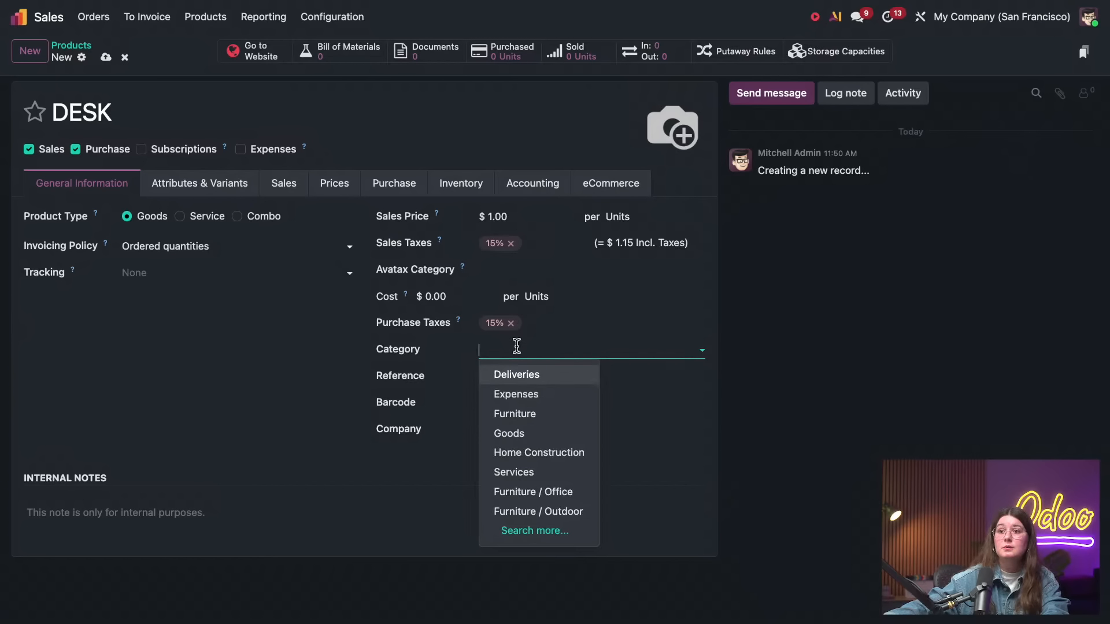
pyautogui.write('des')
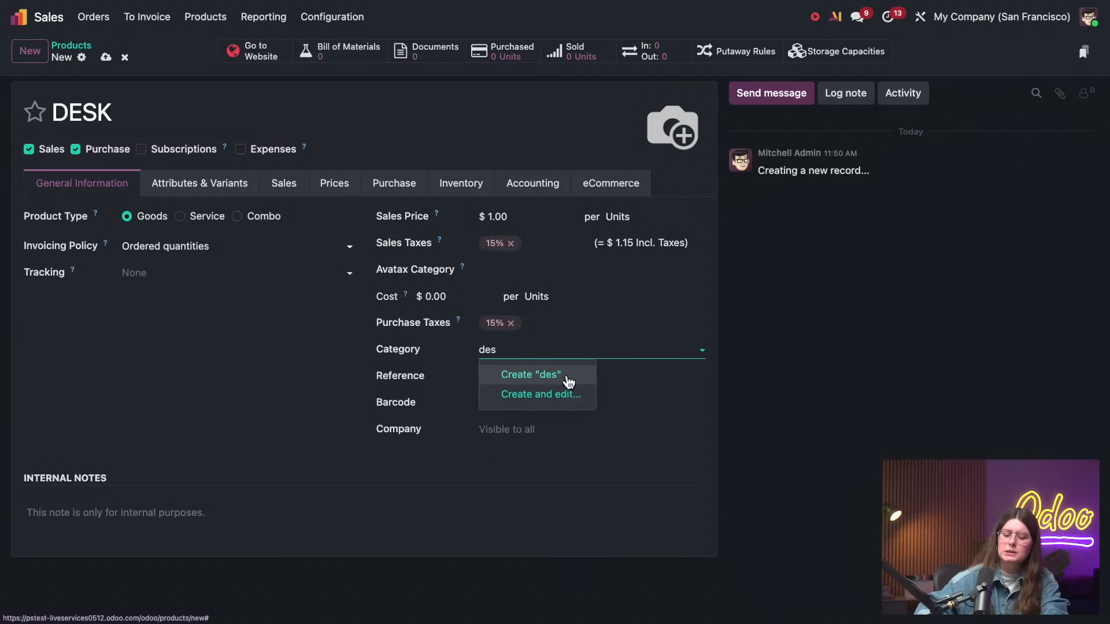
pyautogui.press('BackSpace')
pyautogui.press('BackSpace')
pyautogui.press('BackSpace')
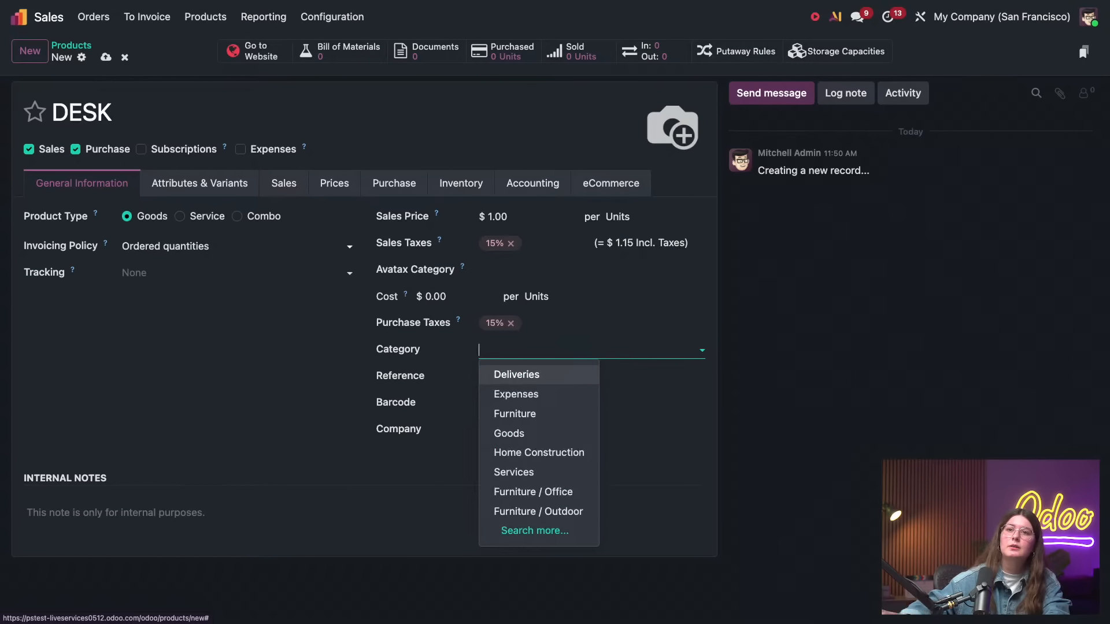
pyautogui.click(280, 184)
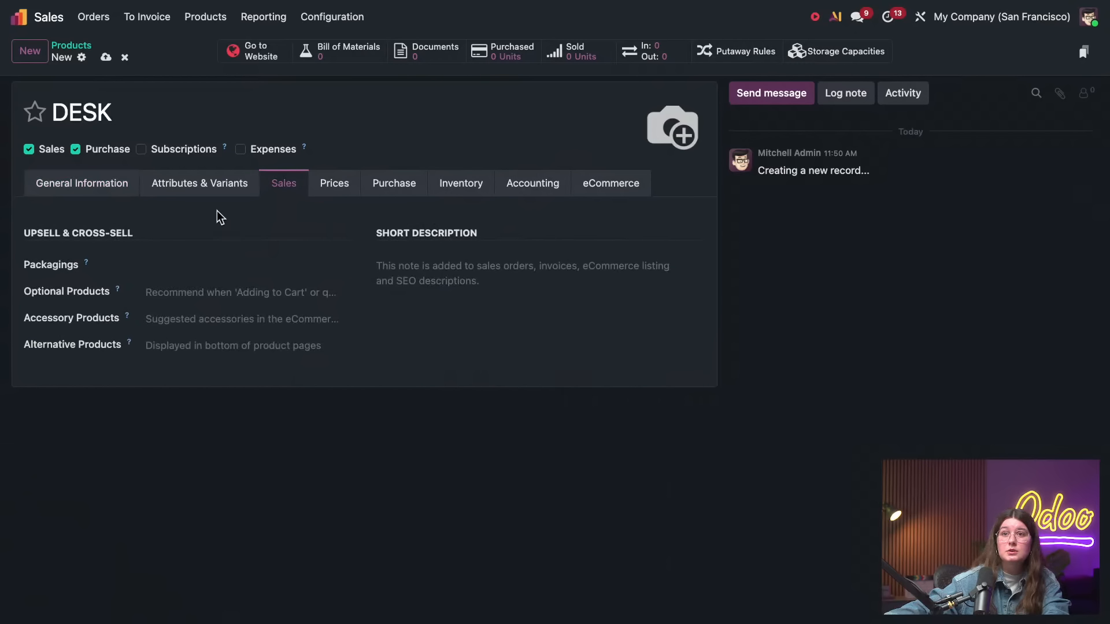
pyautogui.click(116, 183)
# Save the DESK product, check its page on the website, and return to the product form
pyautogui.click(105, 57)
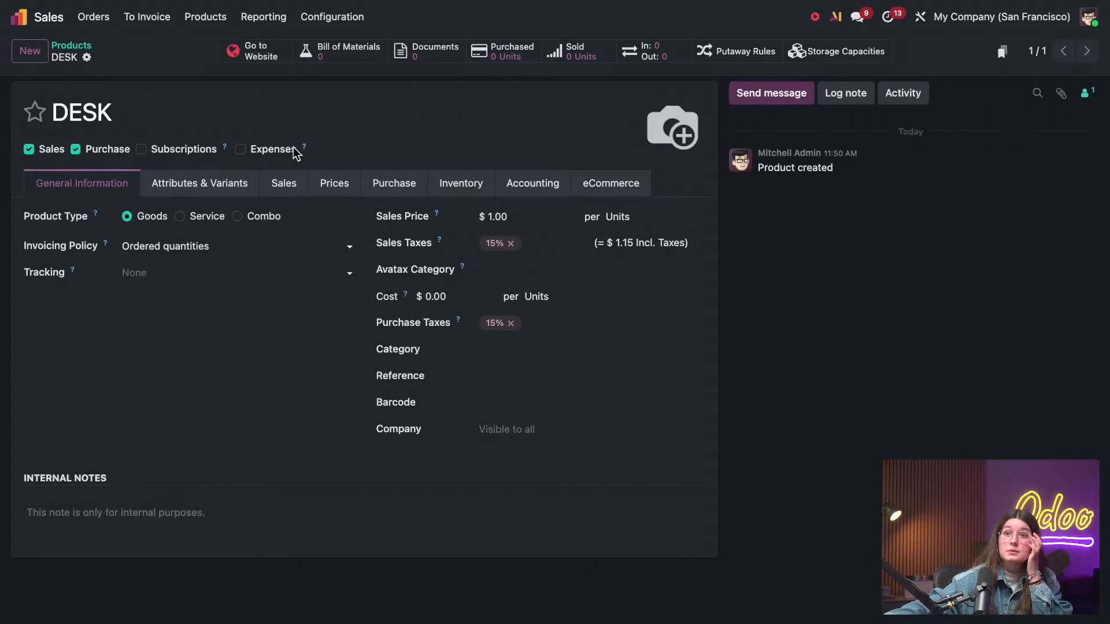
pyautogui.click(263, 56)
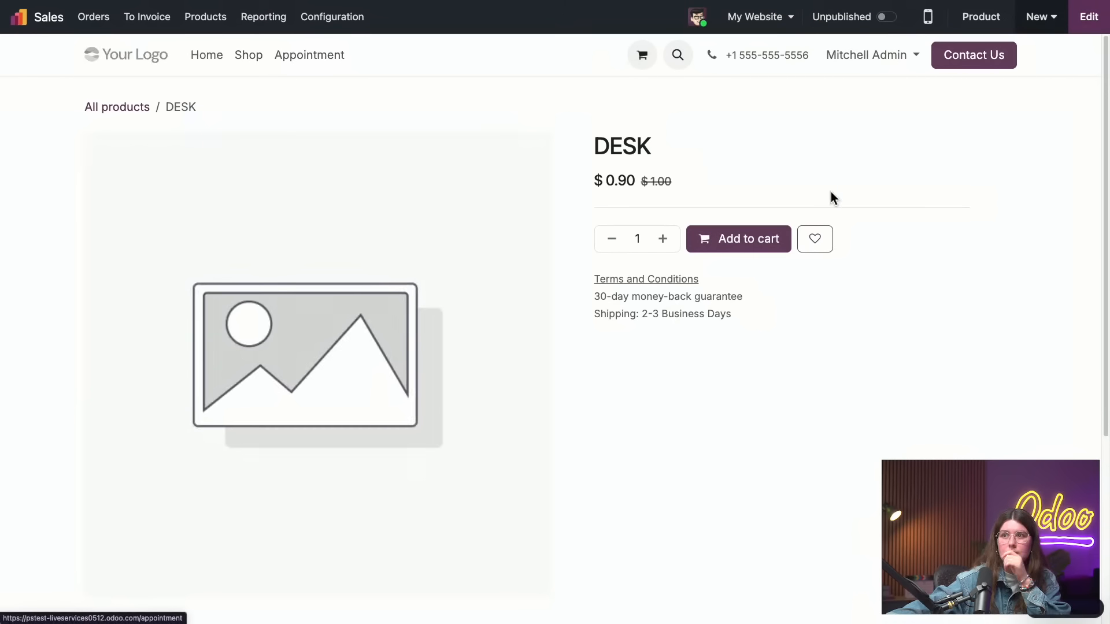
pyautogui.moveTo(23, 2)
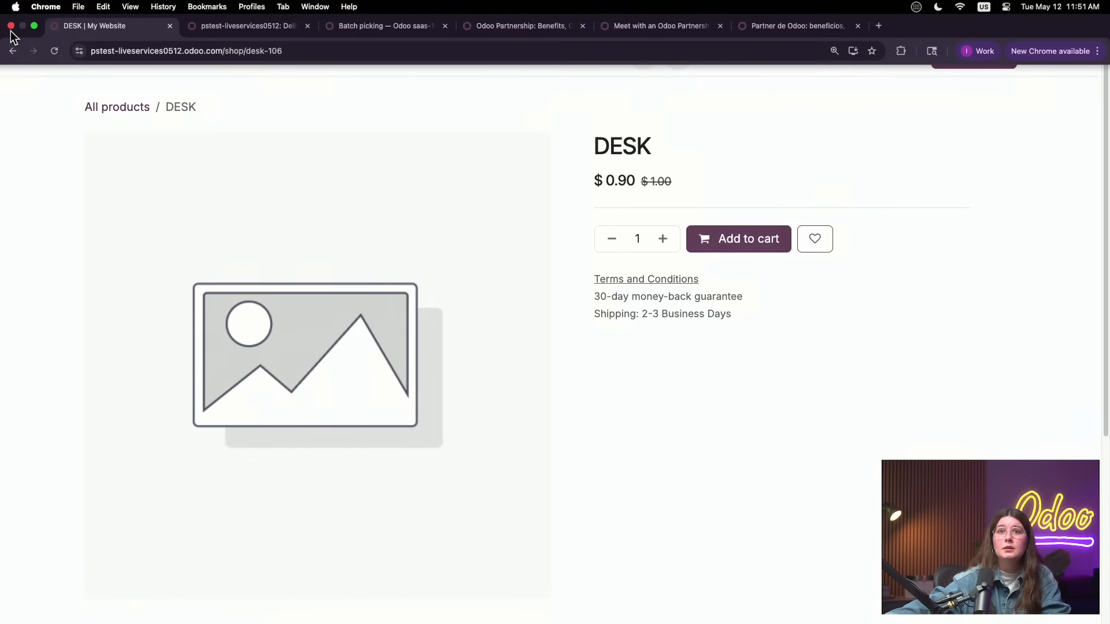
pyautogui.click(12, 51)
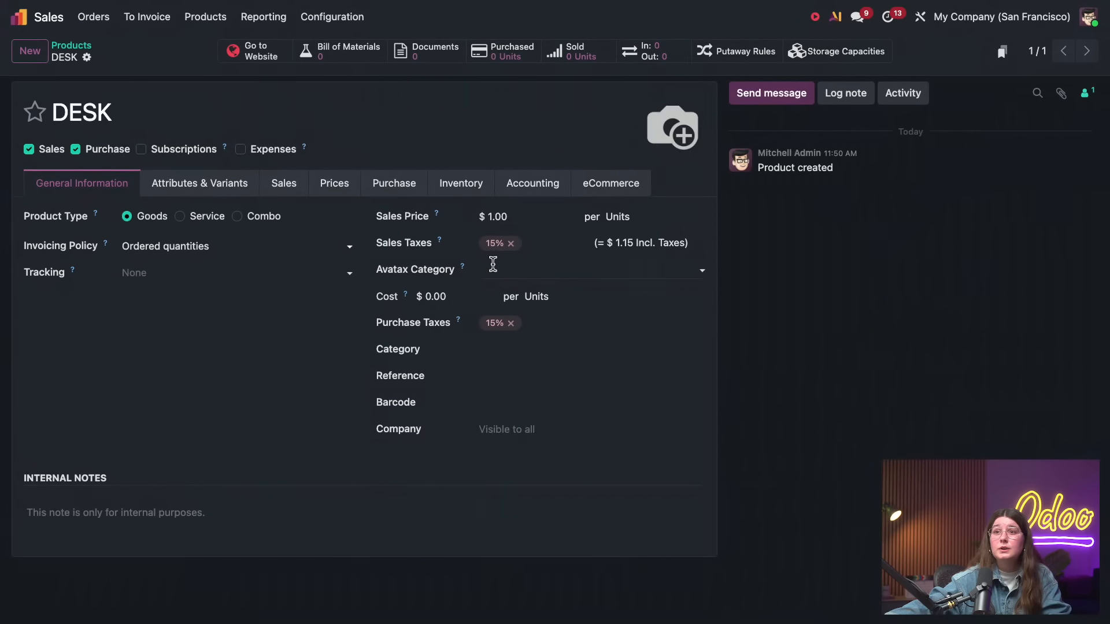
# Set the DESK product's sales price to 0 and save it
pyautogui.click(506, 218)
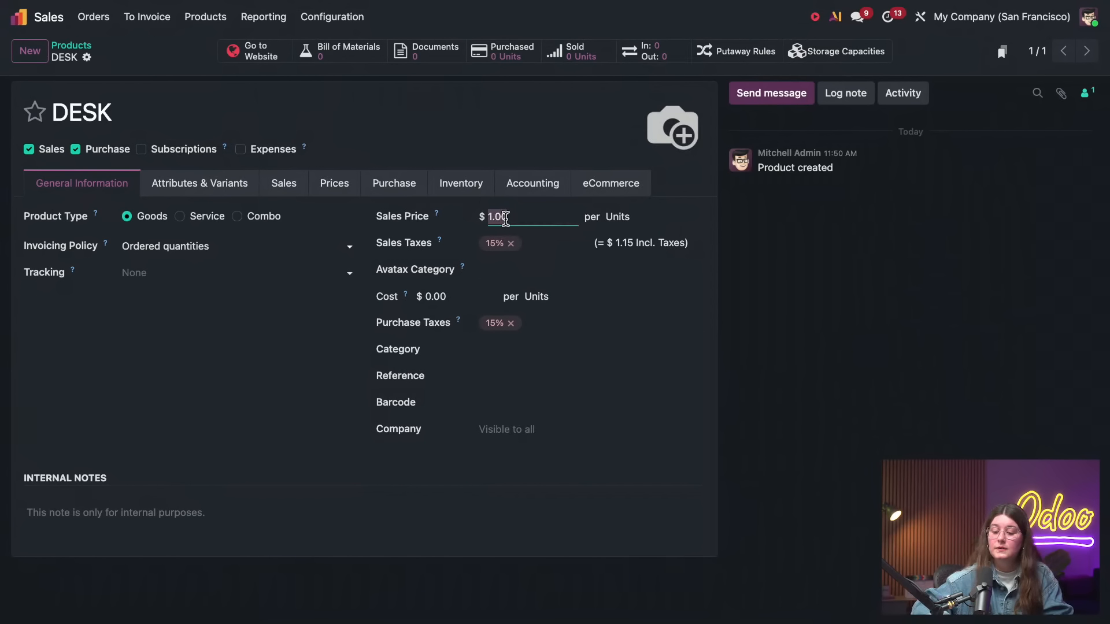
pyautogui.write('0')
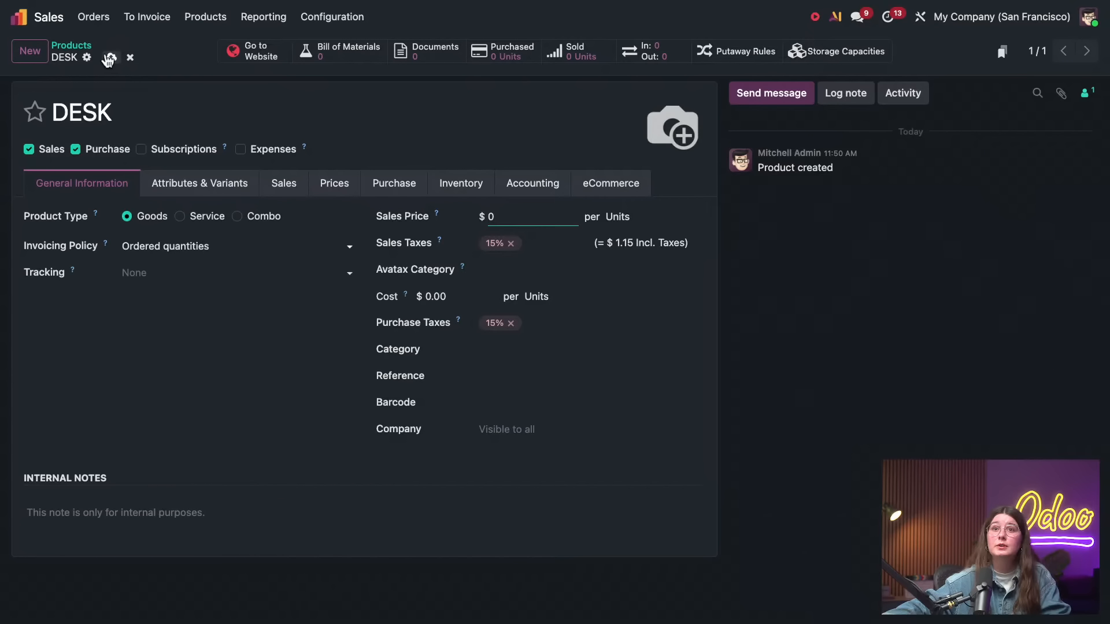
pyautogui.click(111, 57)
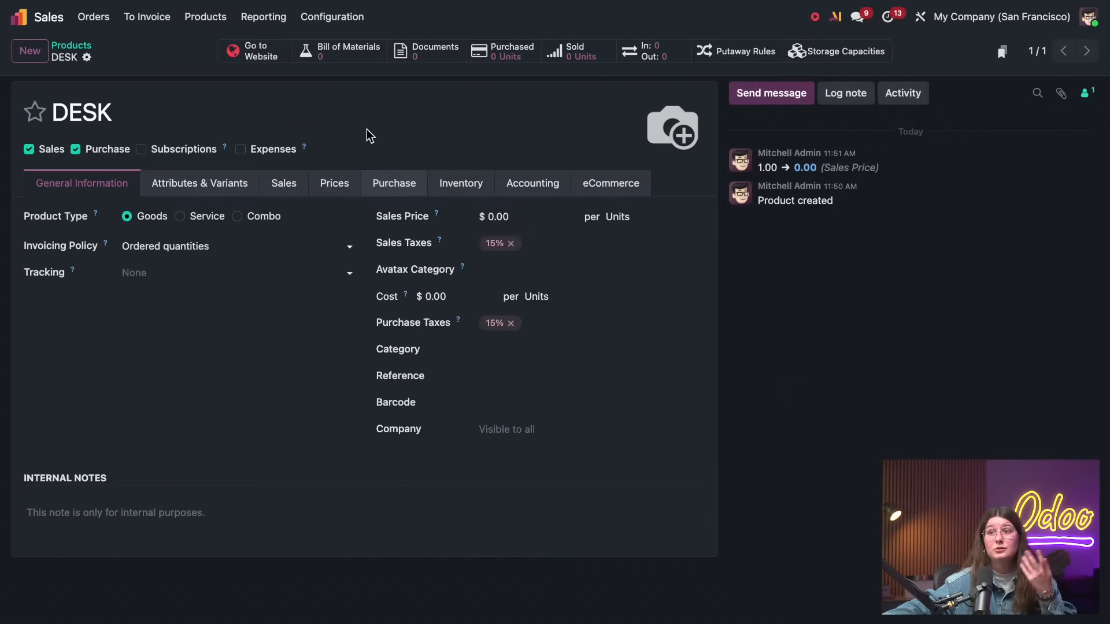
# Publish the DESK product in the shop, assign it the Desks eCommerce category, and save
pyautogui.click(609, 182)
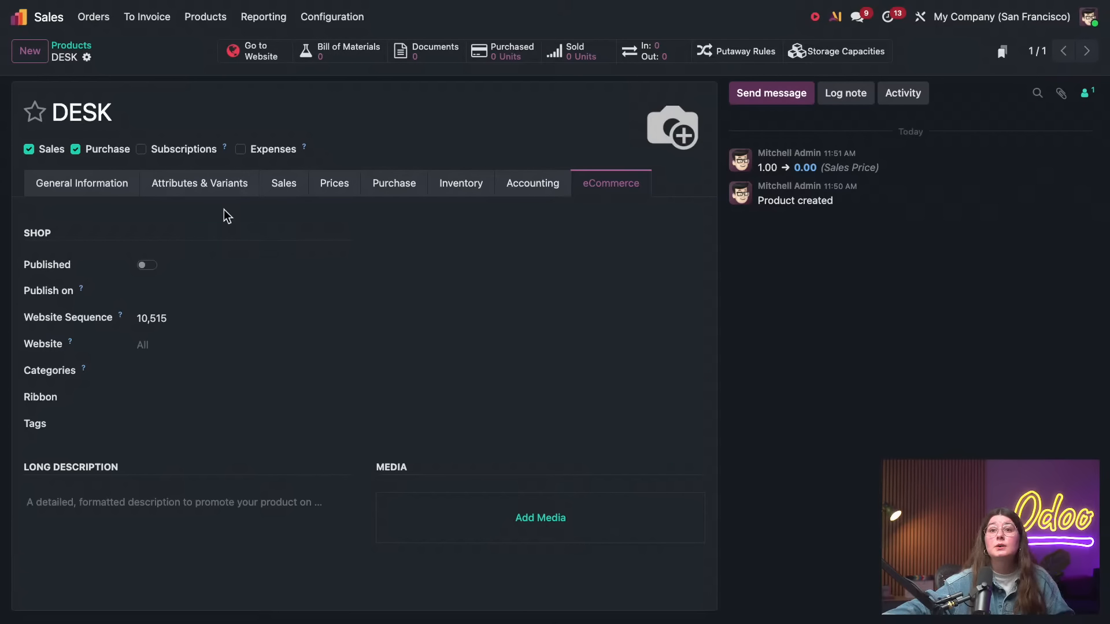
pyautogui.click(150, 265)
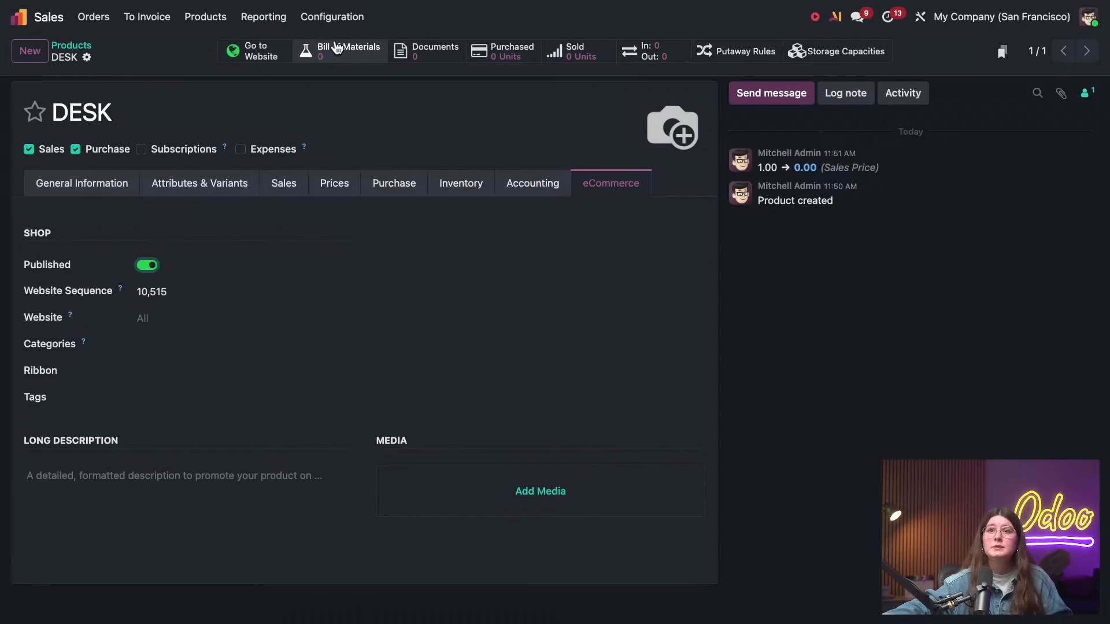
pyautogui.click(166, 344)
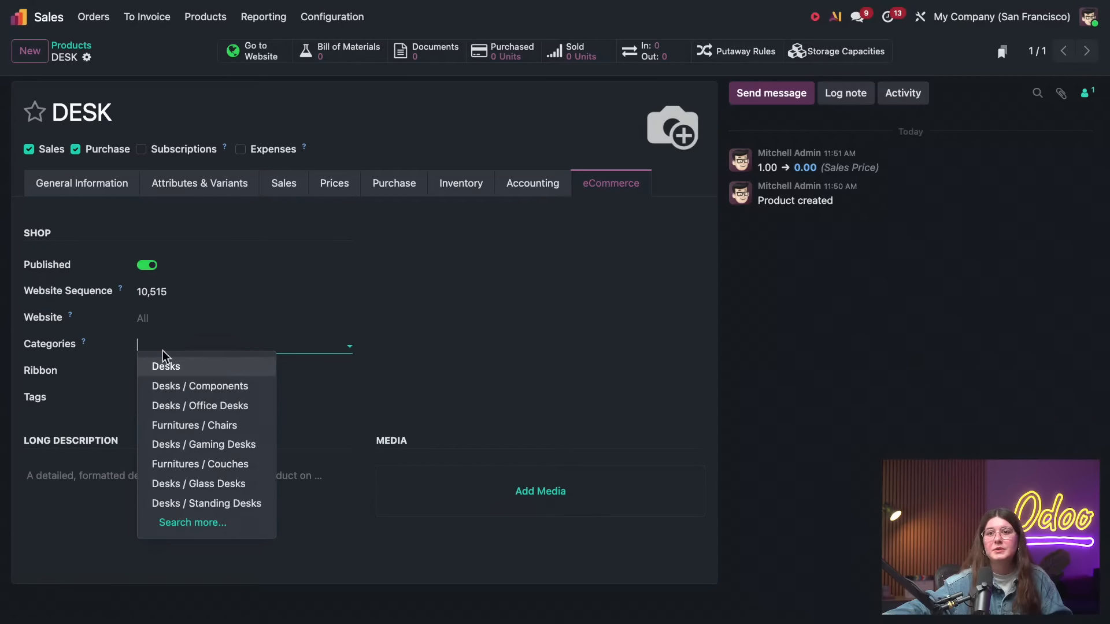
pyautogui.click(163, 363)
pyautogui.click(111, 57)
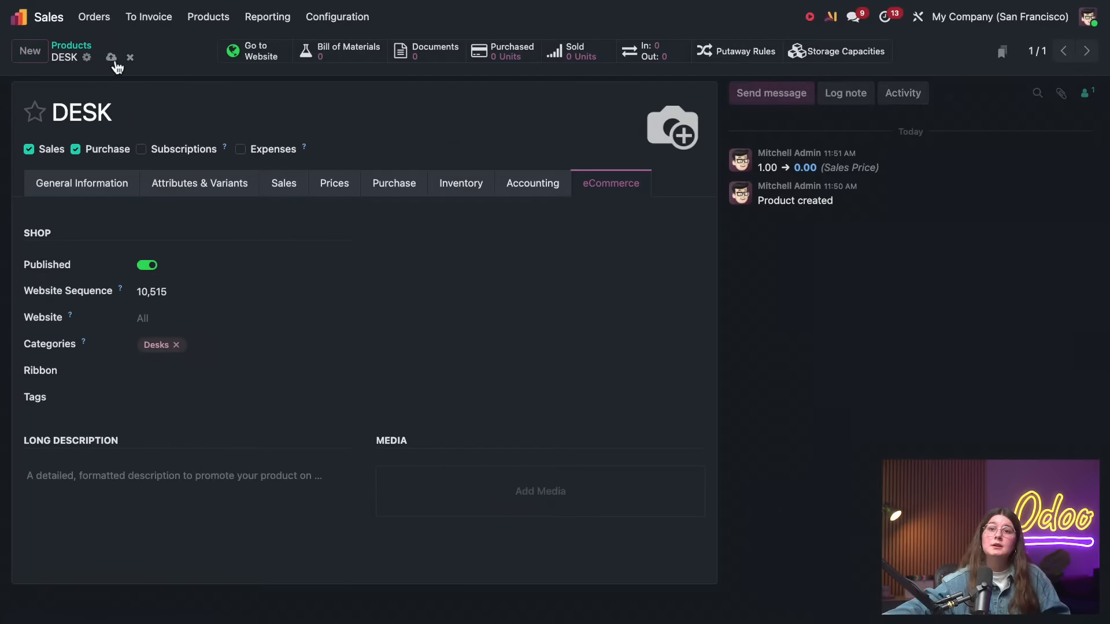
# View the DESK product's website page and open its Contact Us form
pyautogui.click(267, 54)
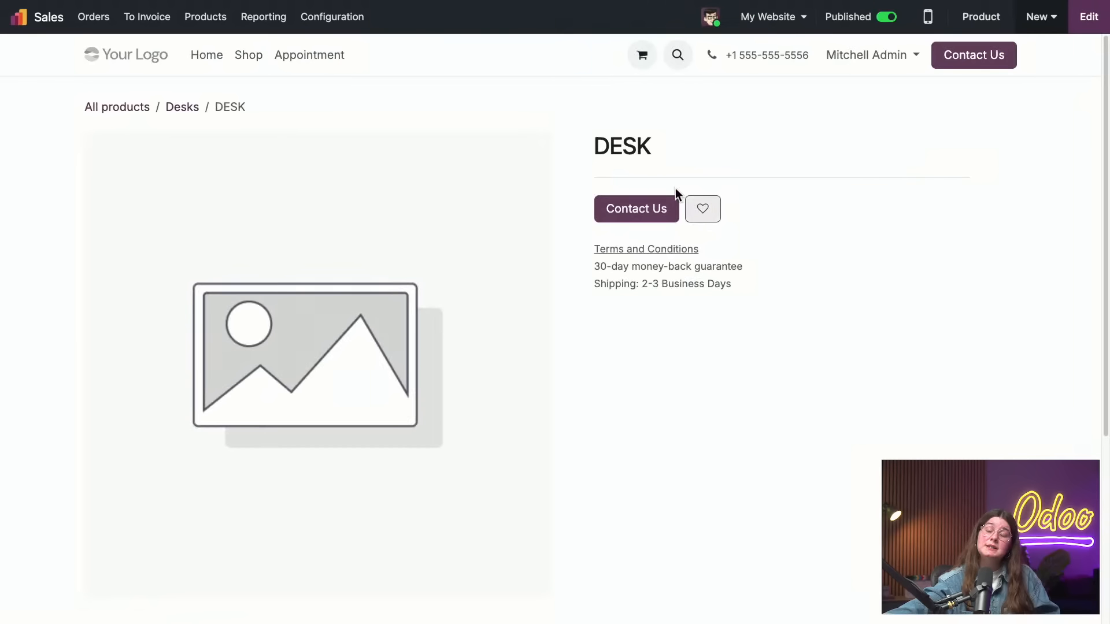
pyautogui.click(632, 215)
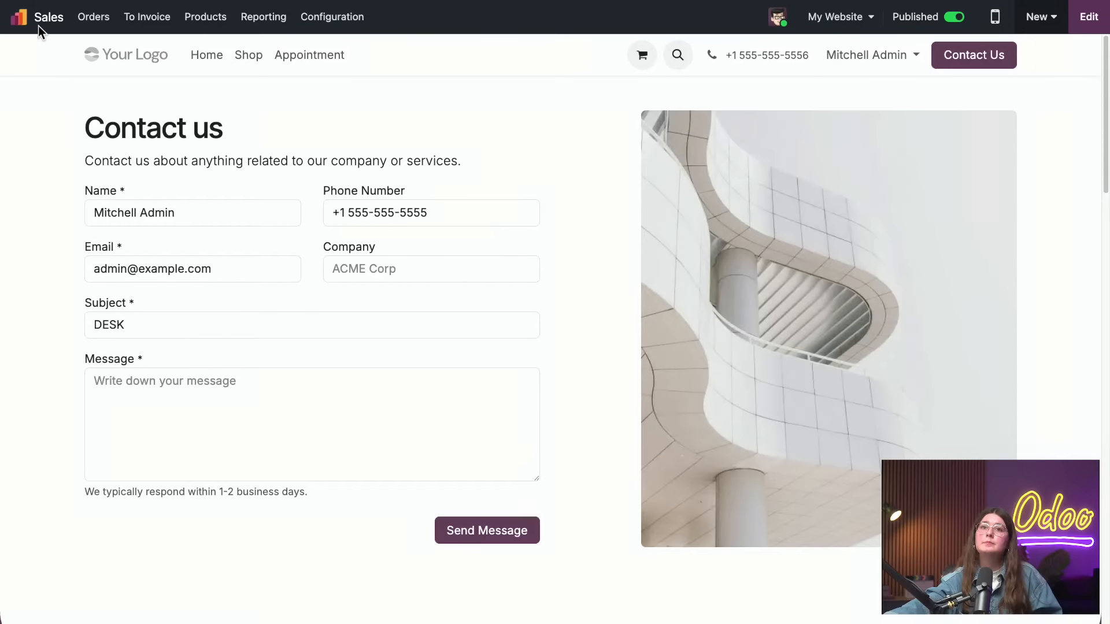
# Switch to the Inventory app and open a custom filter for the overview
pyautogui.click(17, 16)
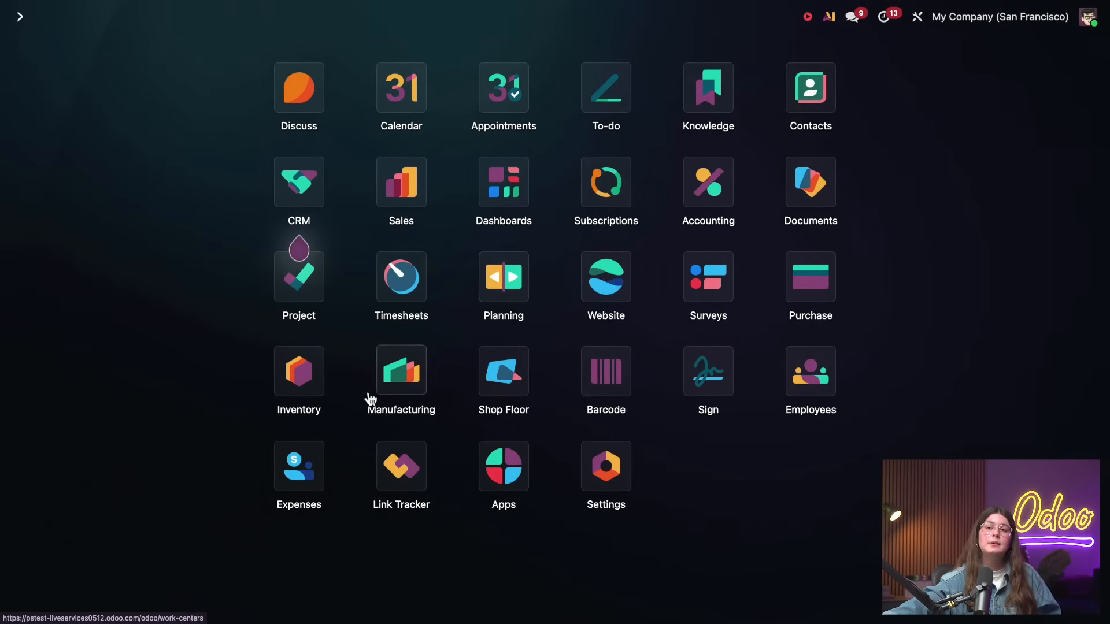
pyautogui.click(310, 380)
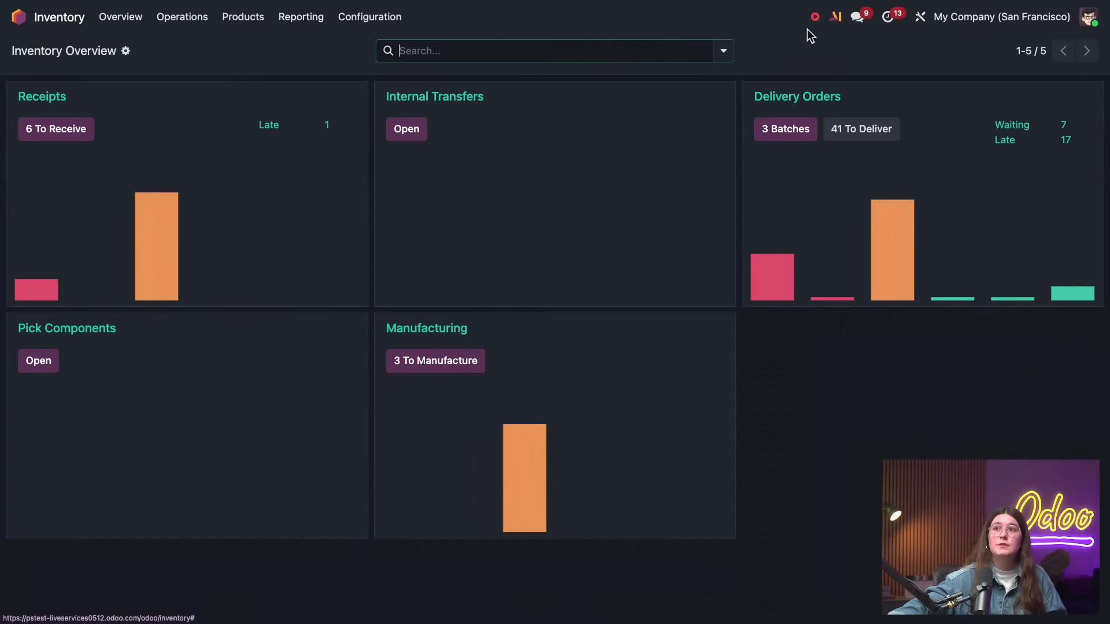
pyautogui.click(726, 52)
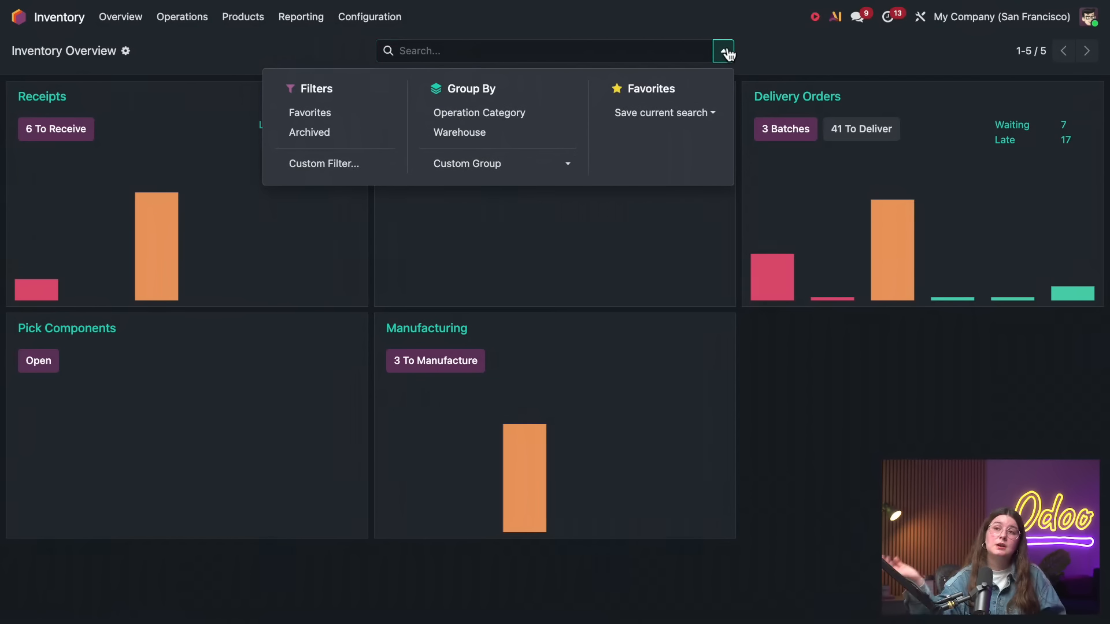
pyautogui.click(373, 168)
# Set the custom filter rule to Operation Type contains Receipts
pyautogui.click(265, 313)
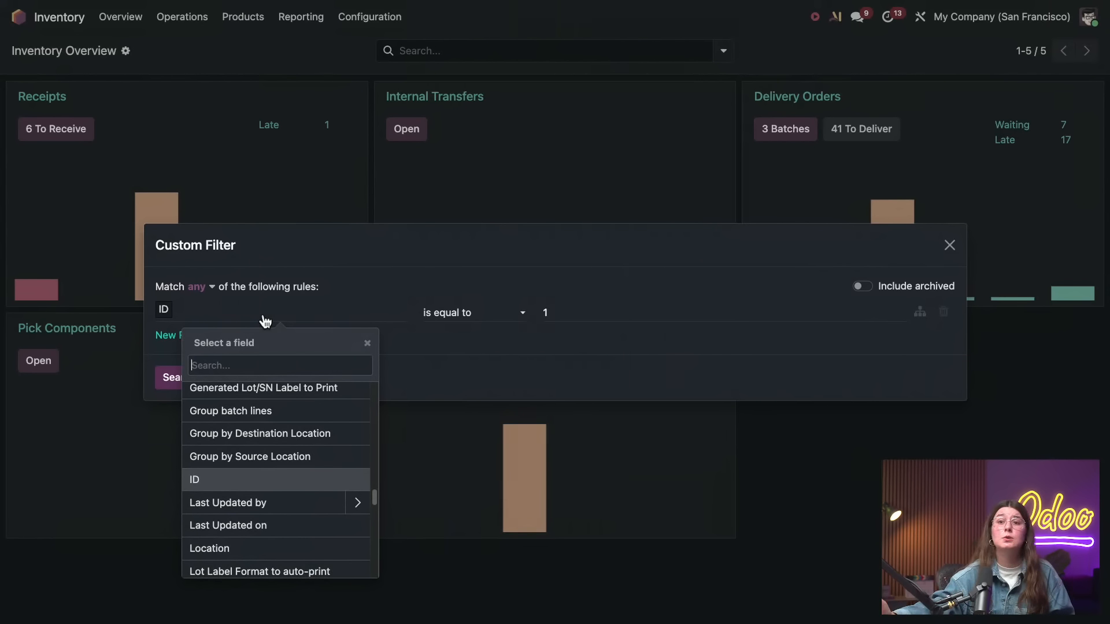
pyautogui.scroll(3, 289, 443)
pyautogui.scroll(3, 288, 442)
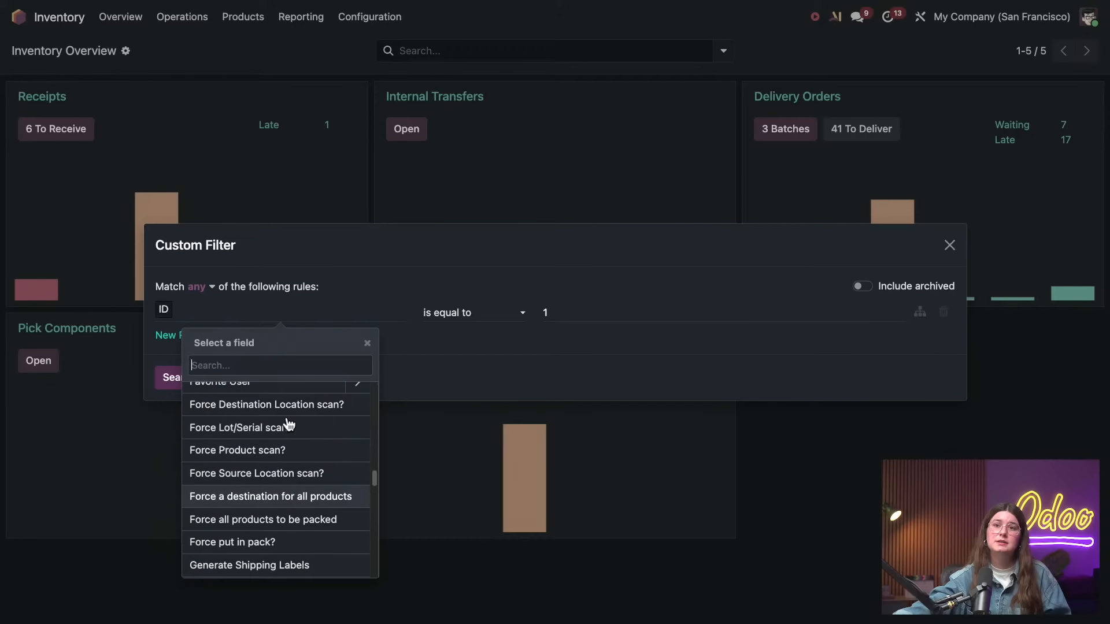
pyautogui.write('oper')
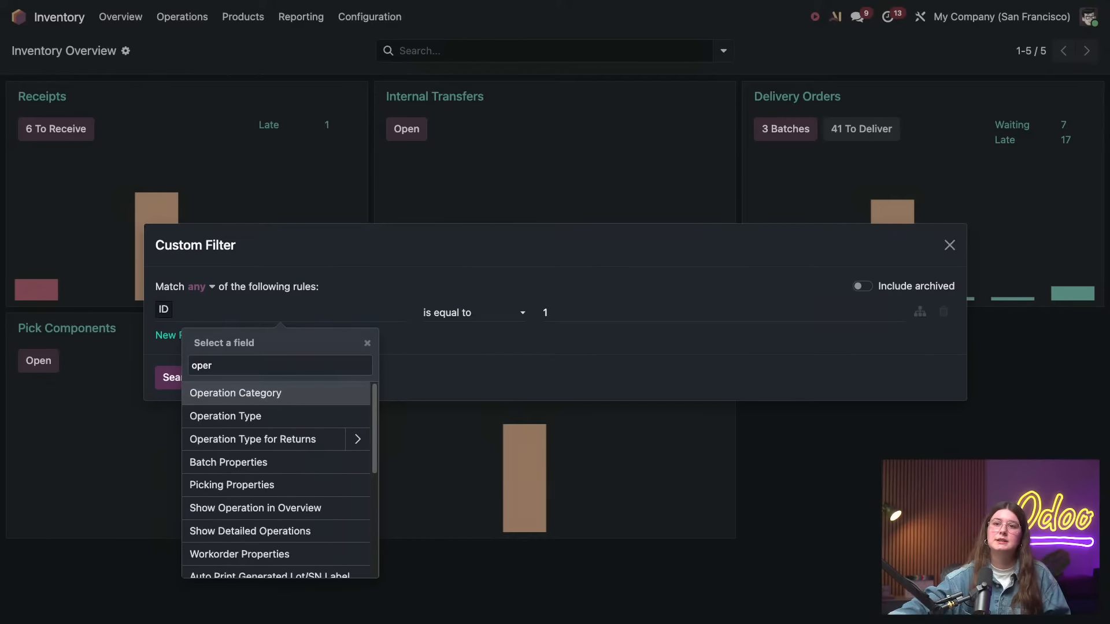
pyautogui.click(292, 417)
pyautogui.click(588, 309)
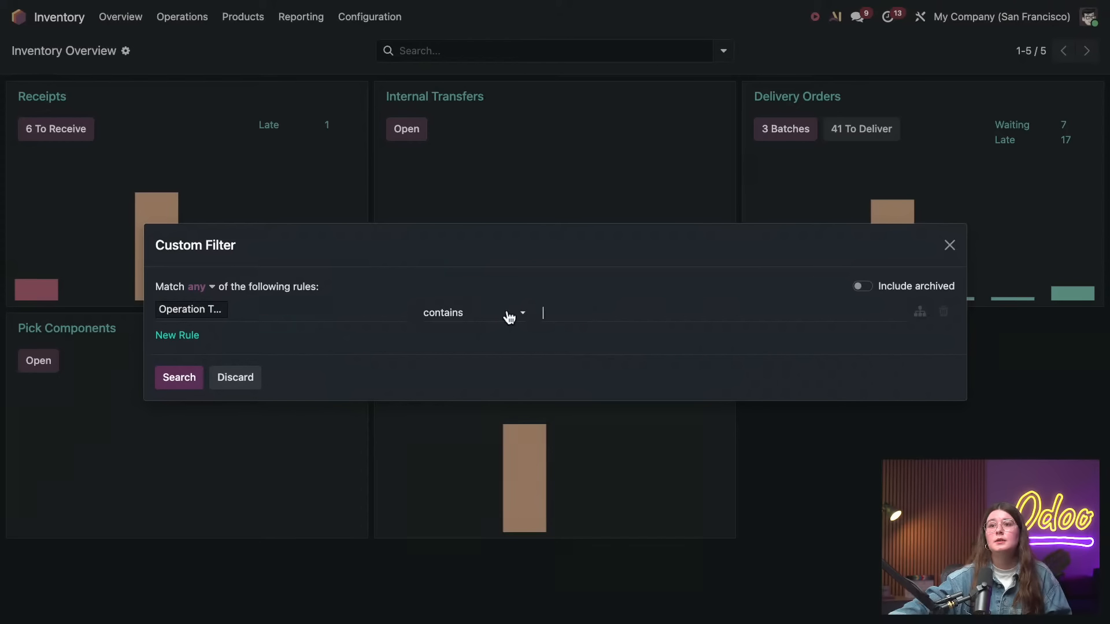
pyautogui.click(307, 320)
pyautogui.click(561, 315)
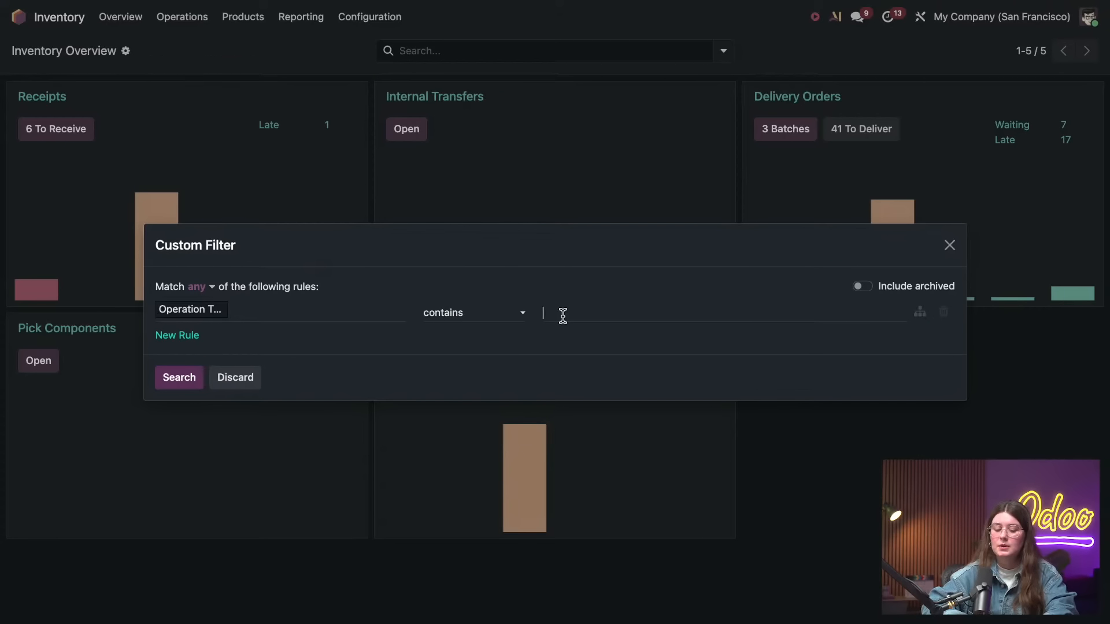
pyautogui.write('Recept')
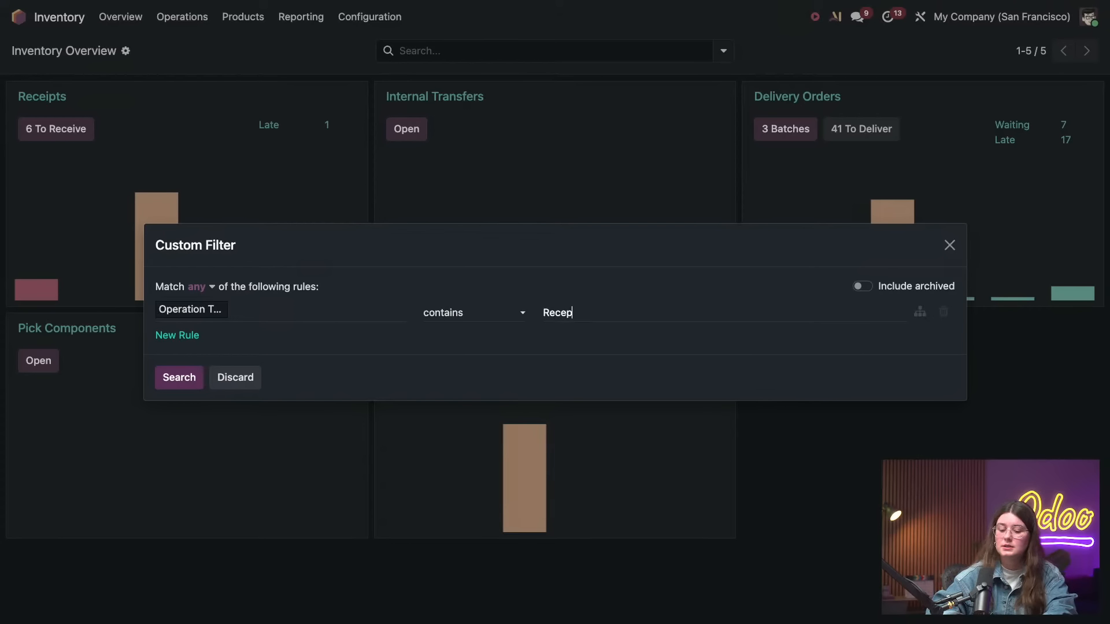
pyautogui.press('BackSpace')
pyautogui.write('ipts')
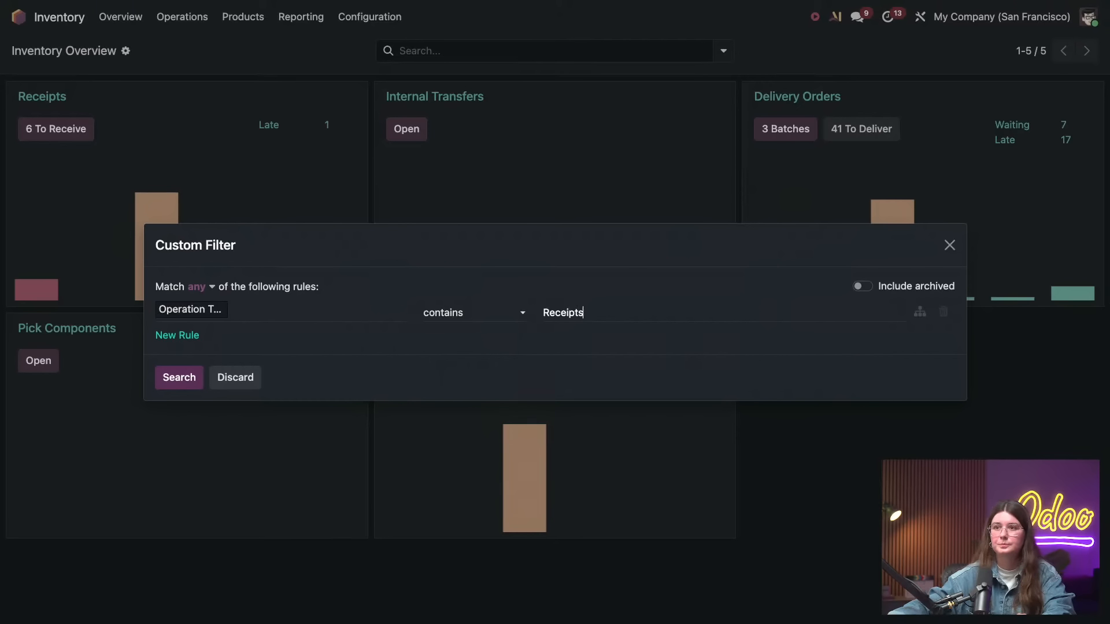
# Apply the custom filter to the overview and save the current search as the Inventory Overview favorite
pyautogui.click(181, 378)
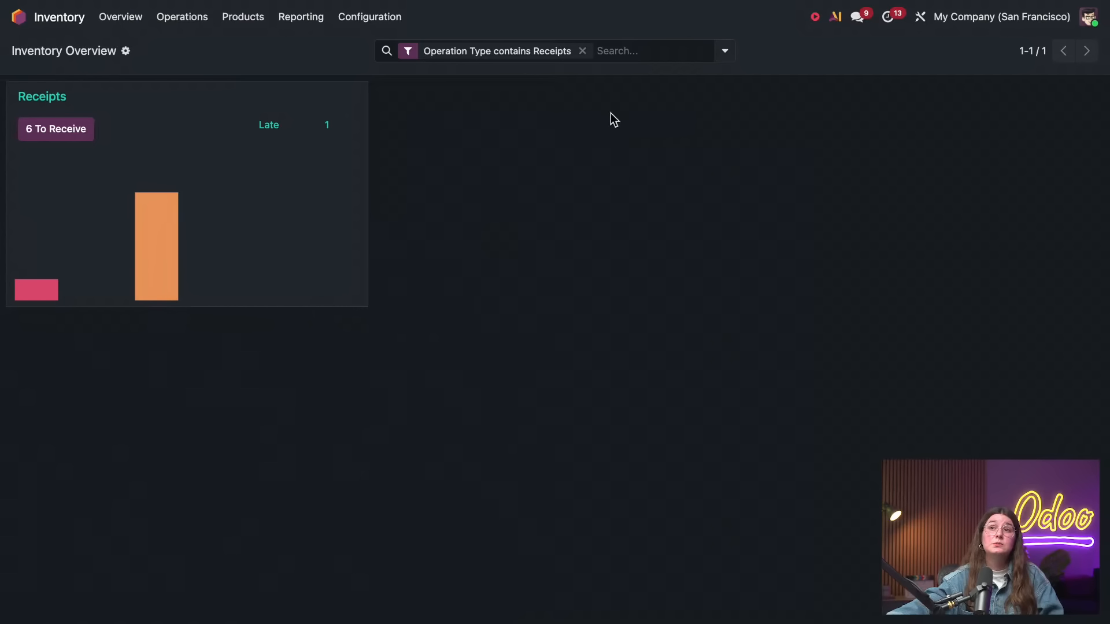
pyautogui.click(723, 51)
pyautogui.click(661, 114)
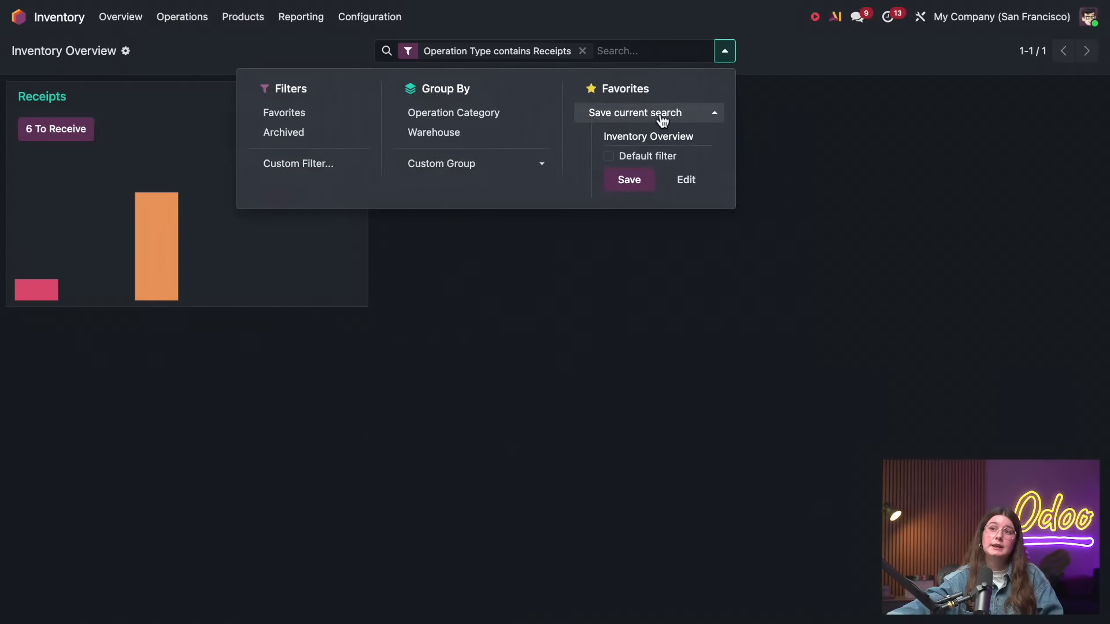
pyautogui.click(630, 181)
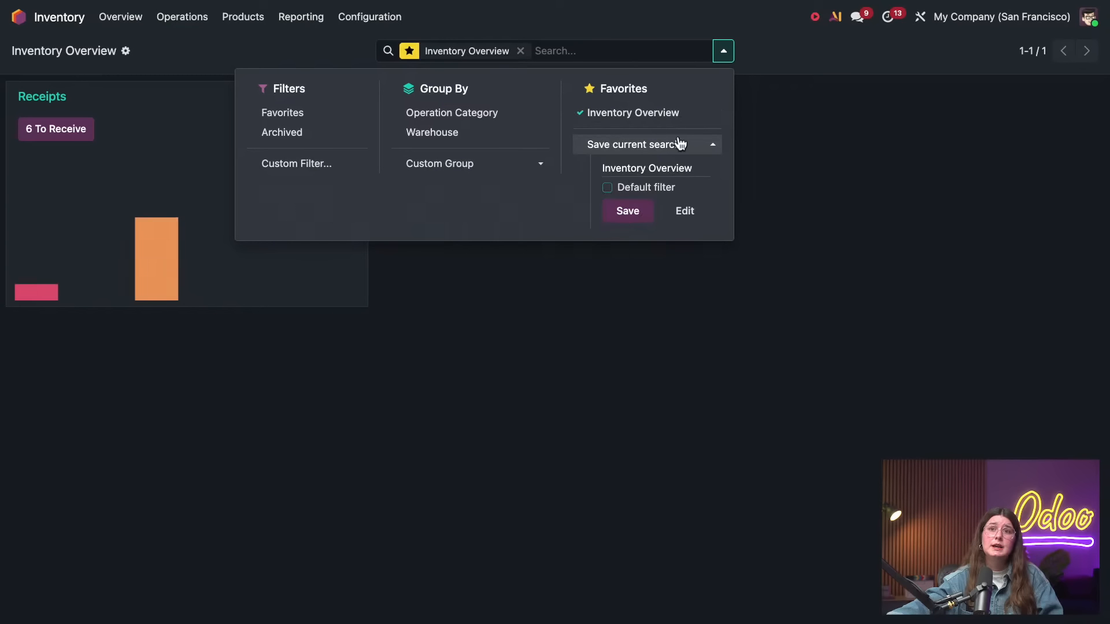
pyautogui.click(444, 329)
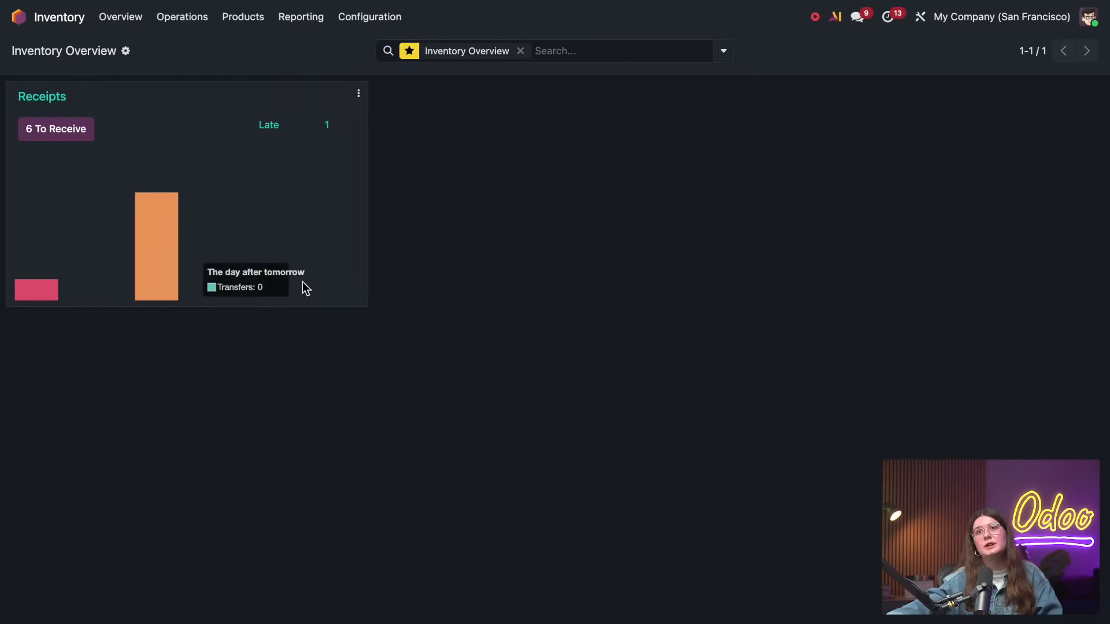
pyautogui.click(189, 21)
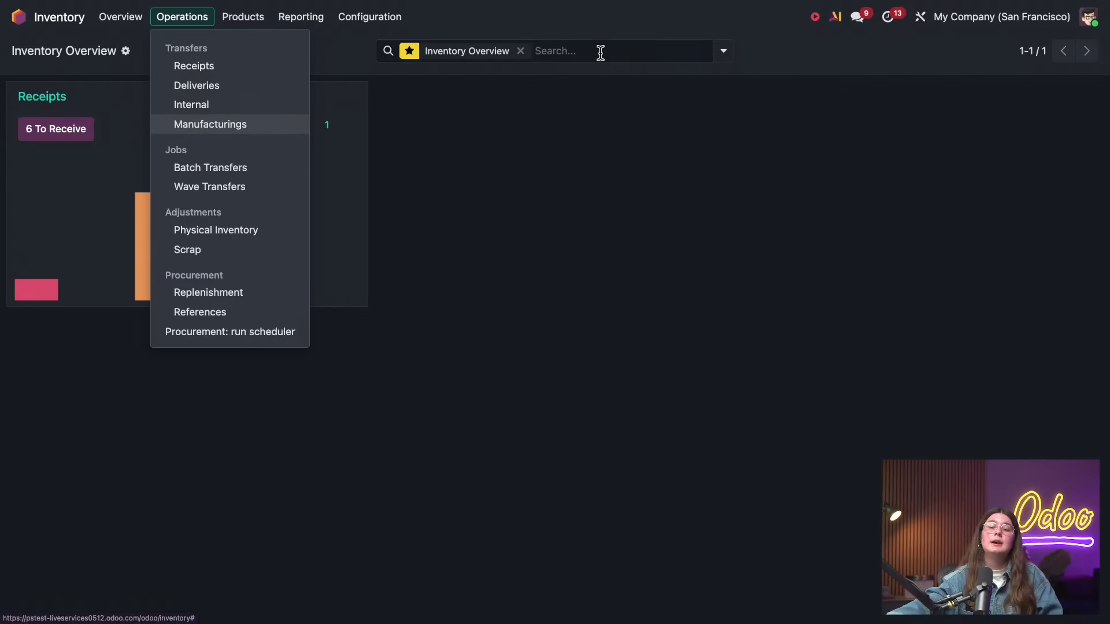
pyautogui.click(519, 142)
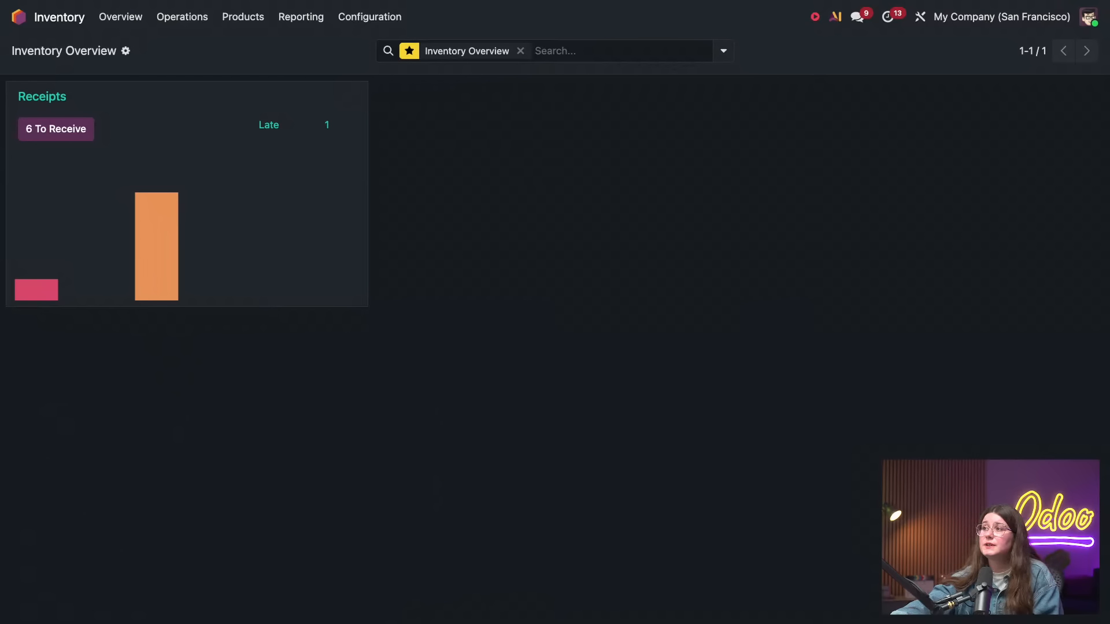
# Switch to the Project app and open the tasks of the Research & Development project
pyautogui.click(26, 21)
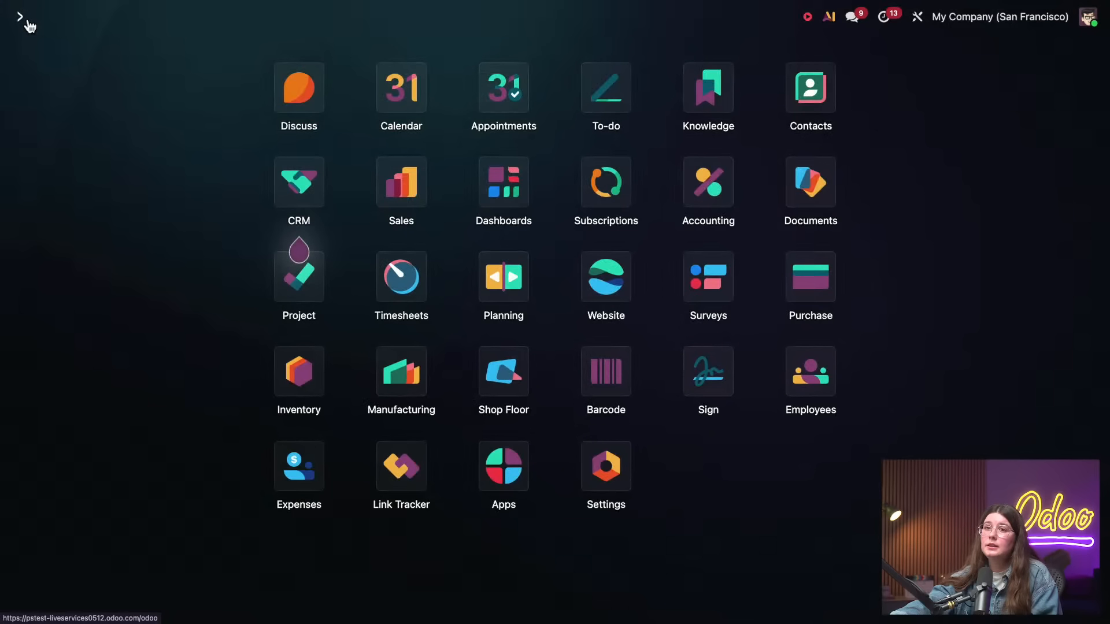
pyautogui.click(301, 289)
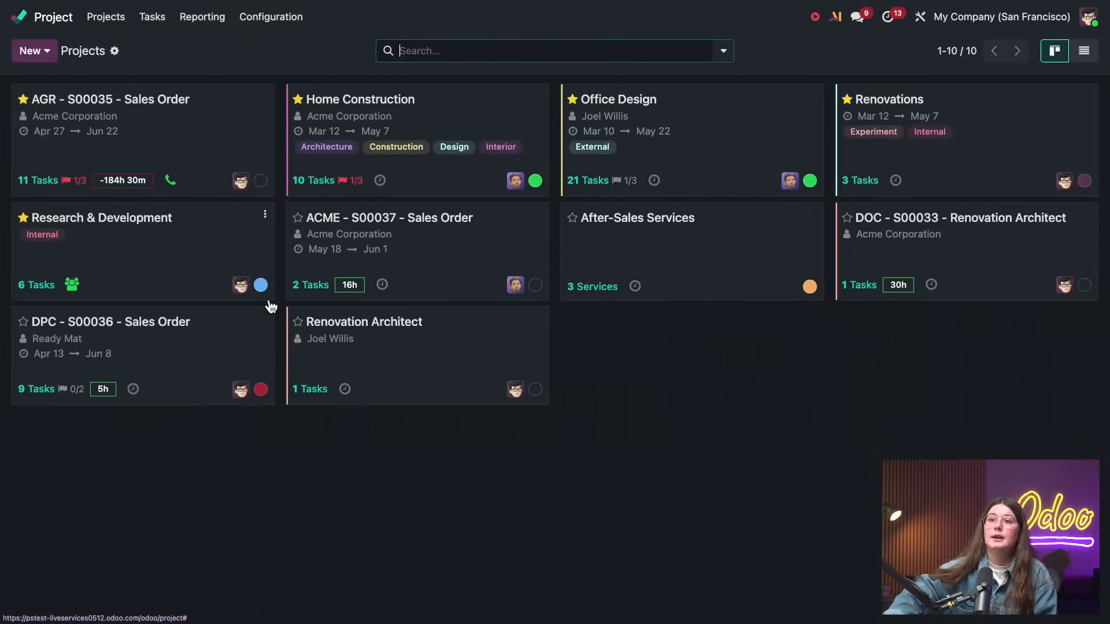
pyautogui.click(178, 342)
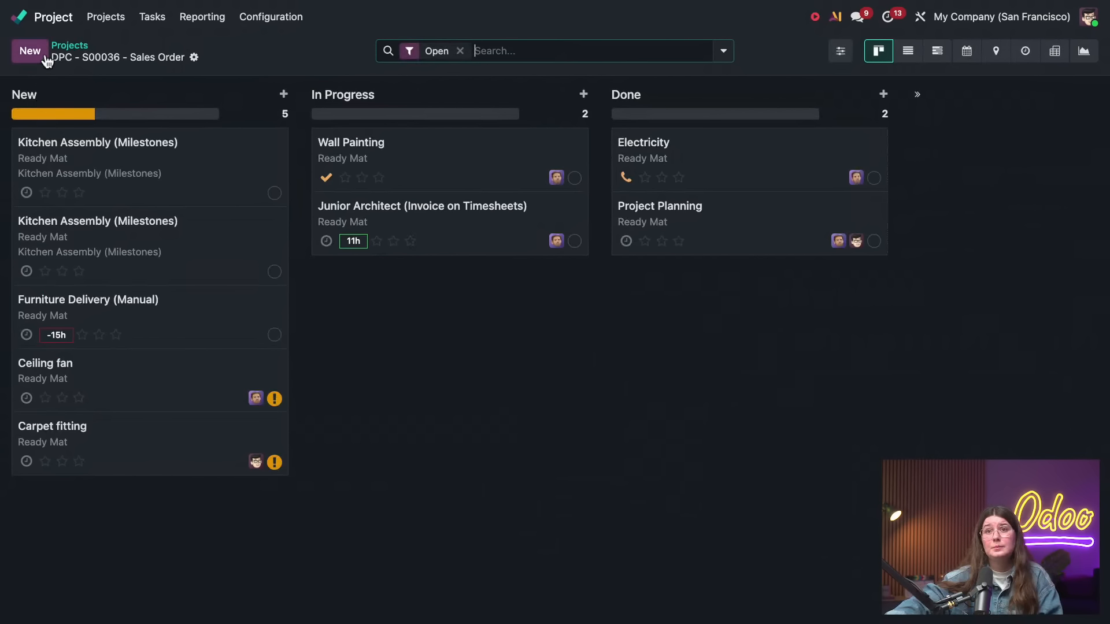
pyautogui.click(71, 50)
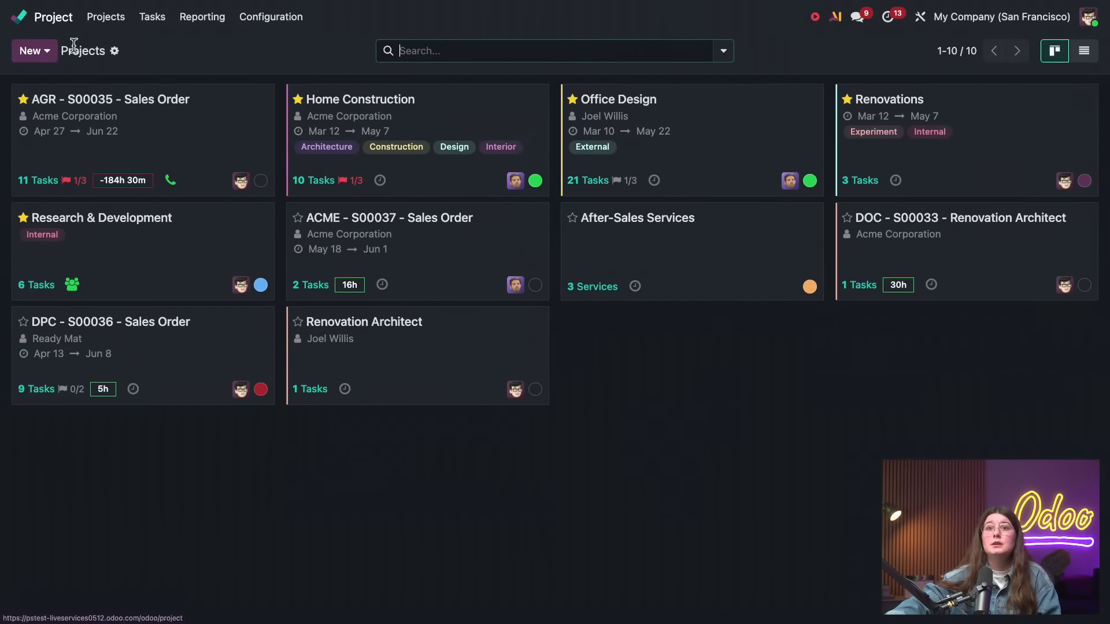
pyautogui.click(130, 280)
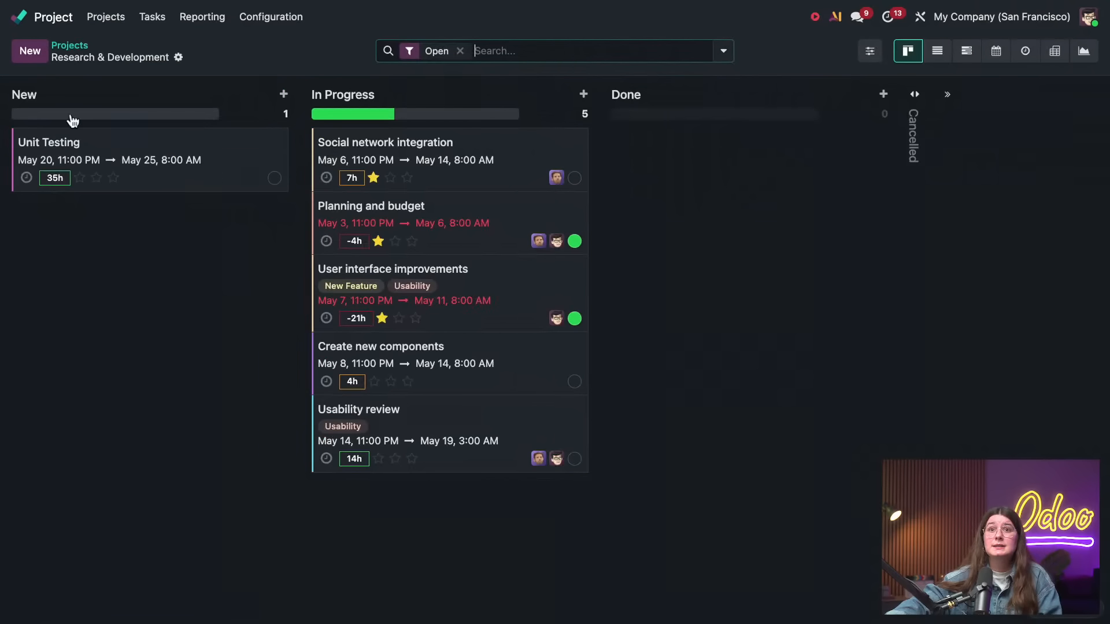
pyautogui.click(44, 57)
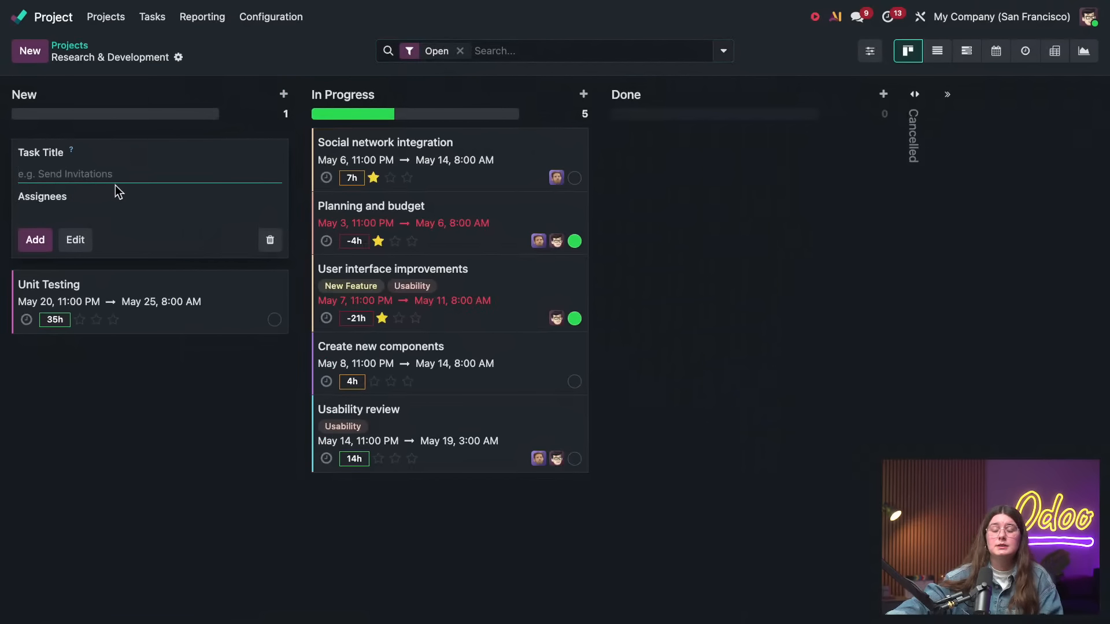
pyautogui.write('TEM')
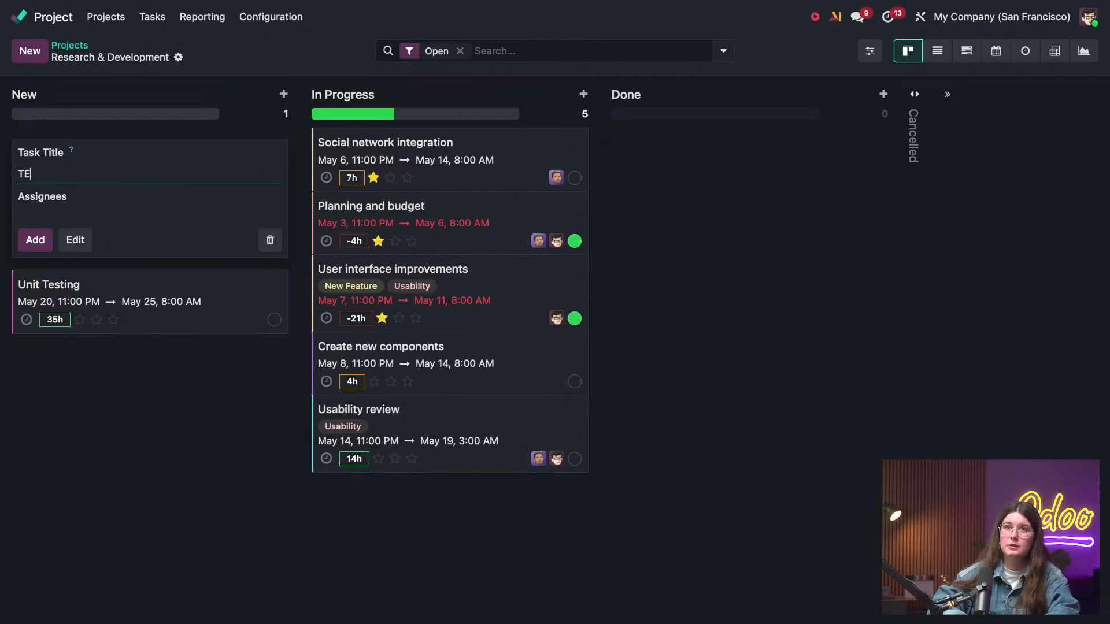
pyautogui.press('BackSpace')
pyautogui.press('BackSpace')
pyautogui.press('BackSpace')
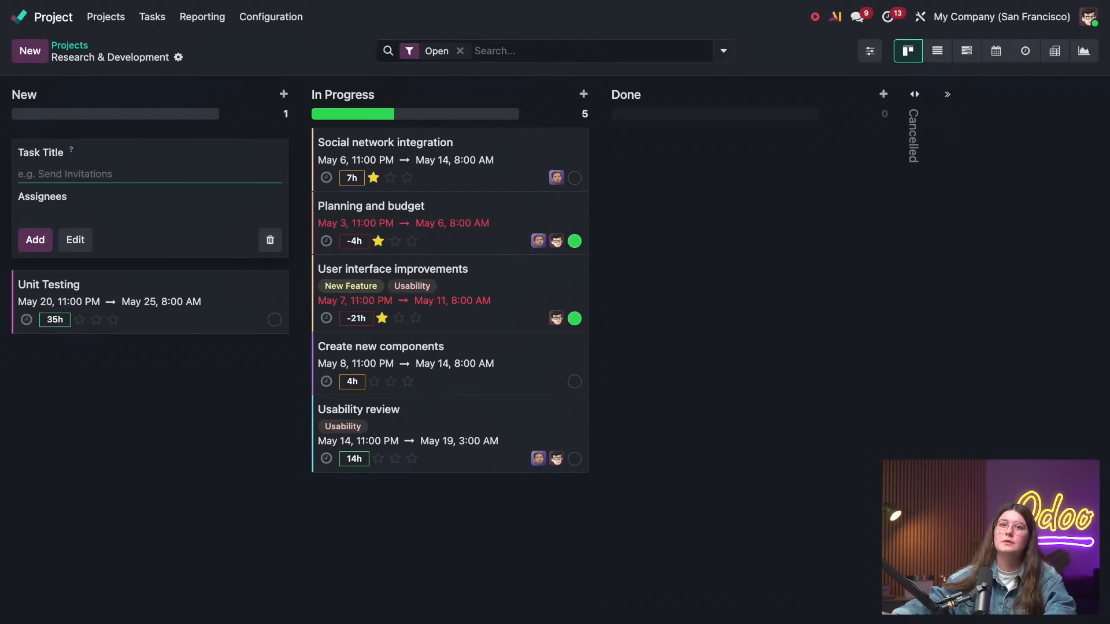
# Check the Project app's task and time management settings, and return to the list of projects
pyautogui.click(270, 17)
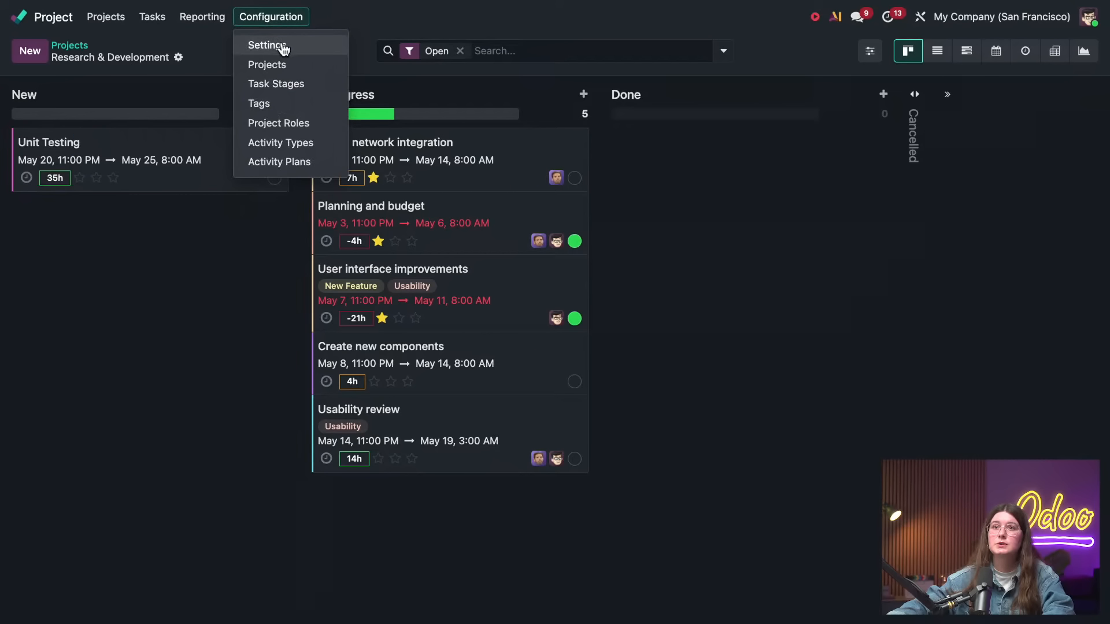
pyautogui.click(280, 43)
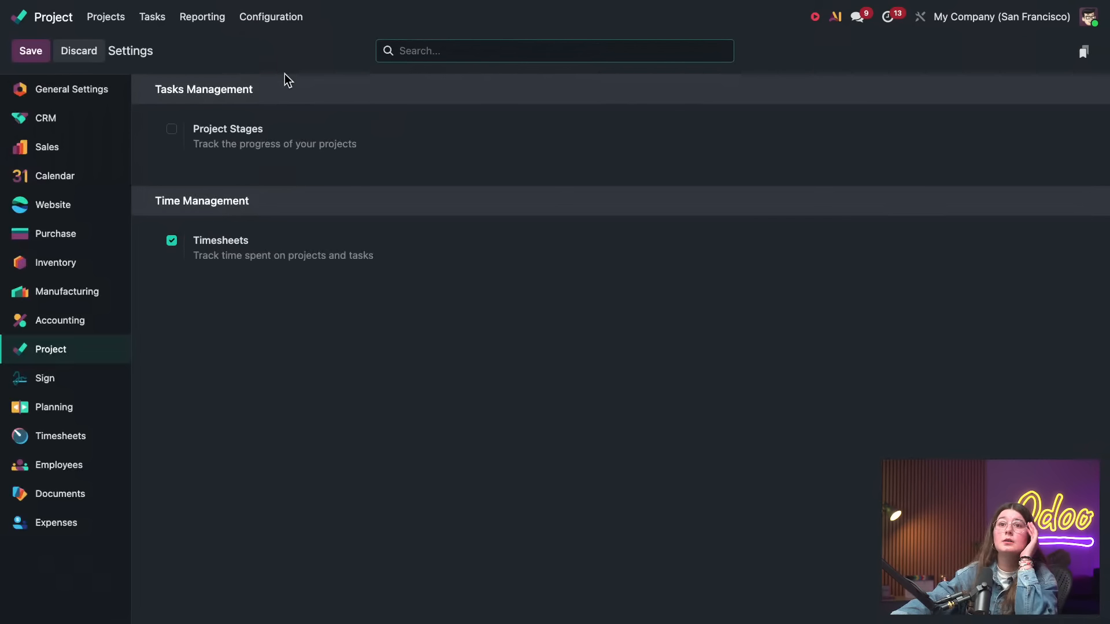
pyautogui.click(115, 18)
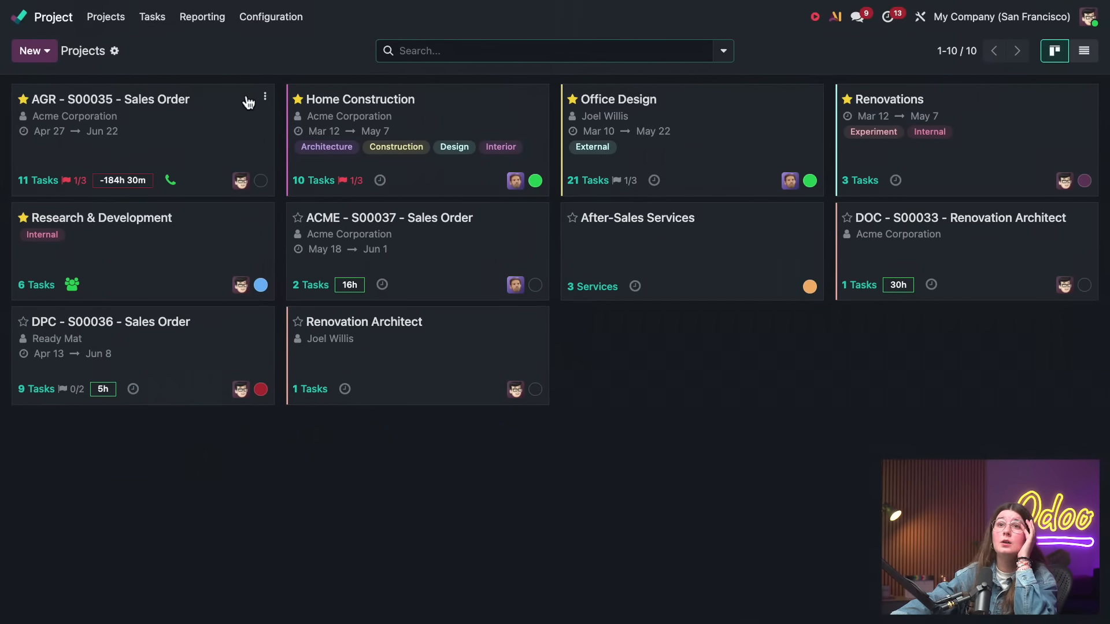
# Examine the Research & Development project's own settings, including visibility, task management and invoicing options
pyautogui.click(265, 215)
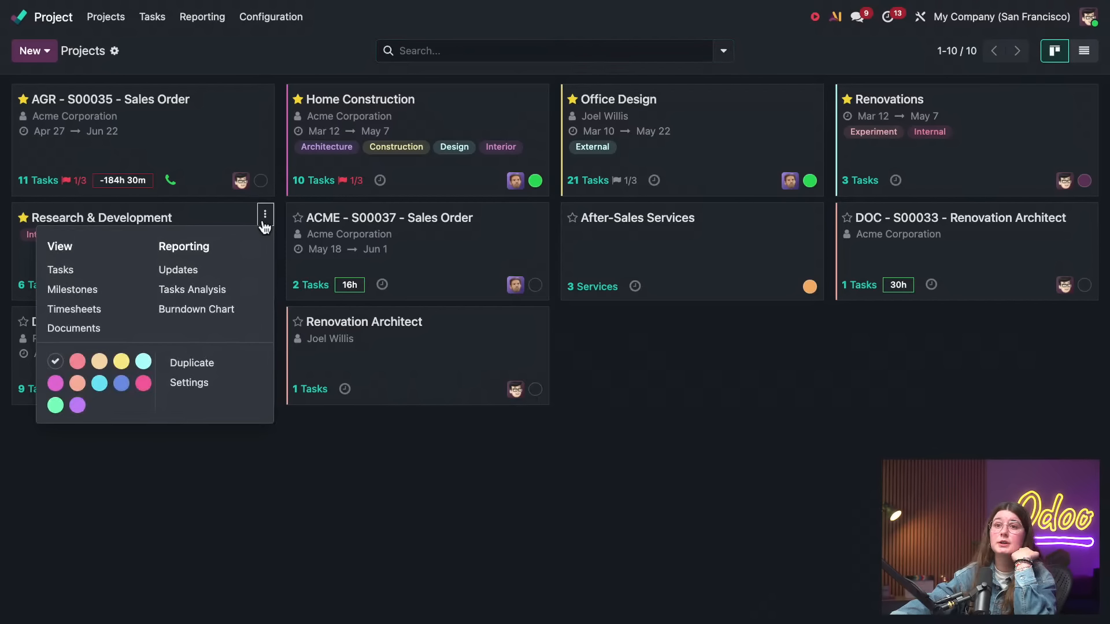
pyautogui.click(226, 384)
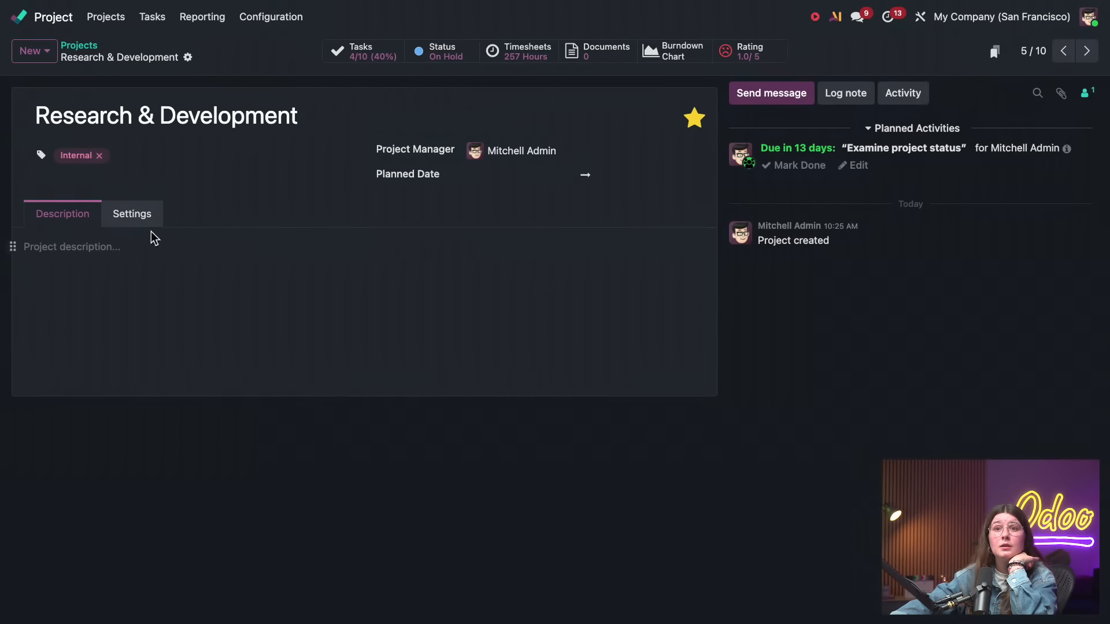
pyautogui.click(149, 223)
pyautogui.scroll(-5, 330, 374)
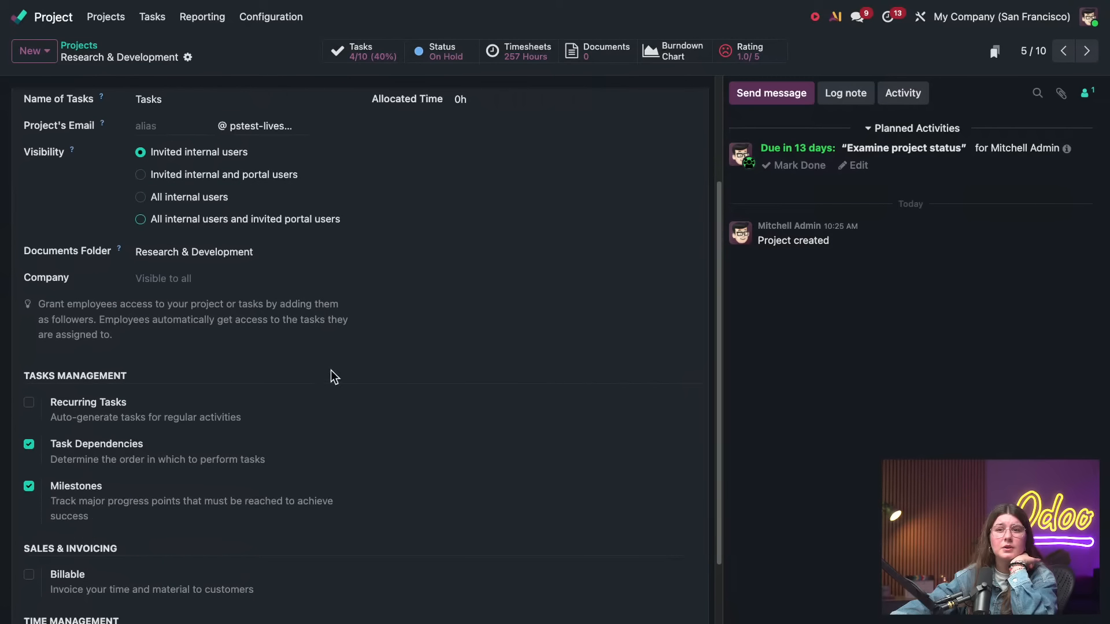
pyautogui.scroll(-2, 334, 377)
pyautogui.scroll(5, 334, 376)
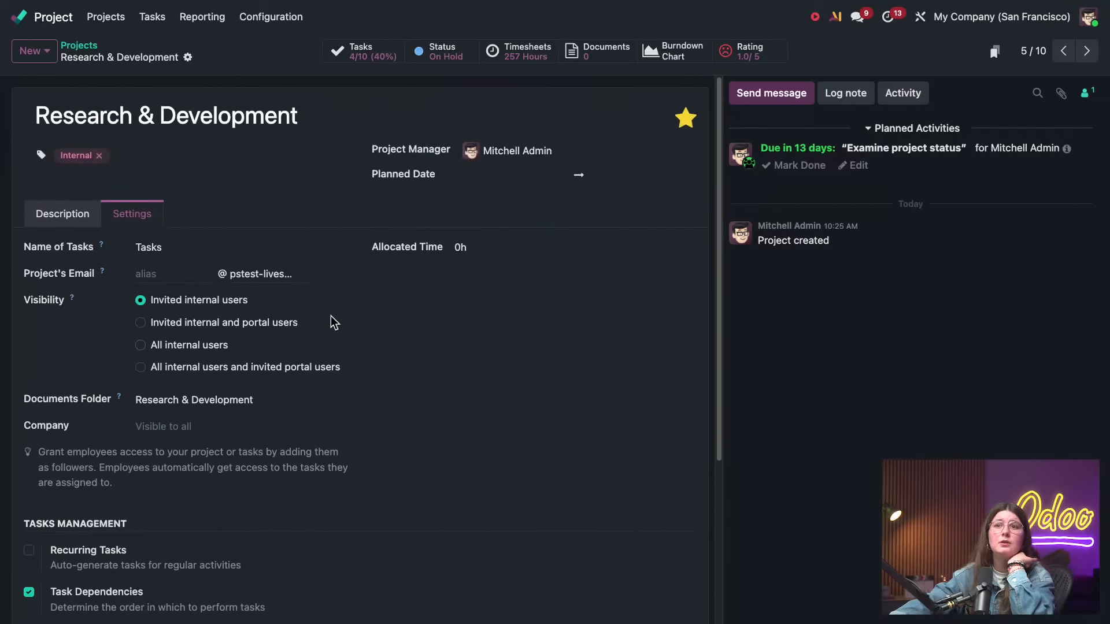
pyautogui.click(90, 215)
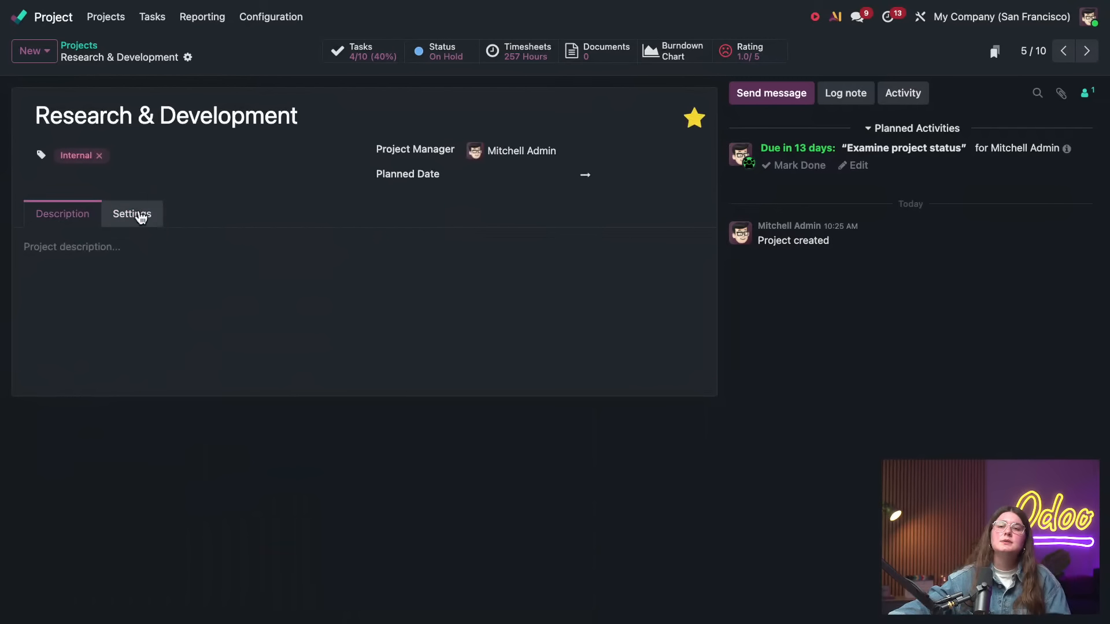
pyautogui.click(140, 218)
# Create a task titled TEMPLATE in the New stage of the Research & Development project and open it
pyautogui.click(383, 50)
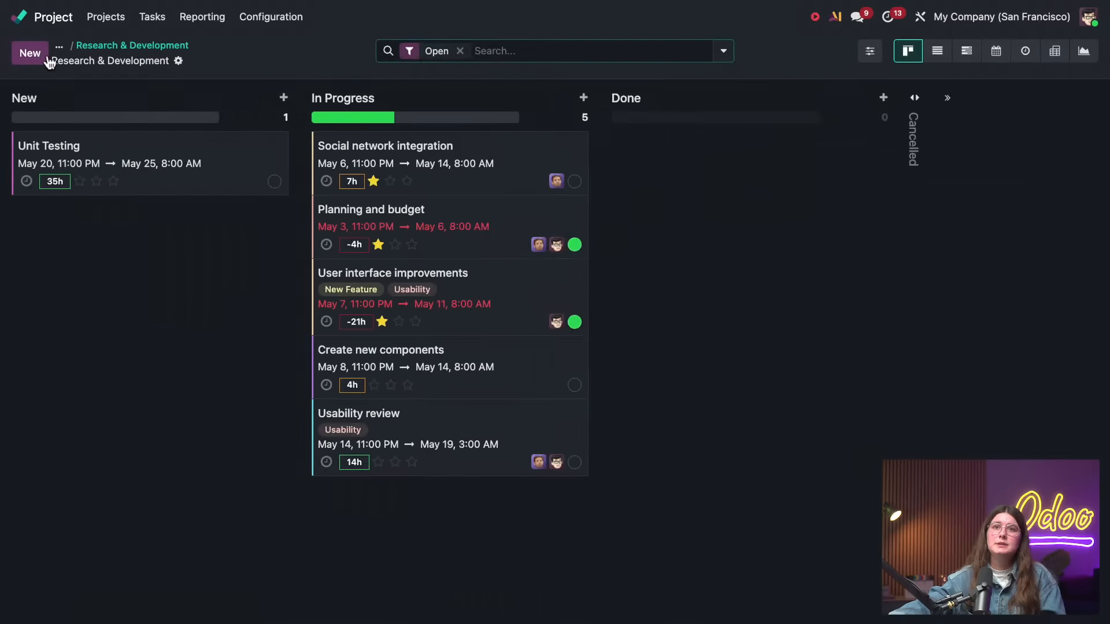
pyautogui.click(30, 54)
pyautogui.write('T')
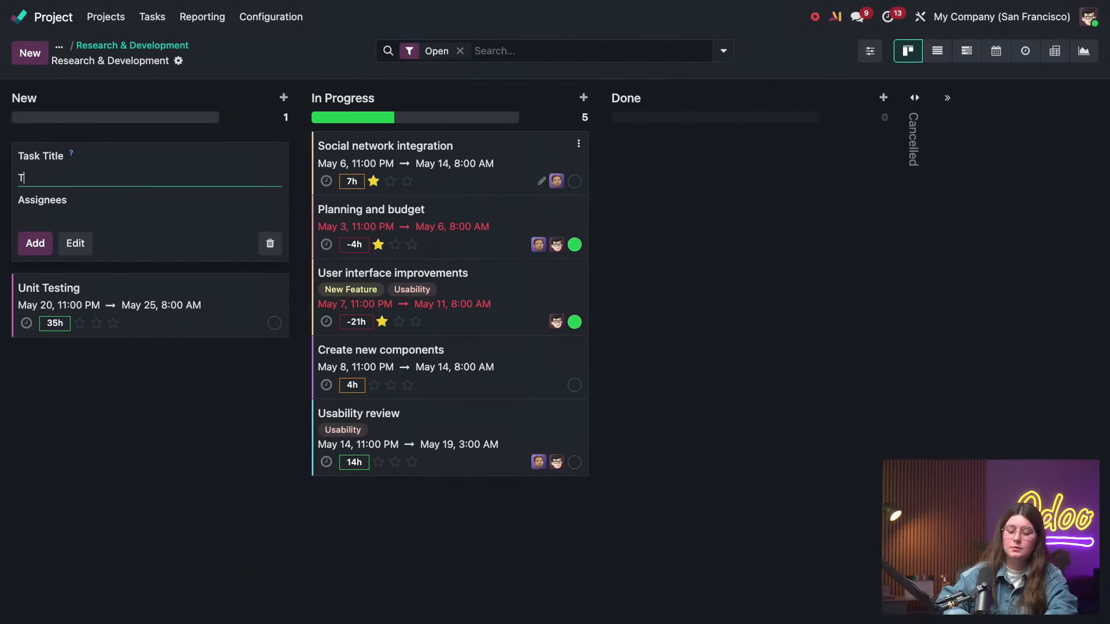
pyautogui.write('EMPLATE')
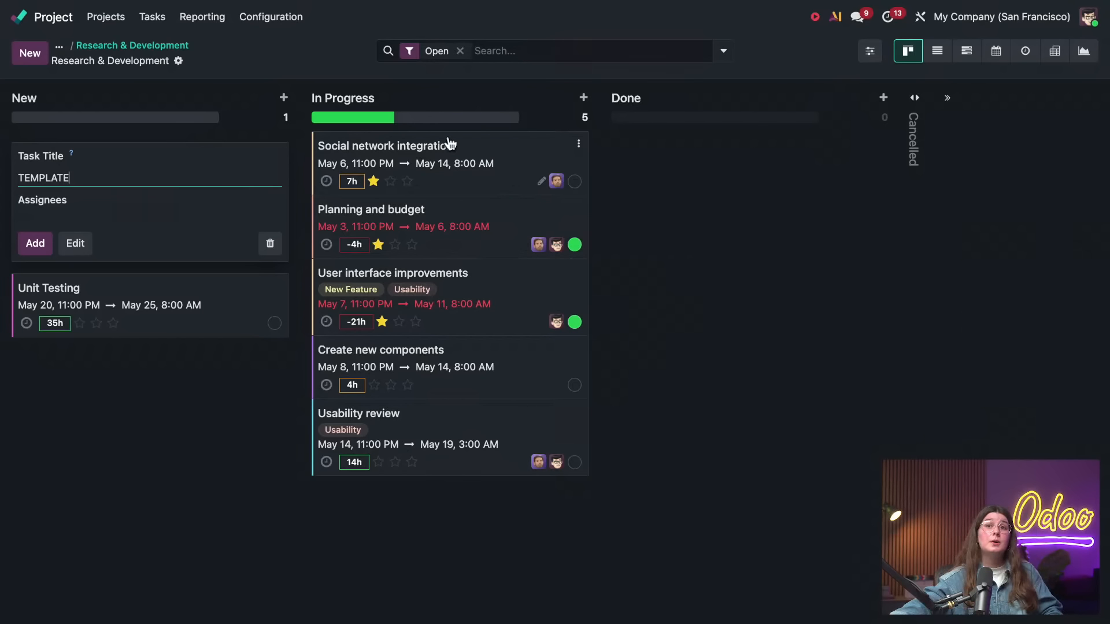
pyautogui.click(45, 251)
pyautogui.click(114, 299)
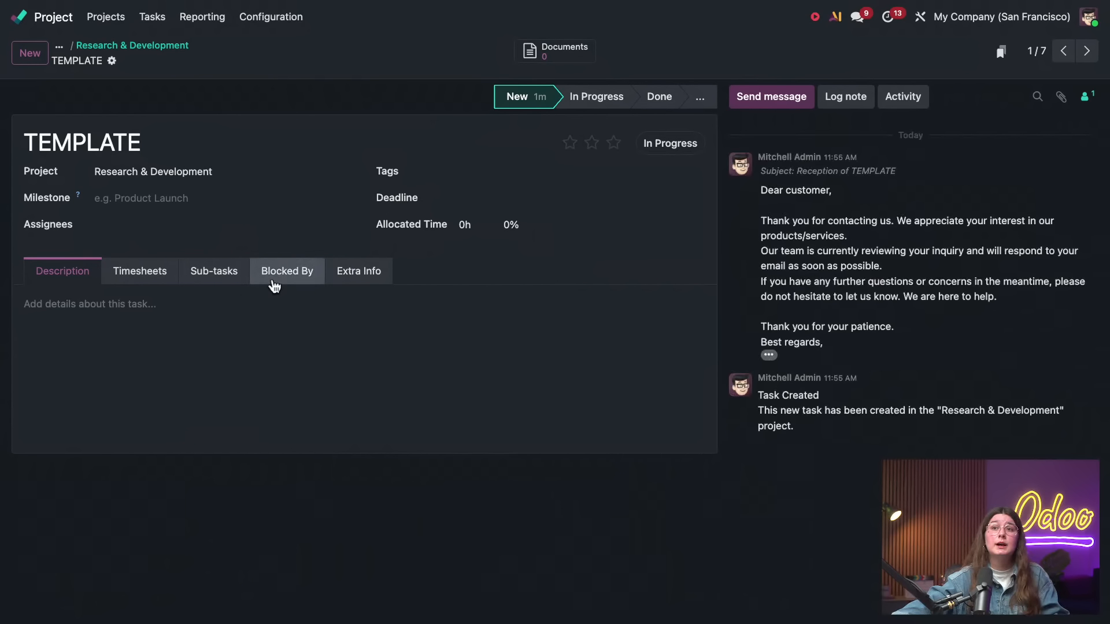
# Look through the TEMPLATE task's extra info, timesheets, sub-tasks and blocking tasks, and find its Convert to Template action
pyautogui.click(351, 278)
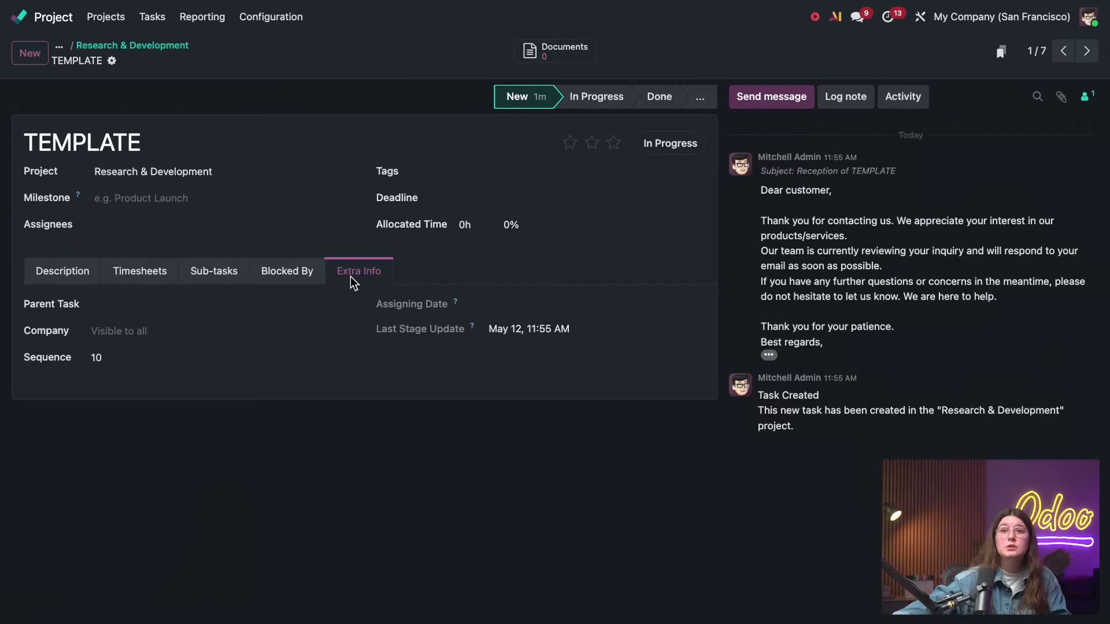
pyautogui.click(153, 278)
pyautogui.click(208, 280)
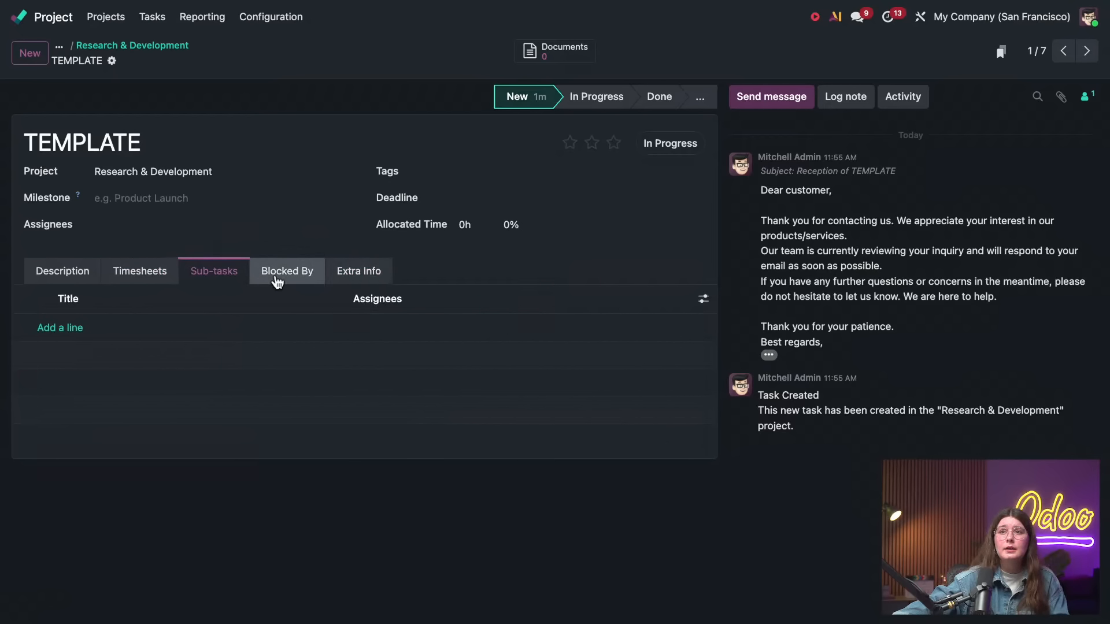
pyautogui.click(278, 280)
pyautogui.click(65, 277)
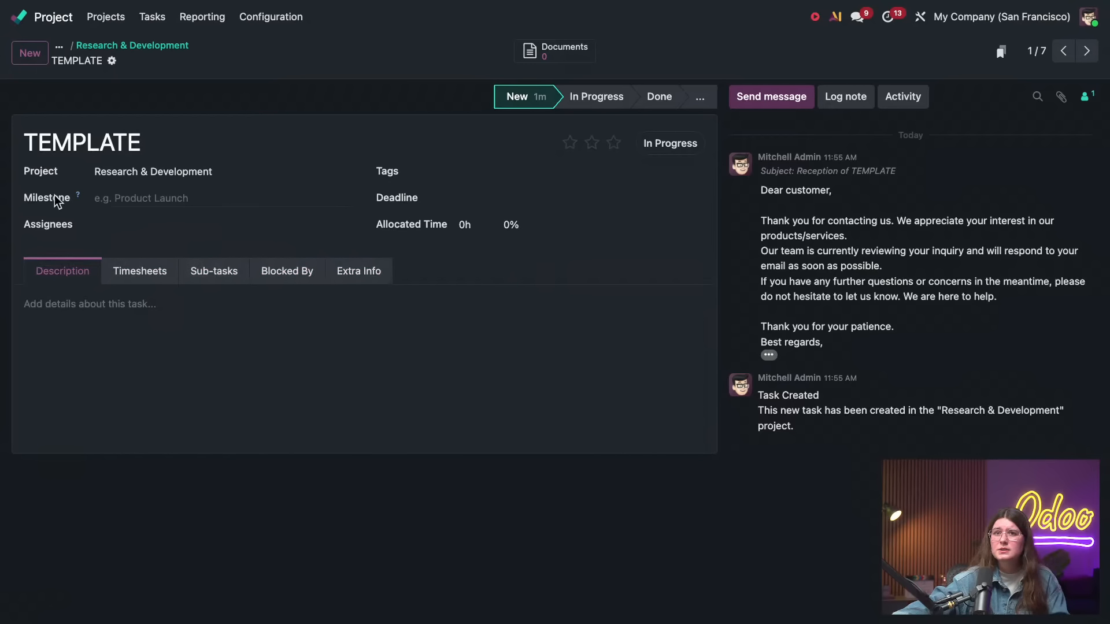
pyautogui.click(112, 62)
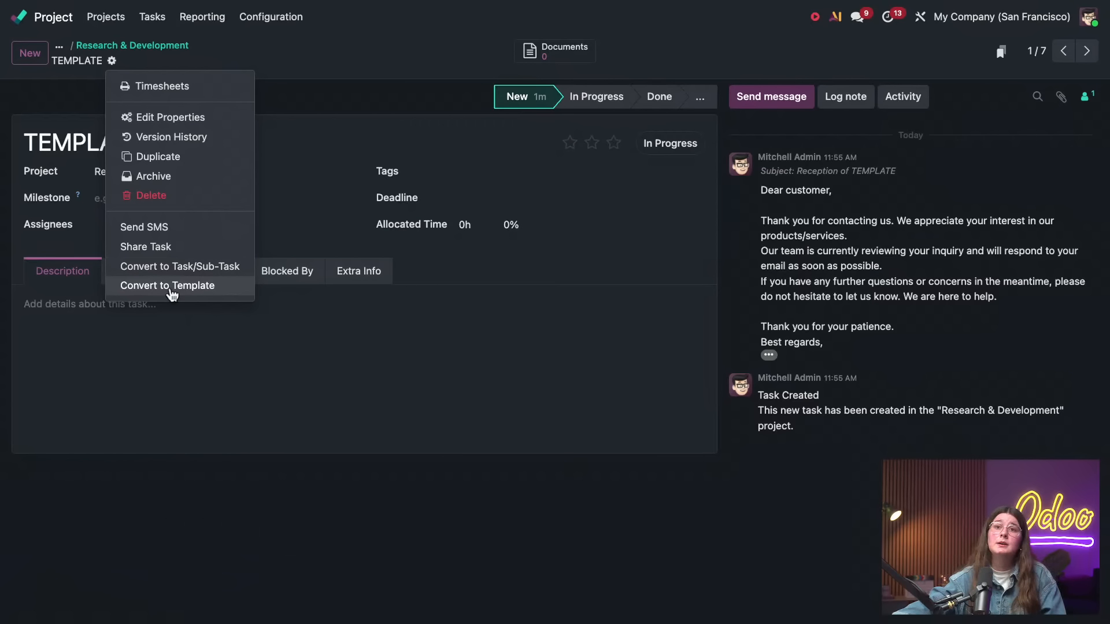
# Add a checklist with the items 1, 2 and 3 to the TEMPLATE task's description
pyautogui.click(115, 318)
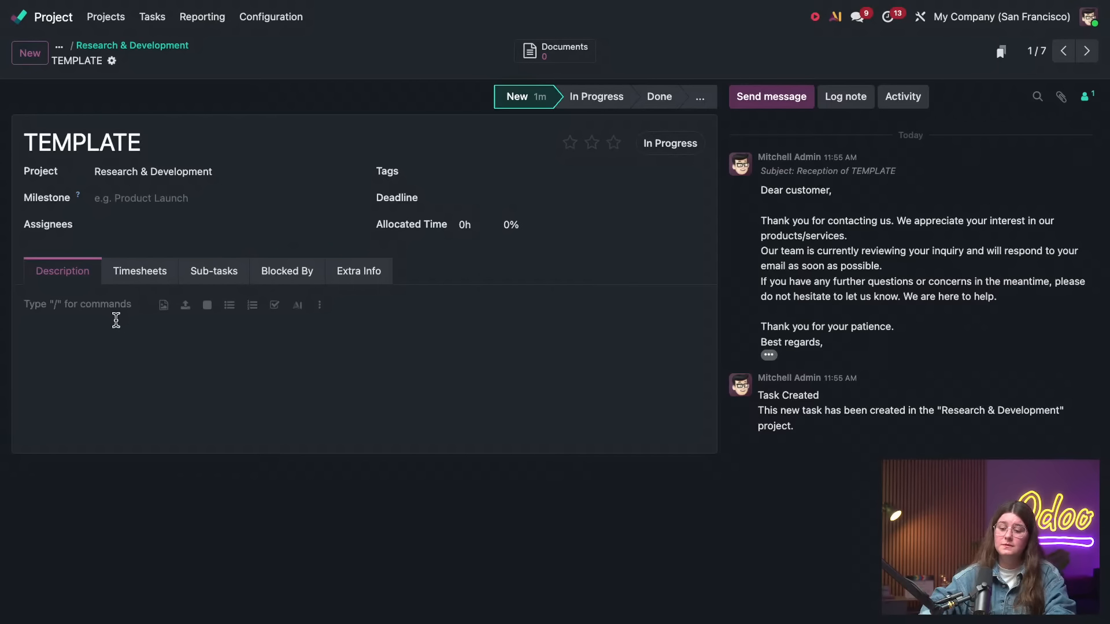
pyautogui.write('/')
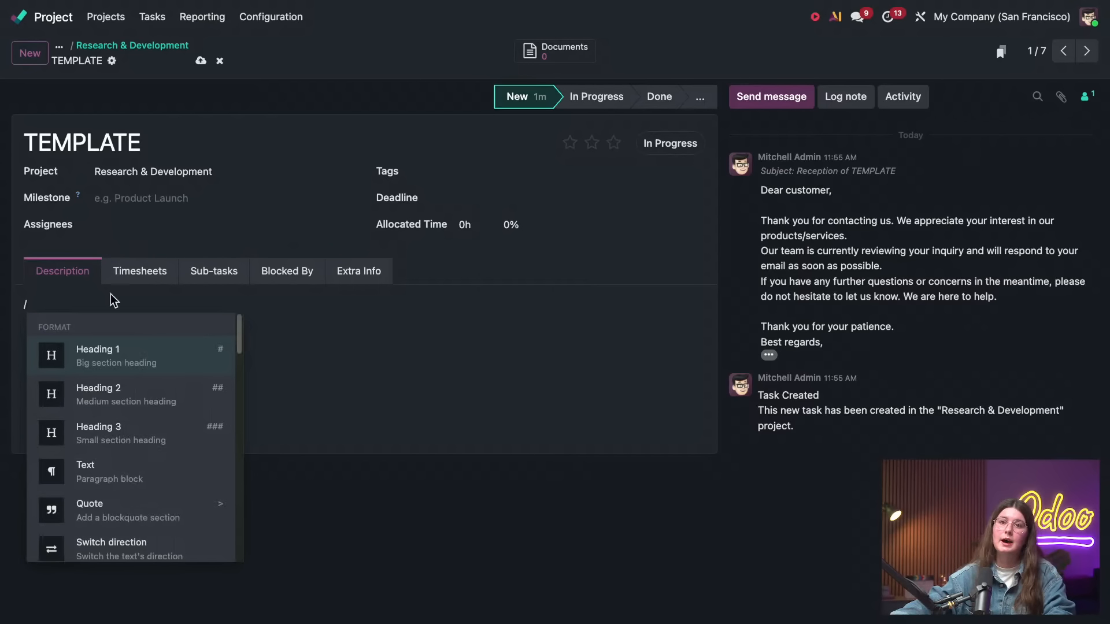
pyautogui.scroll(-3, 137, 412)
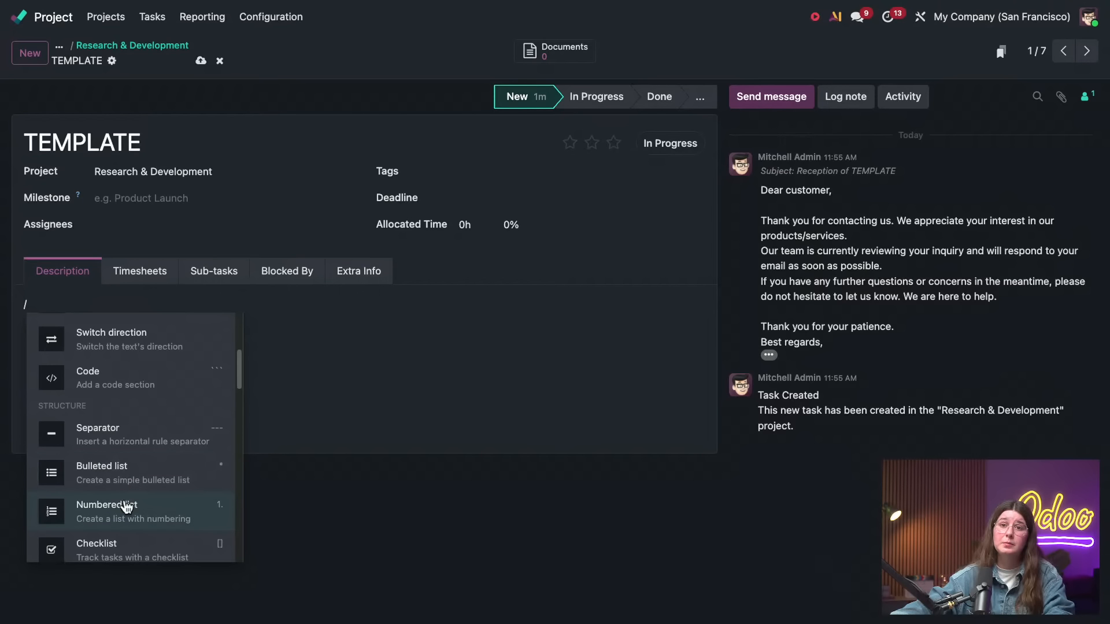
pyautogui.scroll(-1, 126, 507)
pyautogui.click(118, 523)
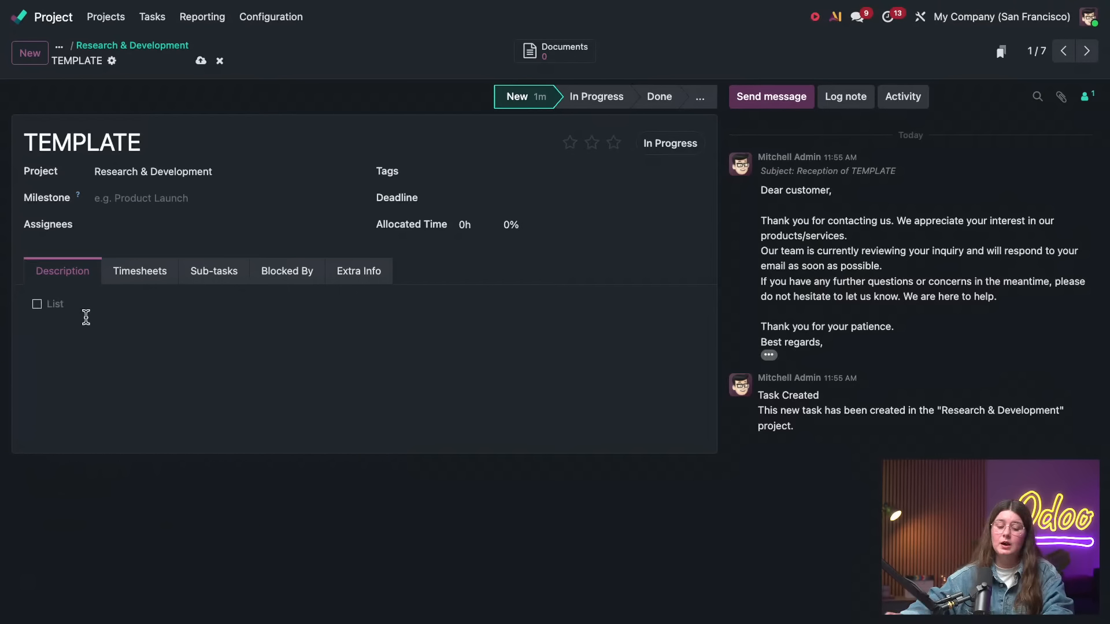
pyautogui.write('1')
pyautogui.press('Return')
pyautogui.write('2')
pyautogui.press('Return')
pyautogui.write('3')
pyautogui.press('Return')
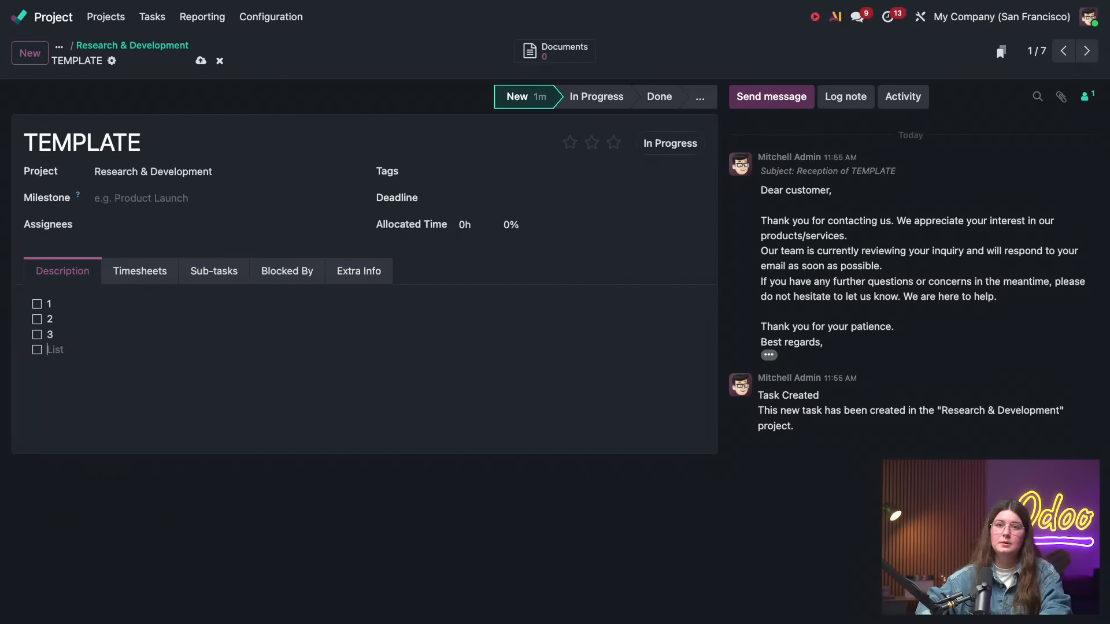
# Add item 4 as the last entry of the TEMPLATE task's checklist and save the task
pyautogui.write('4')
pyautogui.press('Return')
pyautogui.press('Return')
pyautogui.write('5')
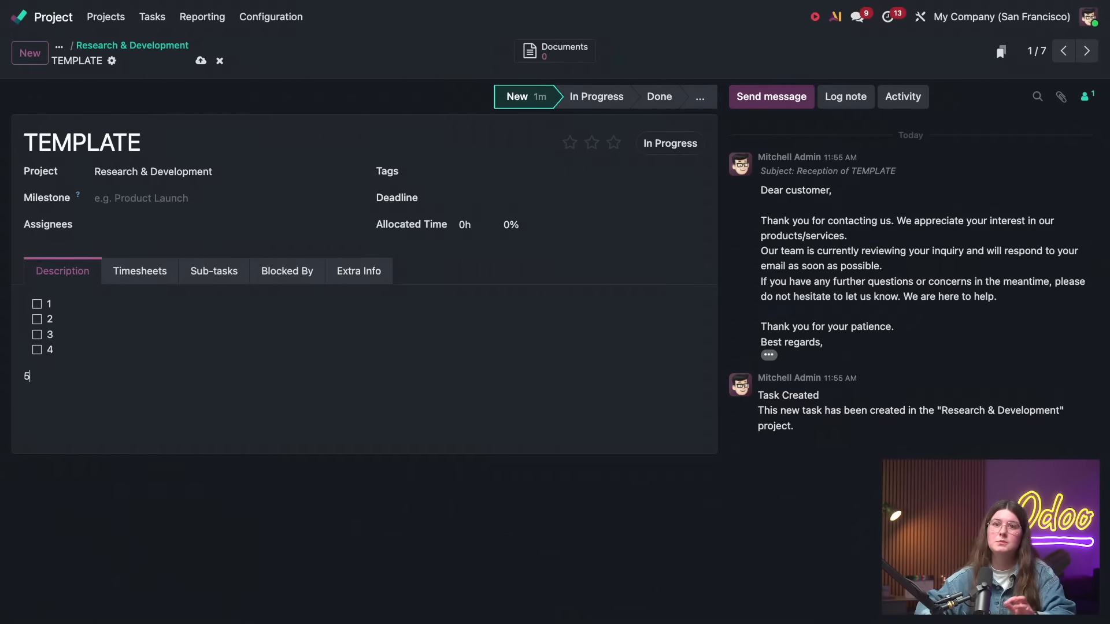
pyautogui.press('BackSpace')
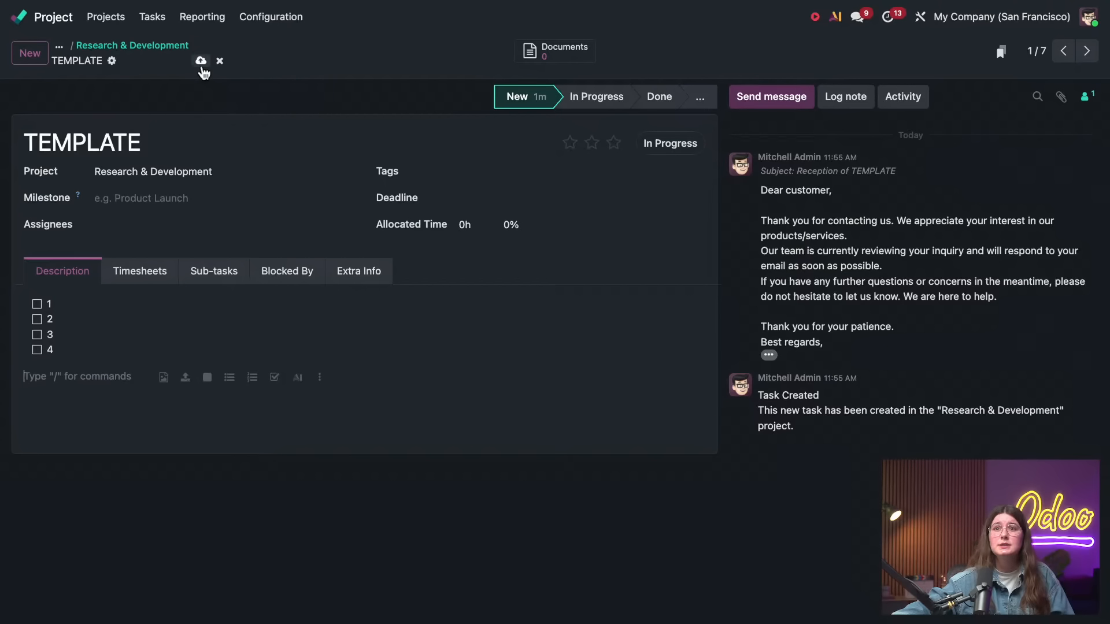
pyautogui.click(201, 60)
# Convert the TEMPLATE task to a template and create a new Research & Development task from it
pyautogui.click(110, 60)
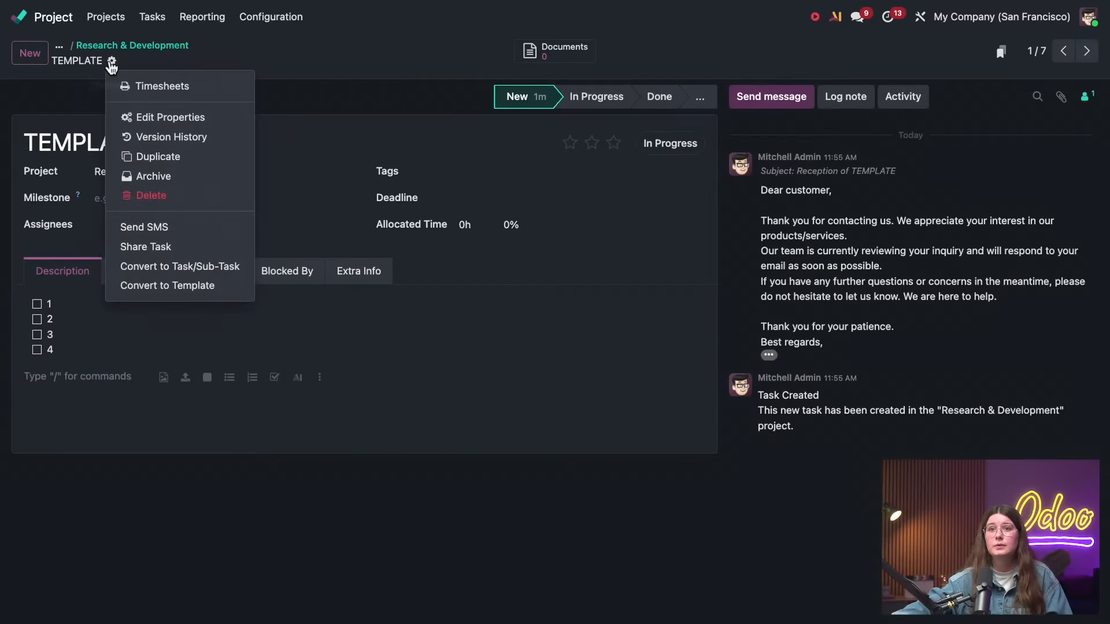
pyautogui.click(172, 287)
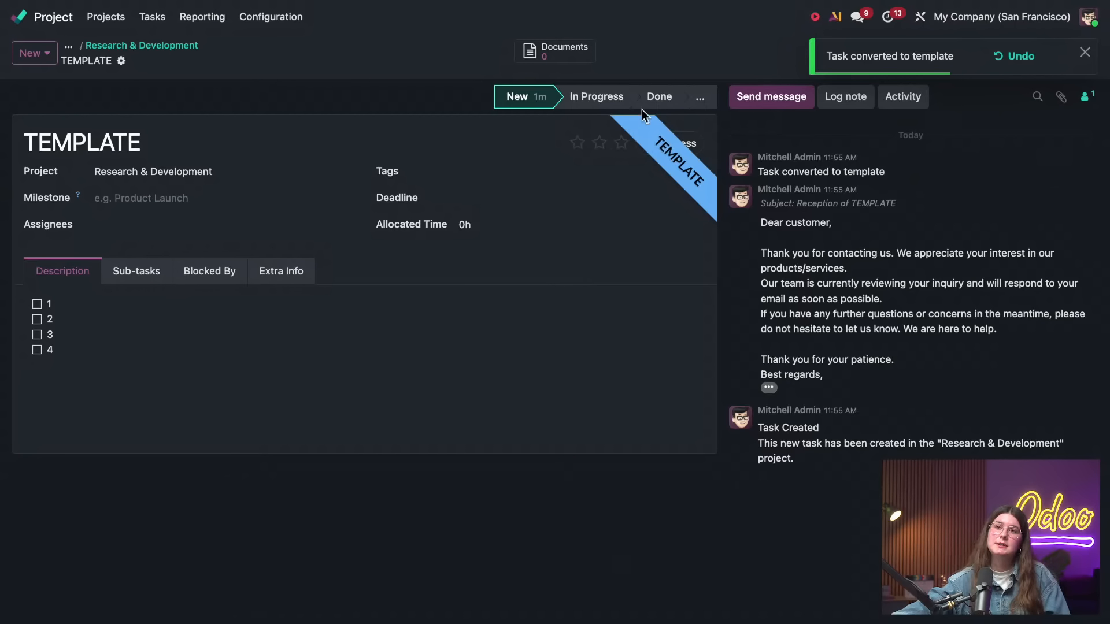
pyautogui.click(183, 47)
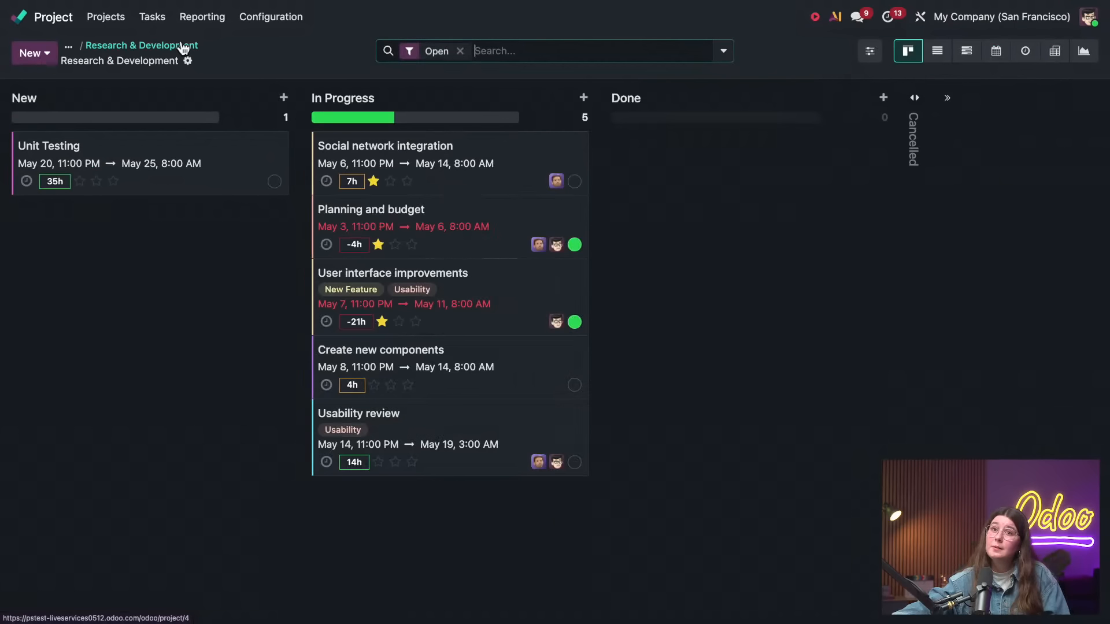
pyautogui.click(50, 56)
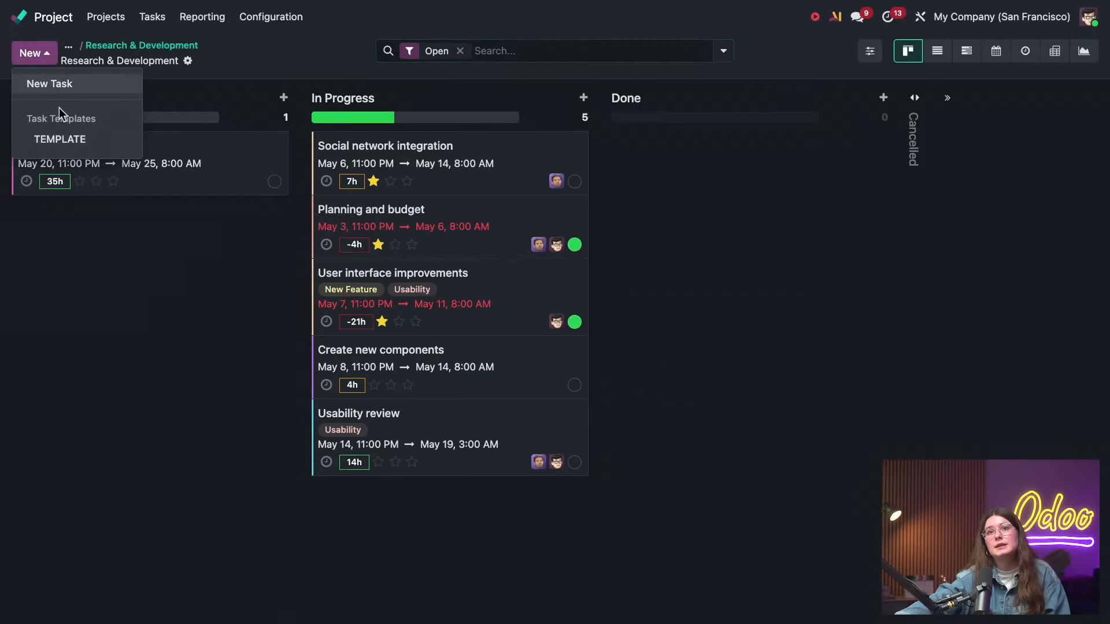
pyautogui.click(46, 142)
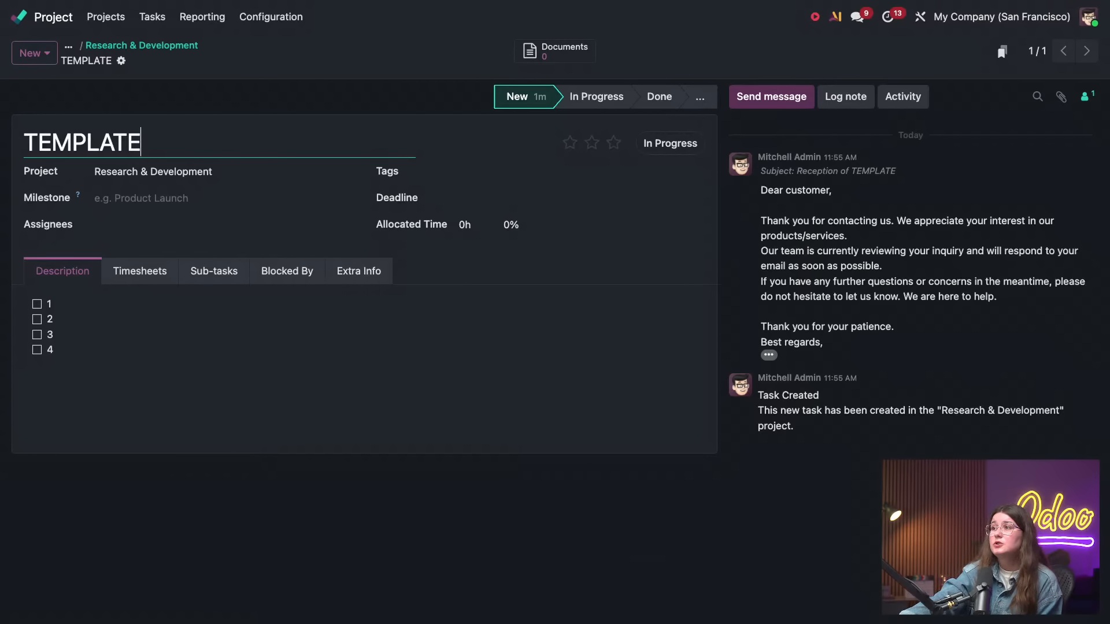
# Switch to the Sales app, create a pricelist named 1 and save it
pyautogui.click(31, 16)
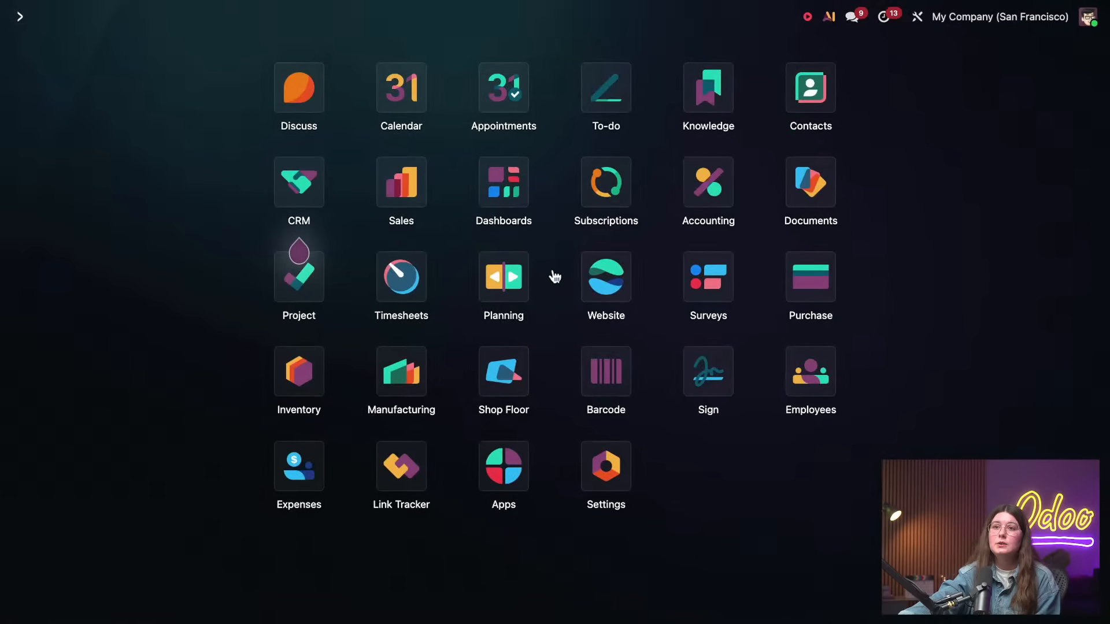
pyautogui.click(398, 178)
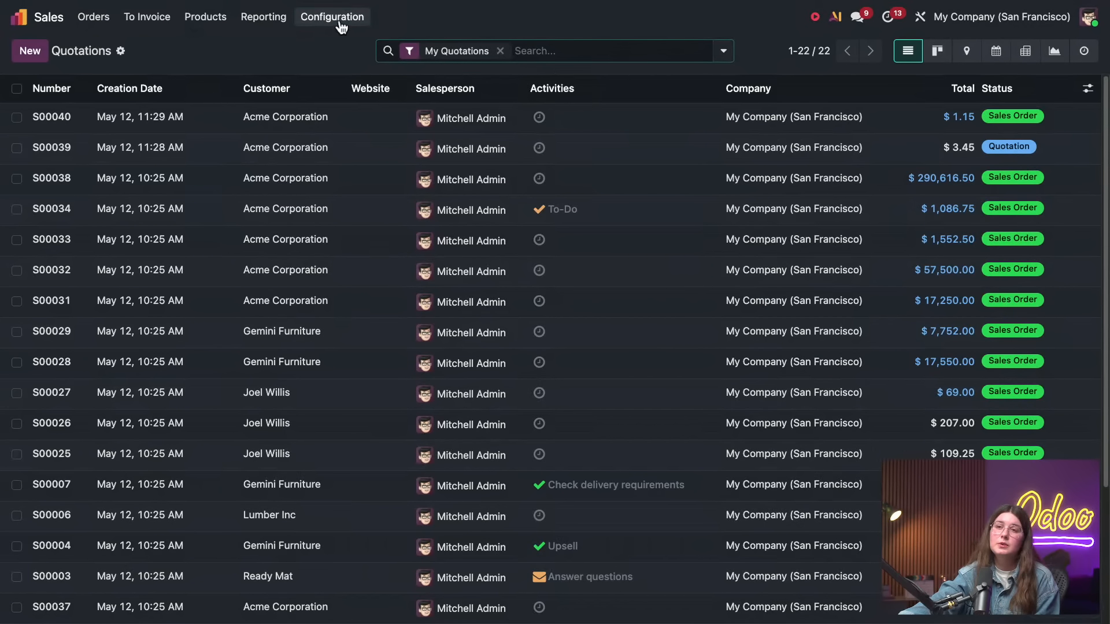
pyautogui.click(338, 24)
pyautogui.click(207, 20)
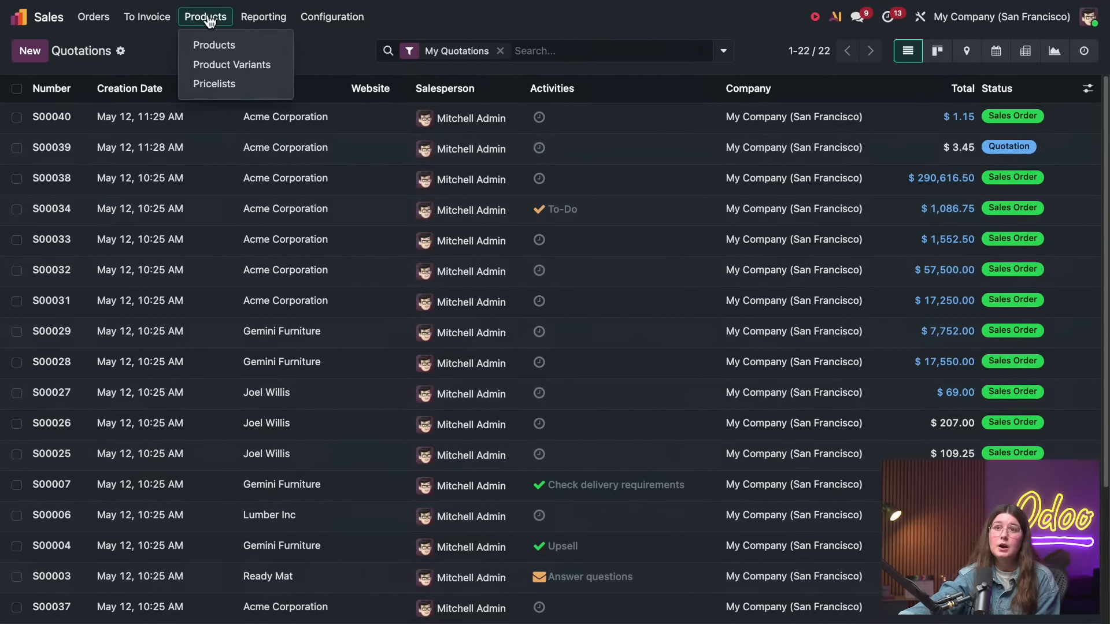
pyautogui.click(223, 86)
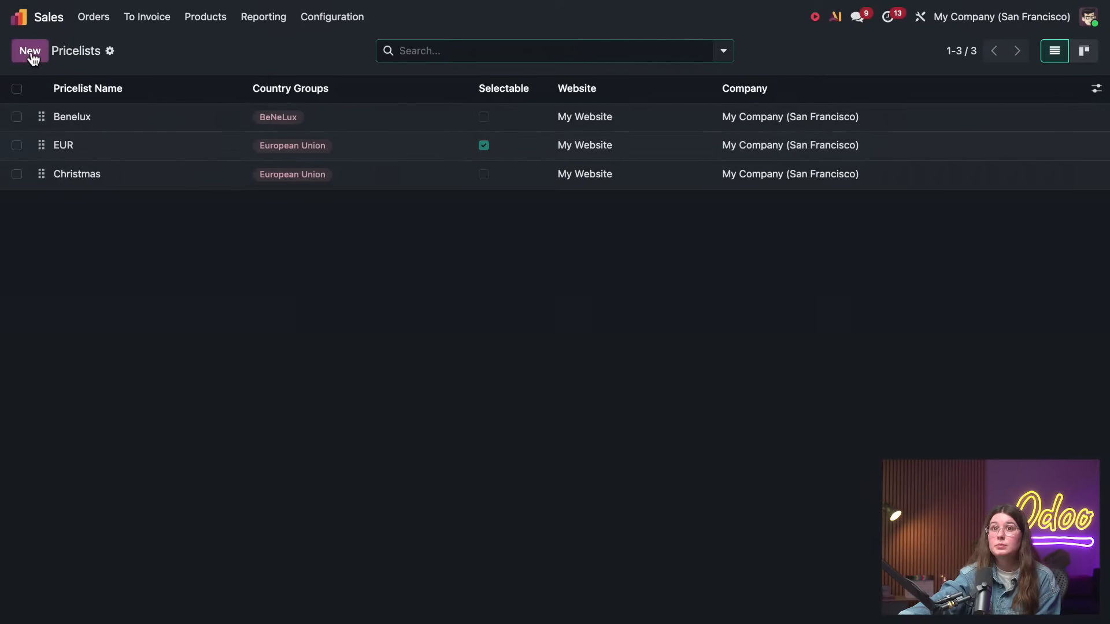
pyautogui.click(31, 50)
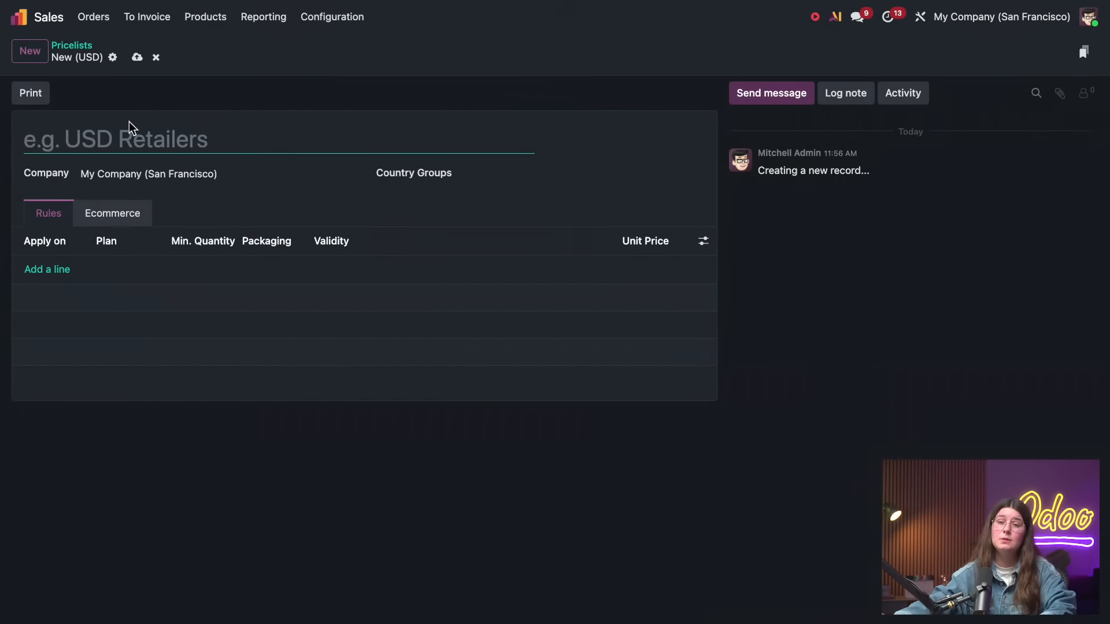
pyautogui.write('1')
pyautogui.click(139, 58)
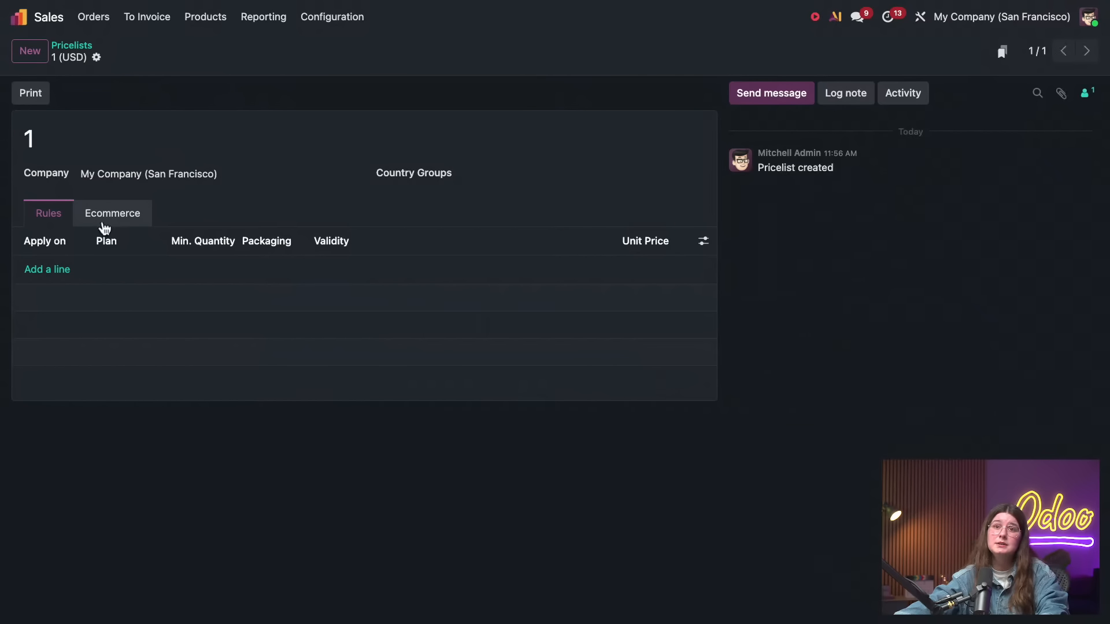
# Start a rule on pricelist 1 for the product Bricks with a minimum quantity of 50
pyautogui.click(66, 272)
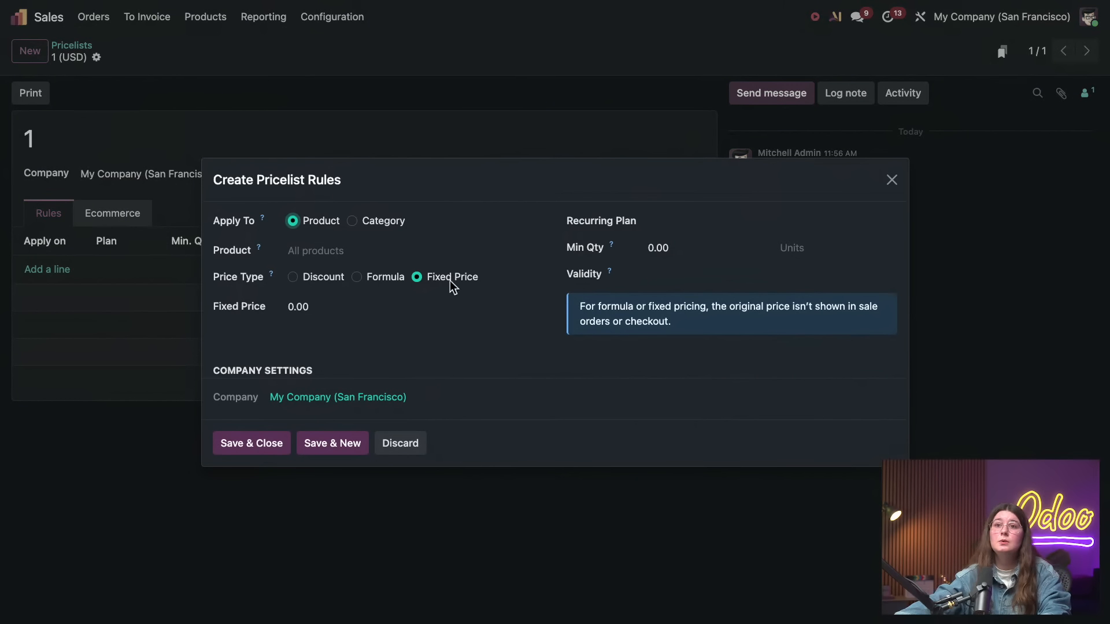
pyautogui.click(332, 252)
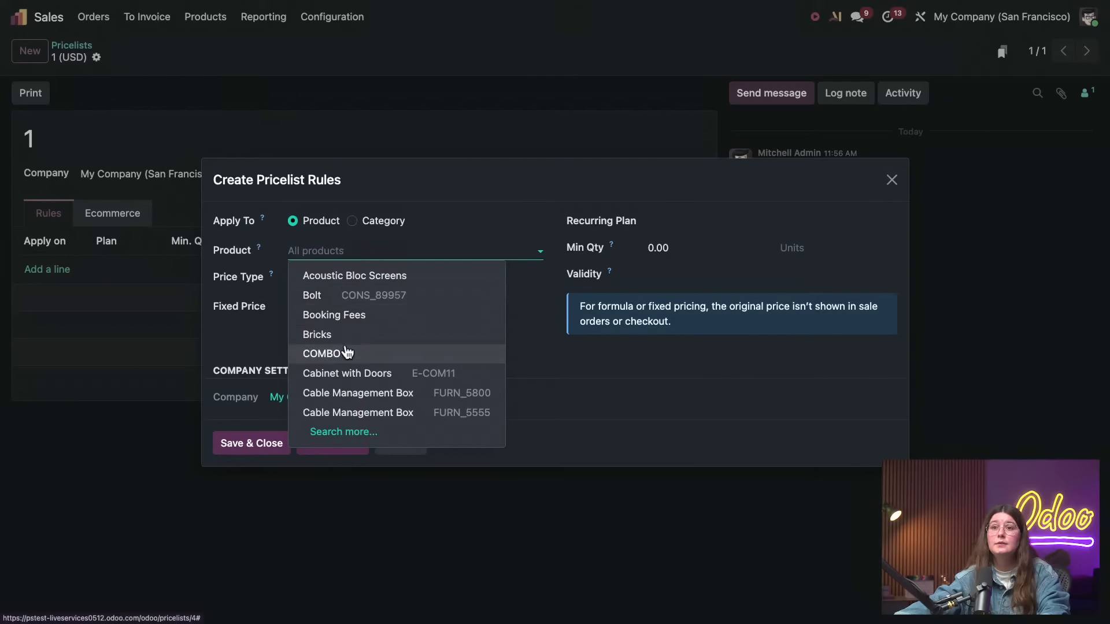
pyautogui.click(350, 336)
pyautogui.click(674, 247)
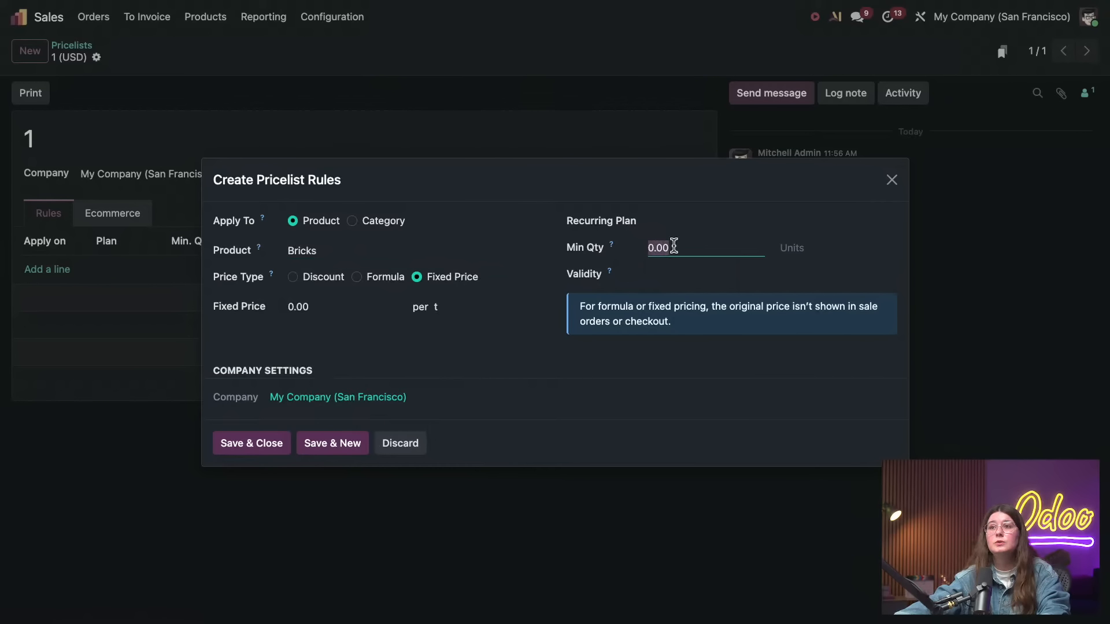
pyautogui.write('50')
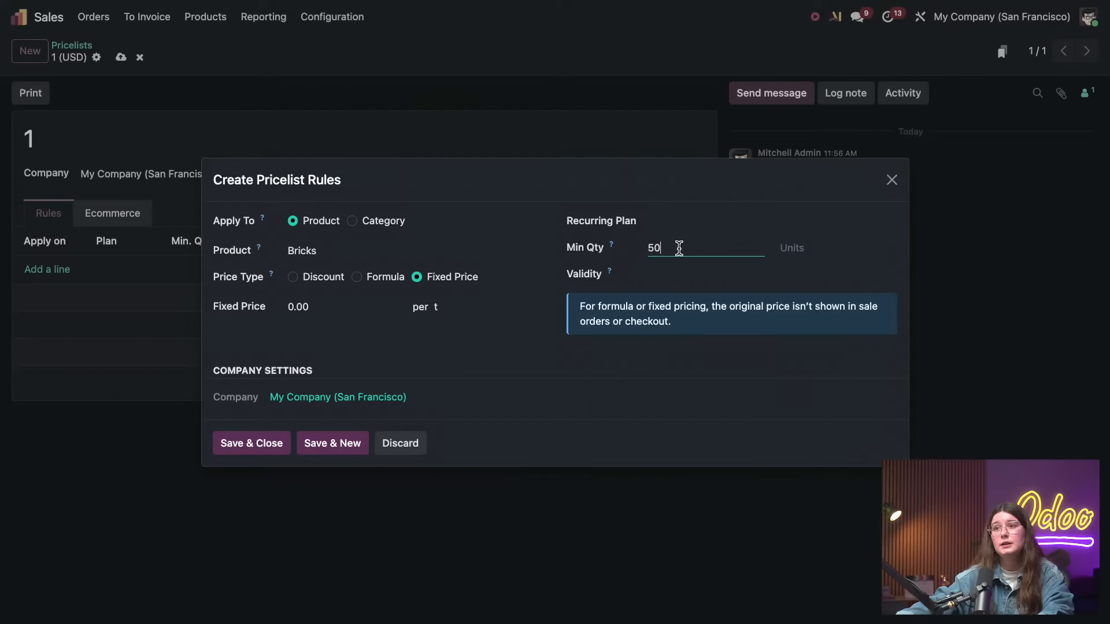
# Set the Bricks rule's price type to Discount at 10%, then save the rule and the pricelist
pyautogui.click(301, 277)
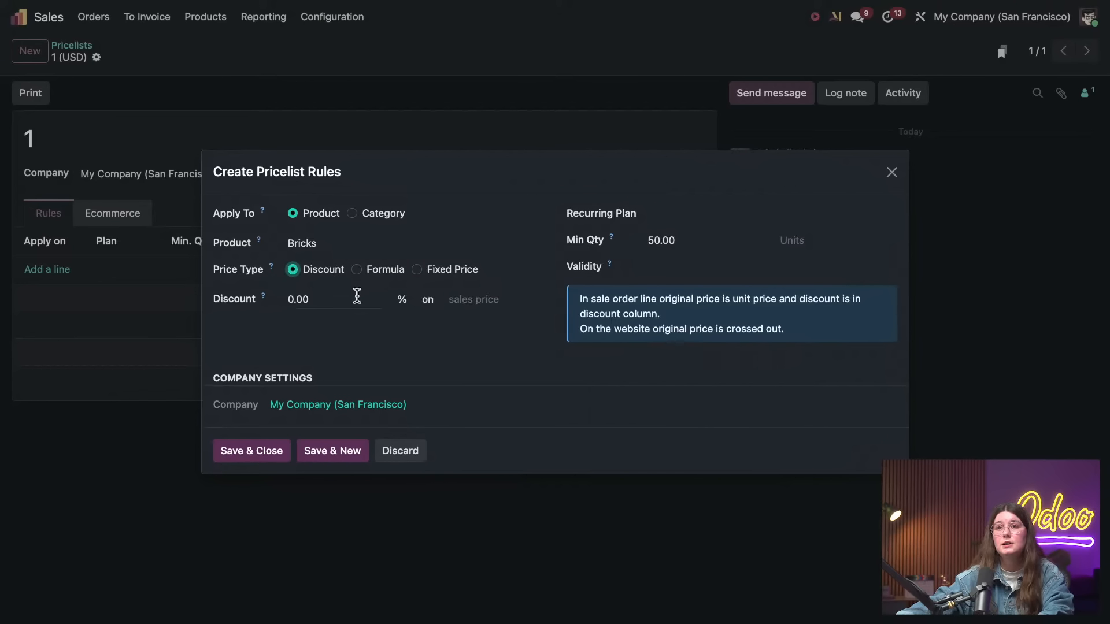
pyautogui.click(357, 297)
pyautogui.press('BackSpace')
pyautogui.write('10')
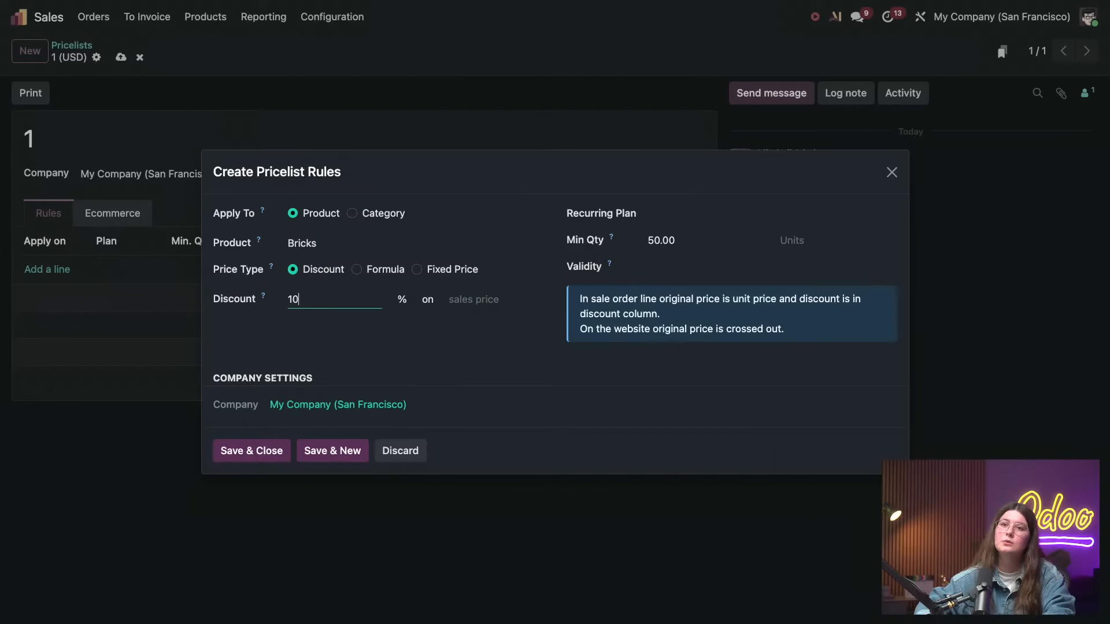
pyautogui.click(388, 355)
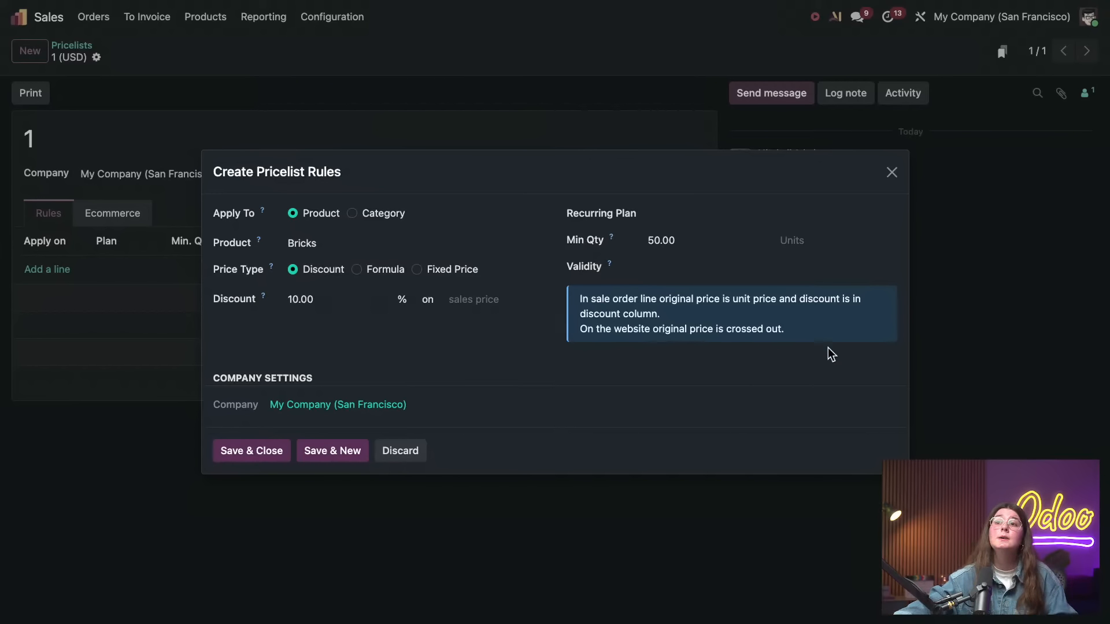
pyautogui.click(252, 451)
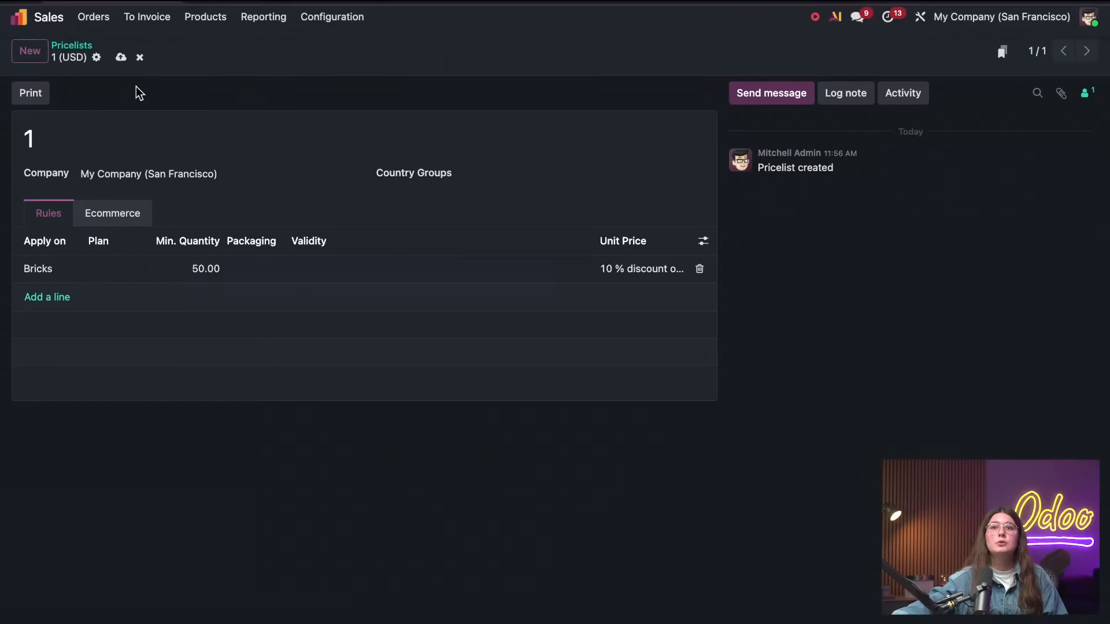
pyautogui.click(121, 58)
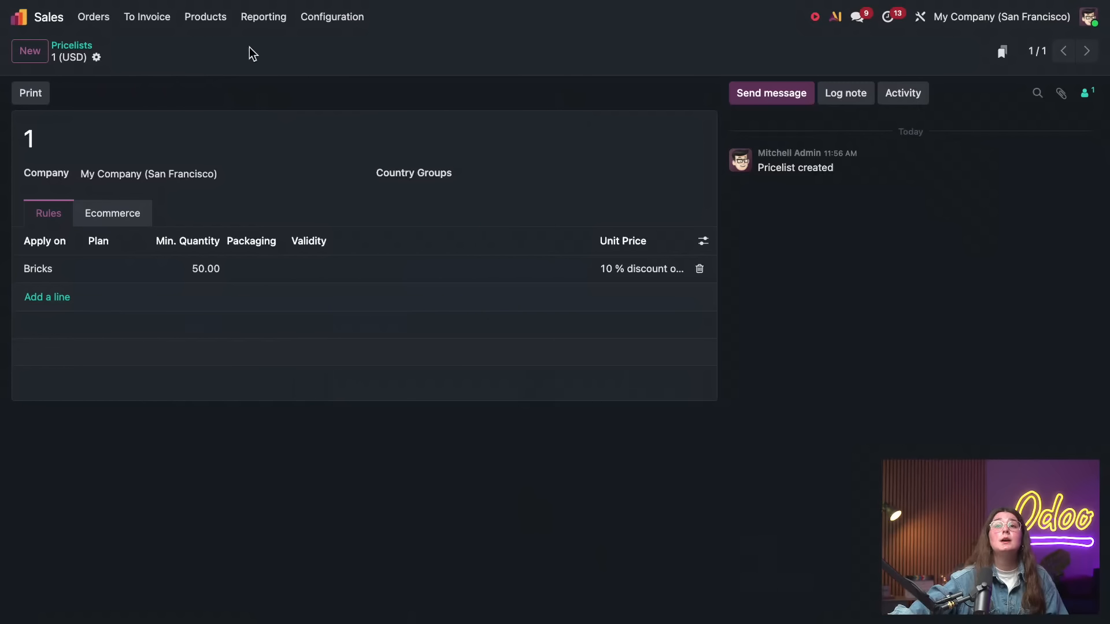
# Enable Promotions, Loyalty & Gift Card in the Sales pricing settings and save
pyautogui.click(216, 19)
pyautogui.moveTo(154, 19)
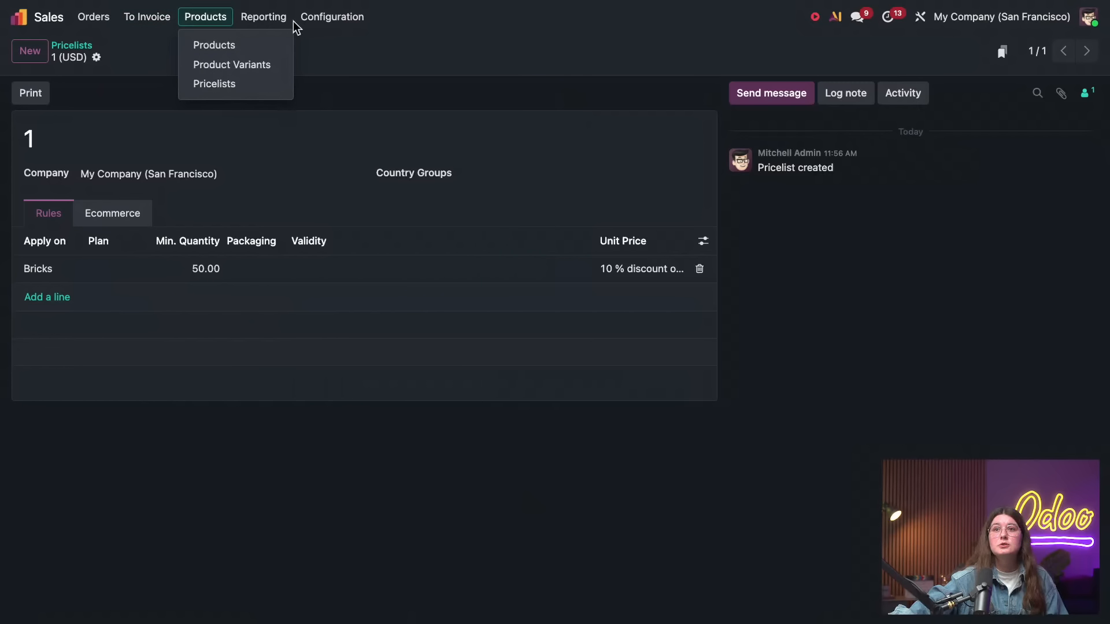
pyautogui.moveTo(332, 17)
pyautogui.click(336, 46)
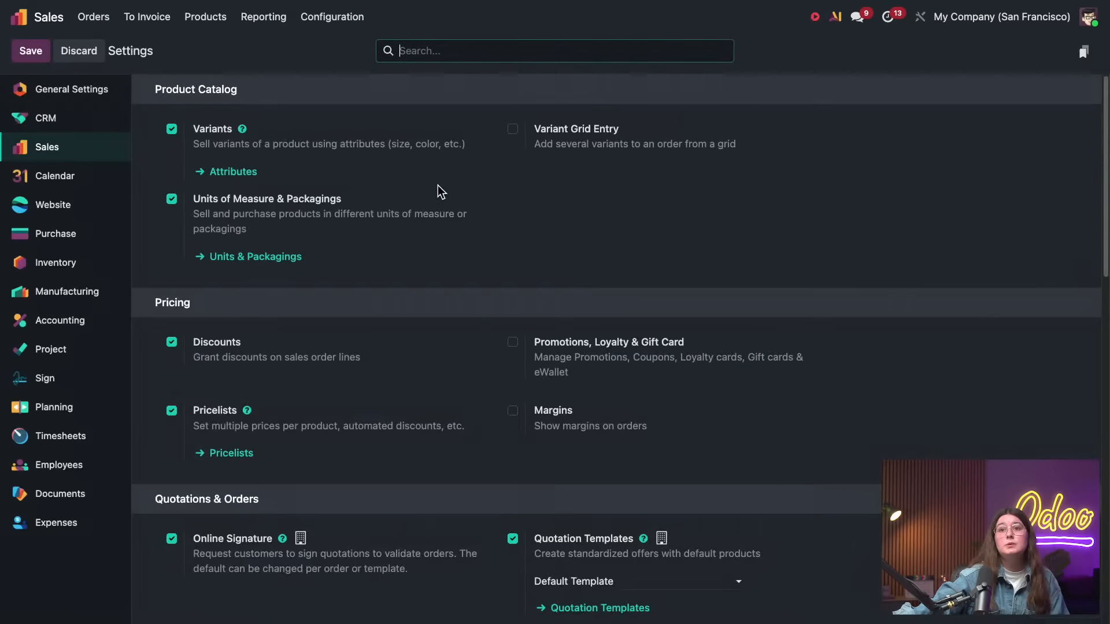
pyautogui.scroll(-1, 557, 245)
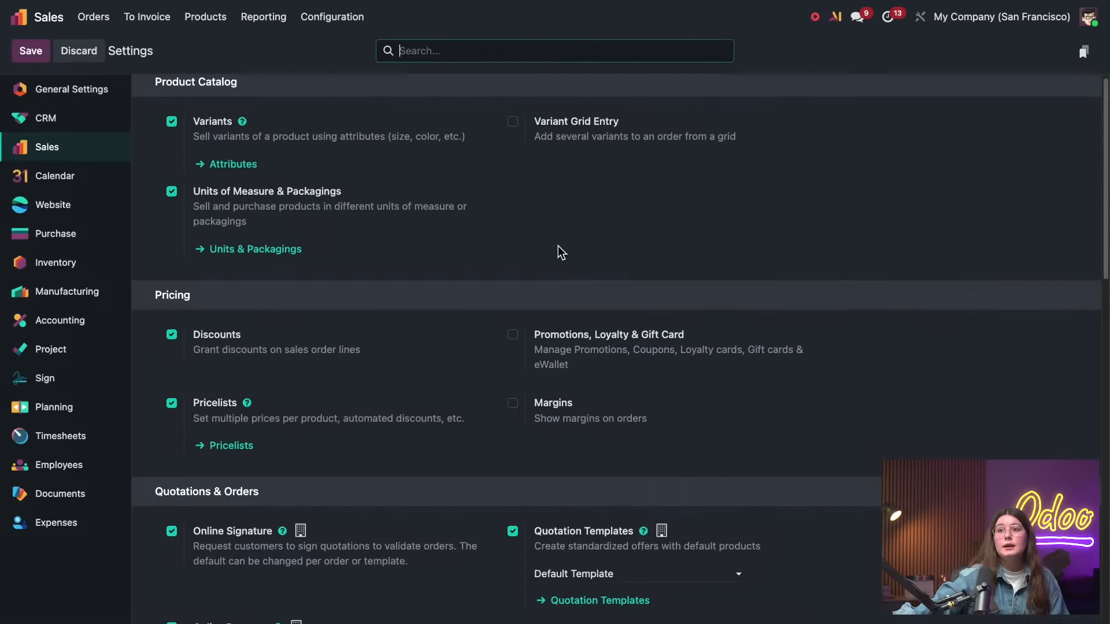
pyautogui.click(615, 334)
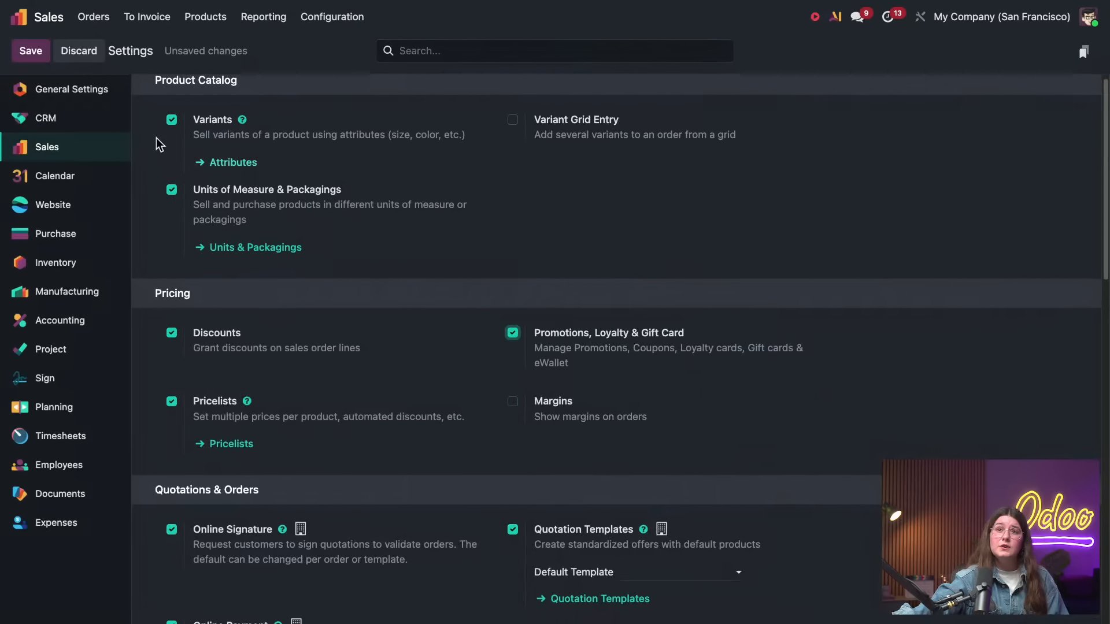
pyautogui.click(36, 57)
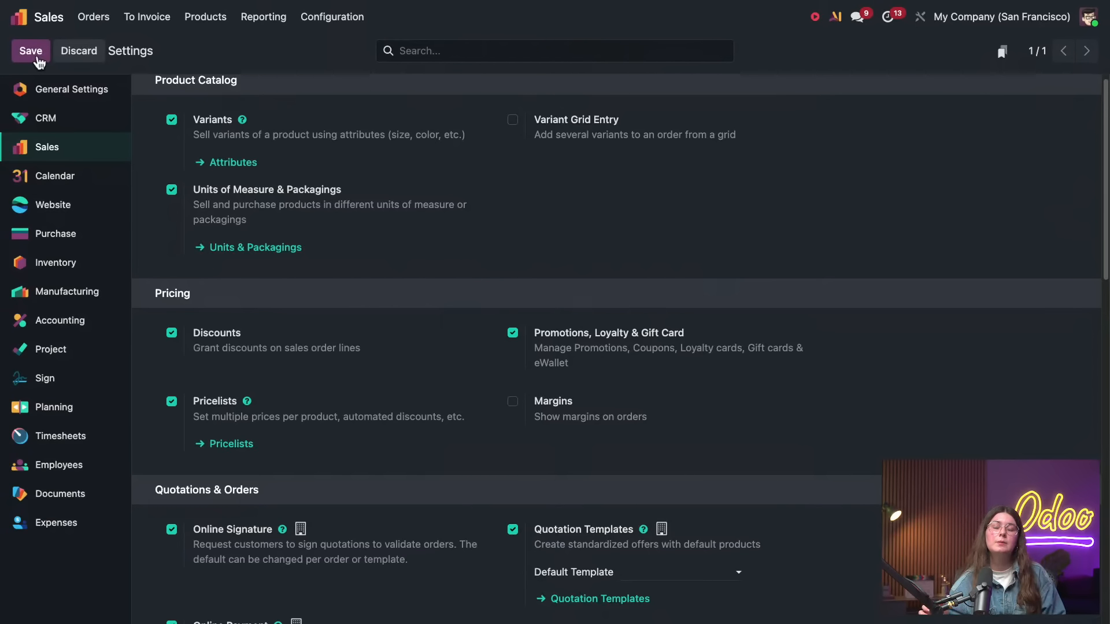
pyautogui.click(36, 56)
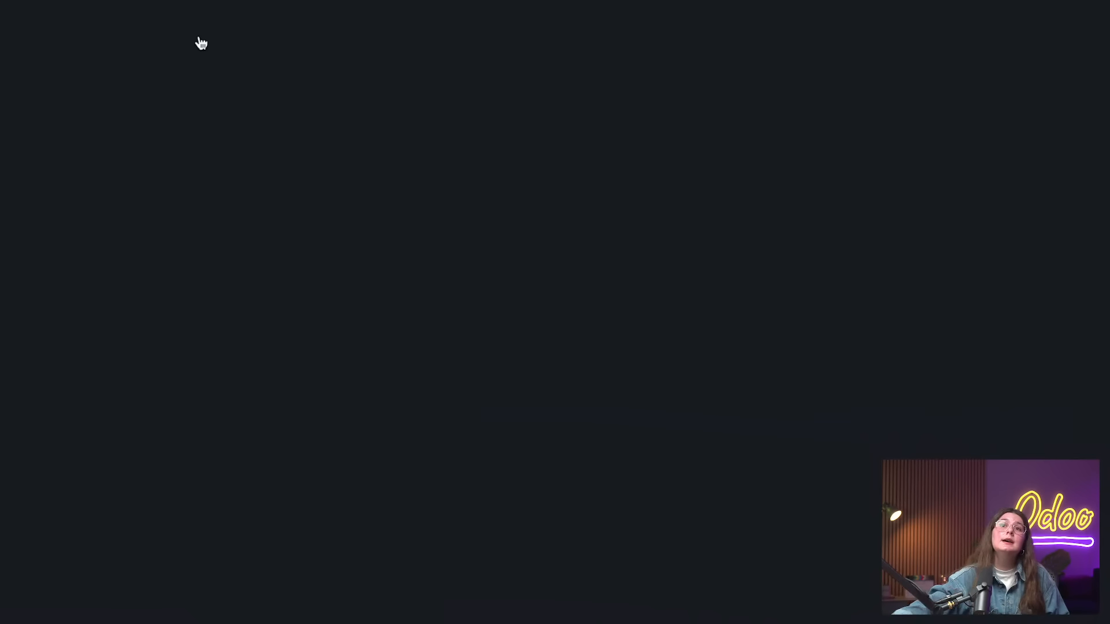
# Start a new Discount & Loyalty program and look over its available program types
pyautogui.moveTo(154, 5)
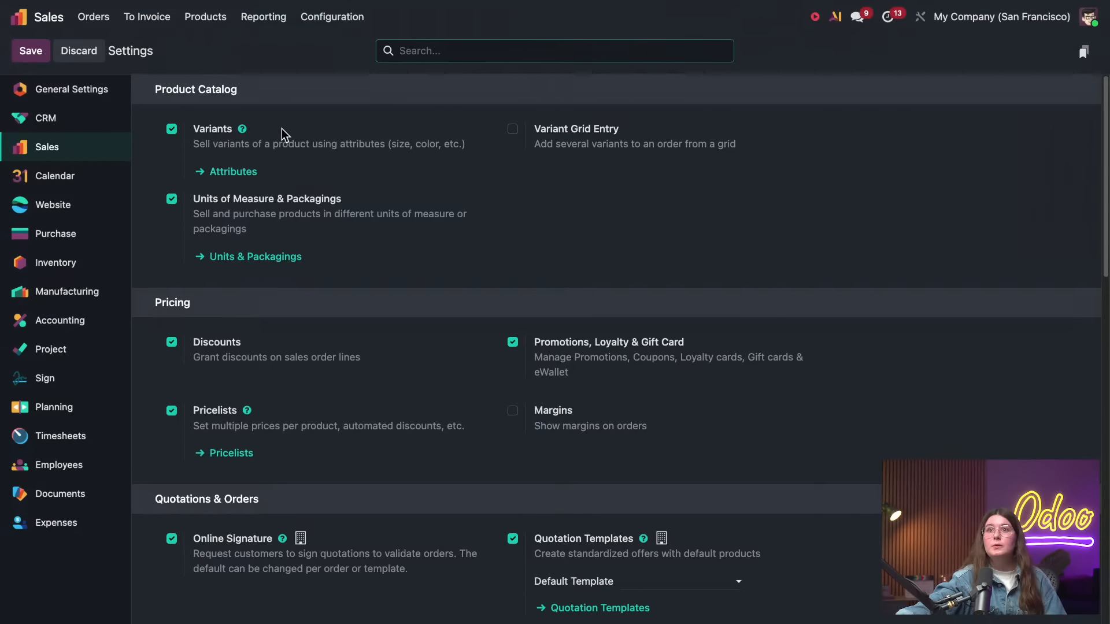
pyautogui.click(205, 25)
pyautogui.click(239, 103)
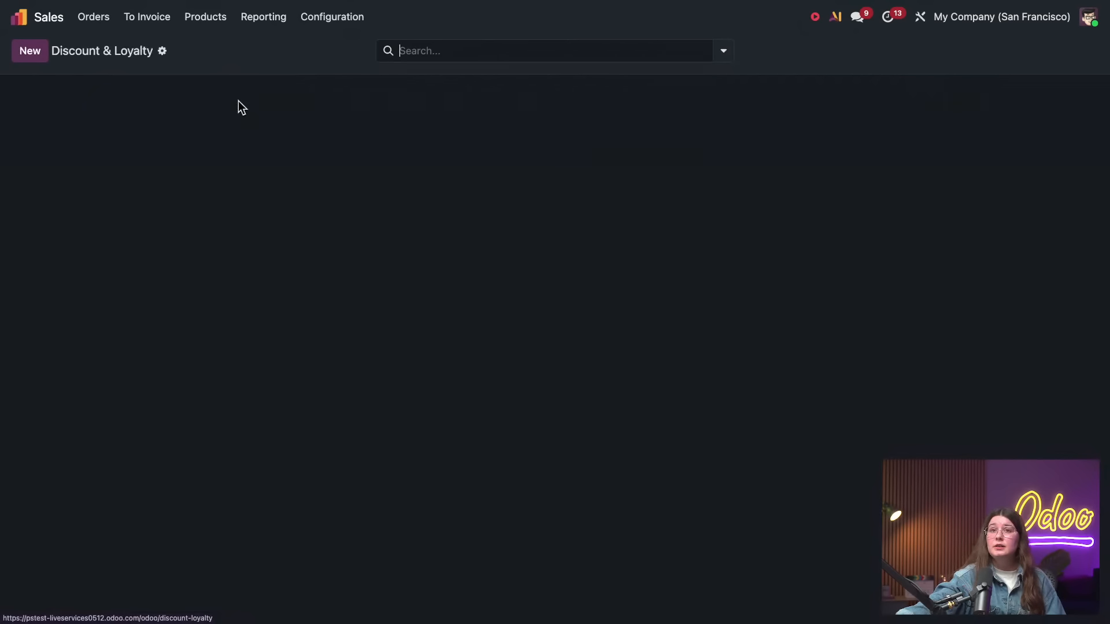
pyautogui.click(207, 18)
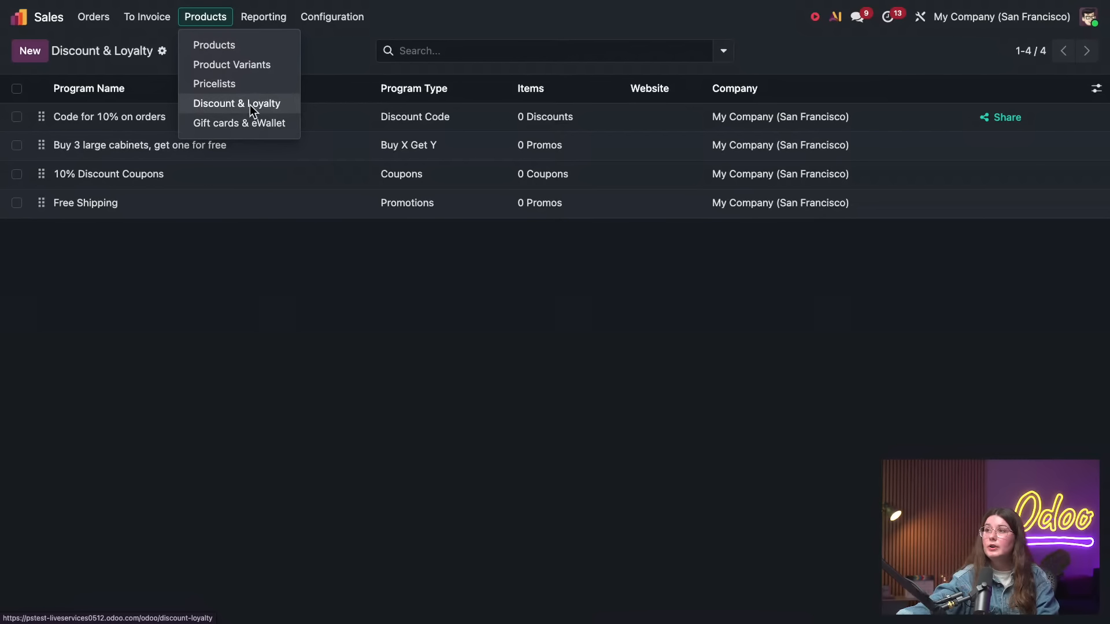
pyautogui.click(27, 53)
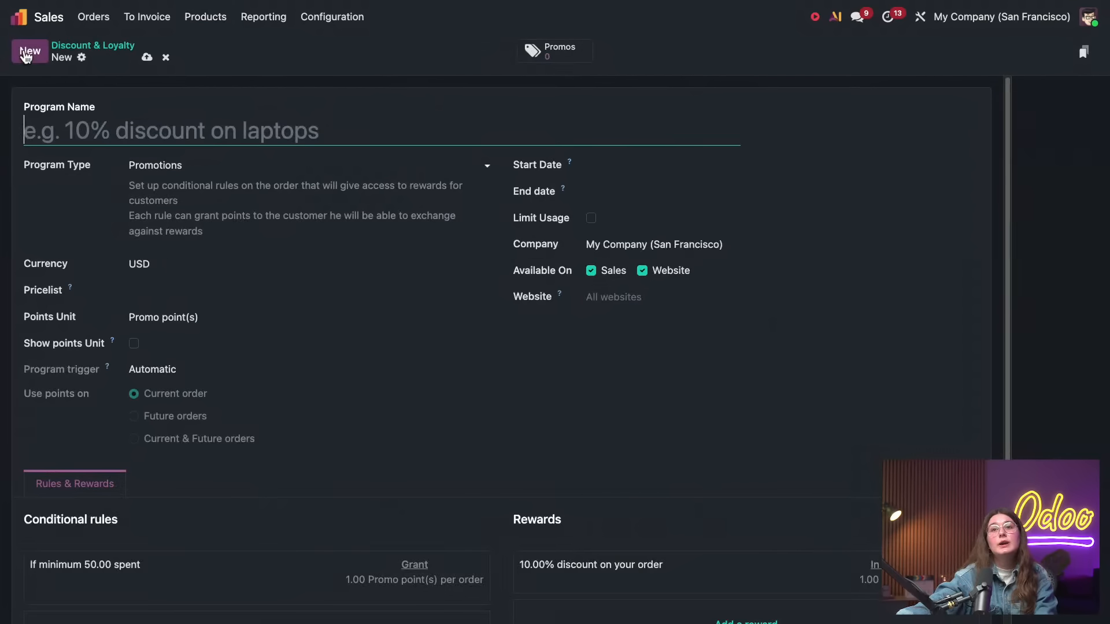
pyautogui.click(216, 166)
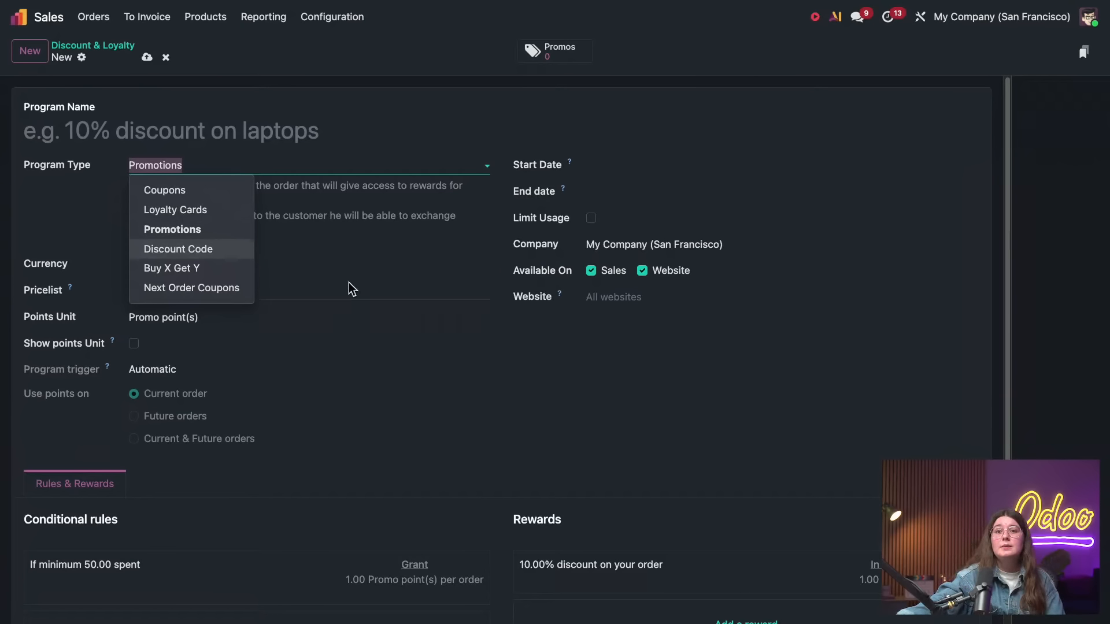
# Open the new promotion program's minimum-spend conditional rule
pyautogui.scroll(-4, 363, 345)
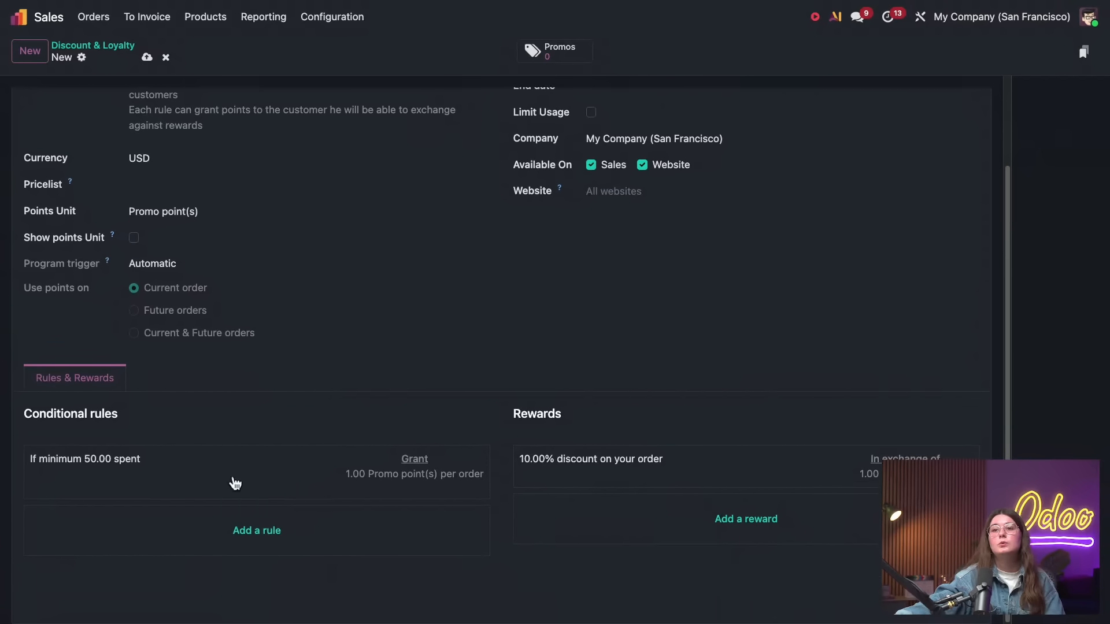
pyautogui.click(136, 470)
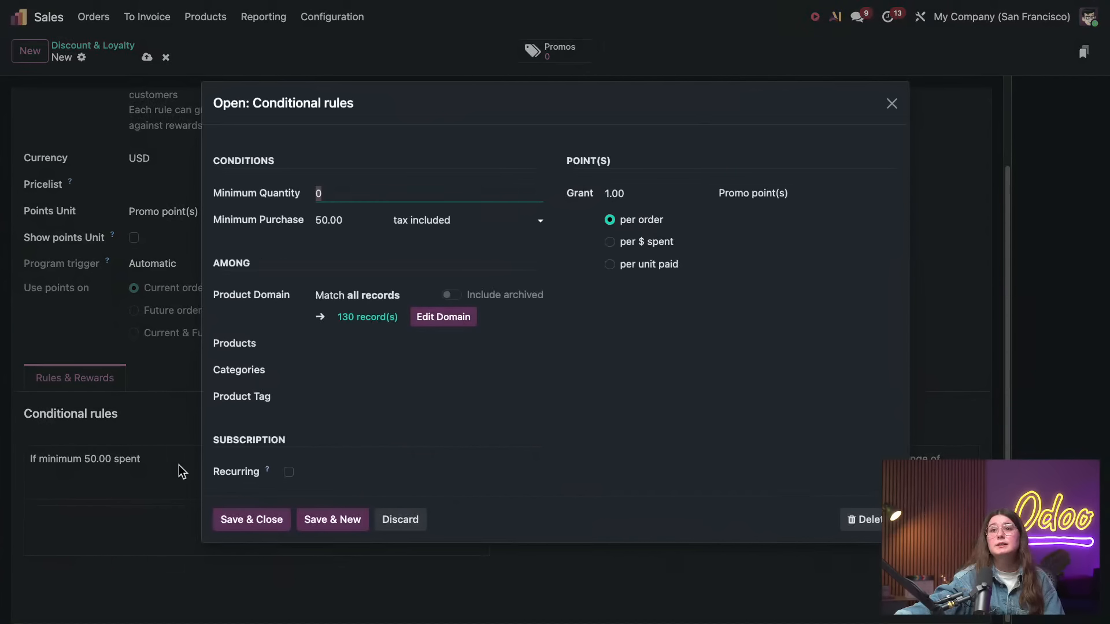